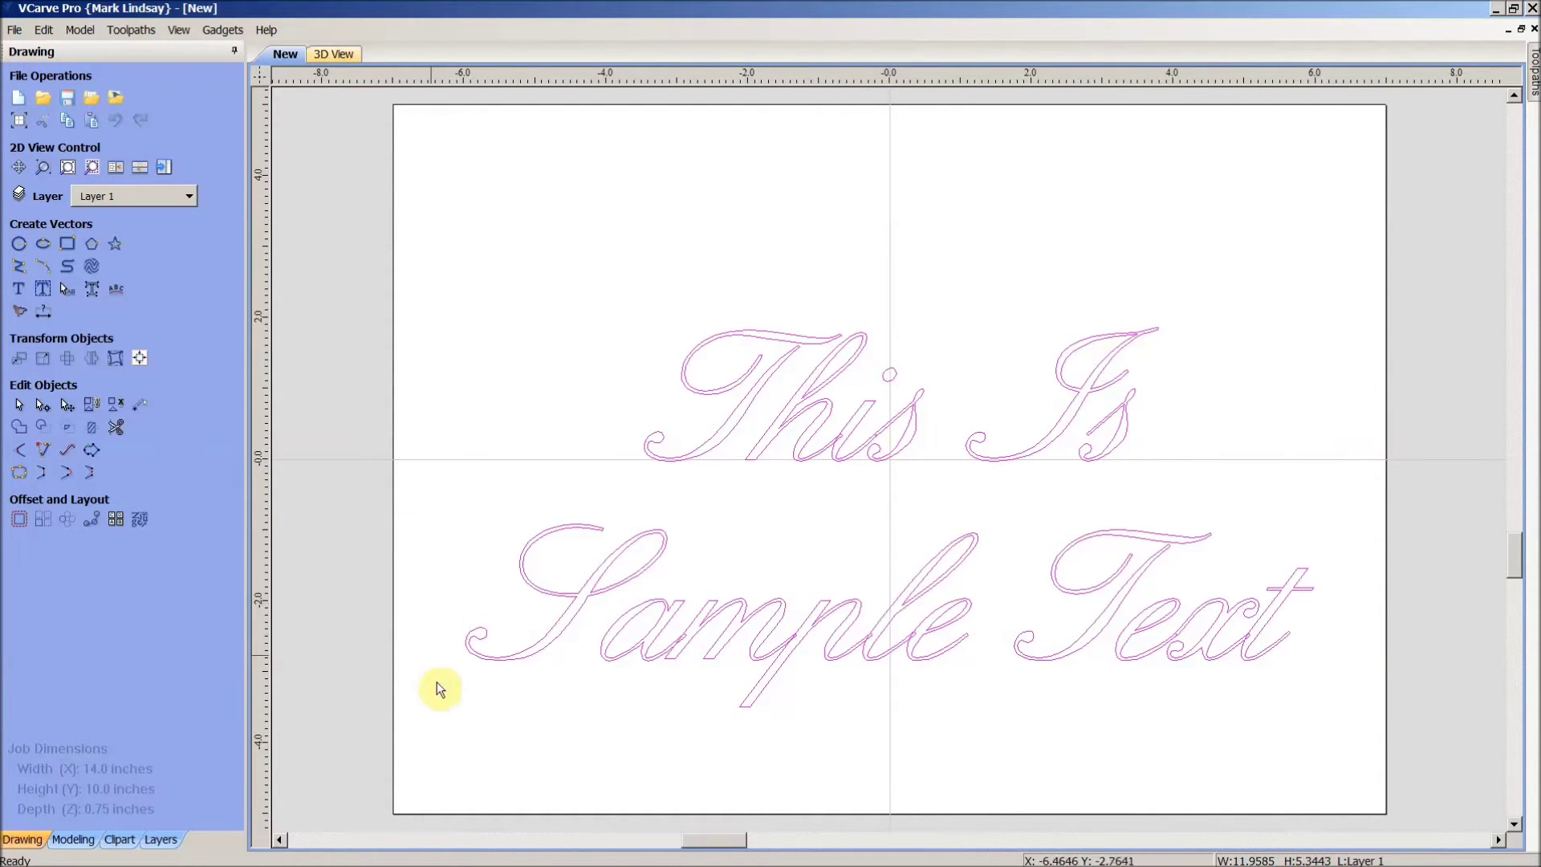
Step: Review the text block's font, alignment, height and anchor settings without changing them
click(18, 289)
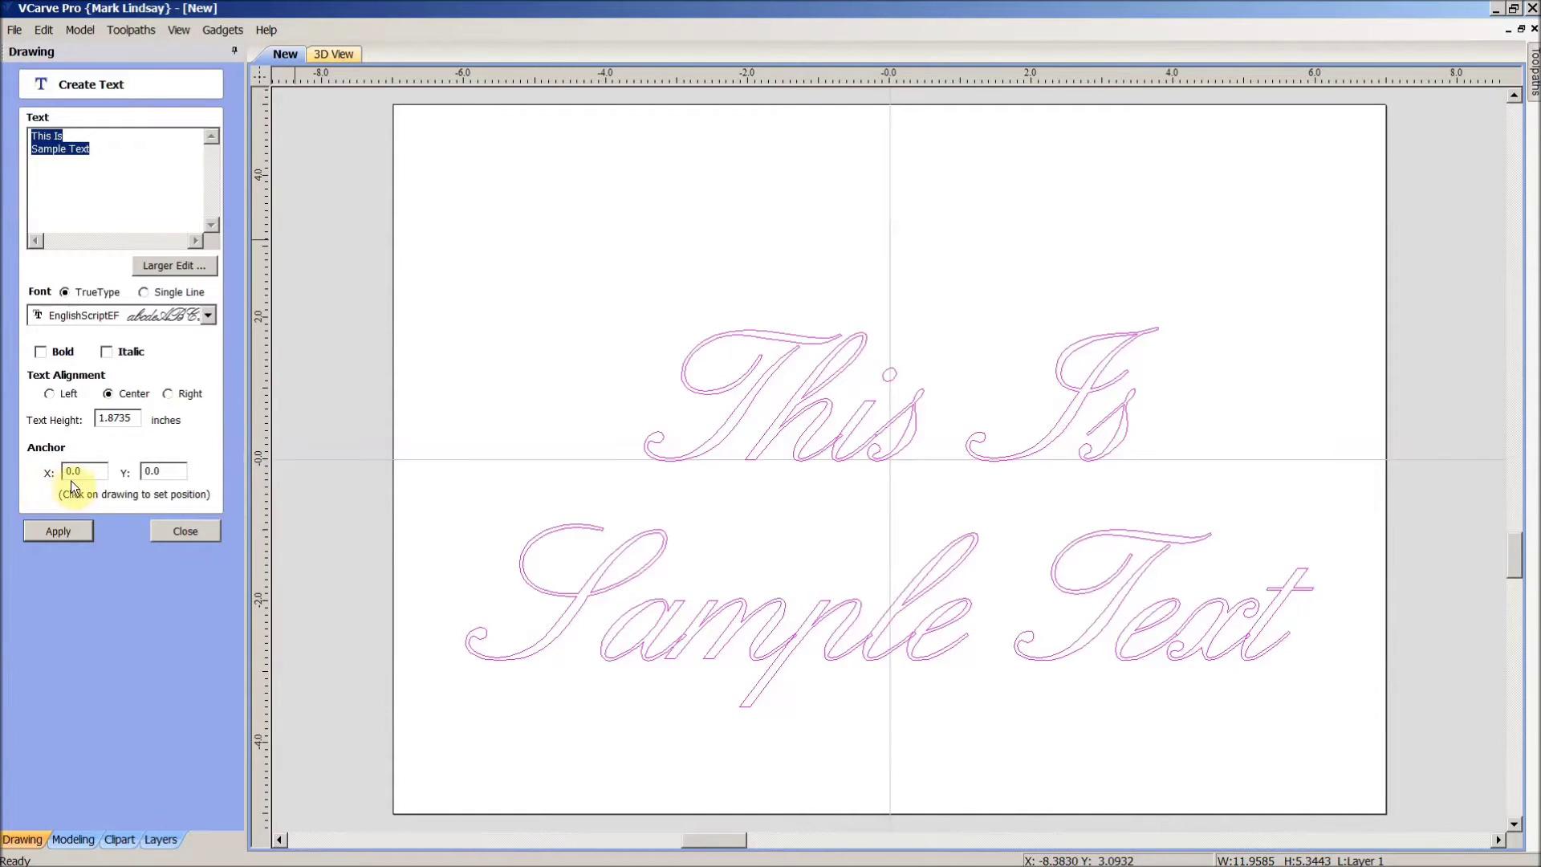
click(157, 474)
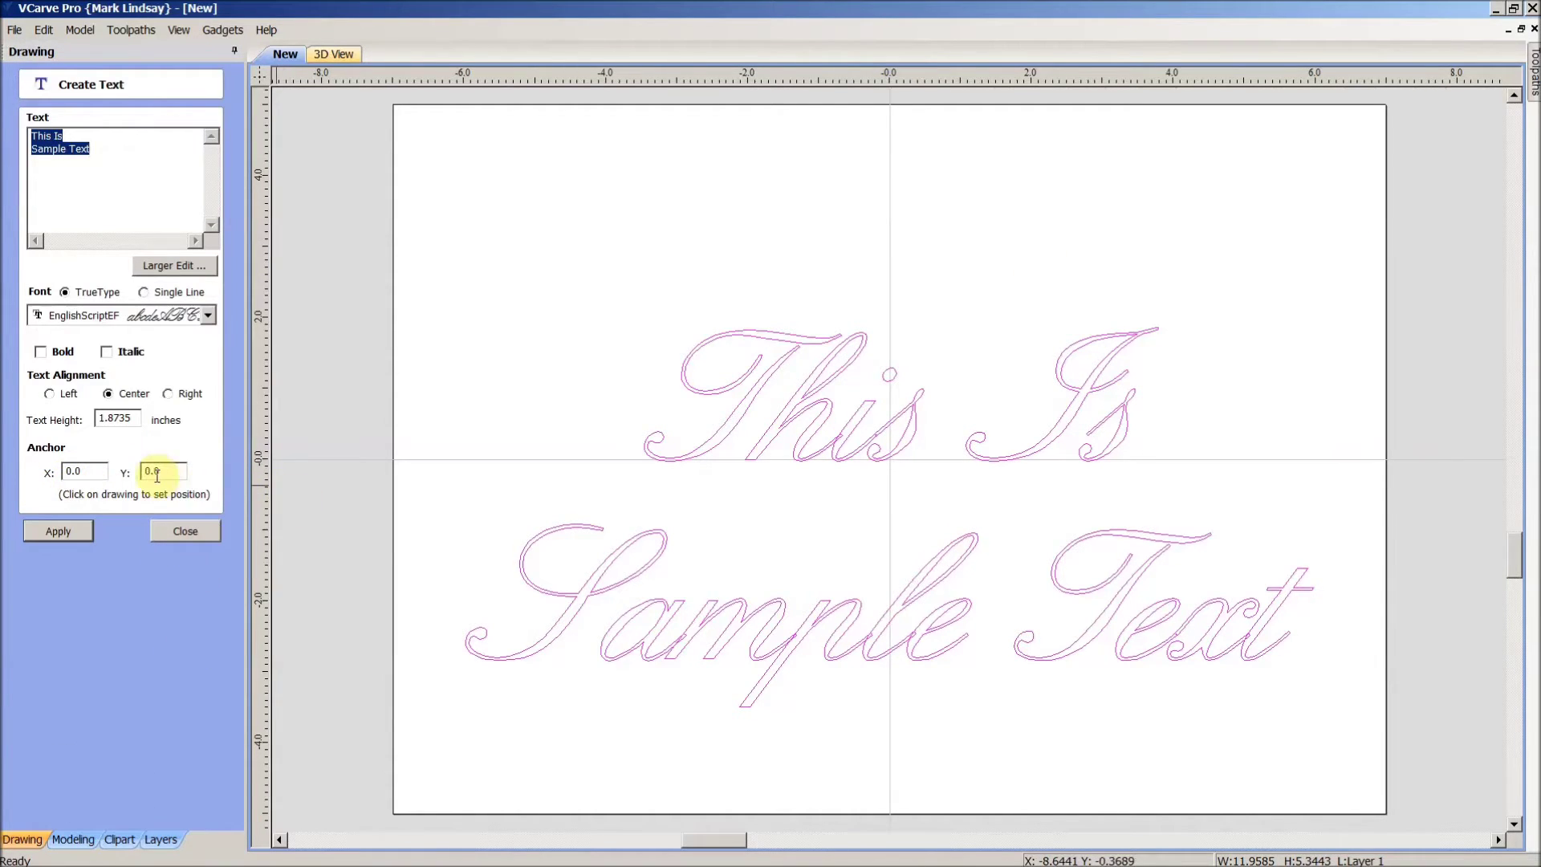
click(185, 530)
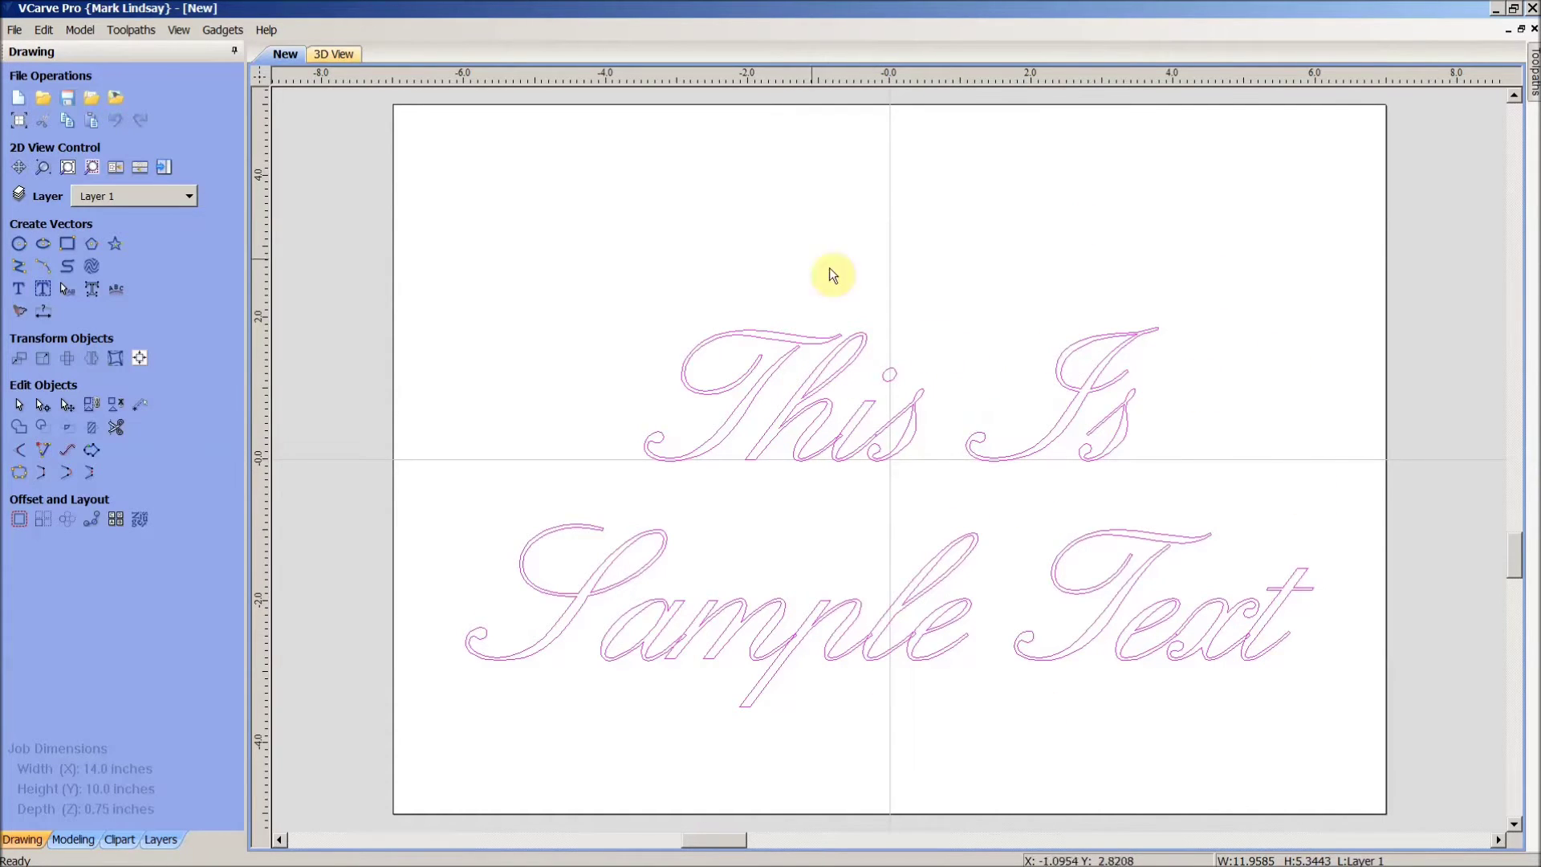
Step: Center the two-line text block on the material both horizontally and vertically
click(141, 362)
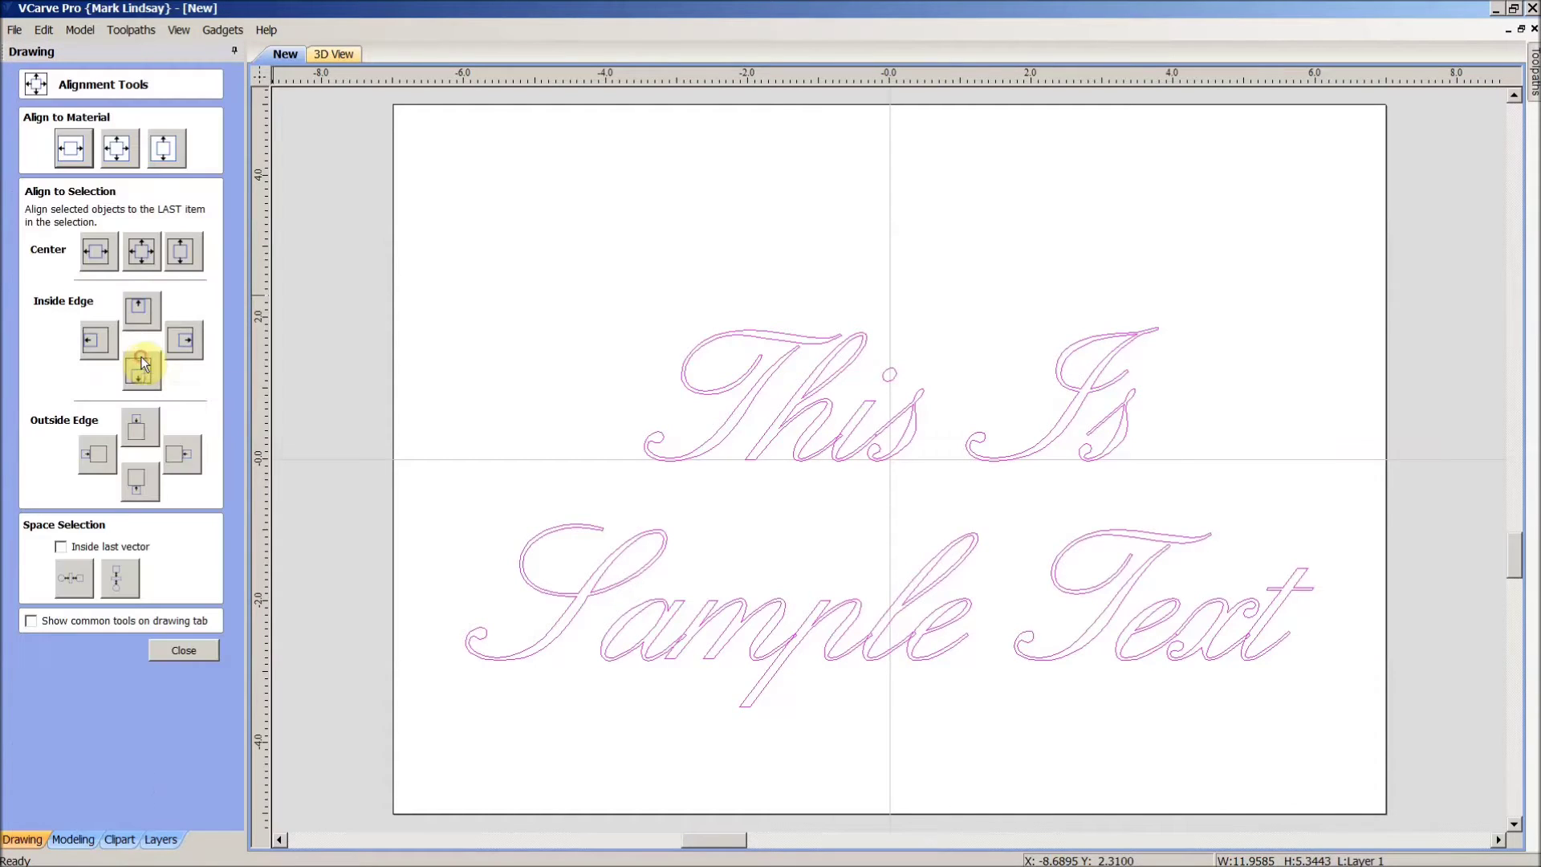
click(114, 151)
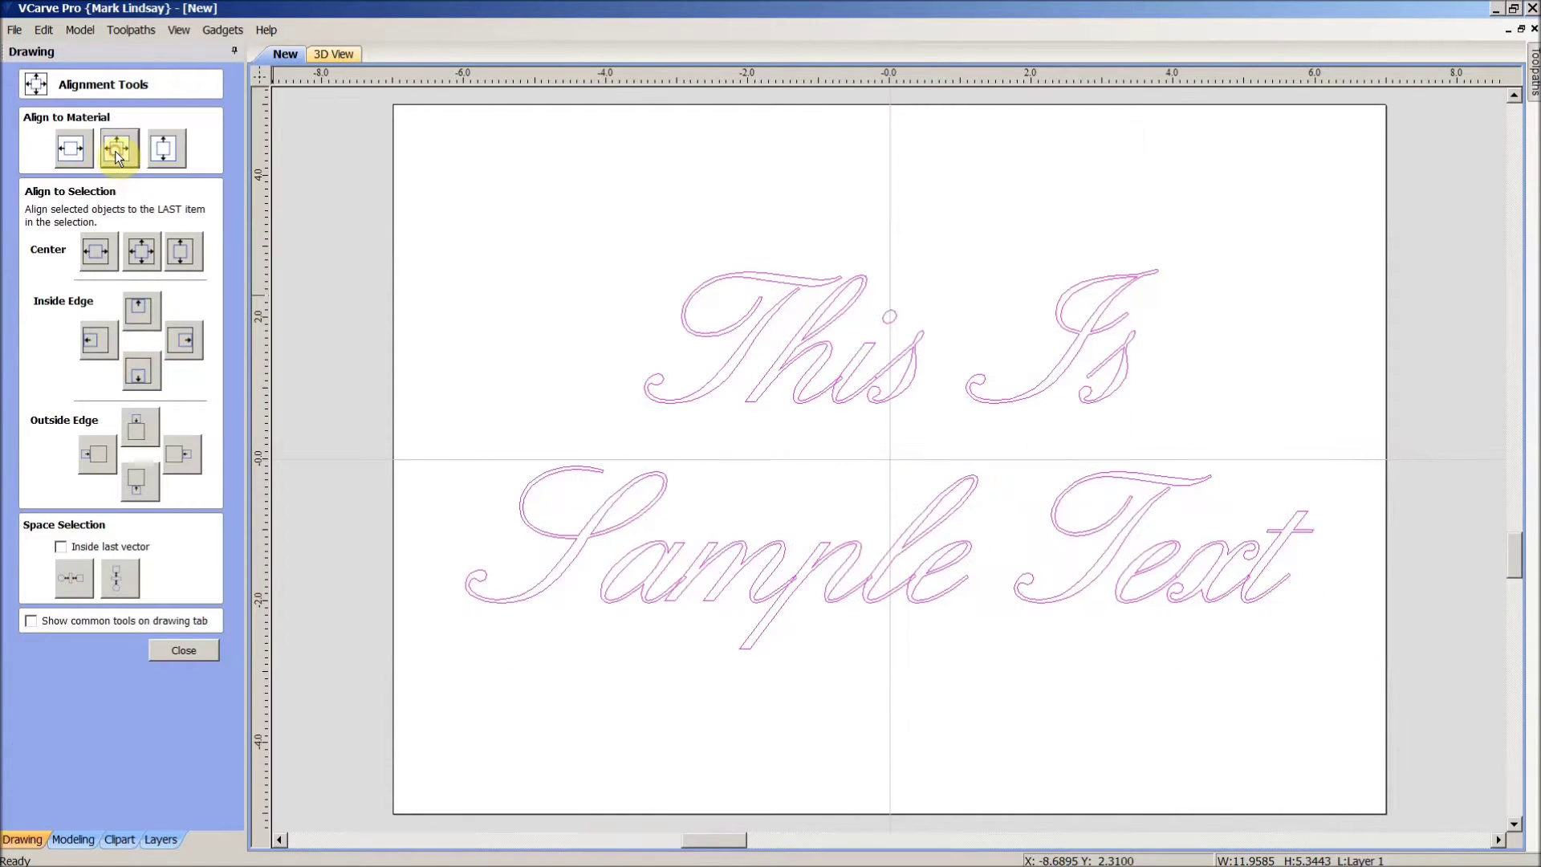
click(189, 653)
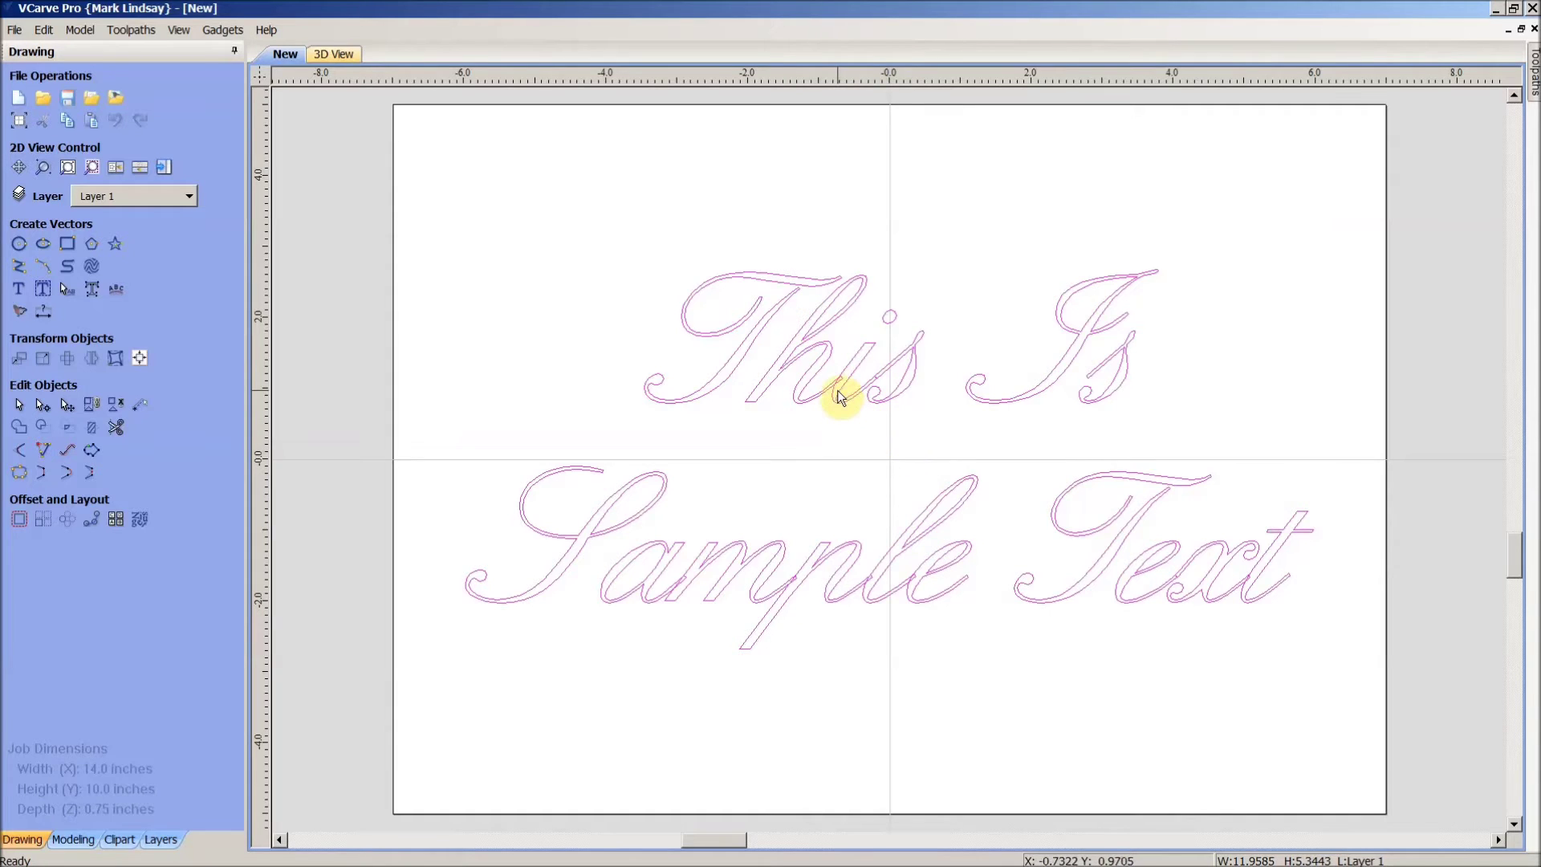
Step: Examine how the neighbouring script letters meet in the words "This" and "Sample"
scroll(838, 392, up, 2)
scroll(839, 392, up, 3)
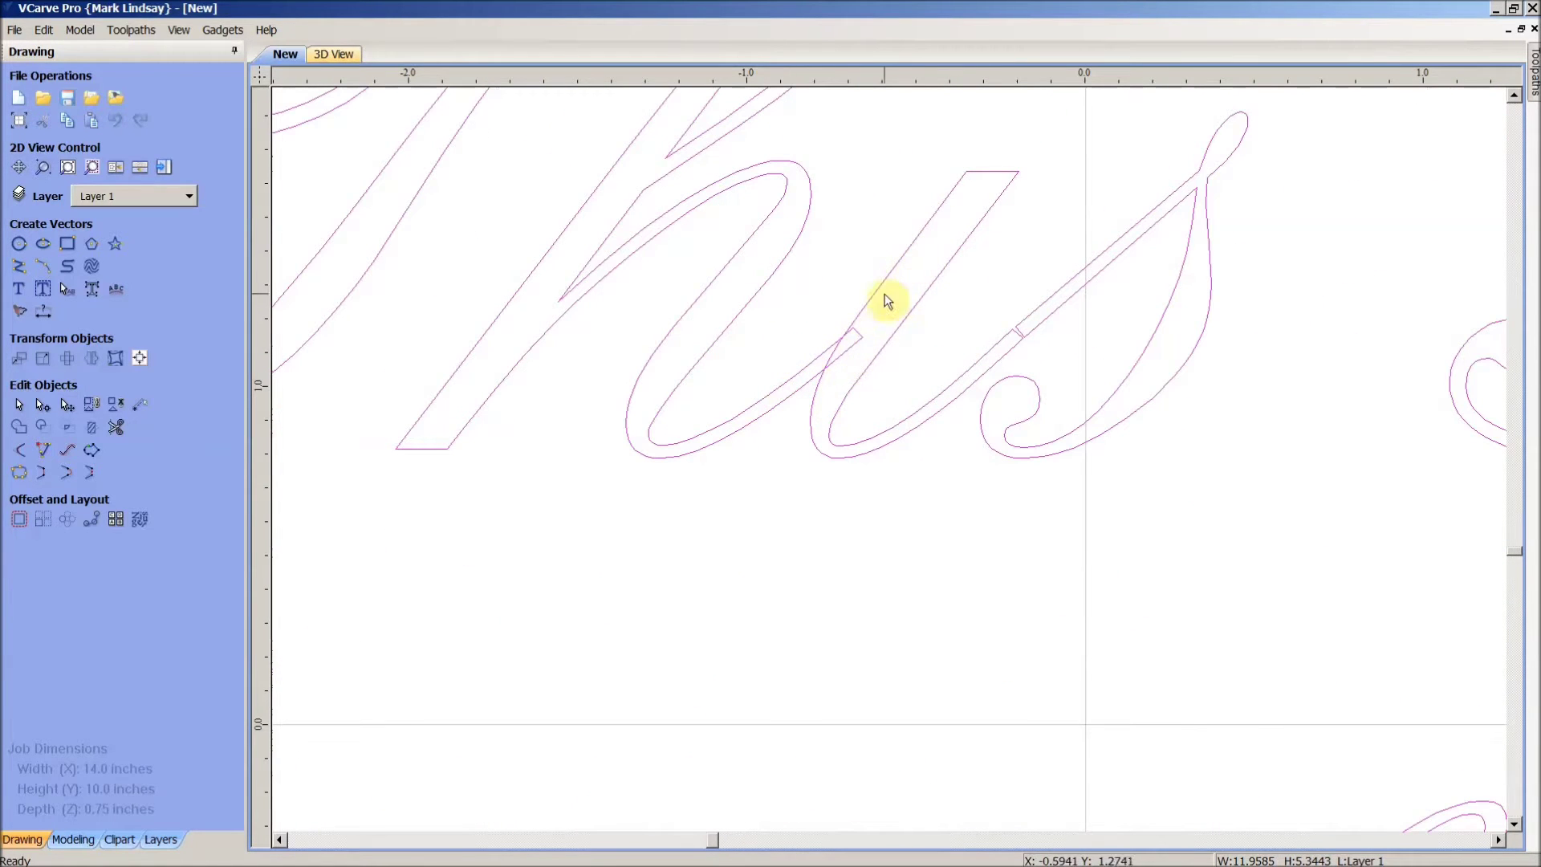
scroll(847, 392, down, 3)
scroll(845, 391, down, 1)
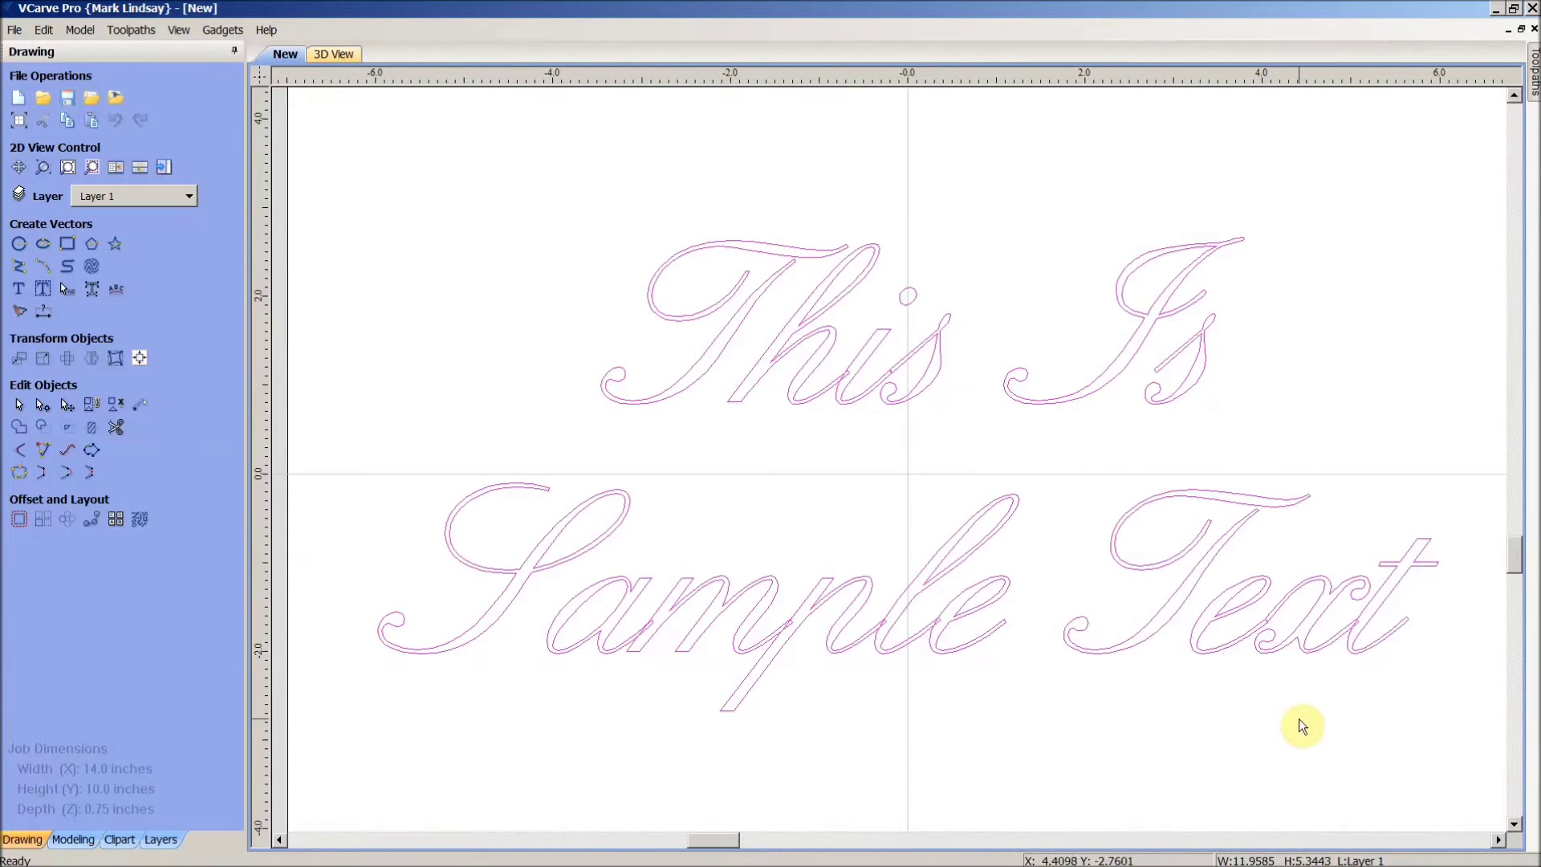
scroll(1280, 640, up, 1)
scroll(853, 637, up, 2)
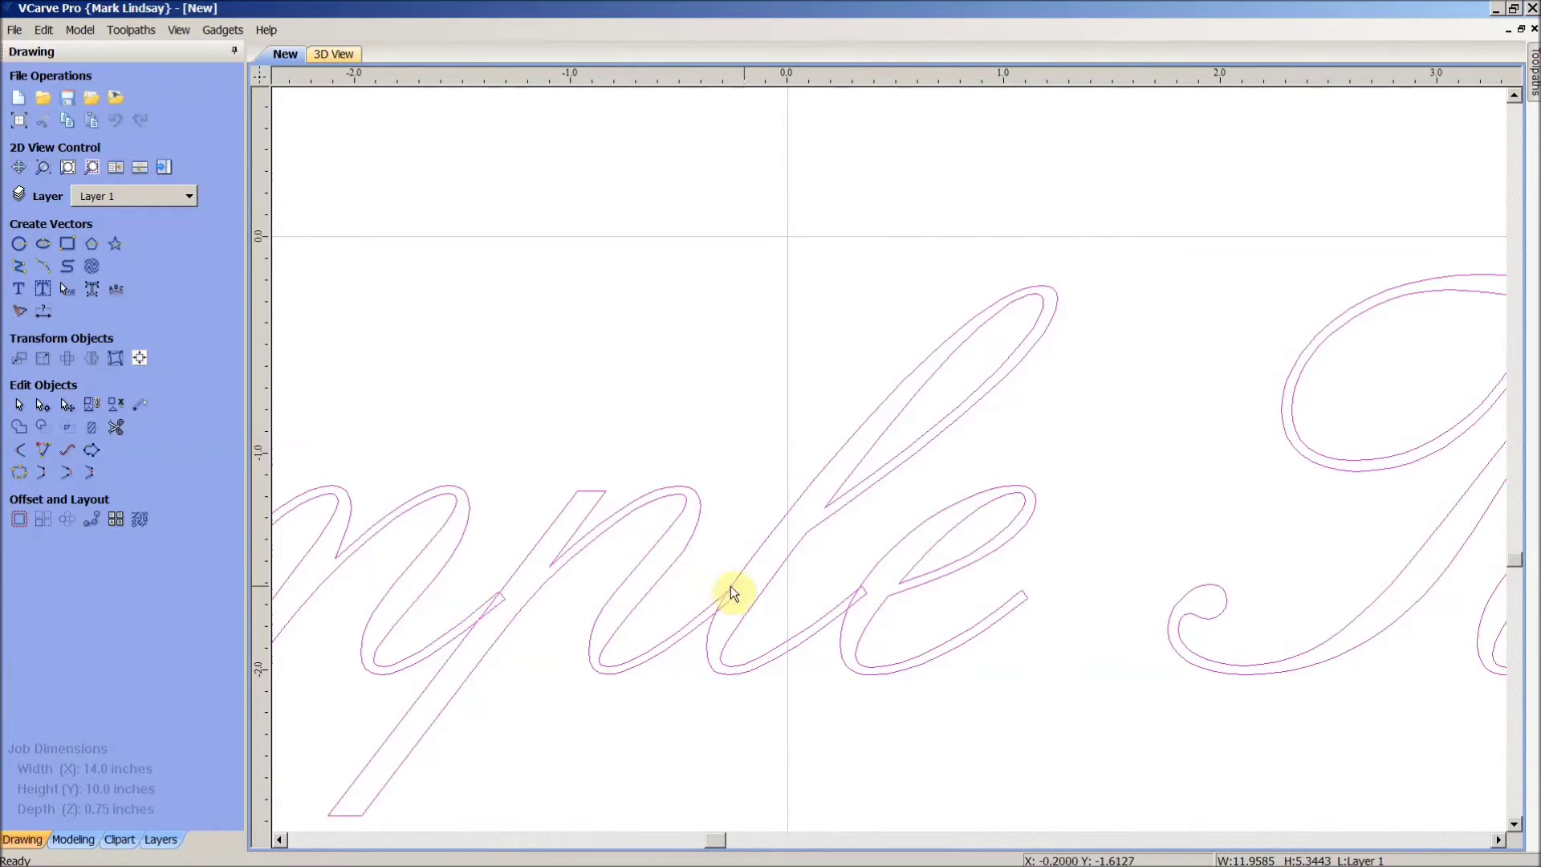
scroll(959, 571, down, 3)
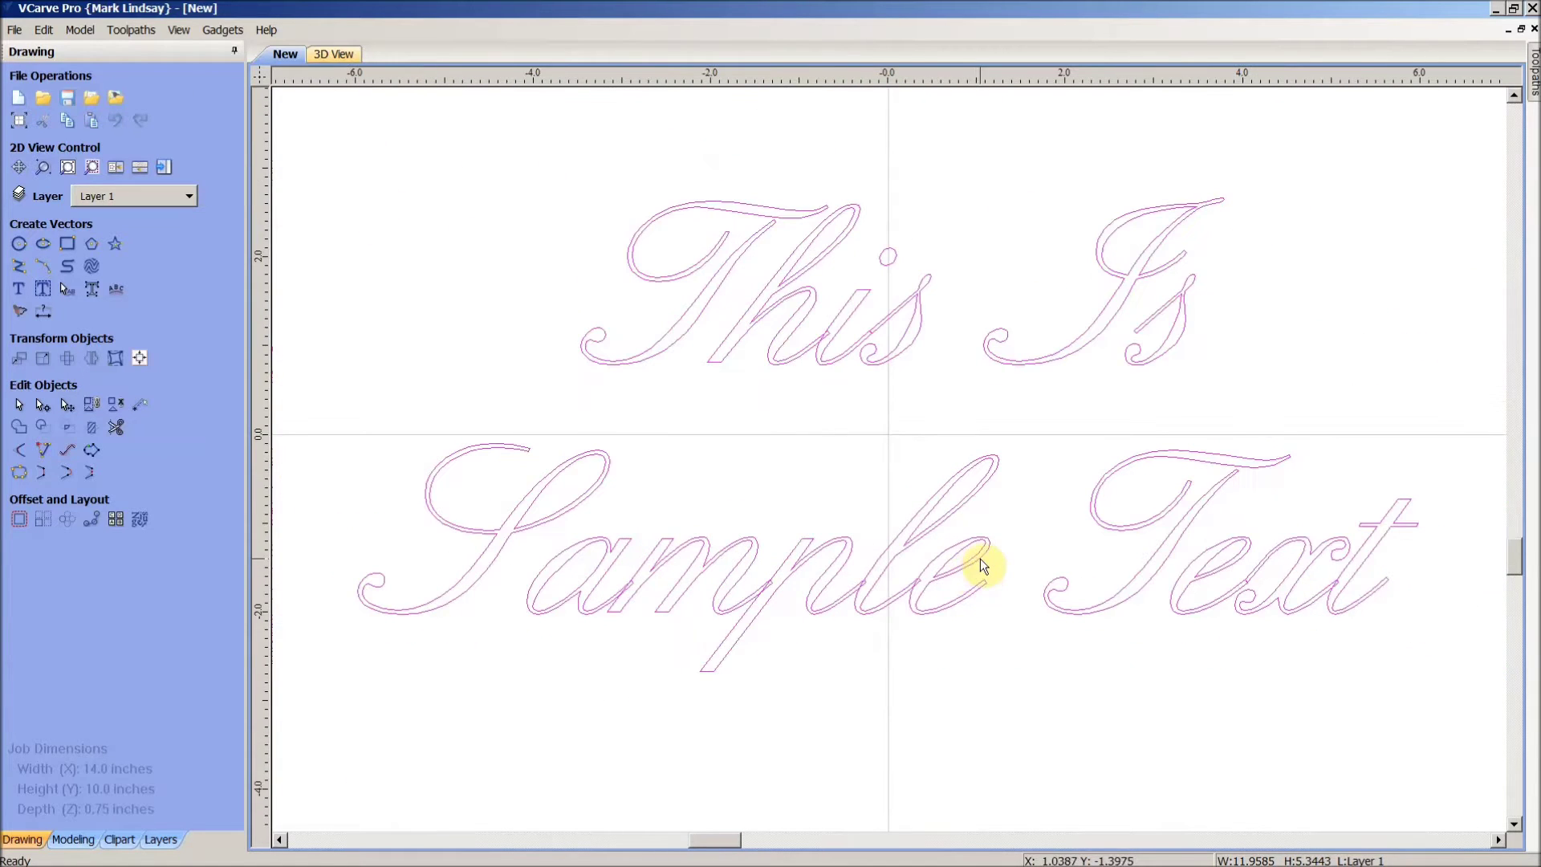
scroll(980, 559, down, 1)
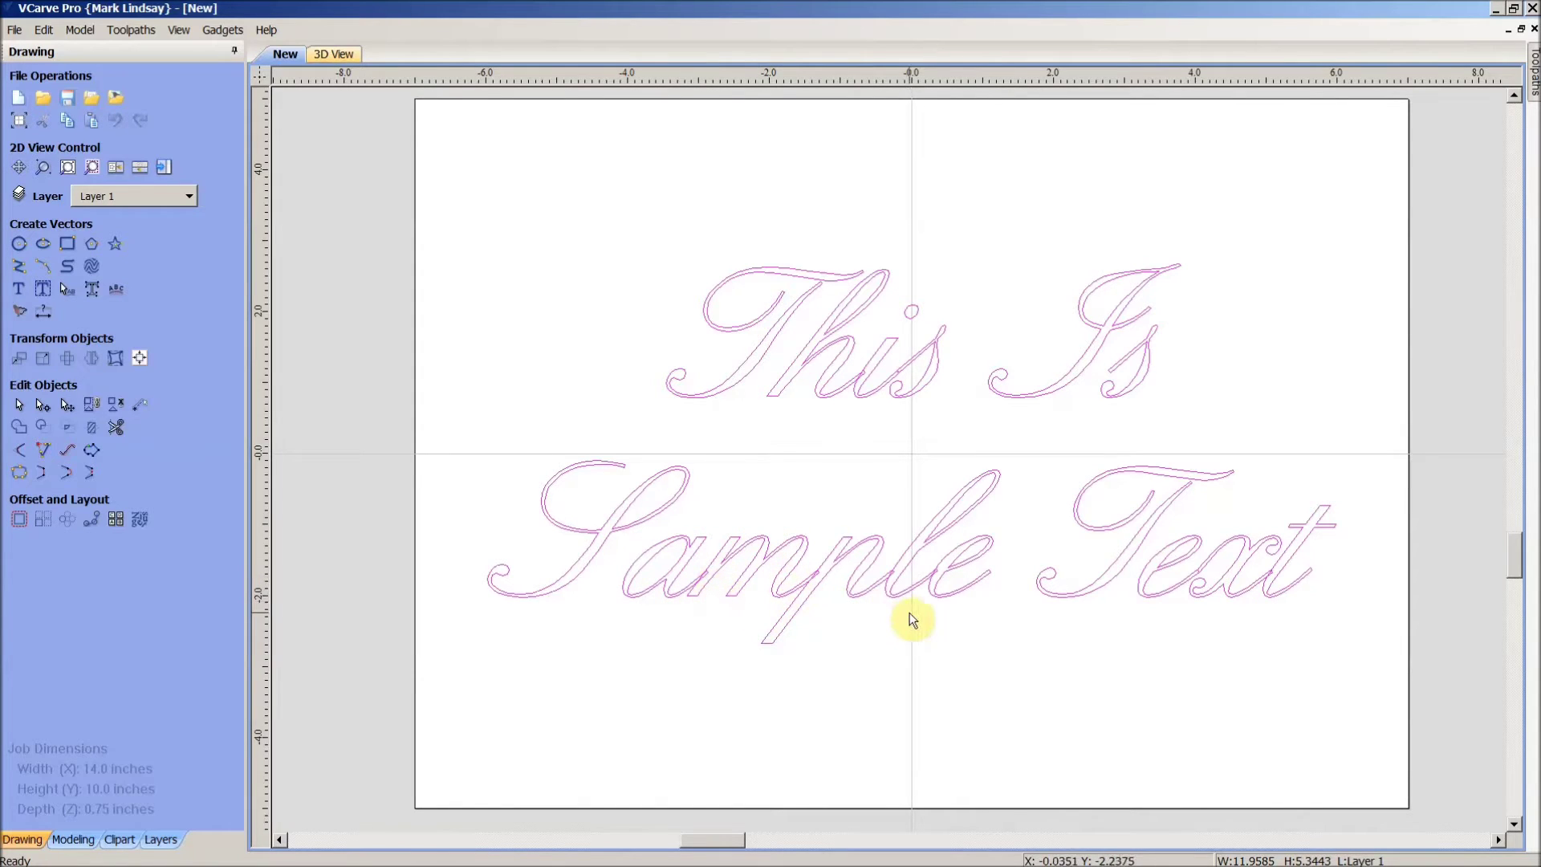
Step: Examine the joints between the letters of "Sample" closely, especially between a and m, and look over "Text"
scroll(891, 591, up, 1)
scroll(895, 591, up, 3)
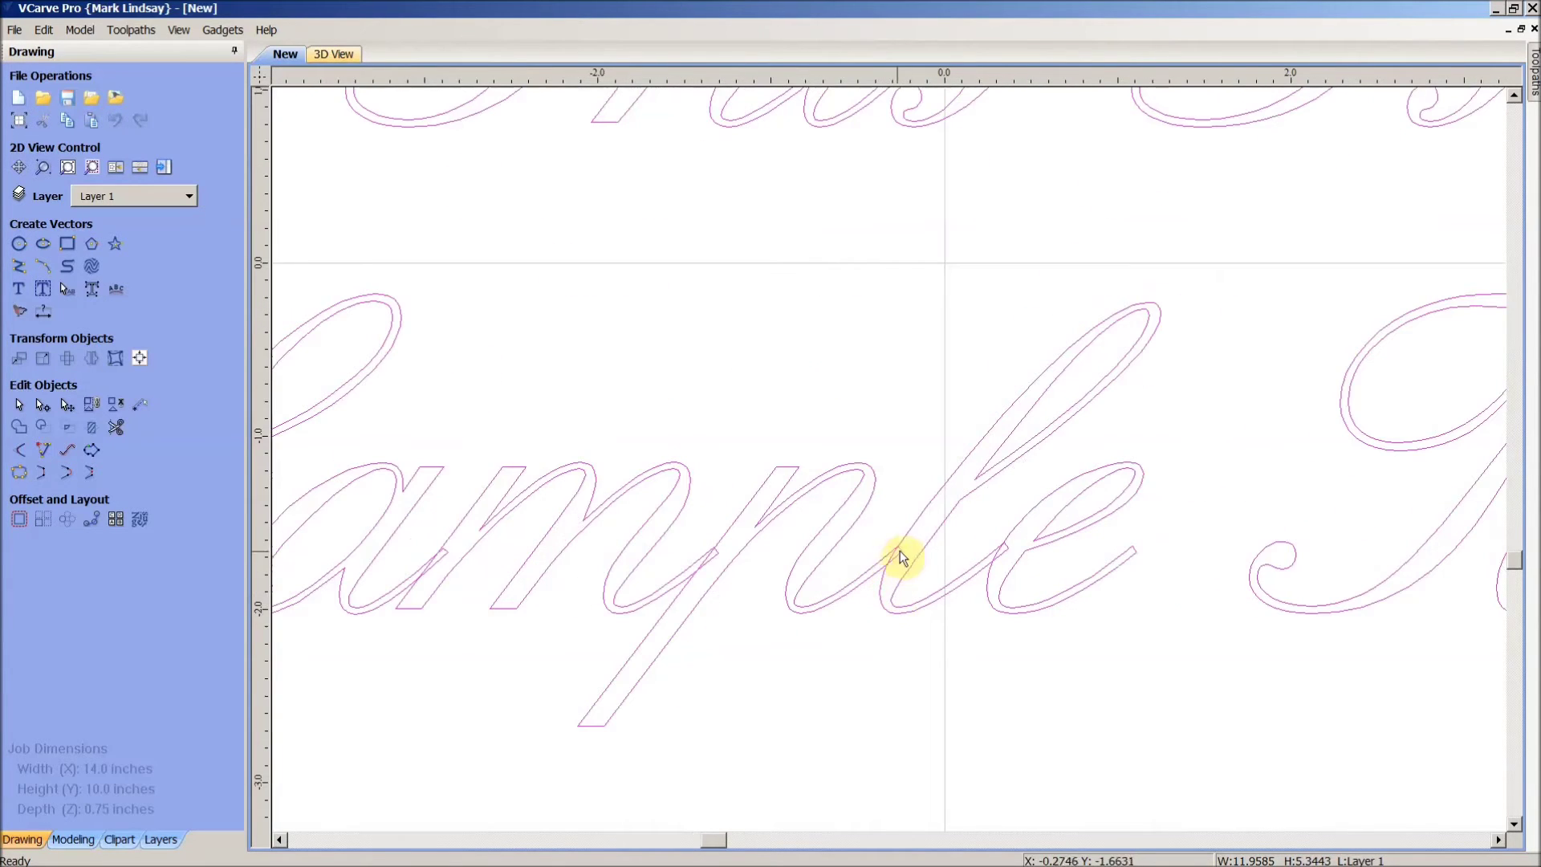
scroll(888, 642, down, 2)
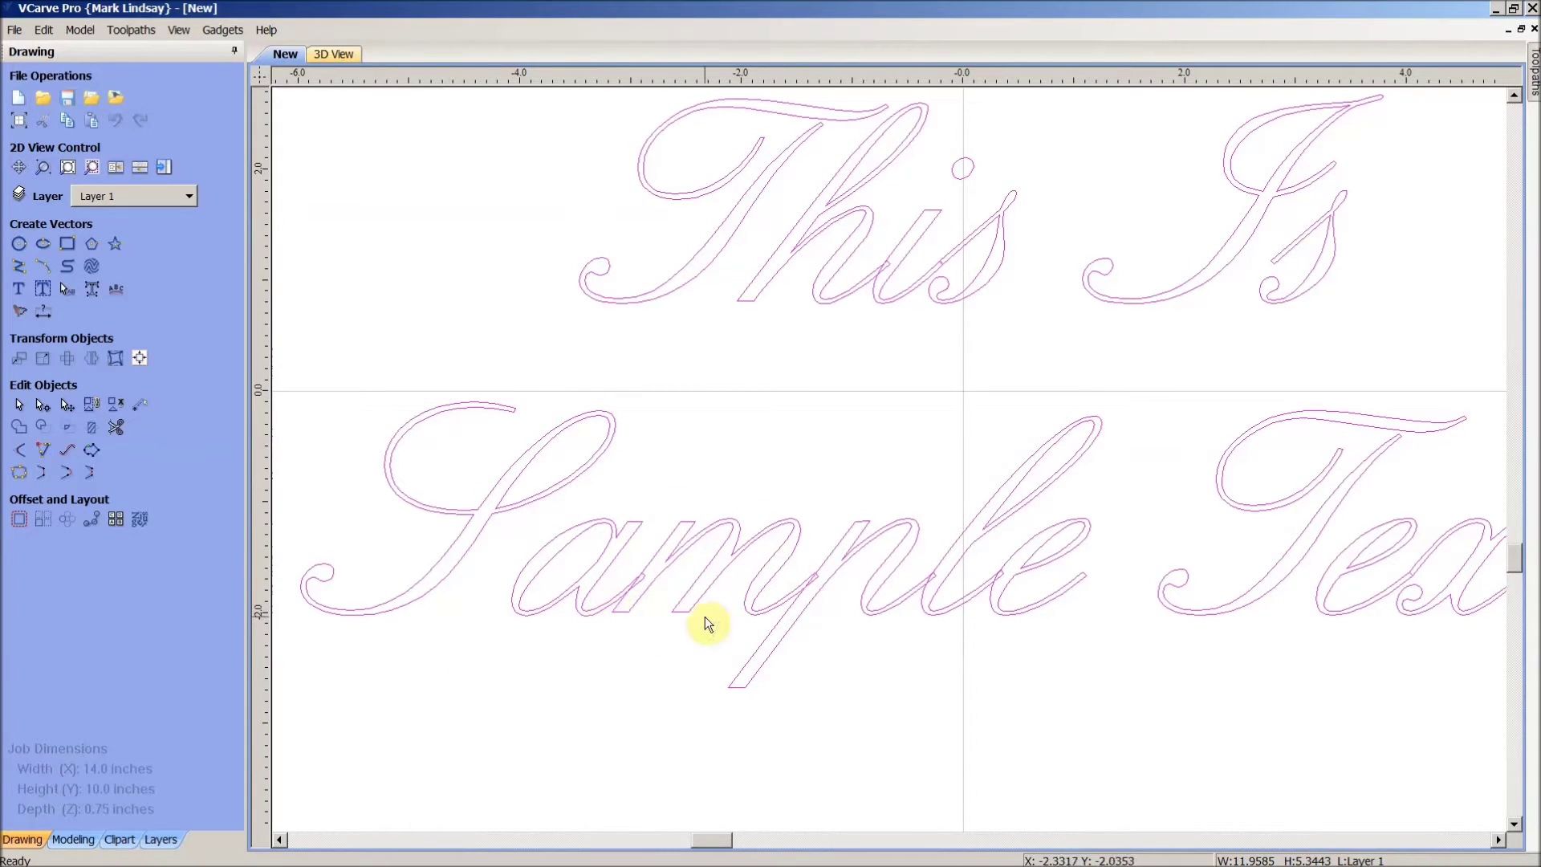
scroll(818, 592, up, 2)
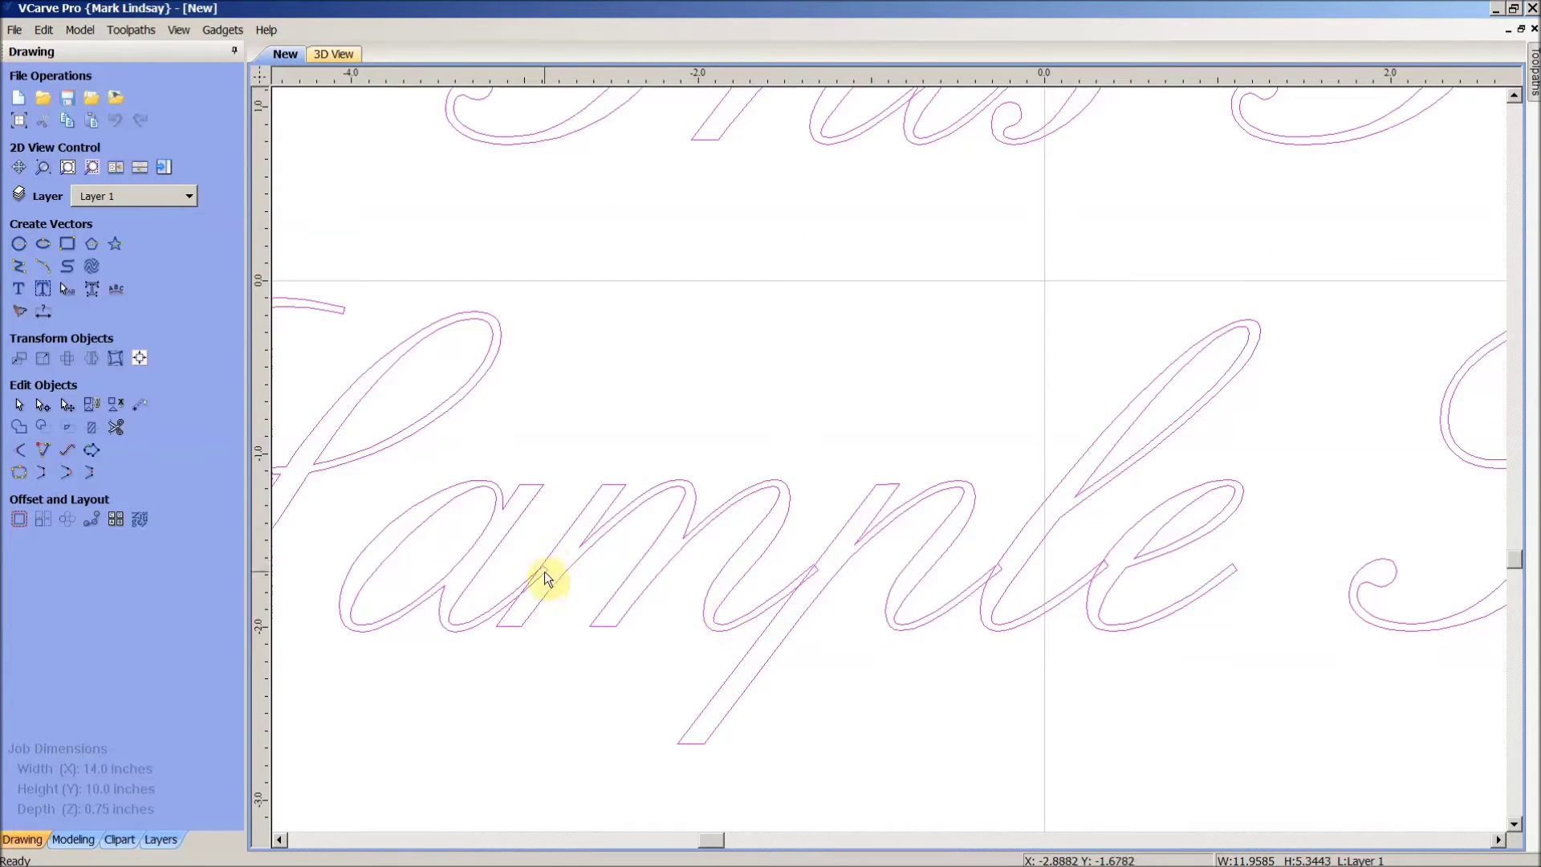
scroll(561, 568, up, 3)
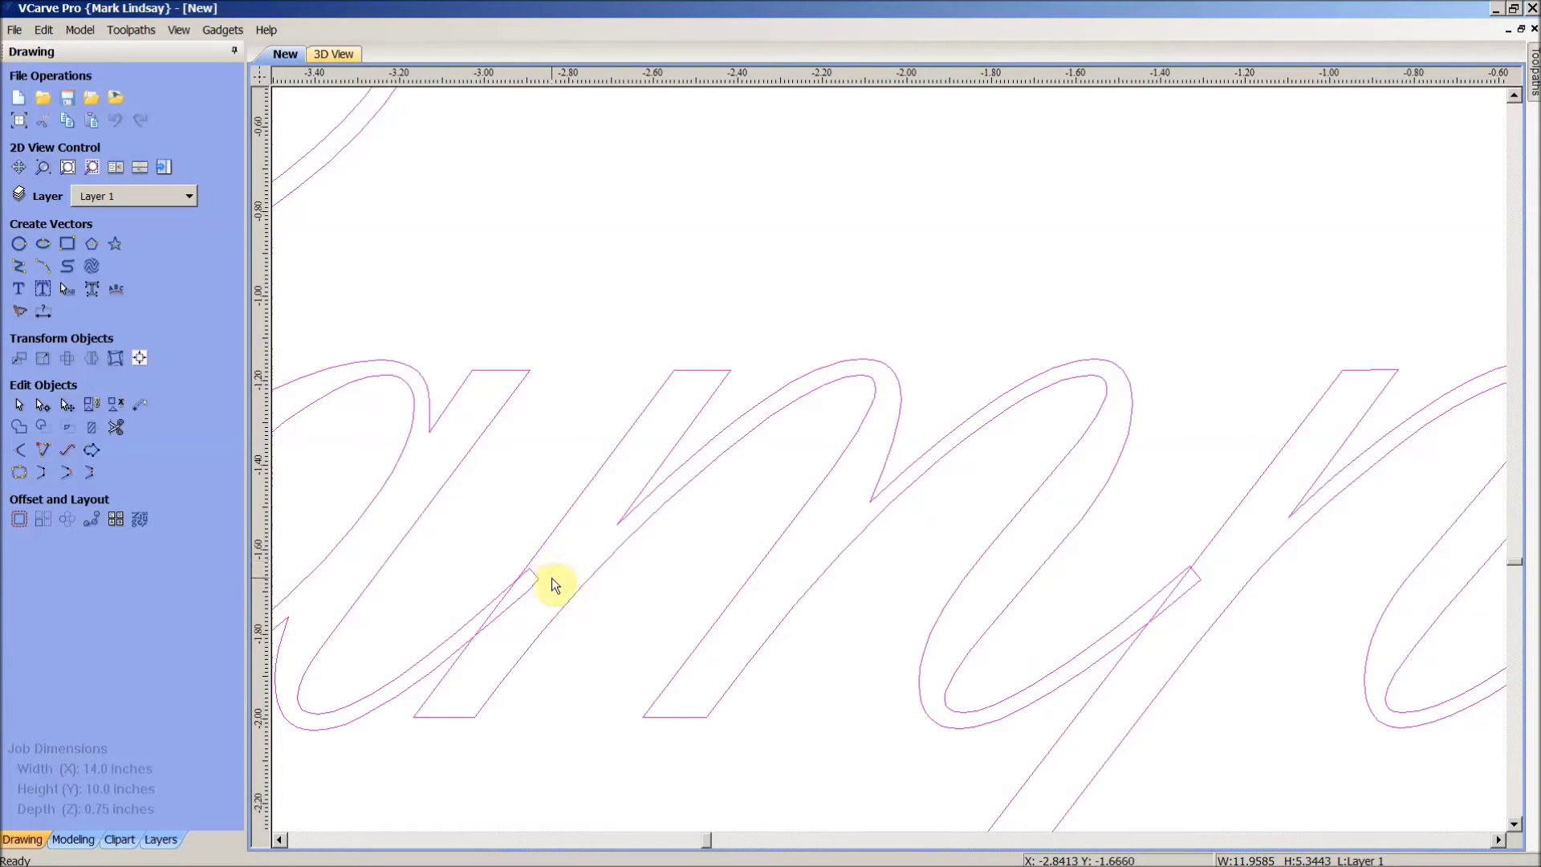
scroll(627, 563, down, 1)
scroll(628, 570, down, 4)
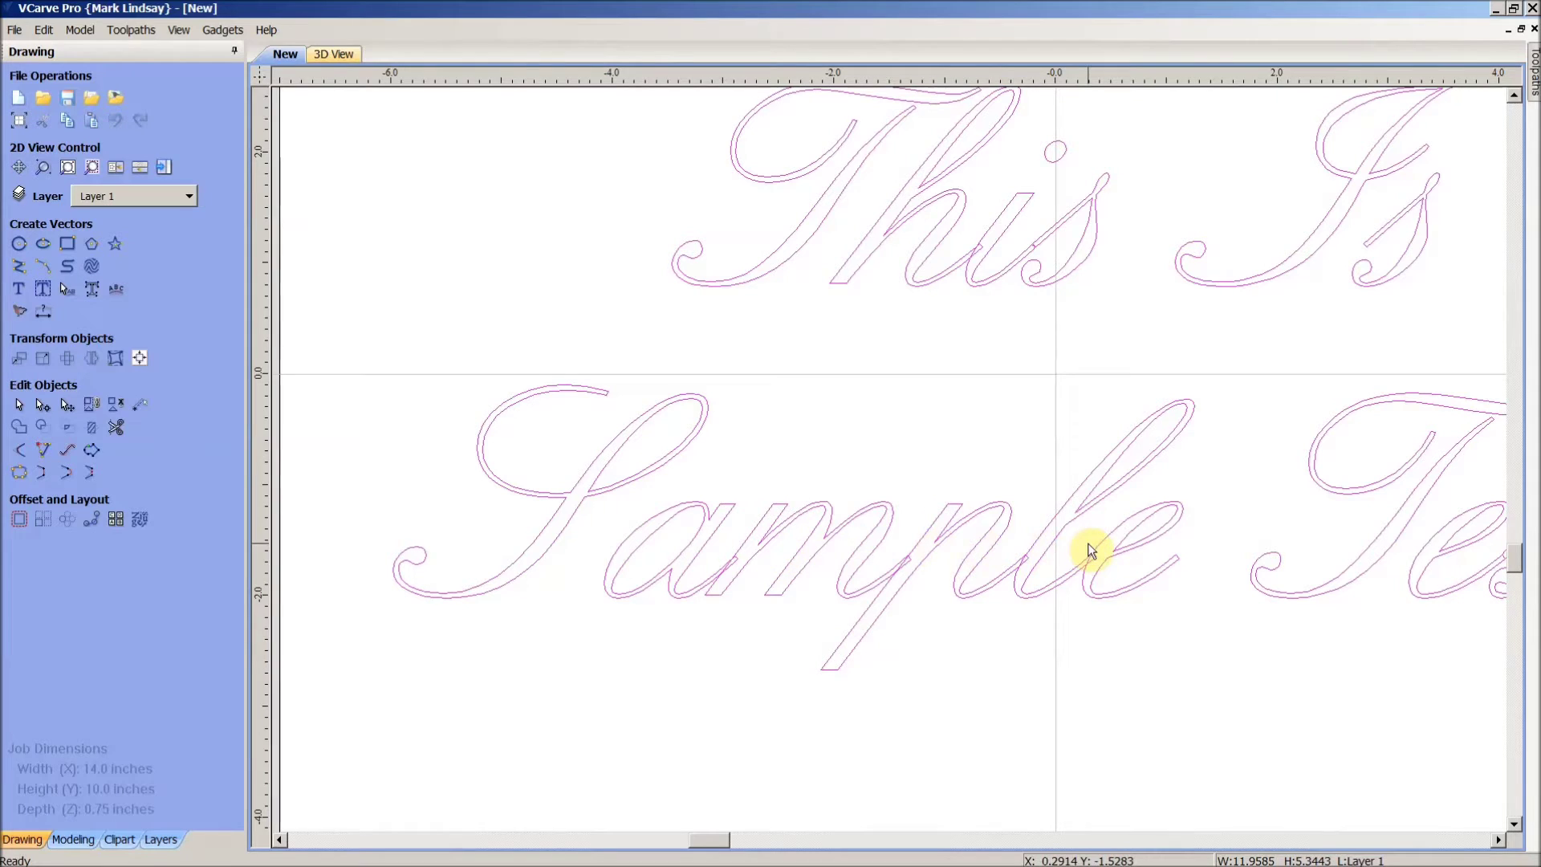
scroll(955, 542, down, 3)
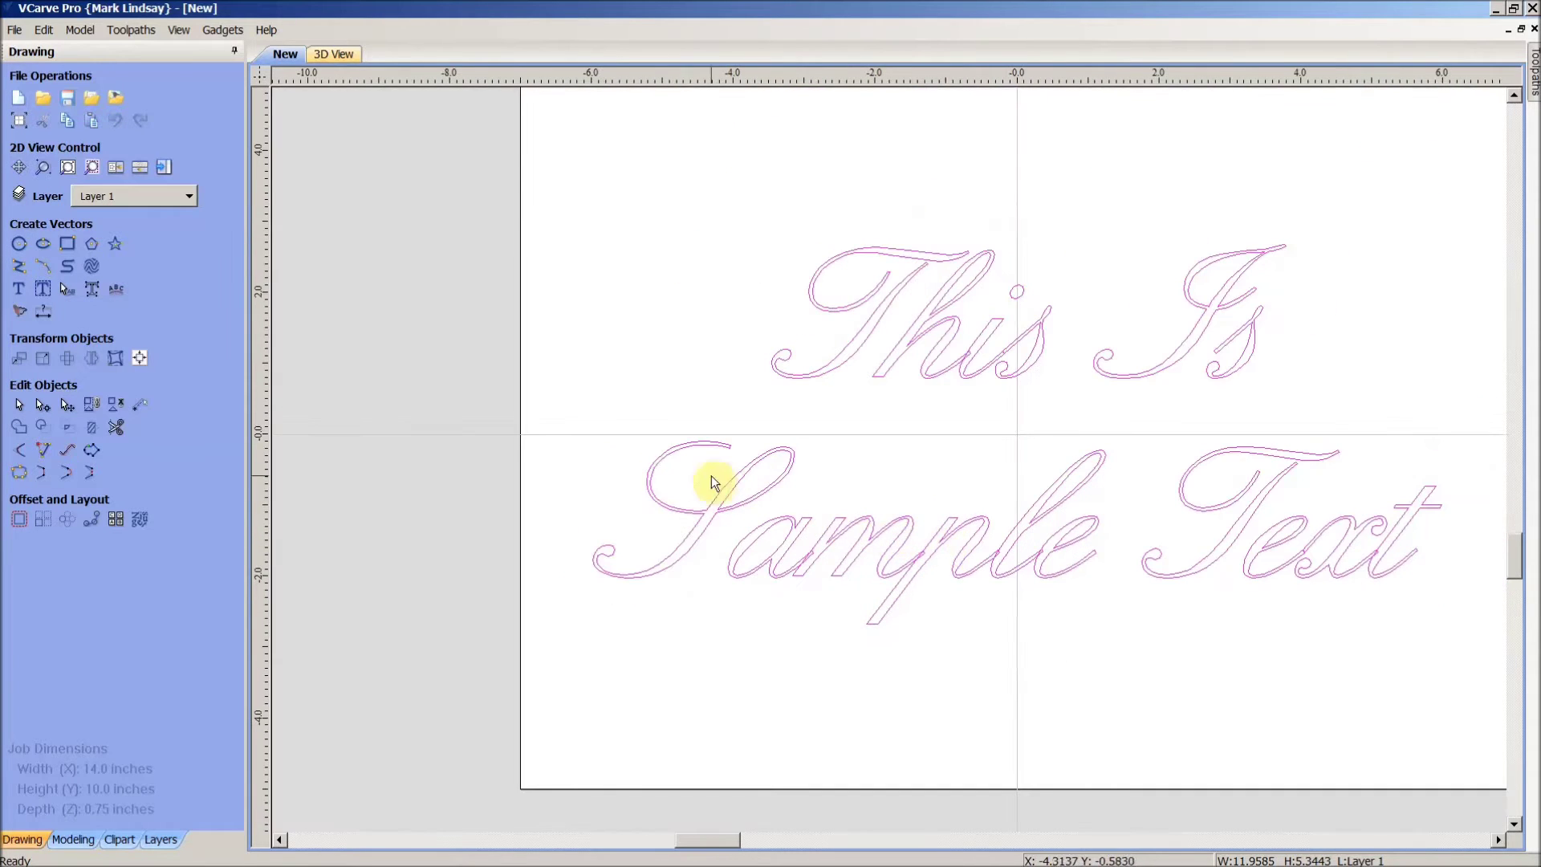
scroll(1226, 557, down, 1)
scroll(1227, 546, up, 2)
scroll(1227, 542, up, 1)
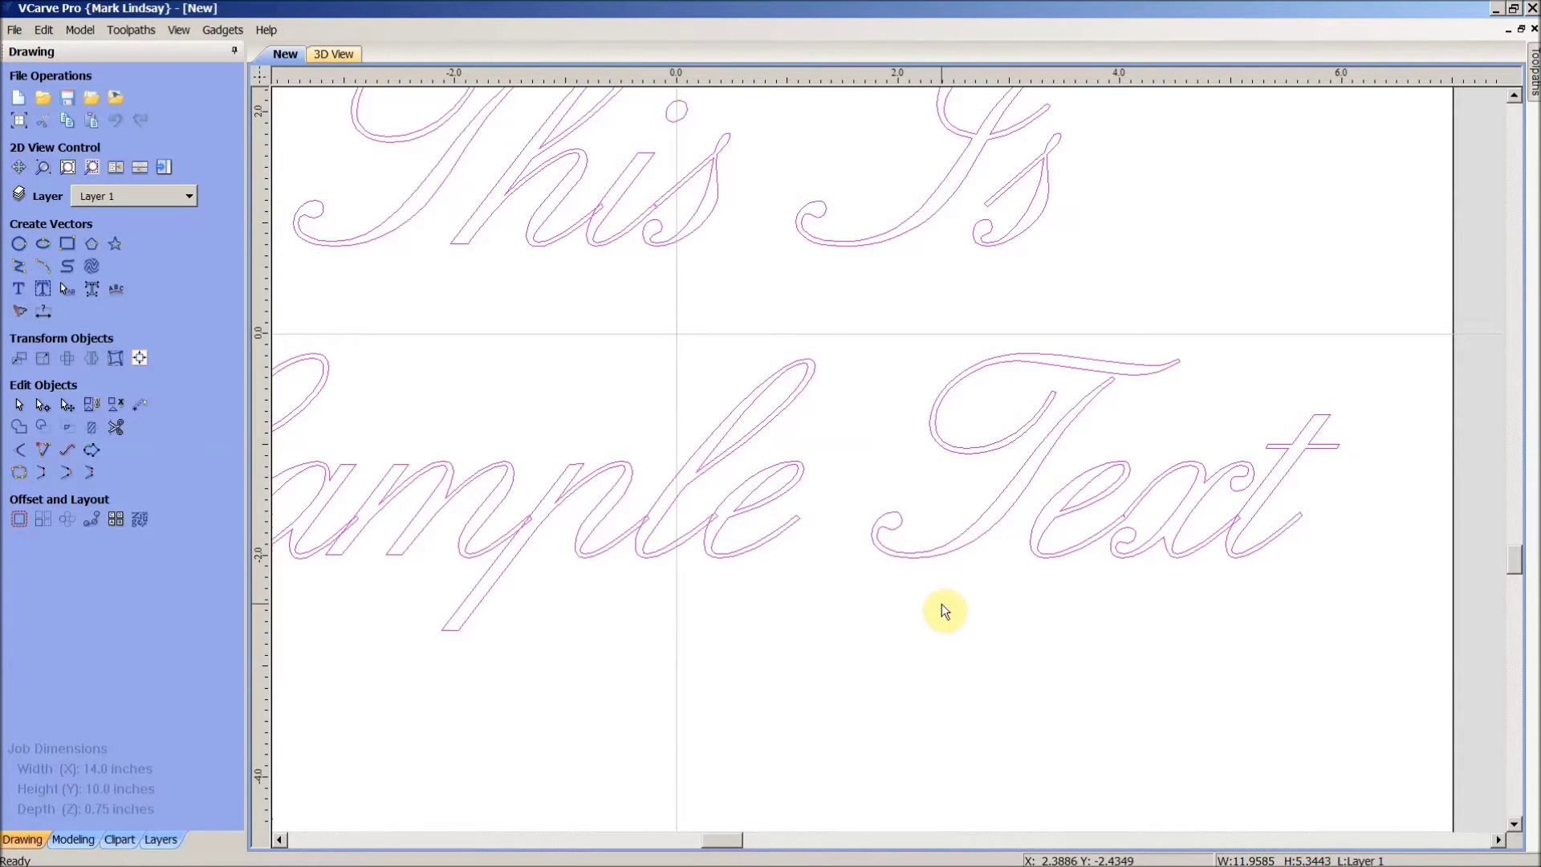
scroll(942, 604, down, 1)
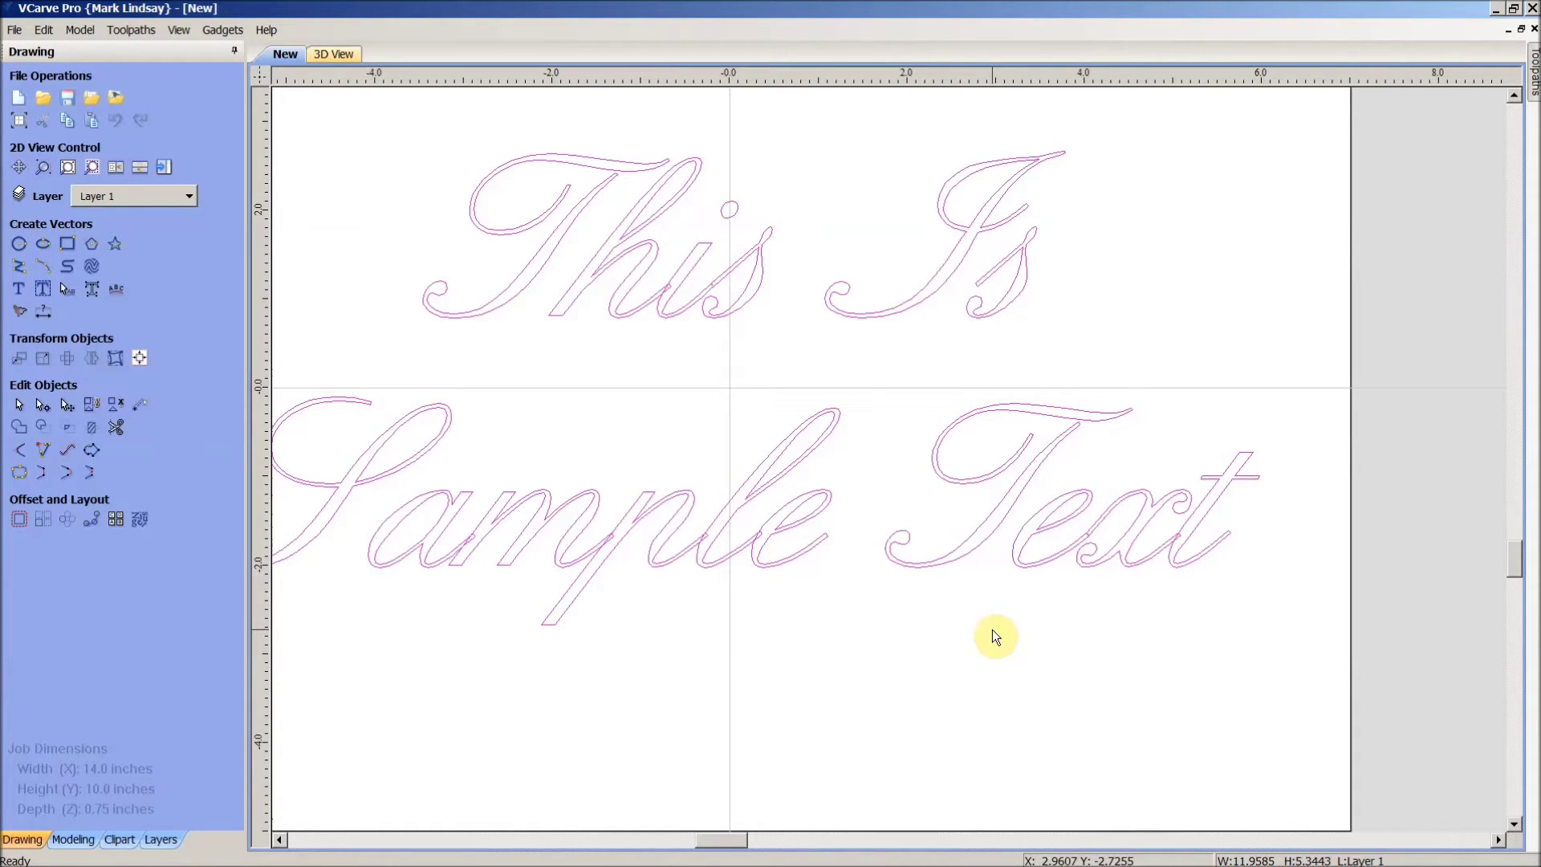
scroll(1132, 619, down, 1)
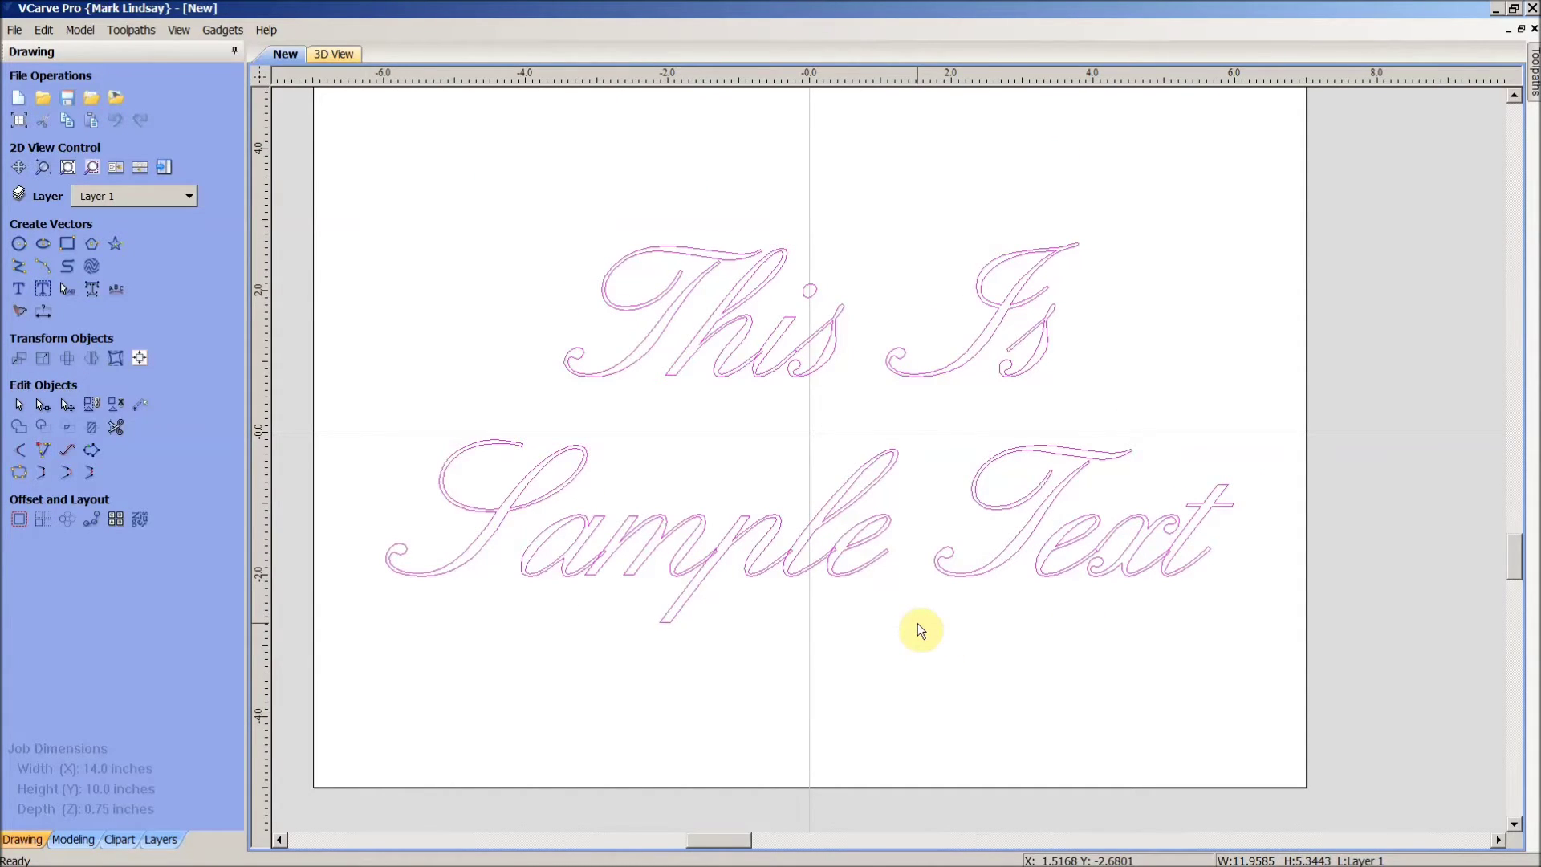
Step: Check whether the text selects as a single object, leaving it deselected
click(954, 647)
click(970, 574)
click(993, 570)
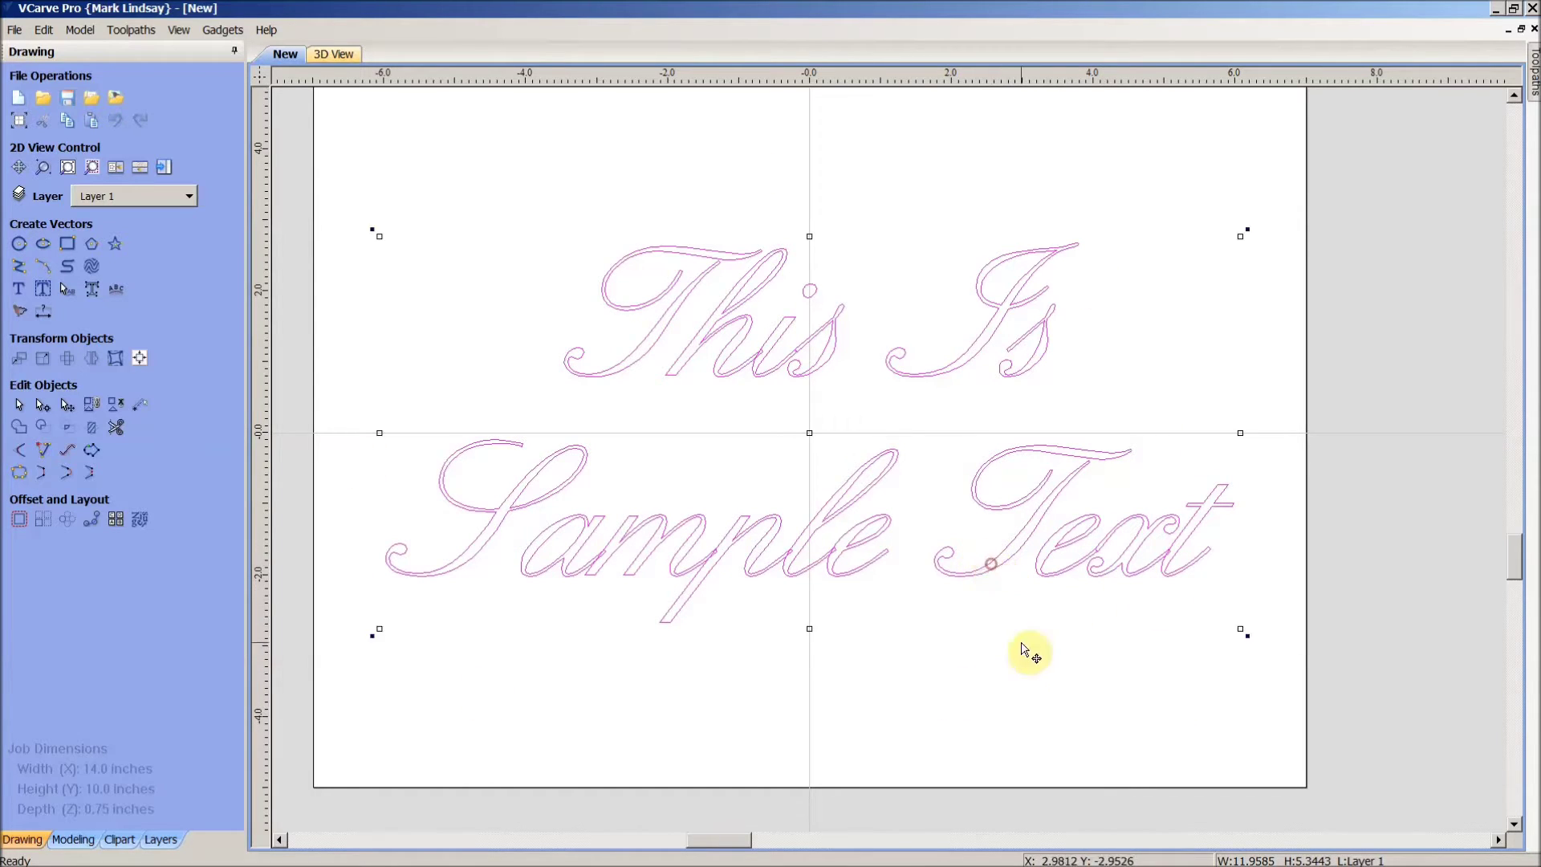
click(1055, 732)
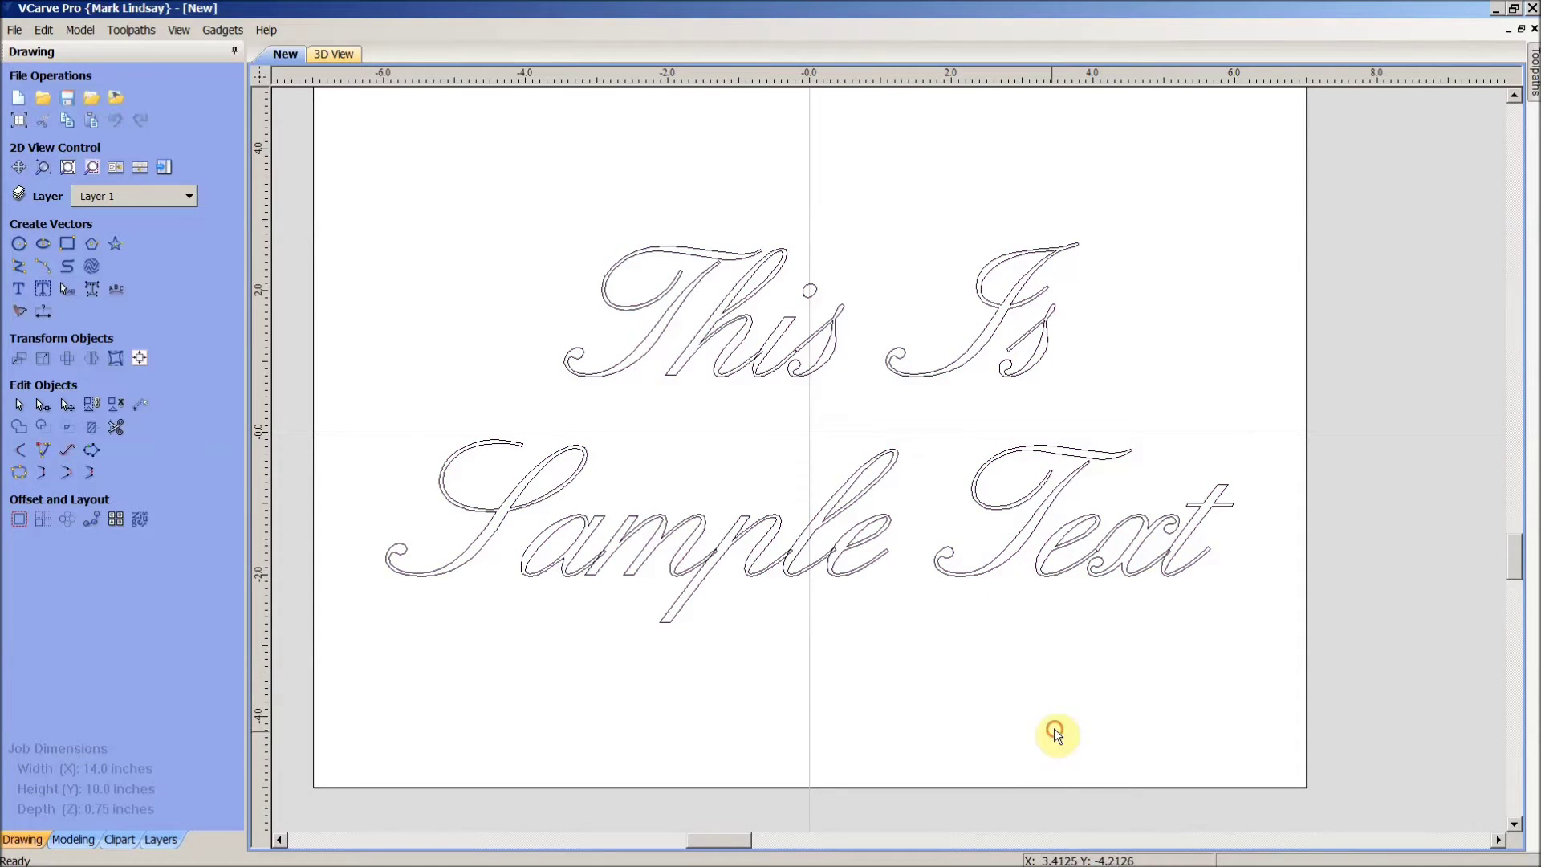
click(995, 569)
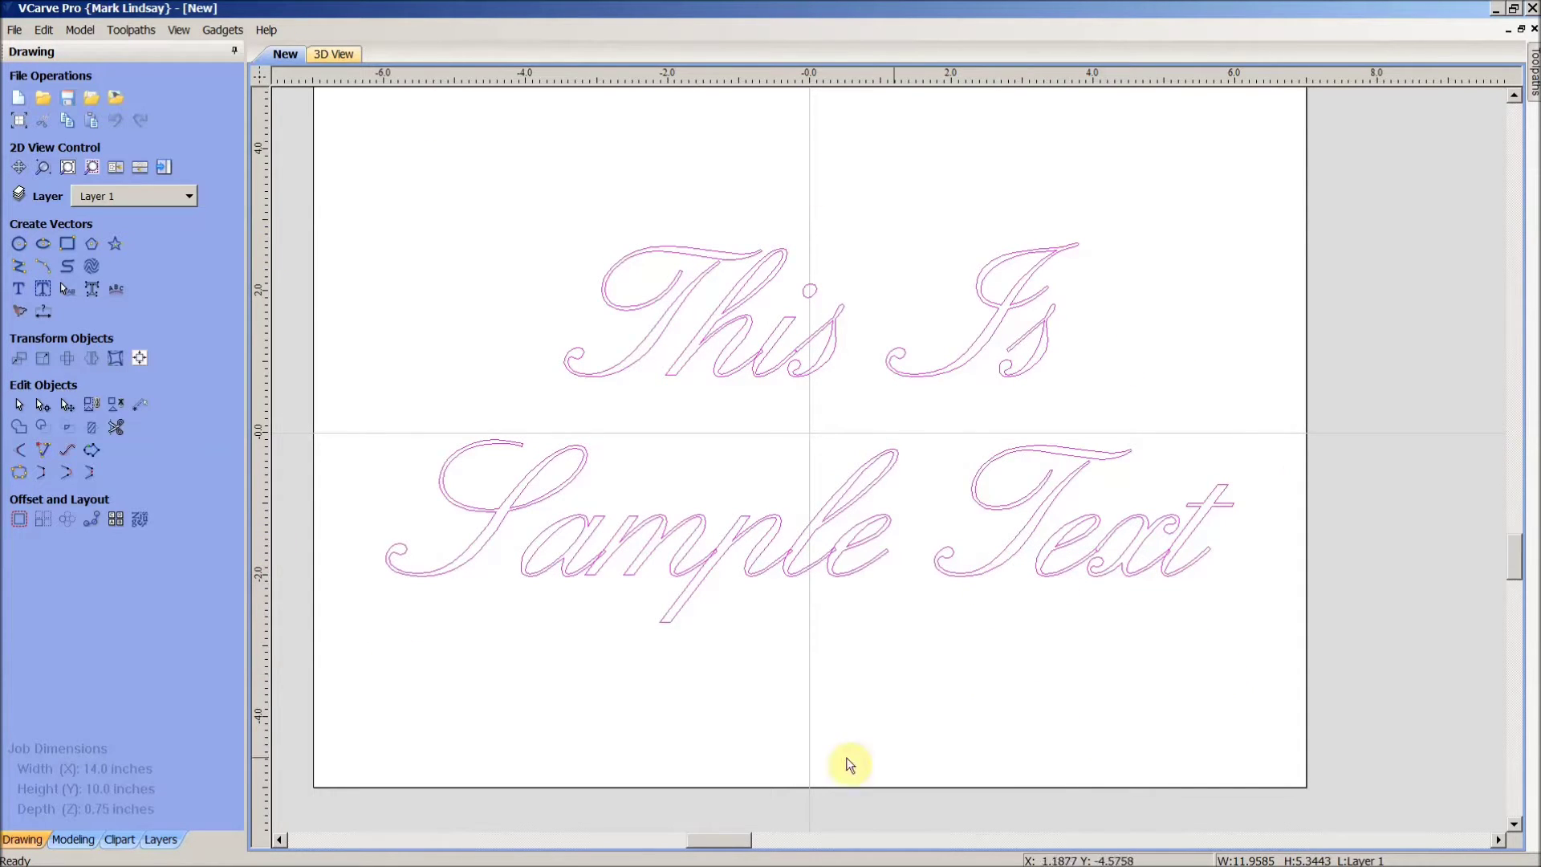
click(969, 647)
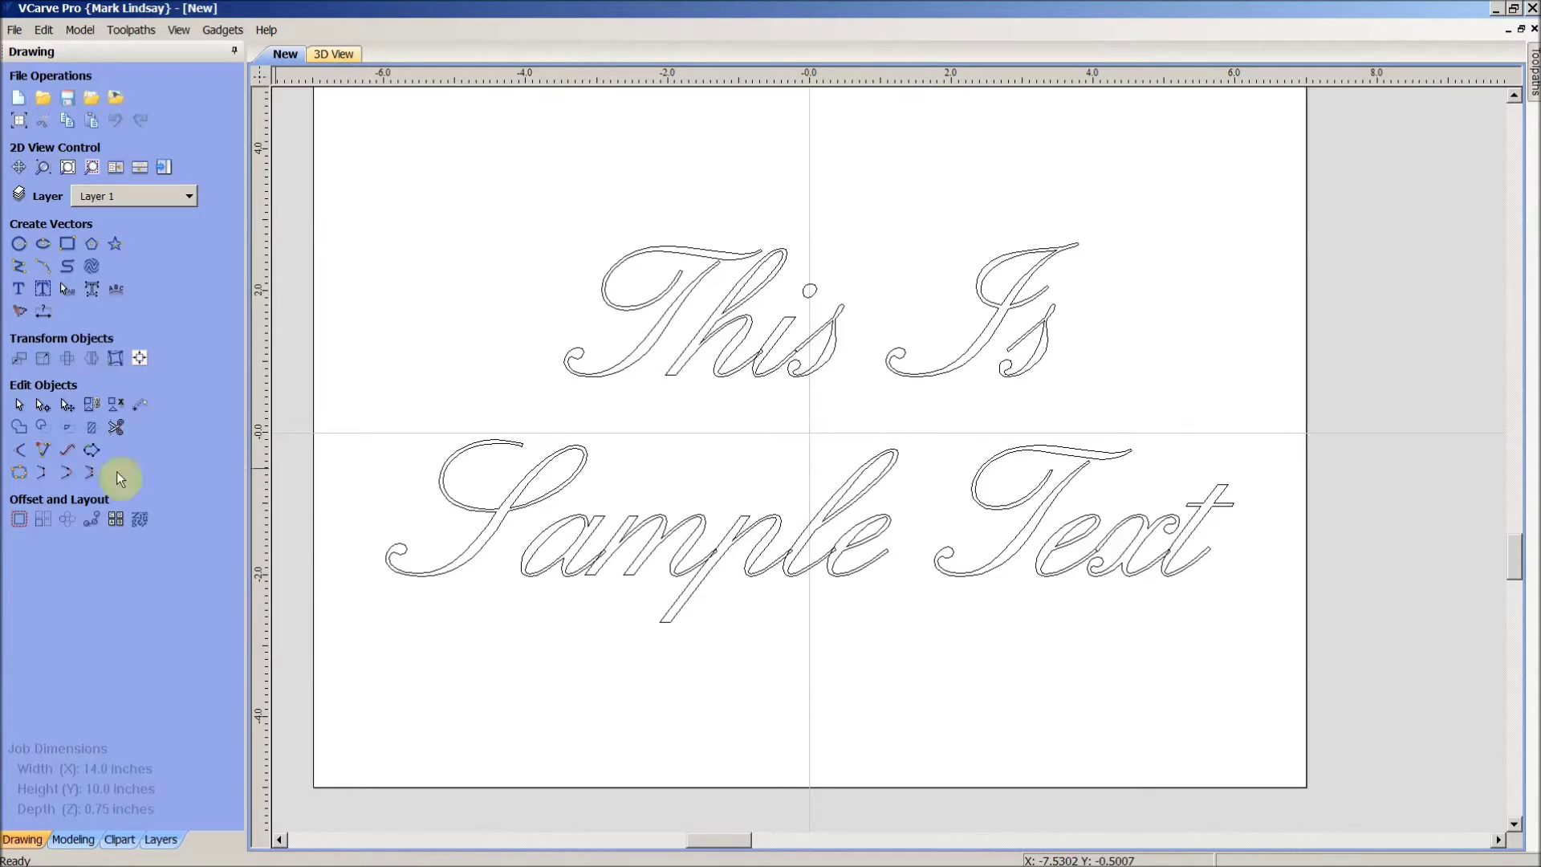
Step: Convert the whole "This Is Sample Text" block to curves
click(758, 576)
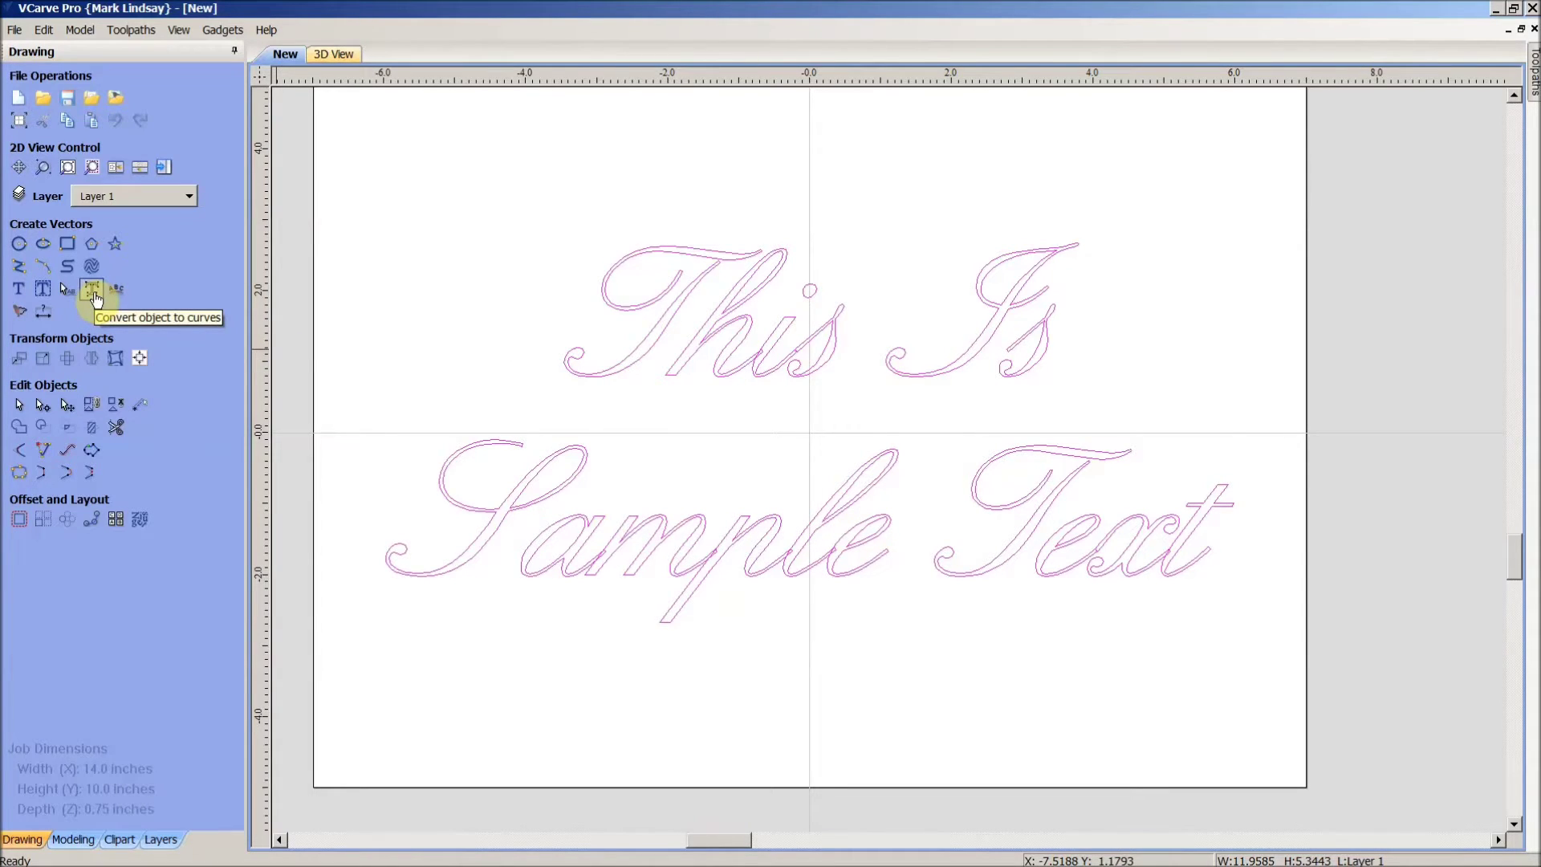
right_click(715, 551)
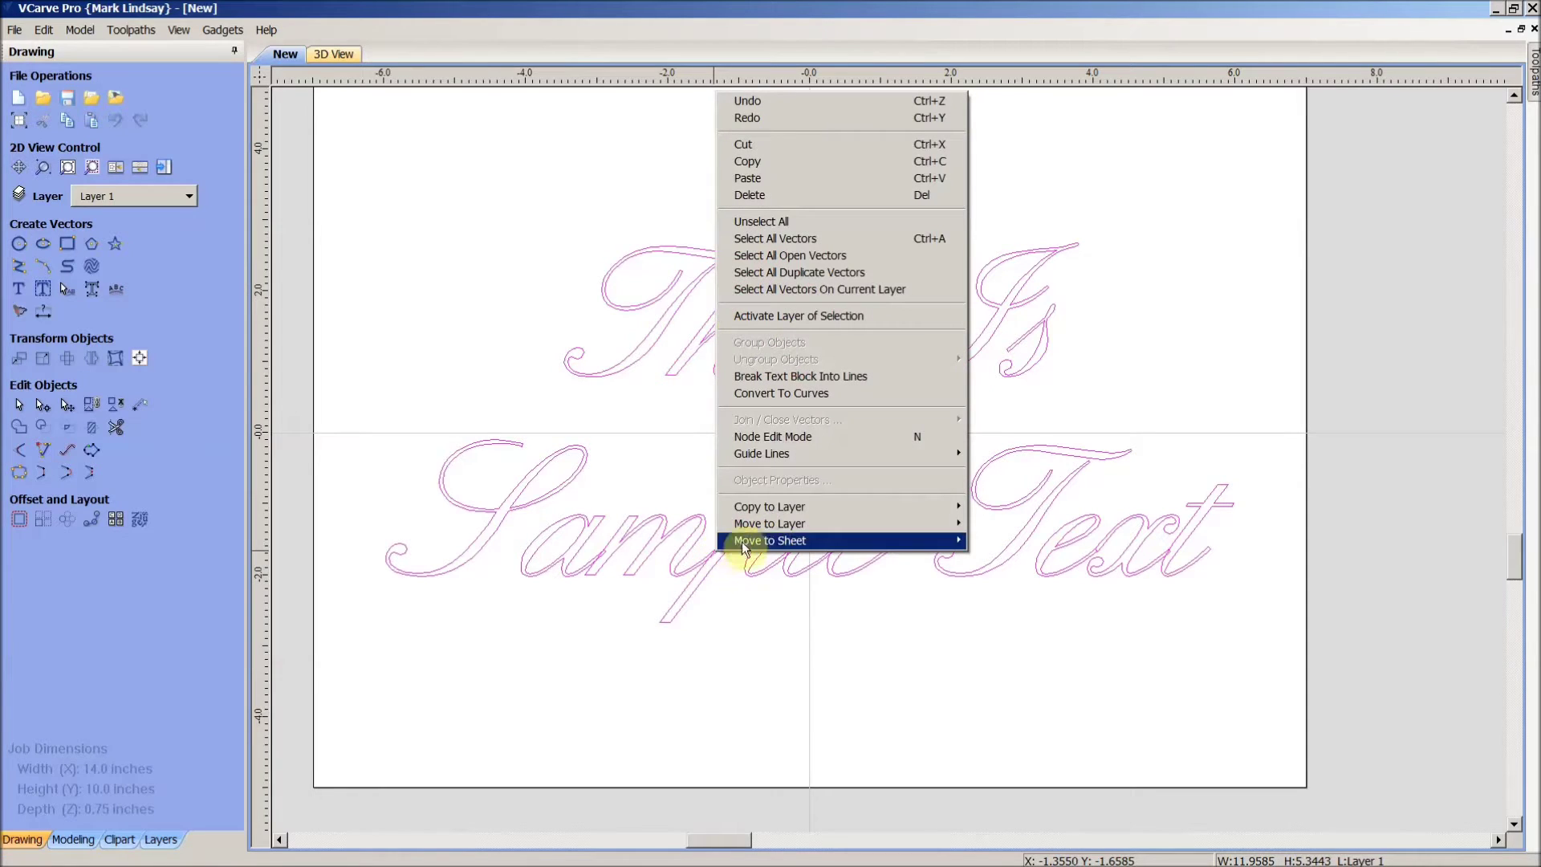
click(851, 393)
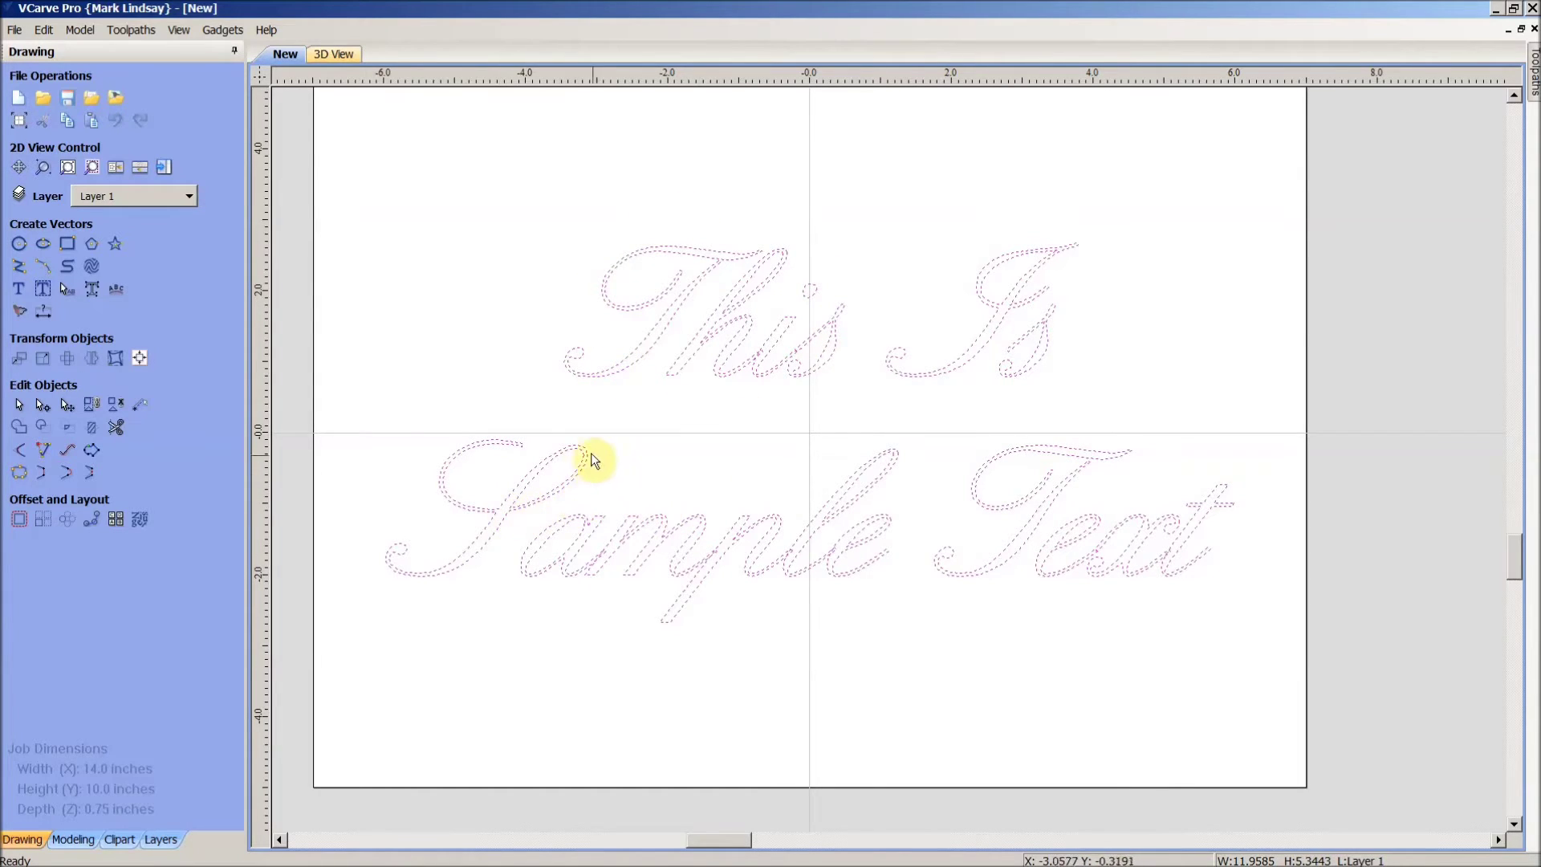
Step: Check whether letters of "Sample" such as S, a and p can be selected individually, and leave everything deselected
click(661, 474)
click(556, 493)
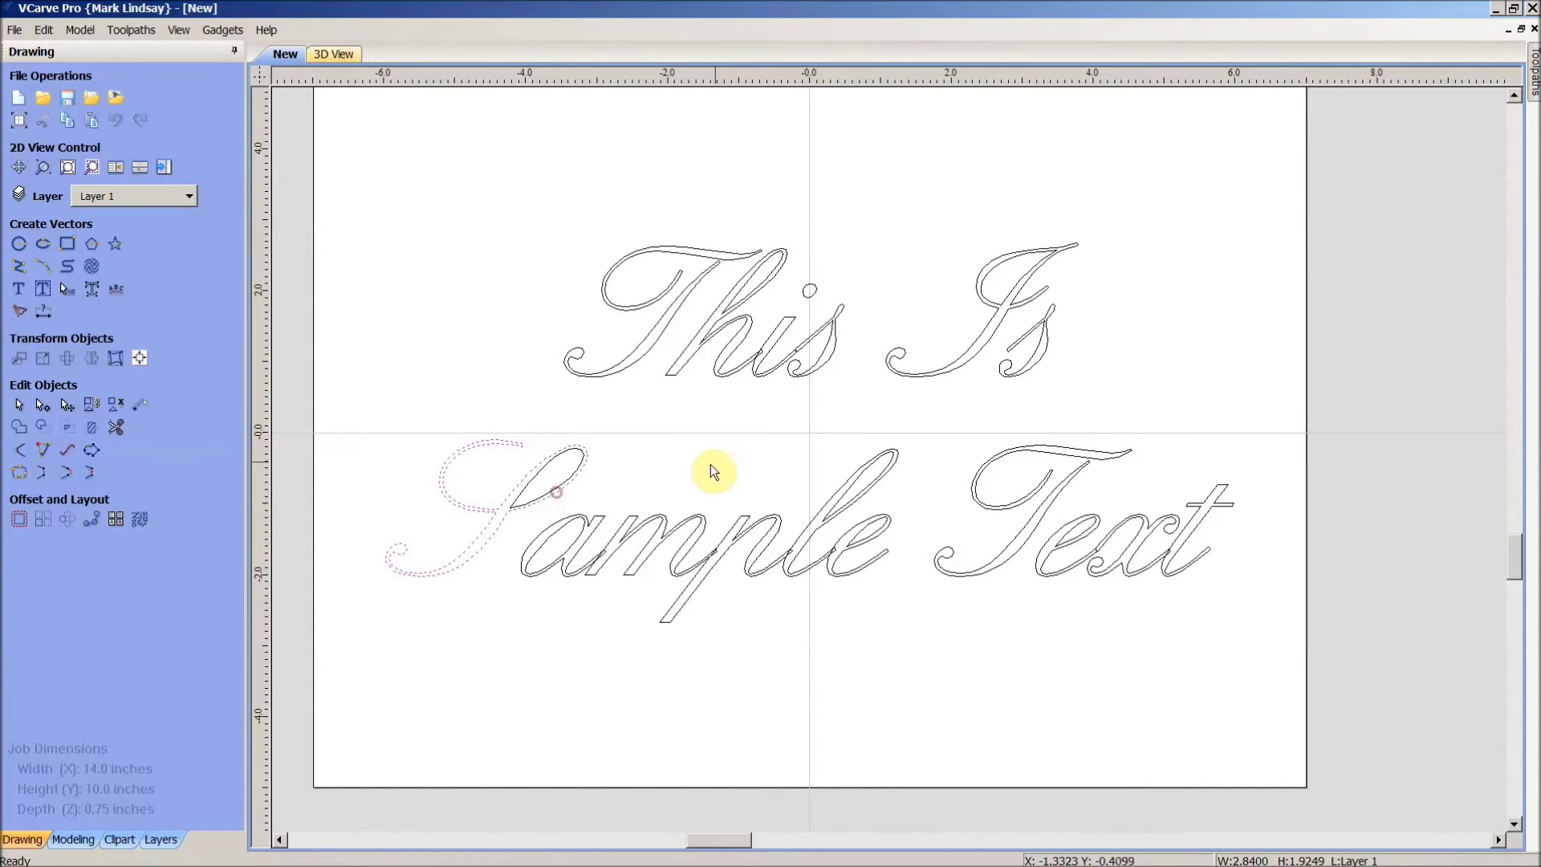
click(543, 541)
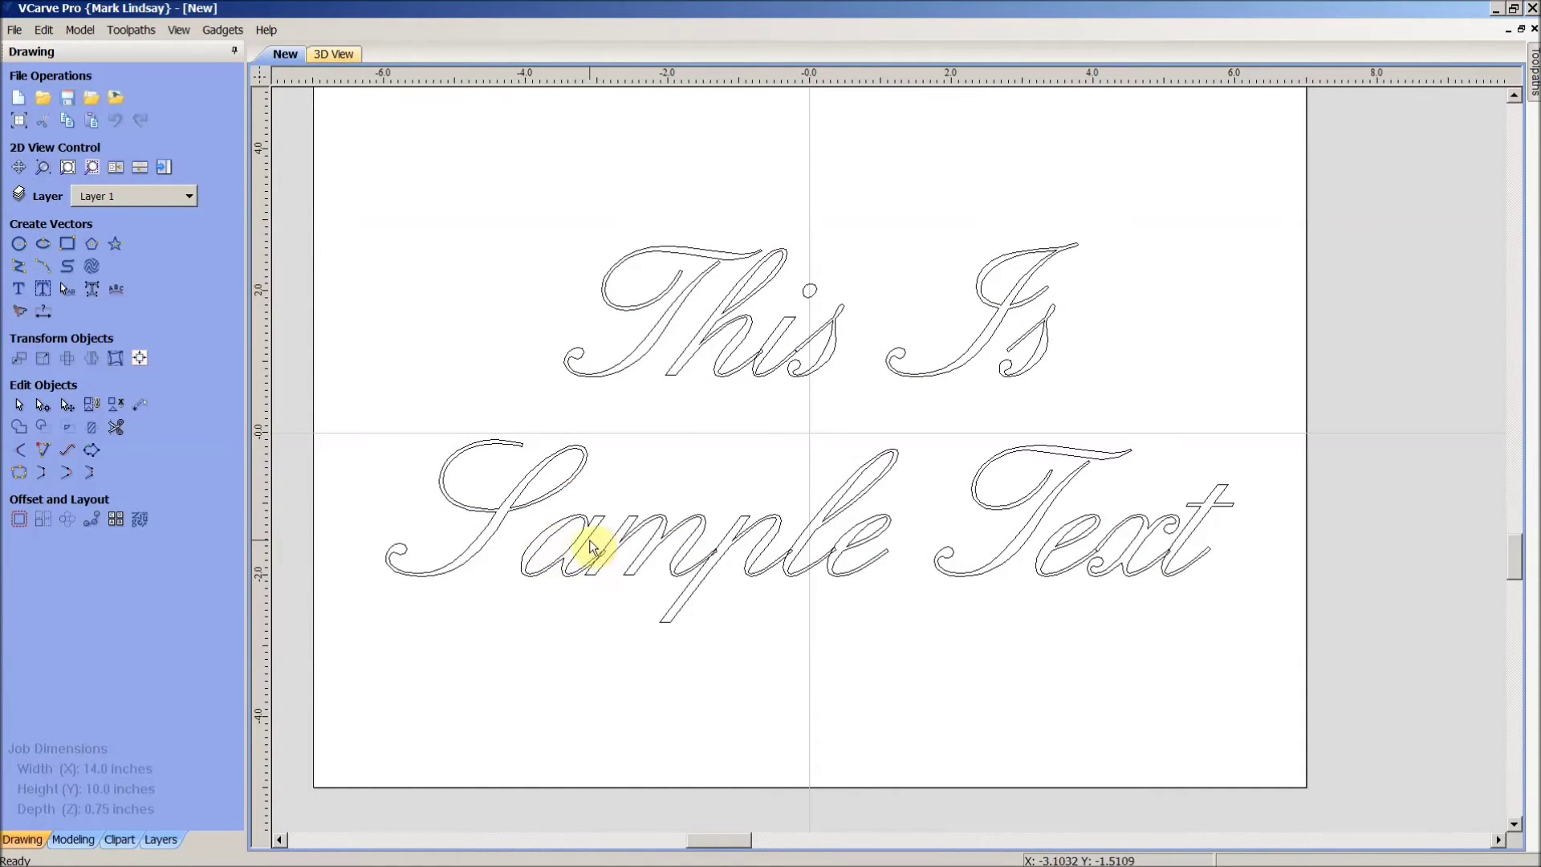
click(585, 538)
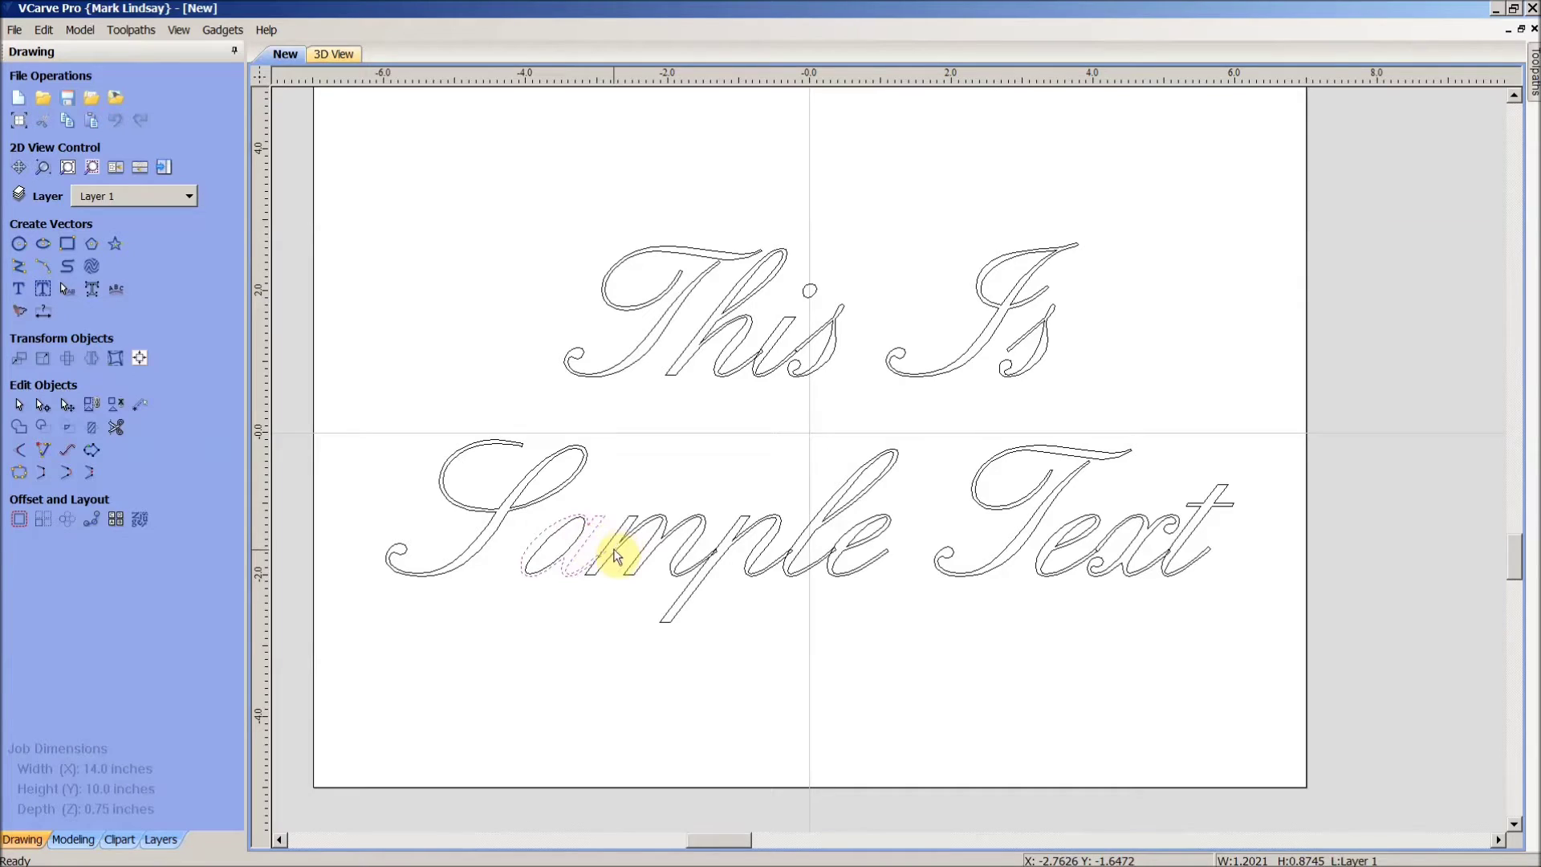
click(616, 555)
click(701, 578)
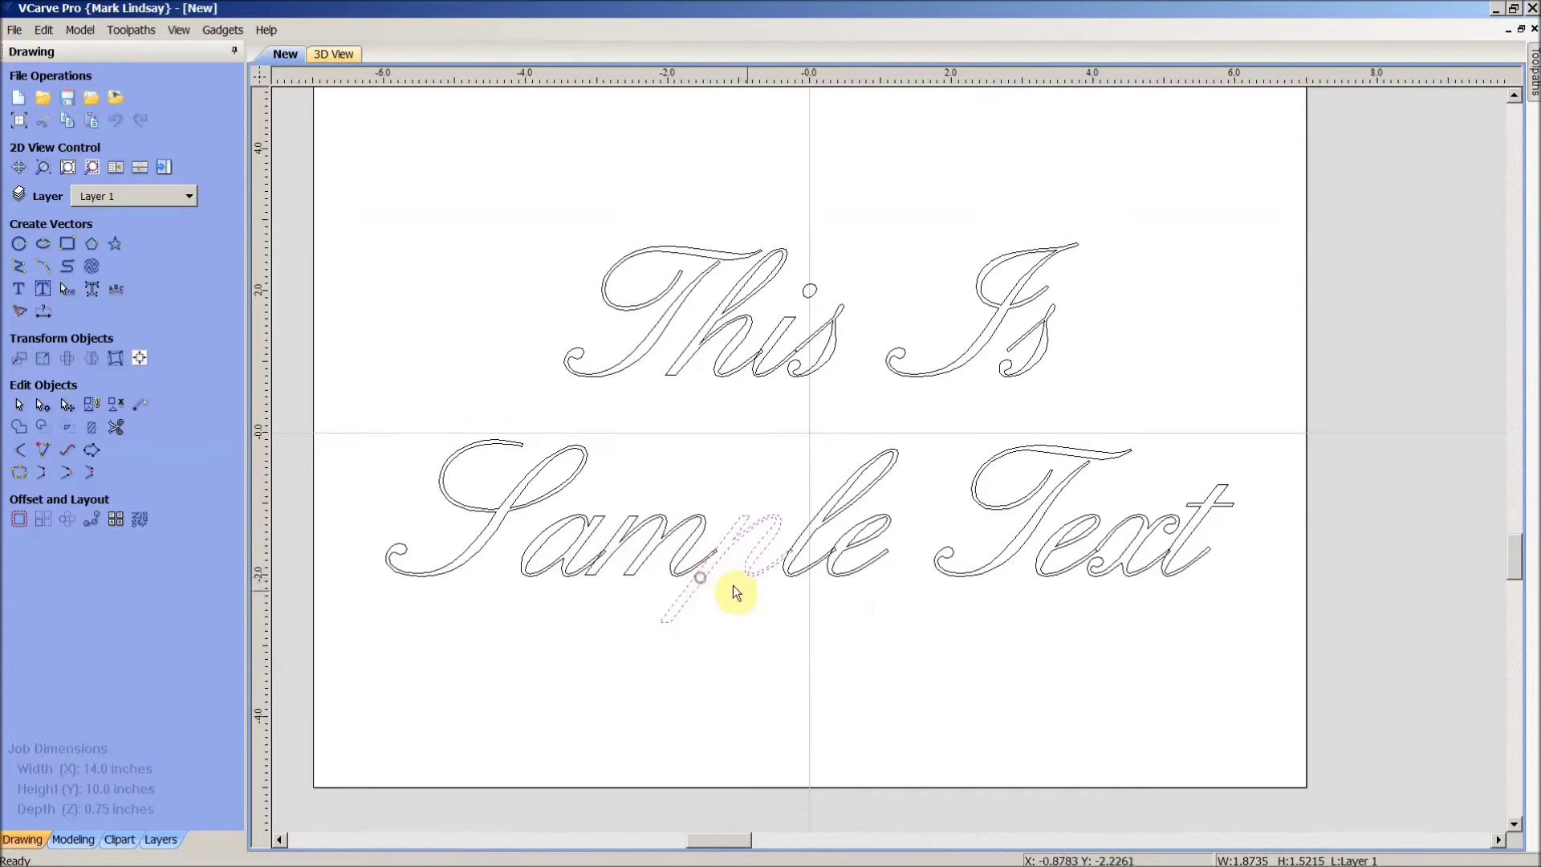
click(889, 604)
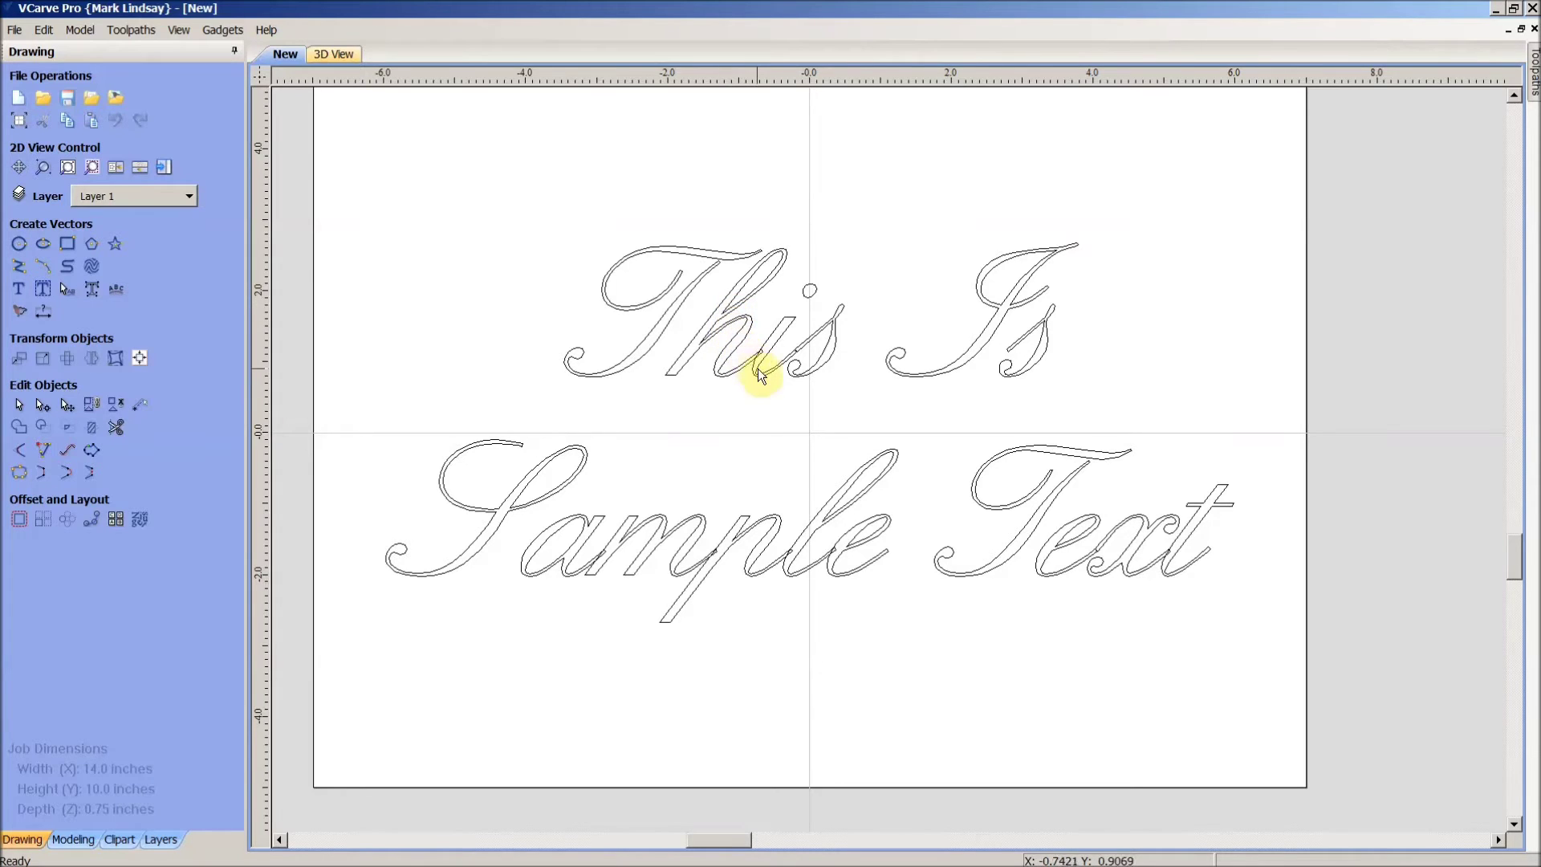
Step: Examine the joints between the h, i and s outlines in "This" up close
scroll(766, 349, up, 4)
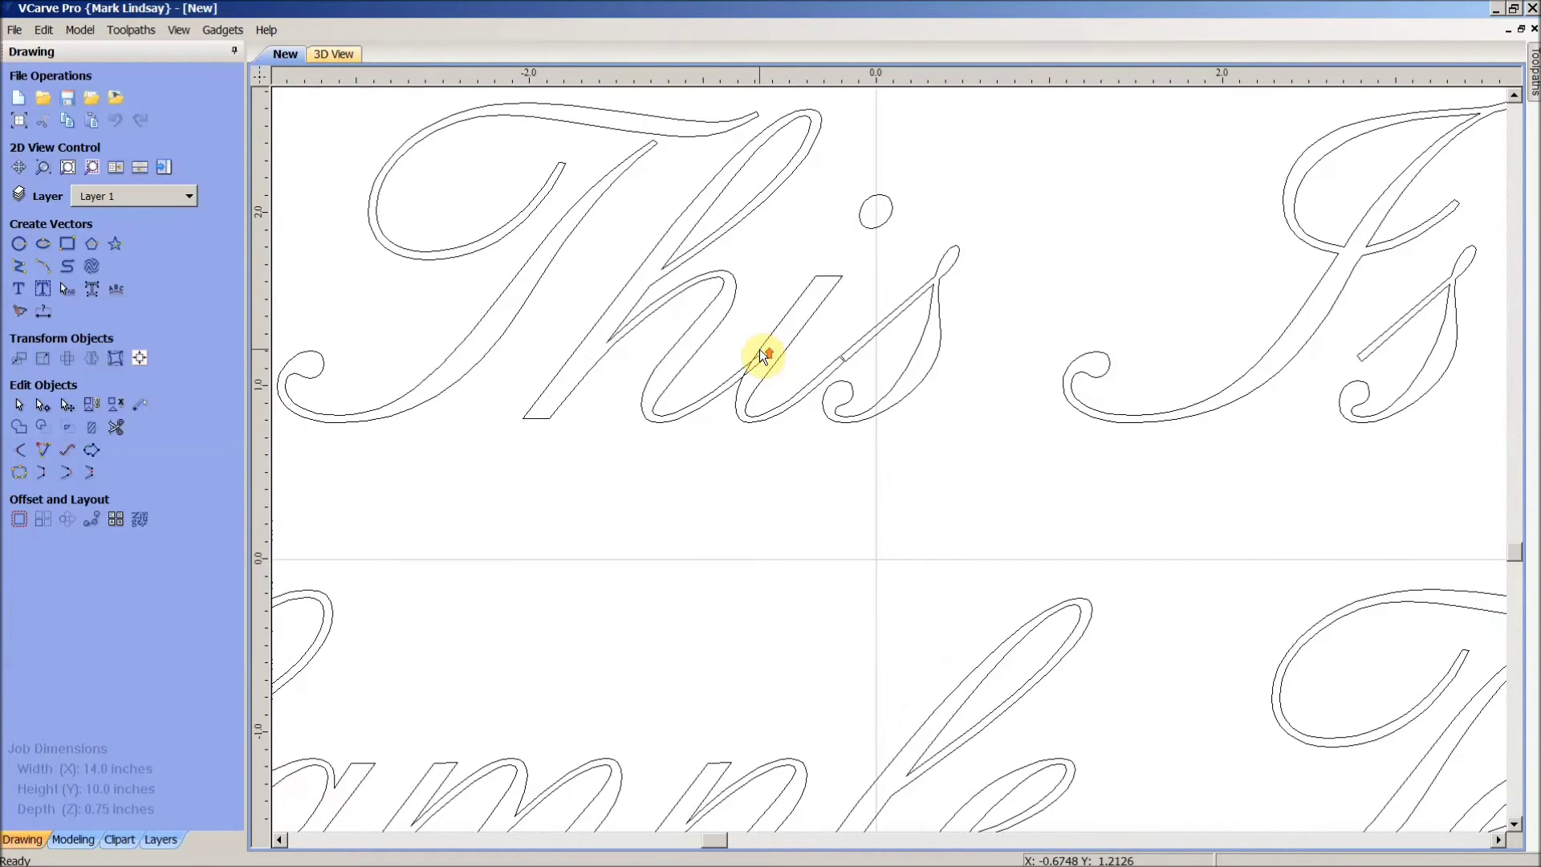
scroll(761, 357, up, 3)
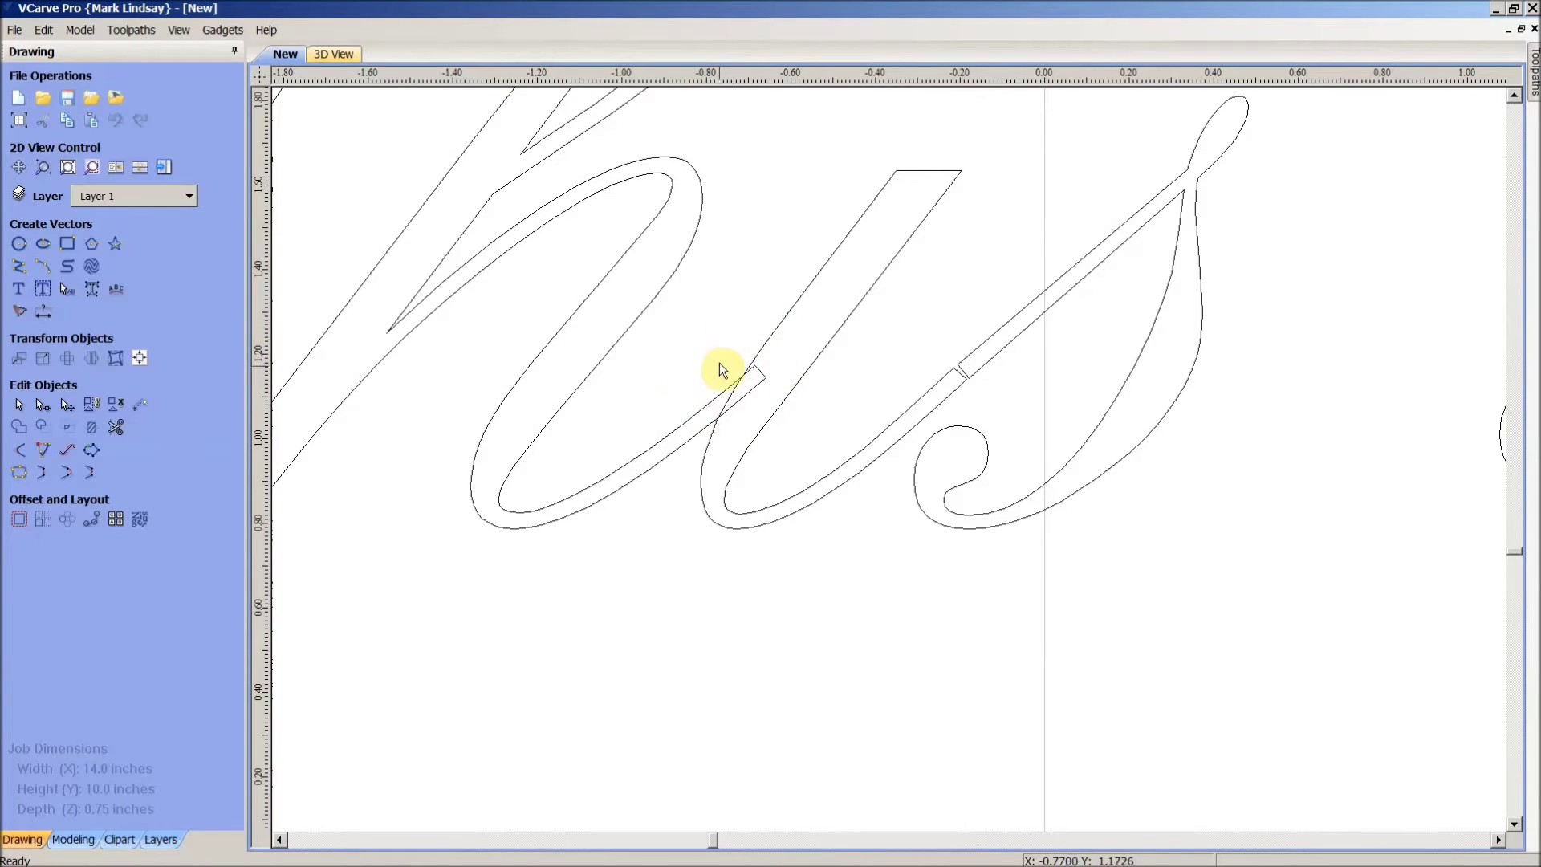
scroll(749, 389, up, 1)
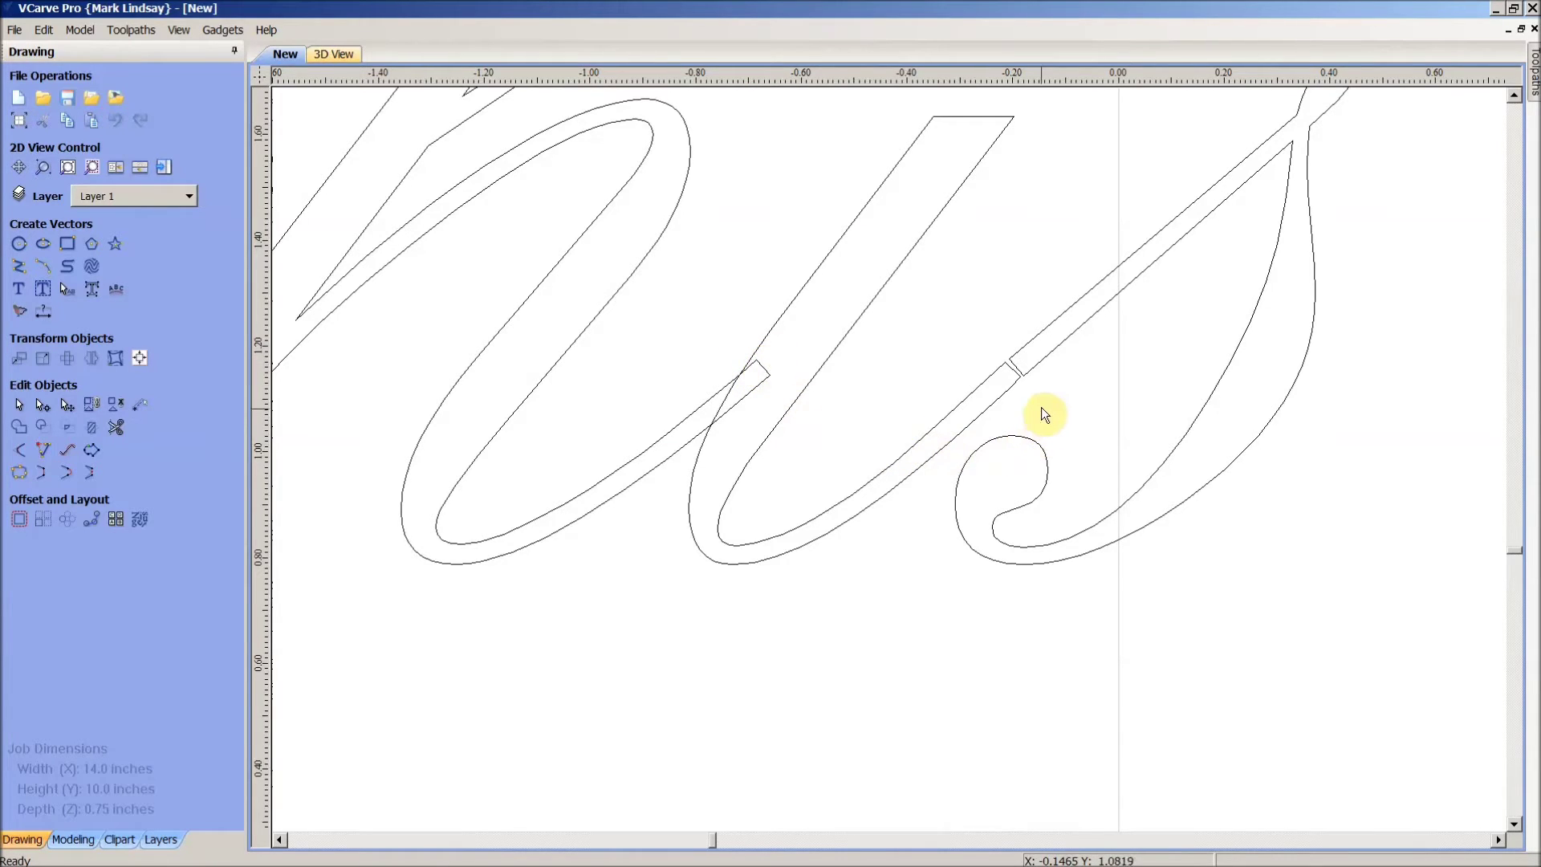
Step: Rotate the letter s of "This" slightly counter-clockwise to align its thin upstroke with the end of the i
scroll(1037, 374, up, 3)
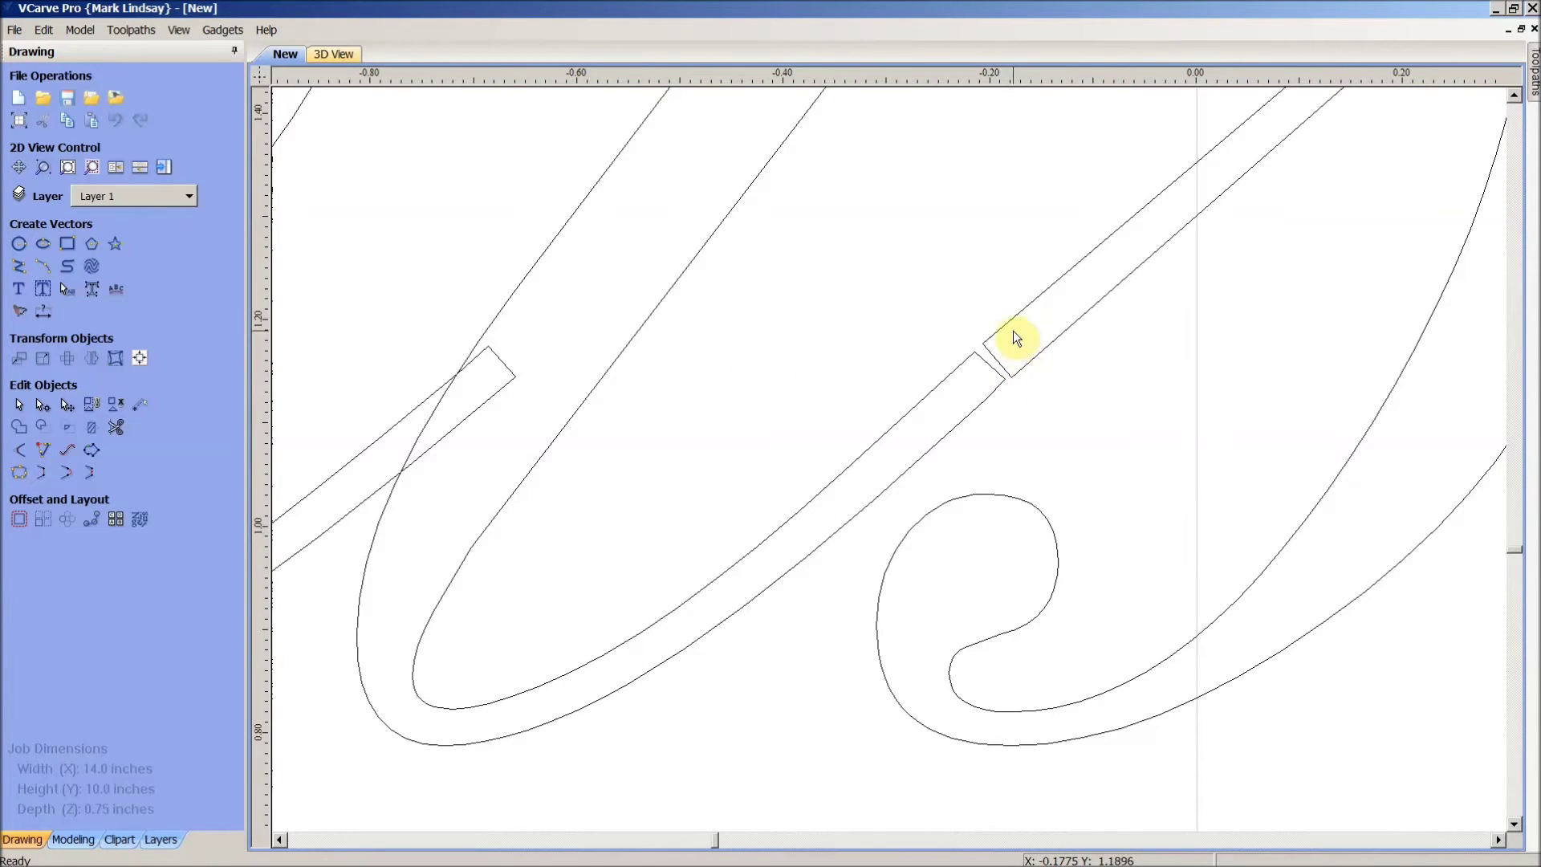
click(1019, 367)
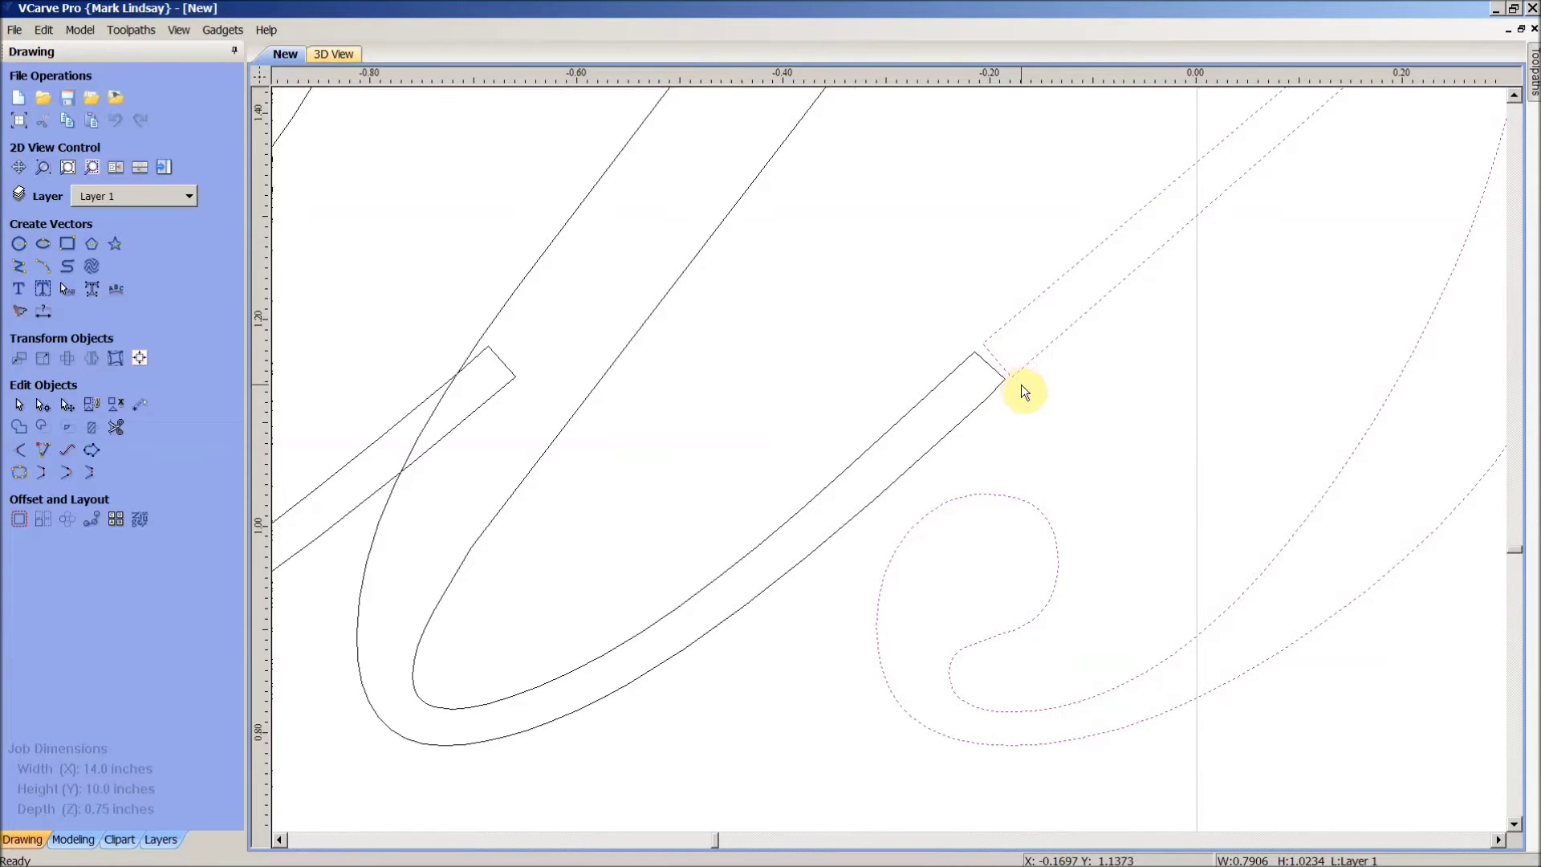
scroll(993, 384, down, 3)
scroll(993, 391, down, 1)
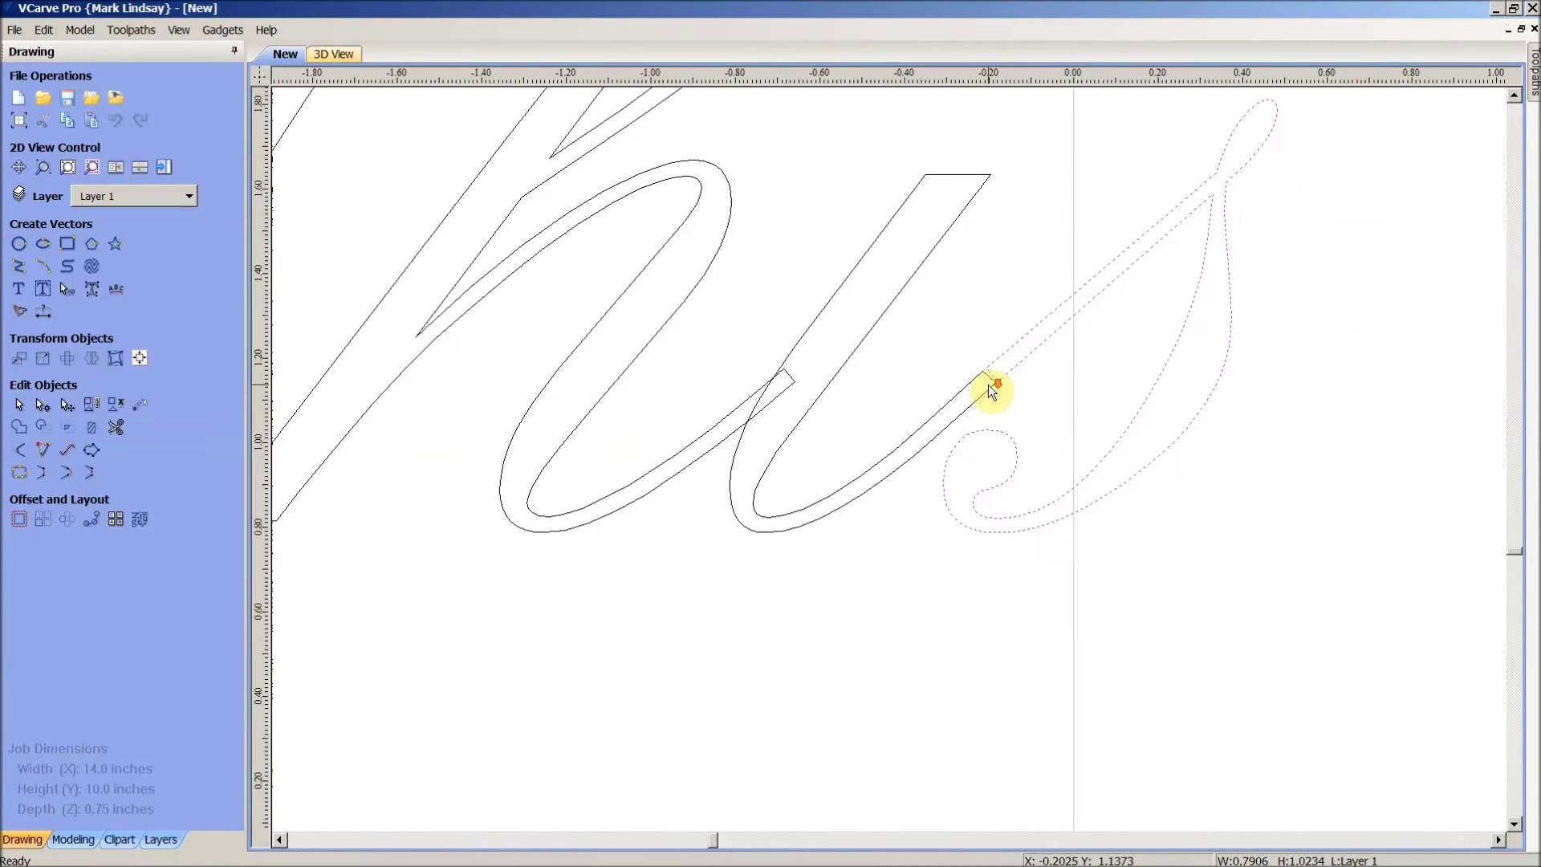
click(1052, 501)
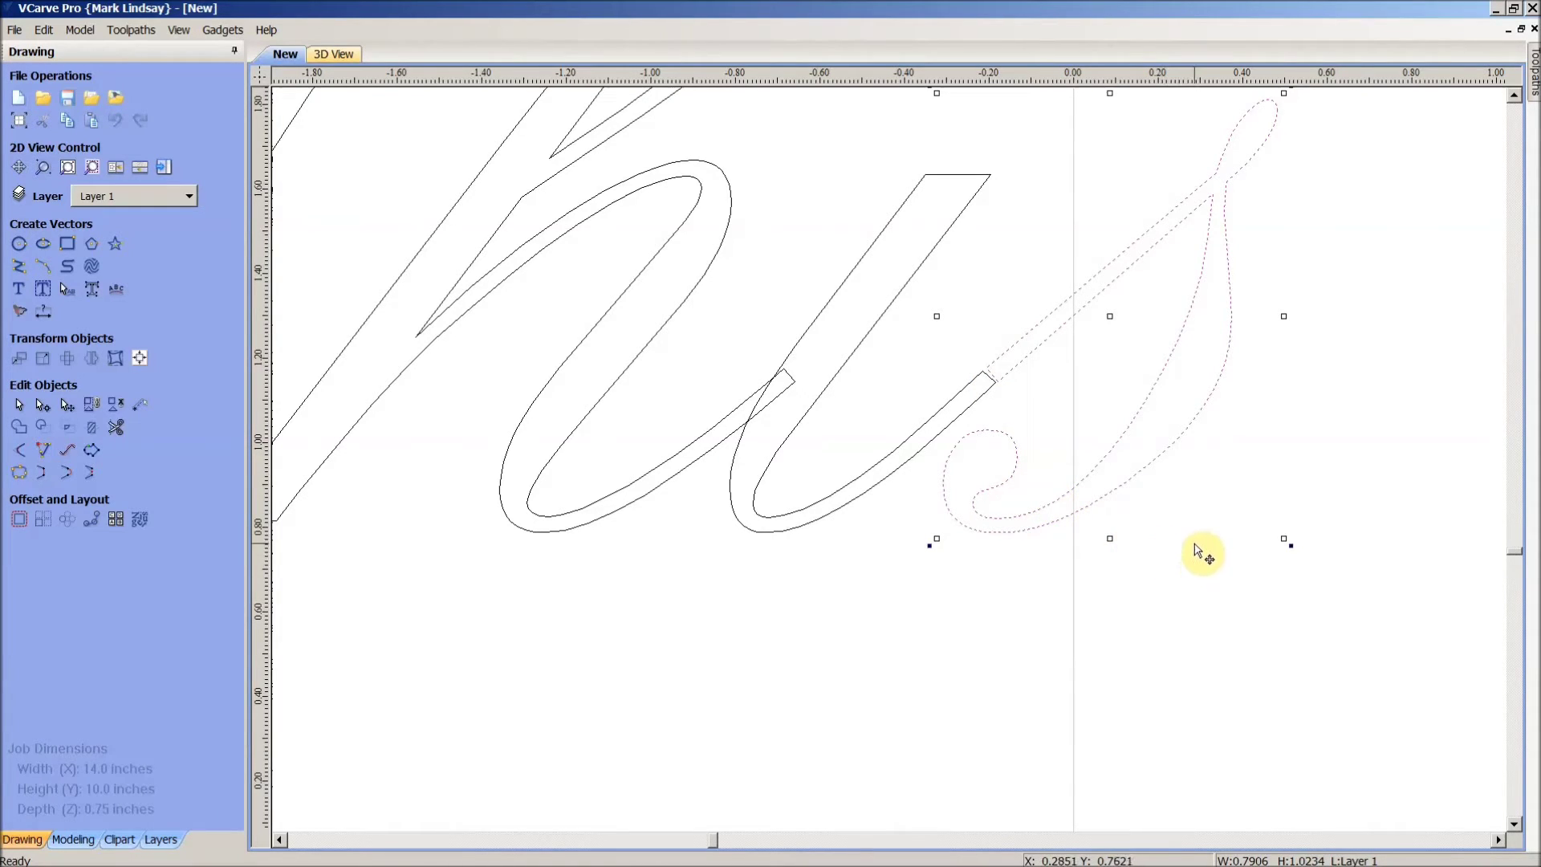
drag(1290, 545, 1292, 535)
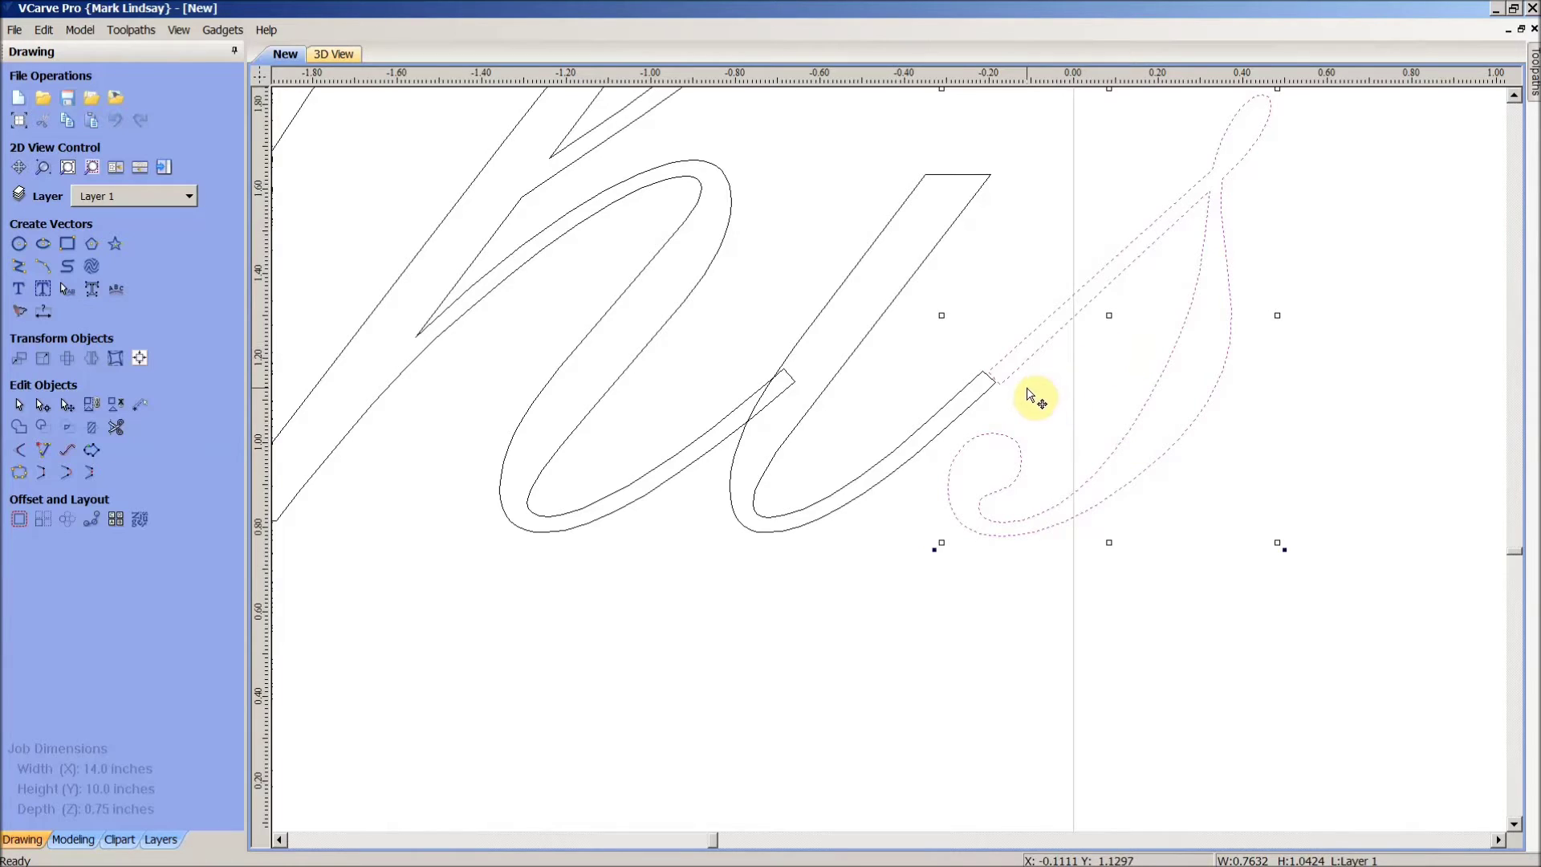
Step: Nudge the s leftward in small increments until its upstroke overlaps the end of the i, leaving it deselected
scroll(1031, 395, up, 3)
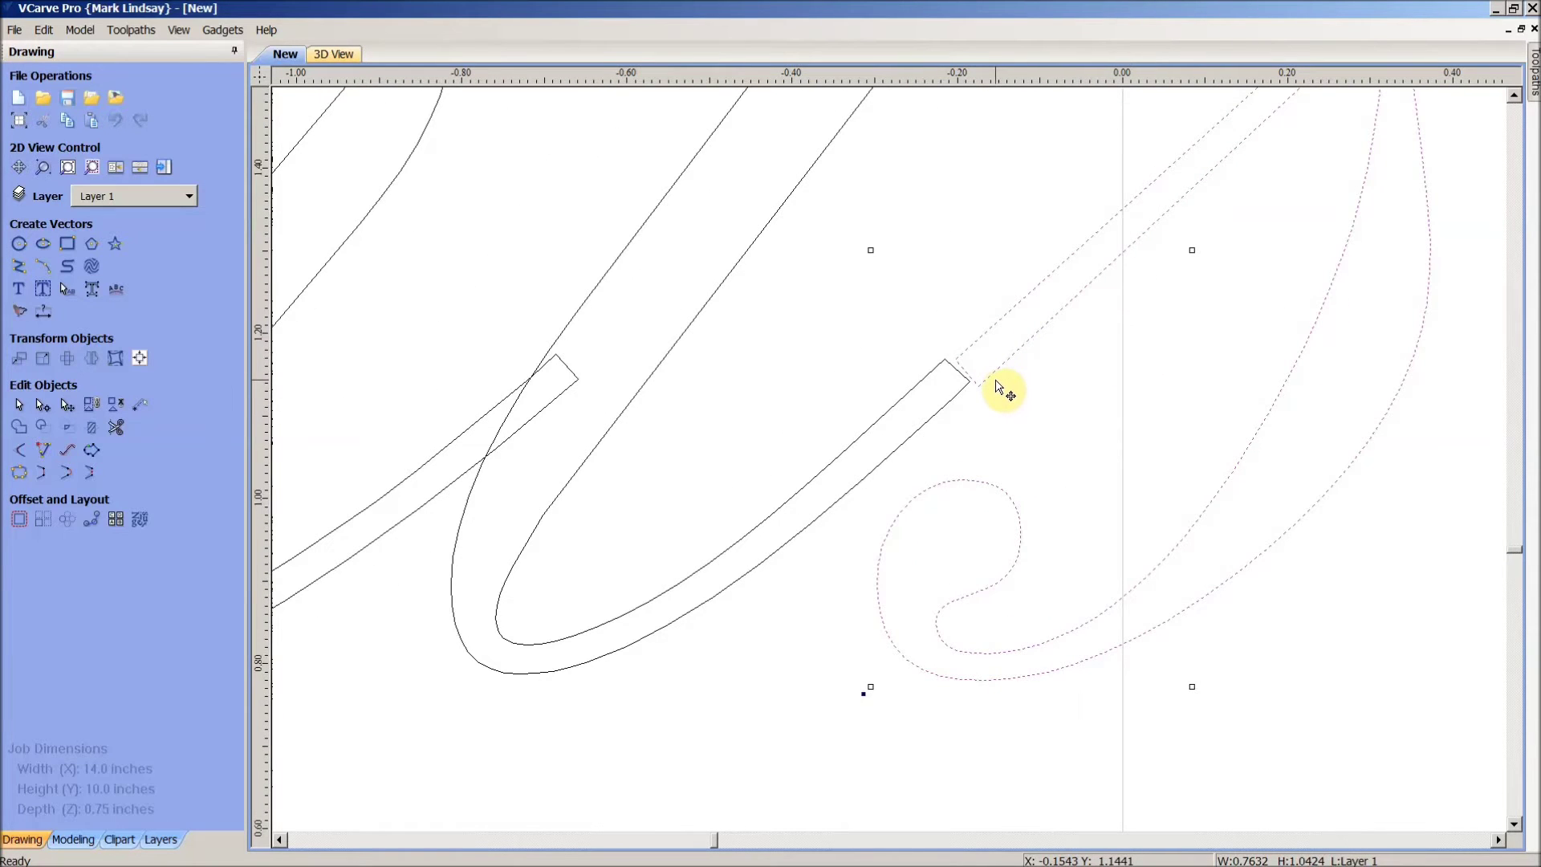
scroll(994, 385, up, 3)
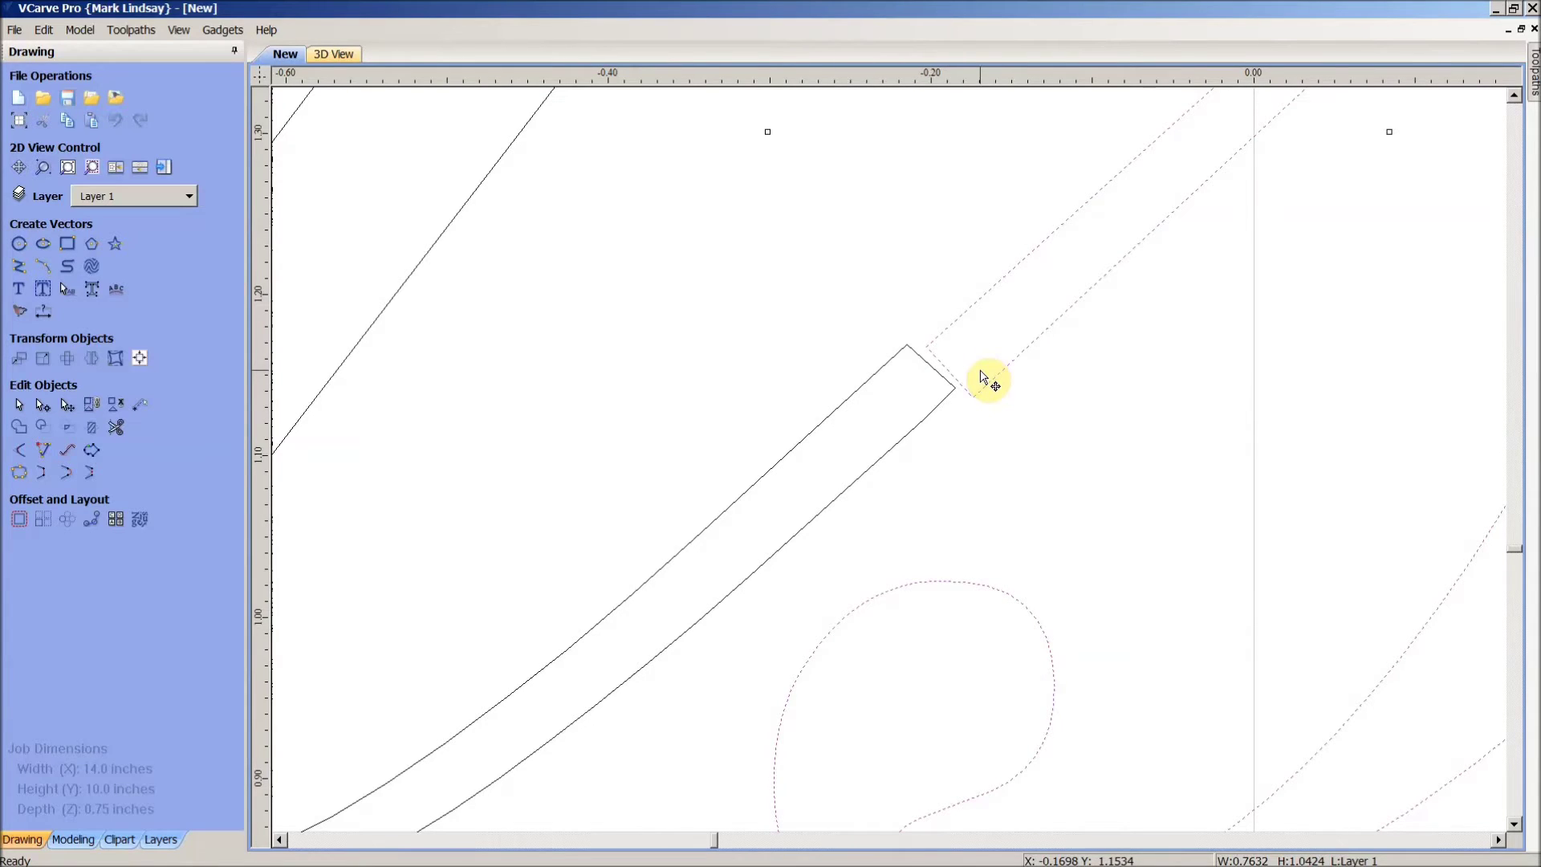
key(Left)
key(Left)
key(Left)
key(Left)
key(Left)
key(Left)
key(Left)
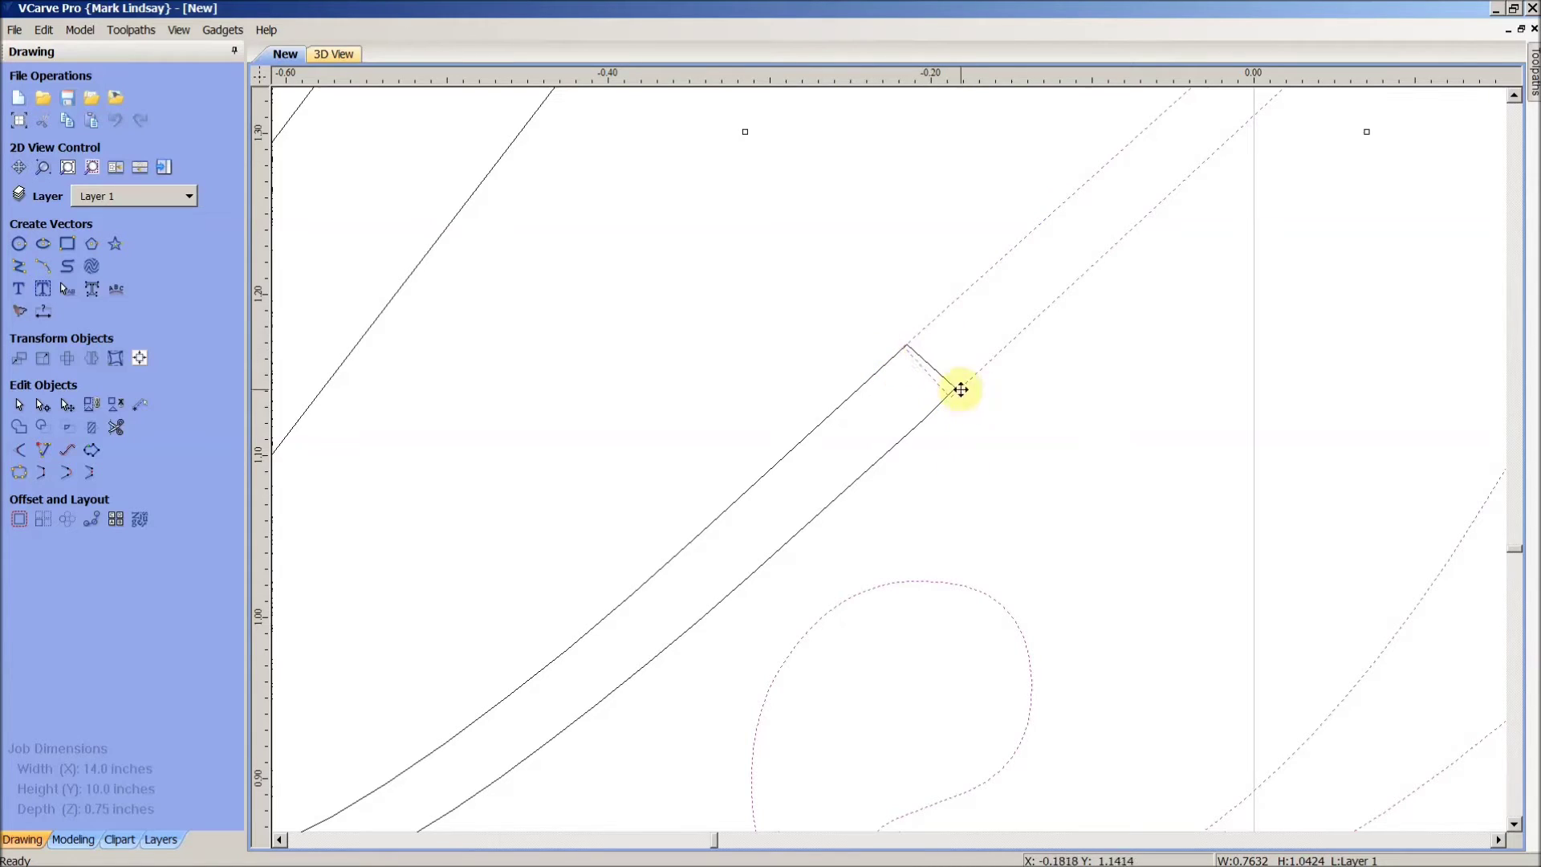
scroll(957, 404, up, 2)
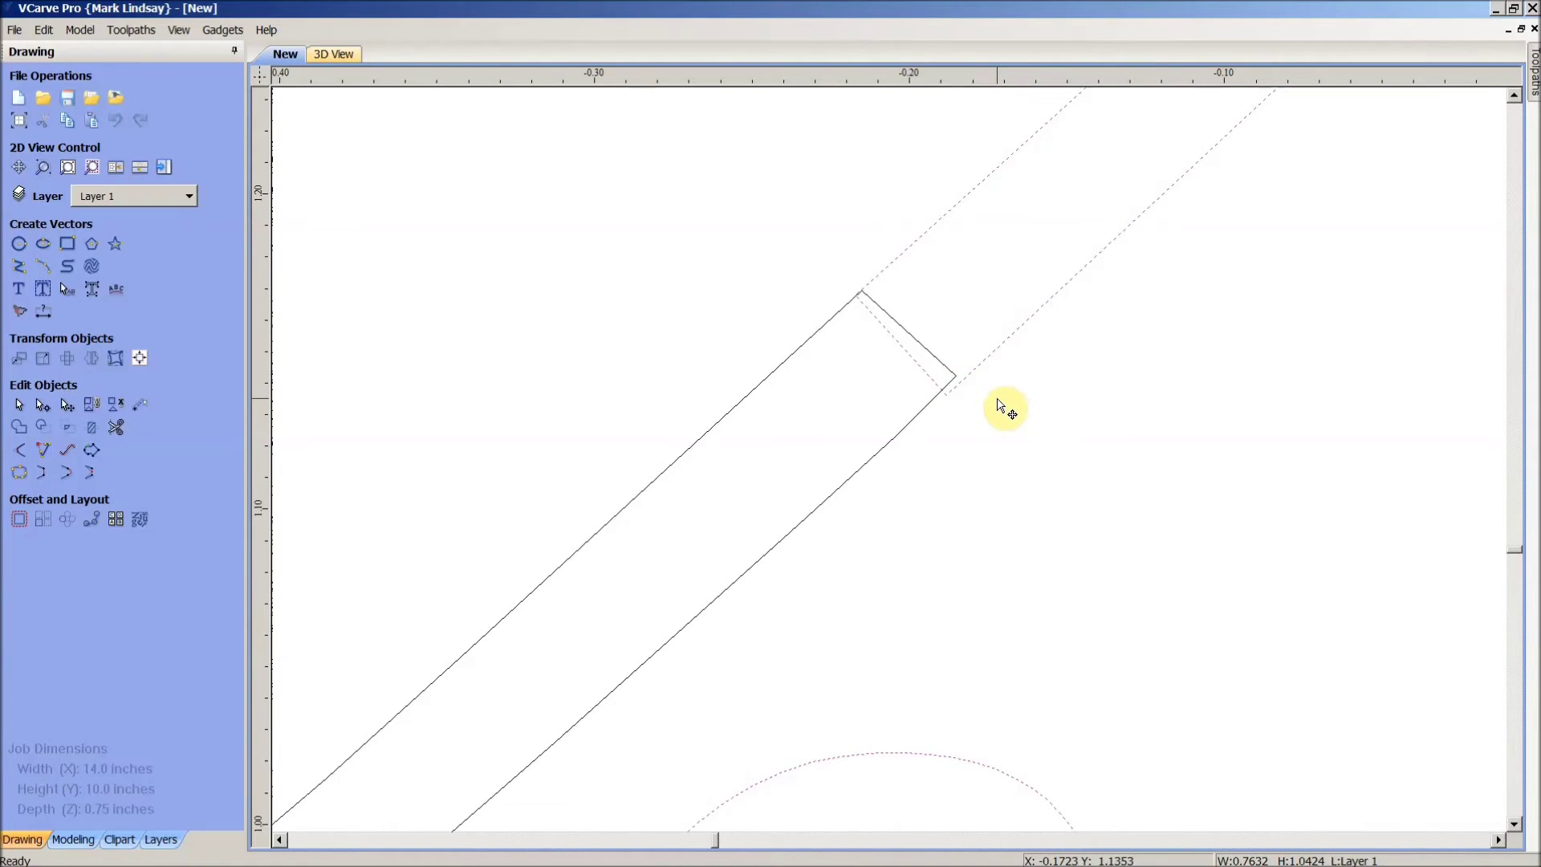
click(996, 399)
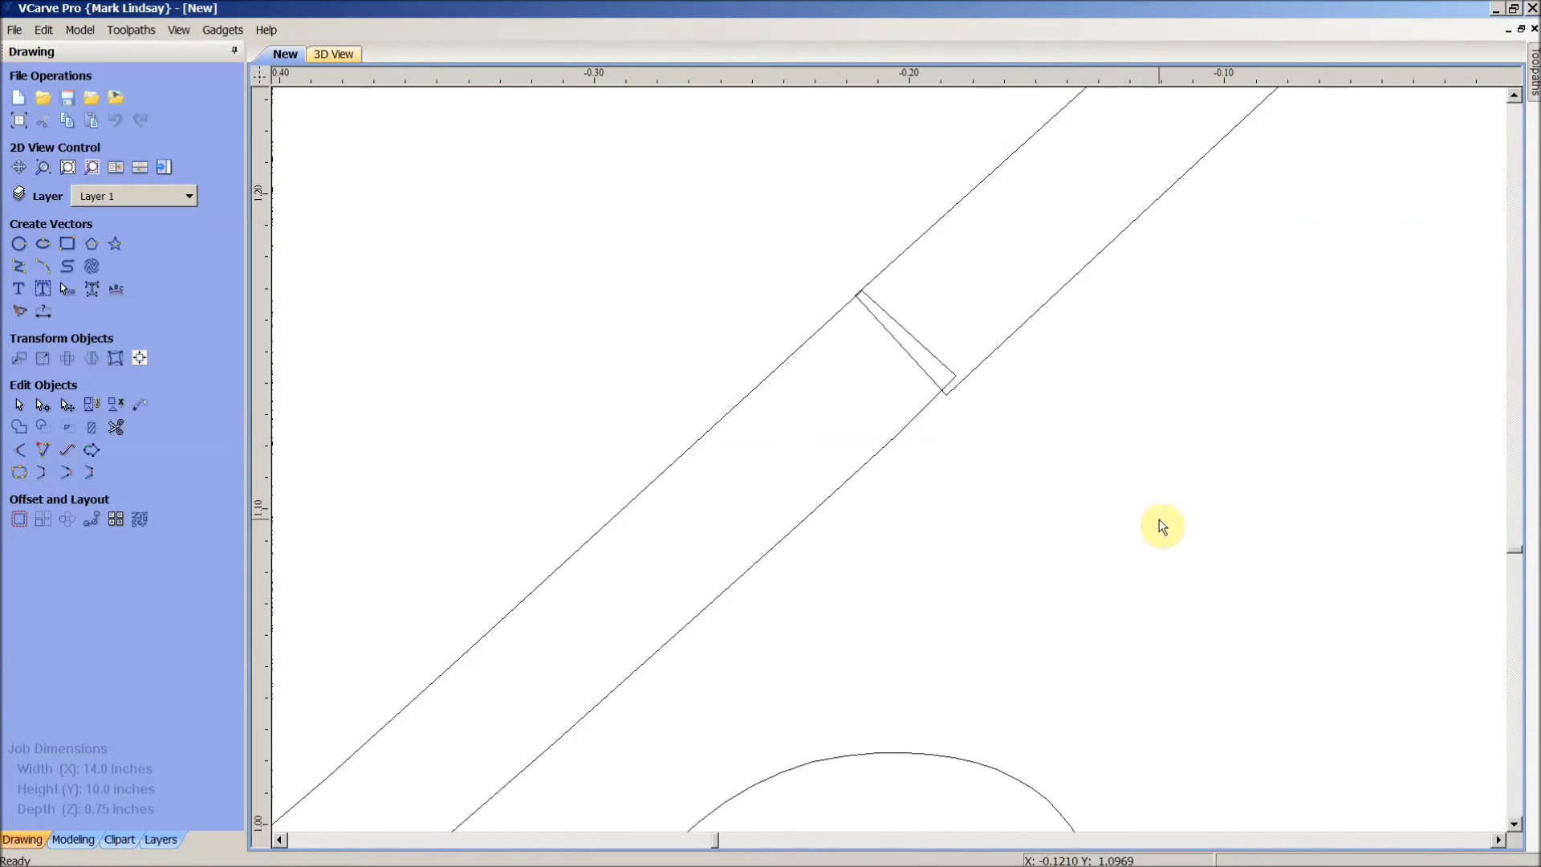
Step: Weld the overlapping h, i and s outlines of "This" into one vector and leave it deselected
scroll(1133, 467, down, 1)
scroll(1133, 467, down, 5)
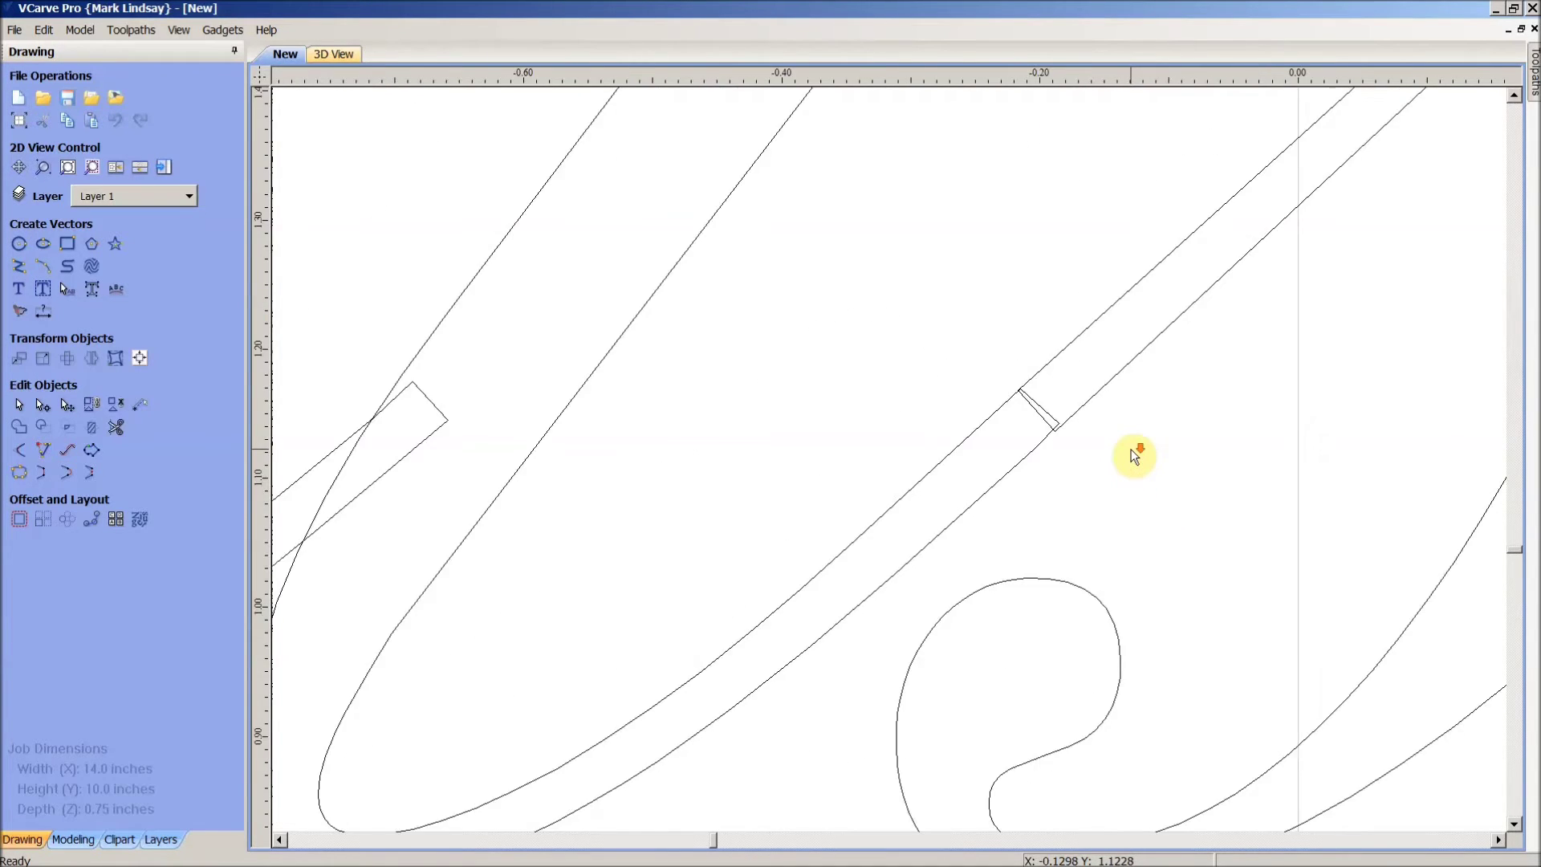
scroll(1132, 446, down, 3)
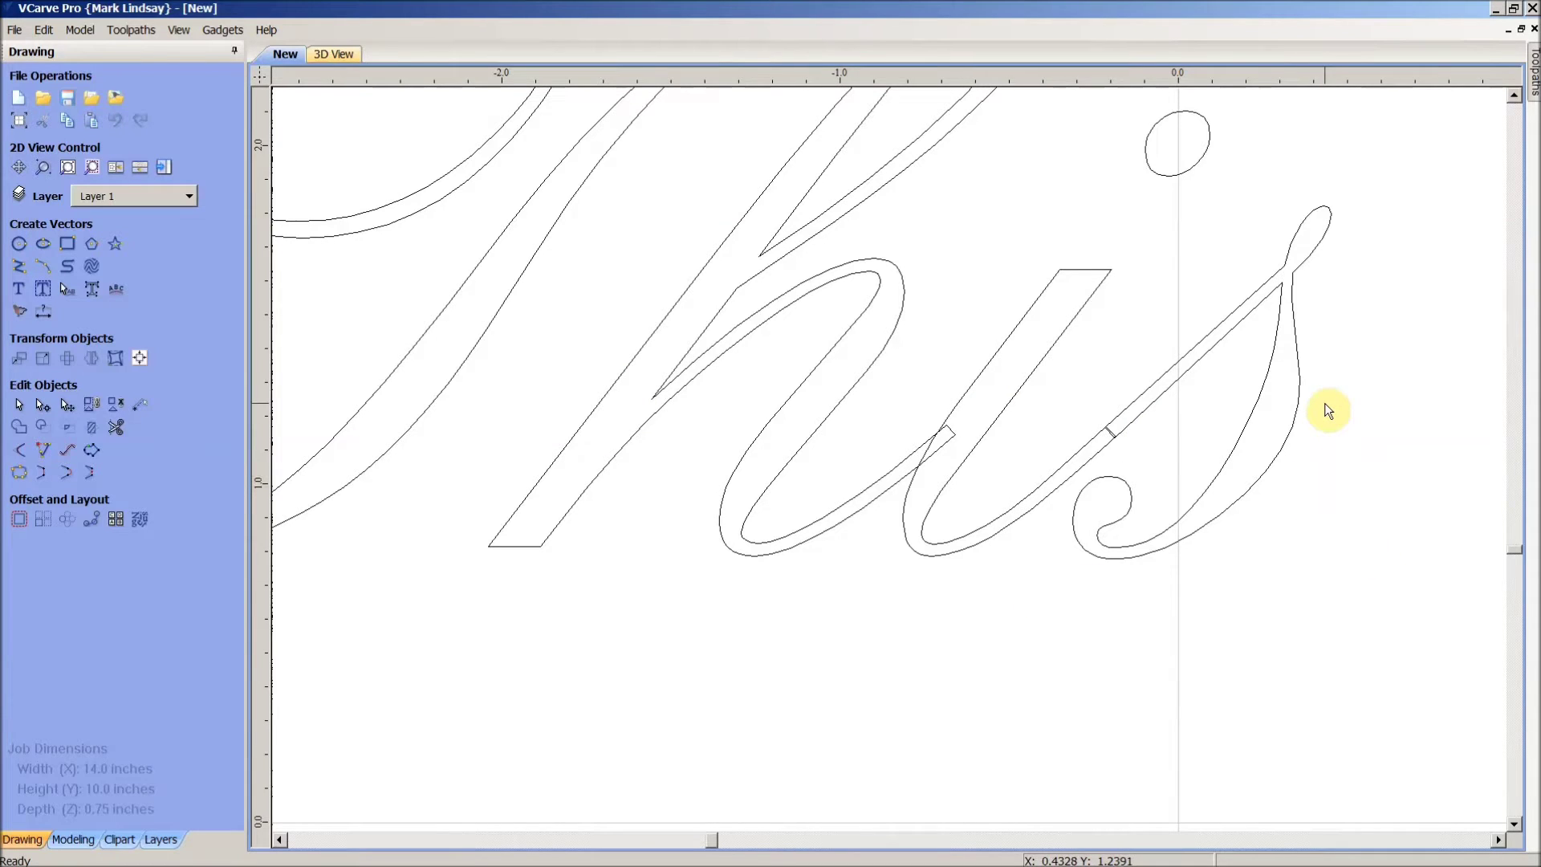
drag(1327, 402, 588, 533)
scroll(791, 559, down, 1)
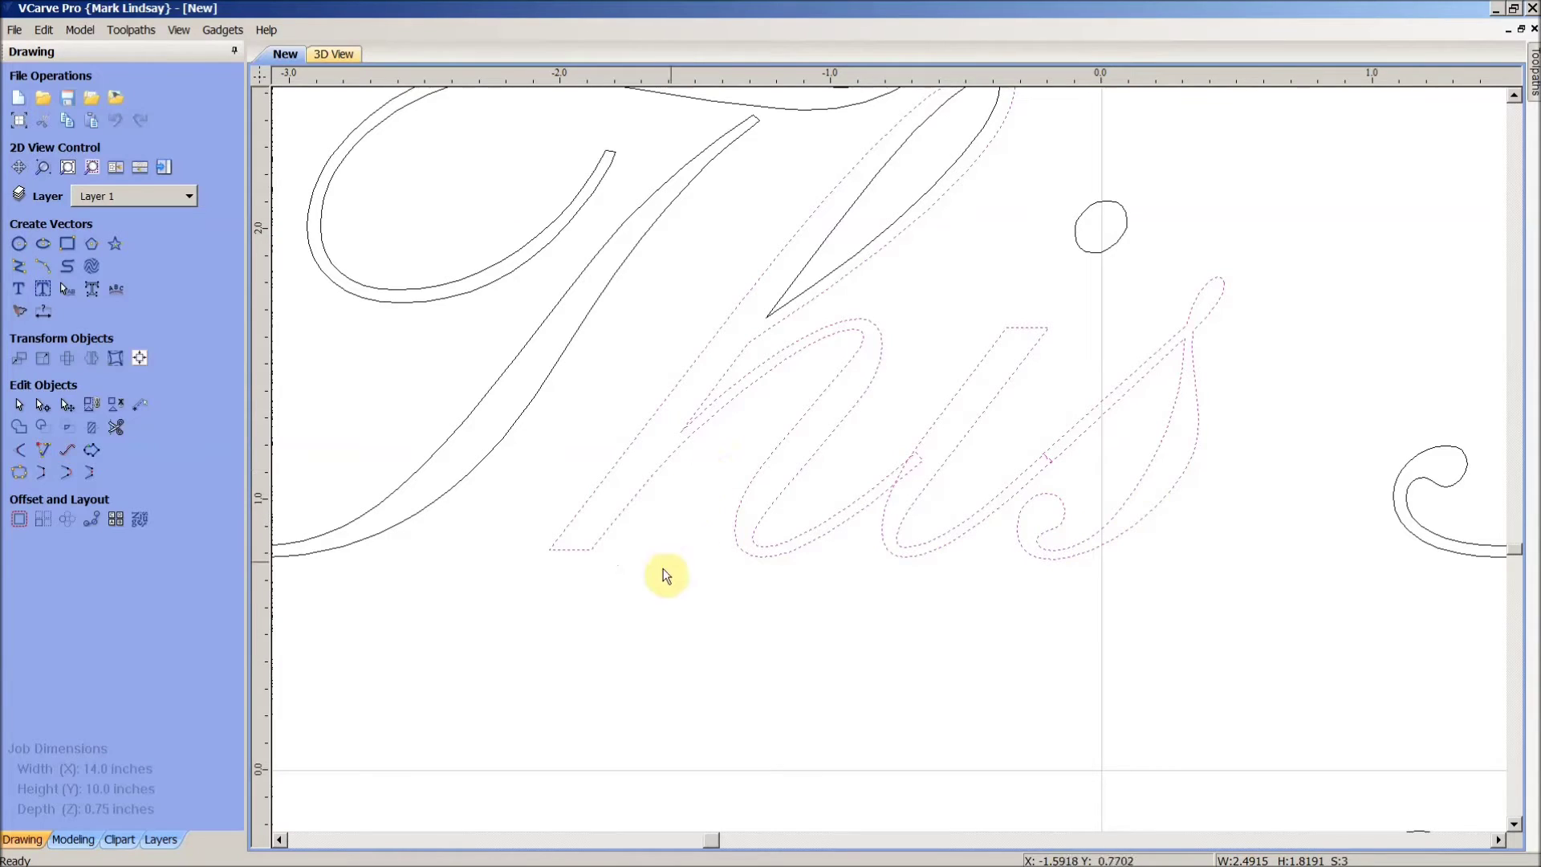
click(20, 429)
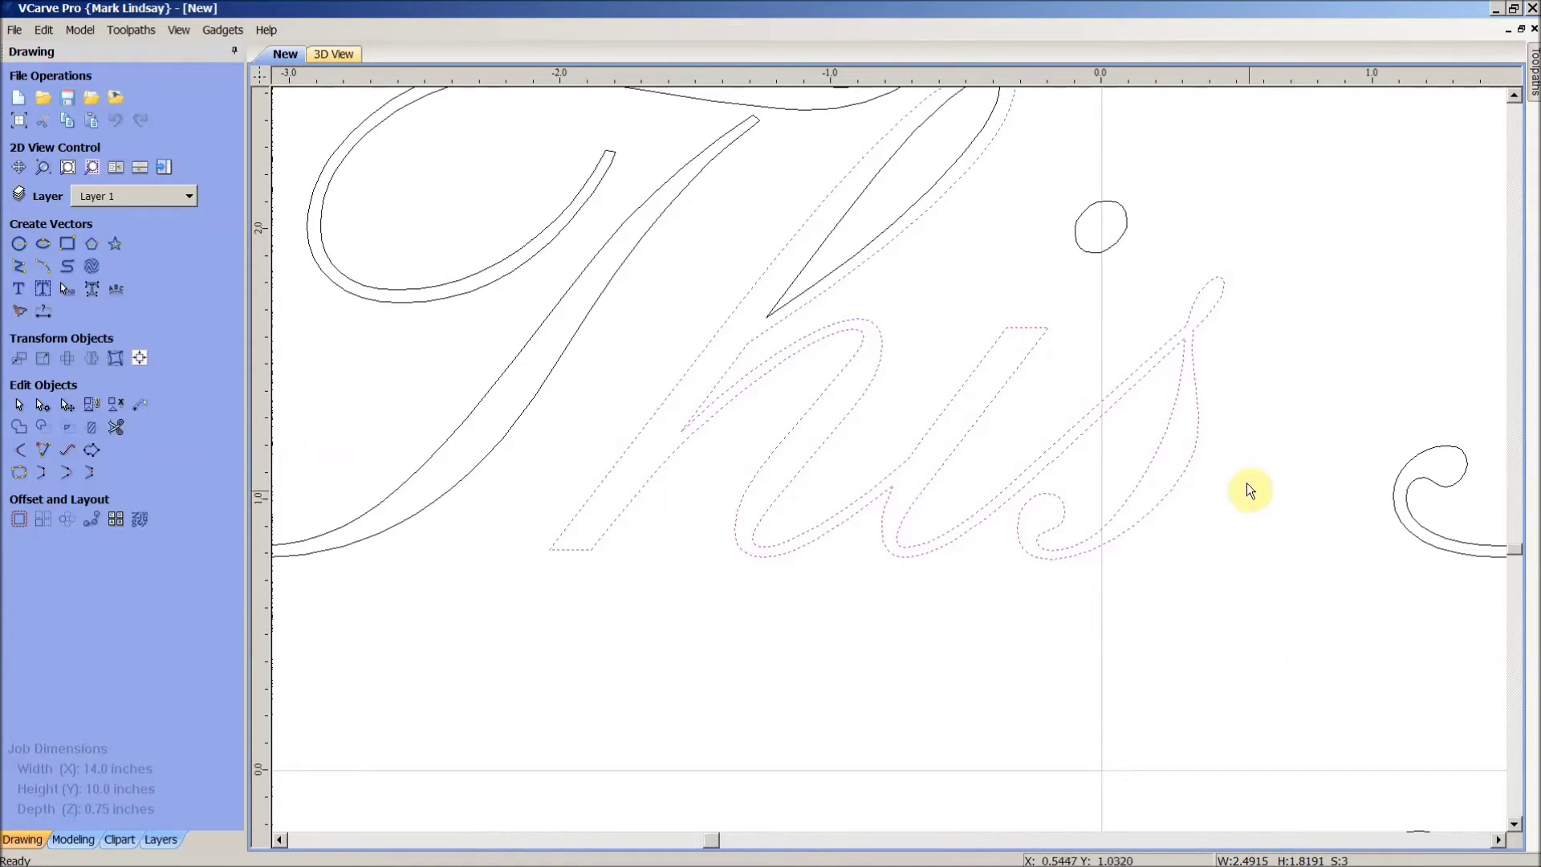
scroll(872, 548, up, 3)
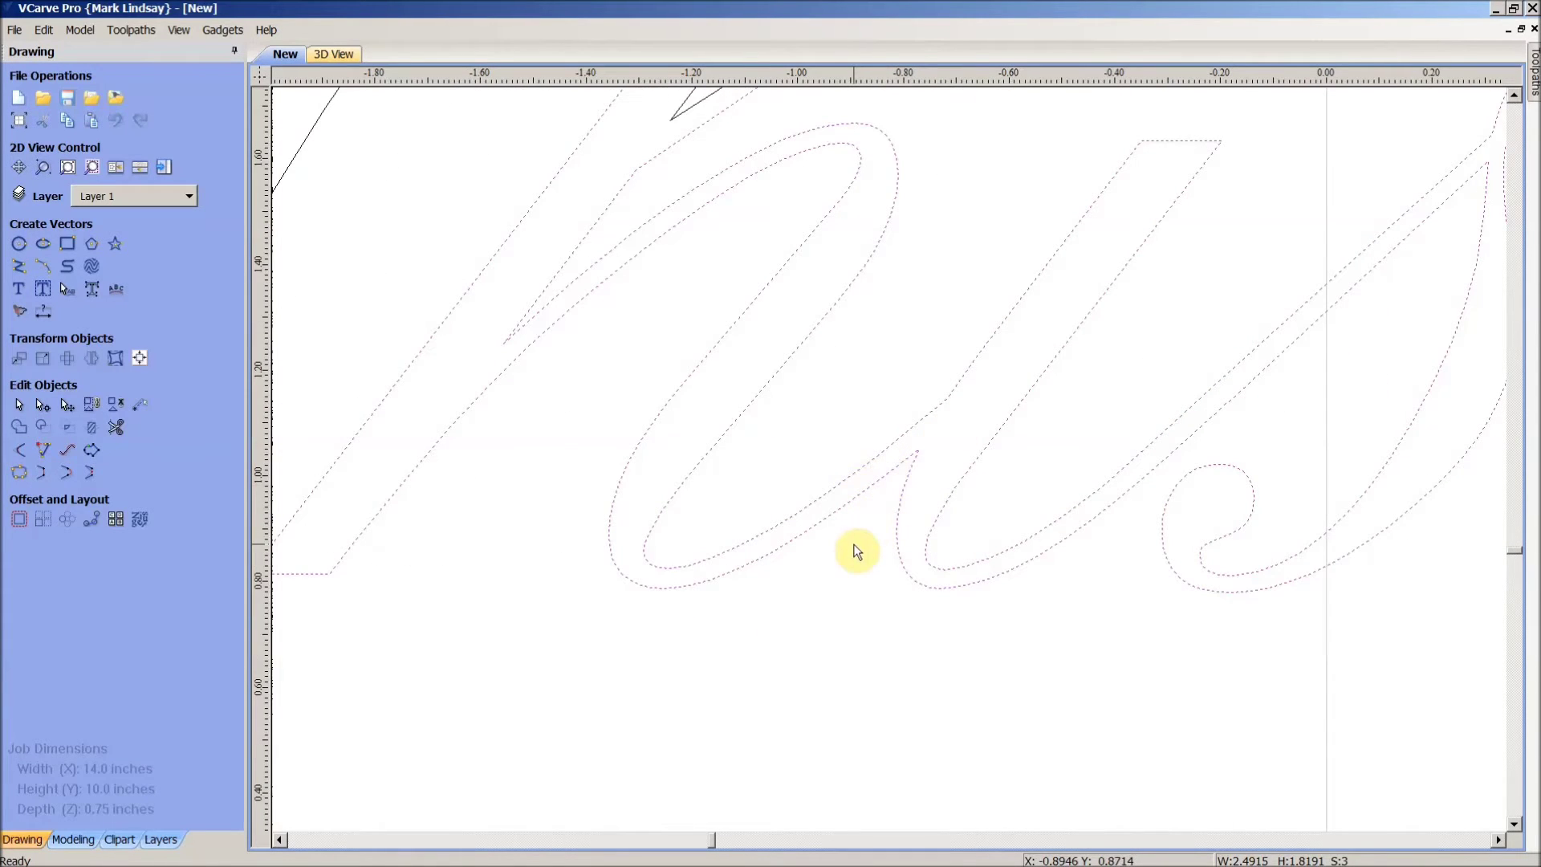
click(856, 550)
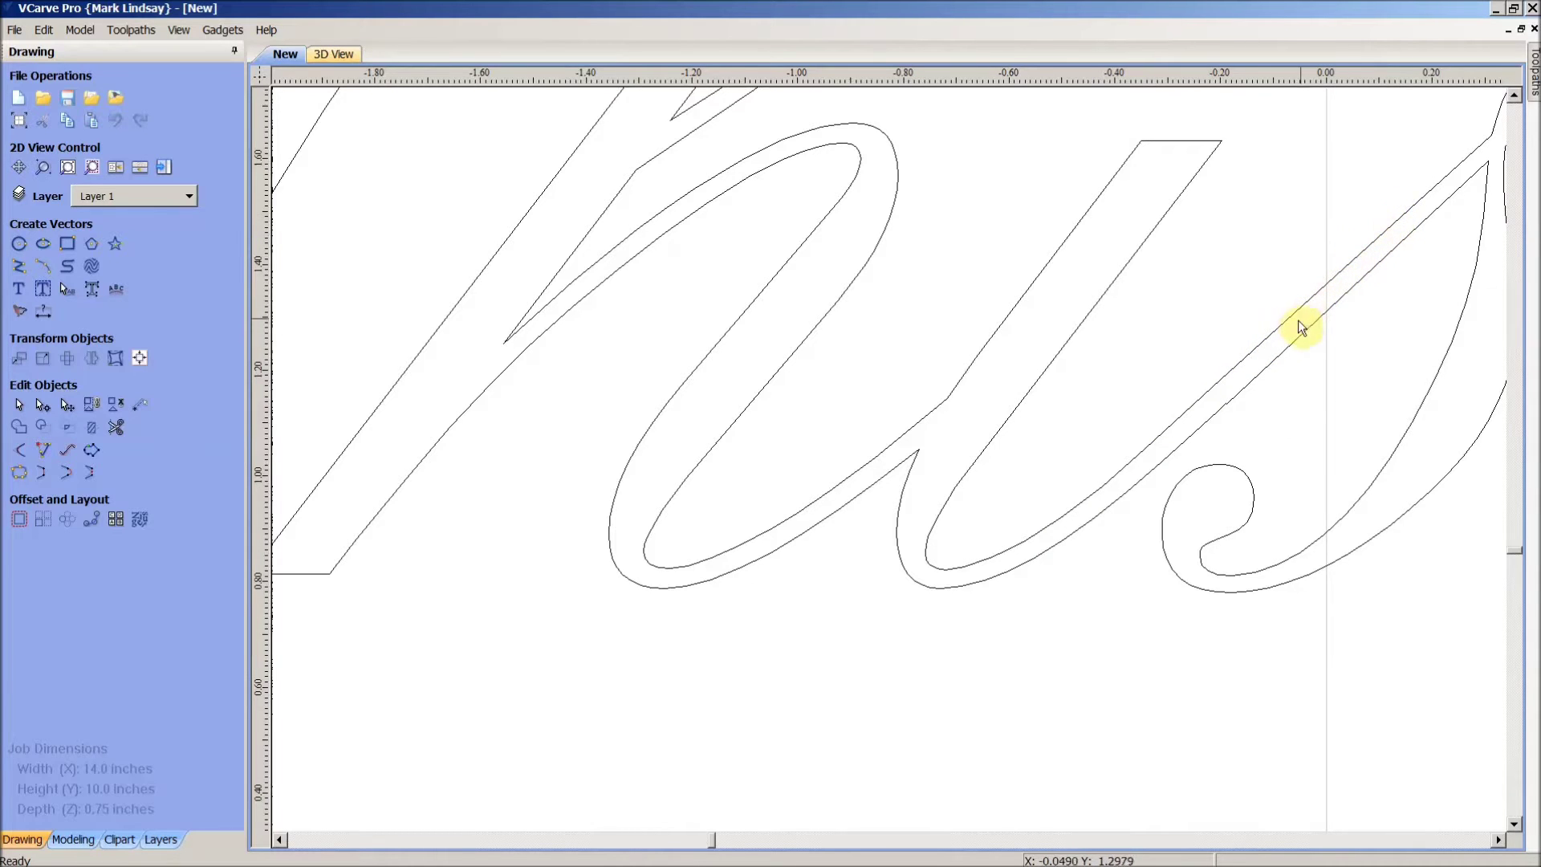
Step: Edit the nodes of the welded outline and delete the short jogged span on the underside of the i-s joint
scroll(1221, 409, up, 4)
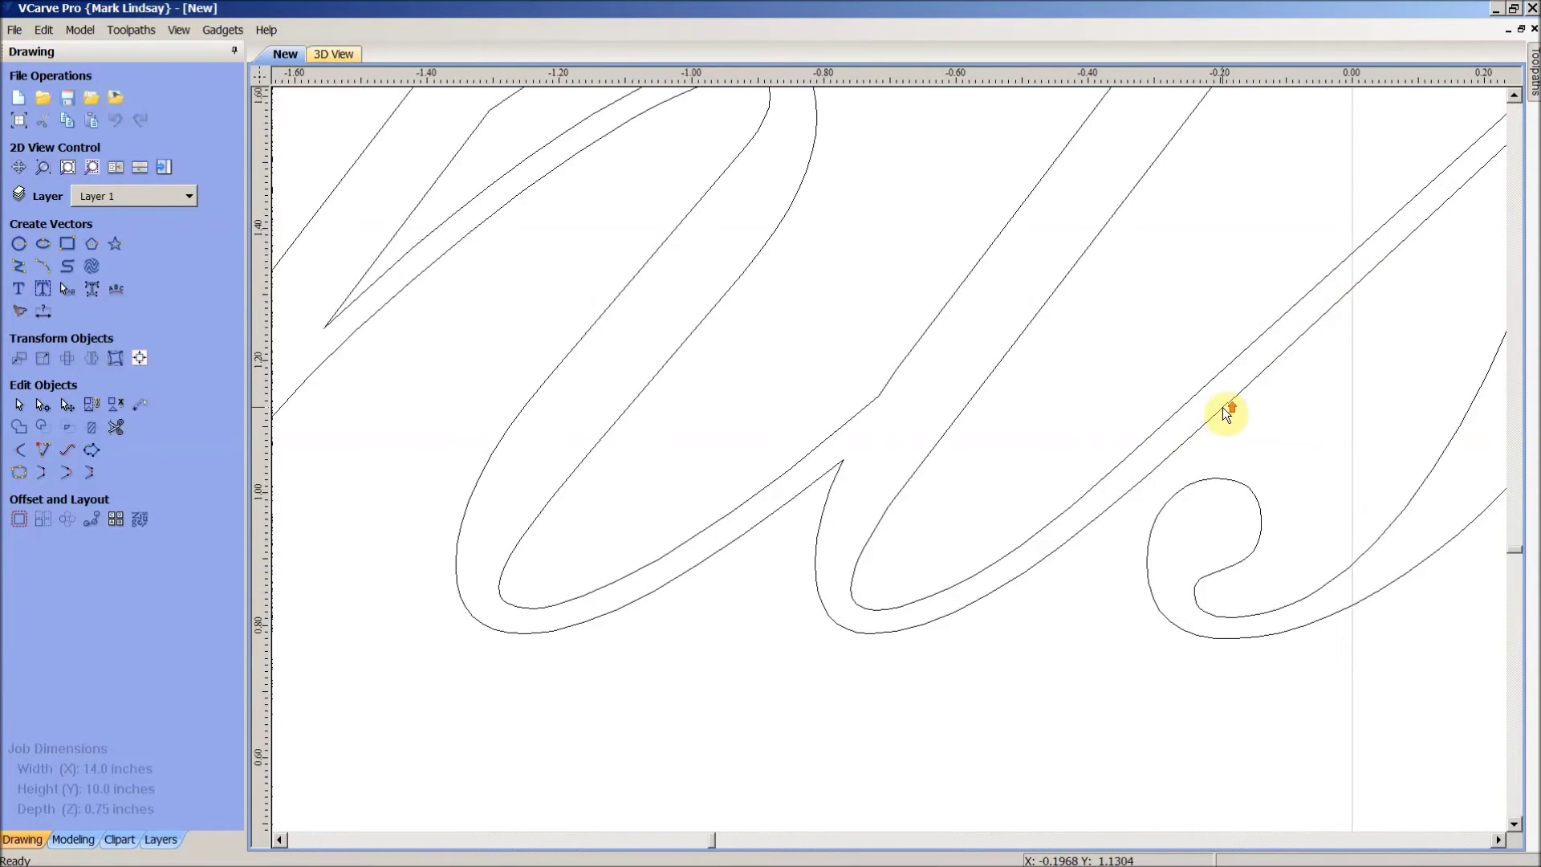
scroll(1231, 405, up, 2)
scroll(1232, 404, up, 4)
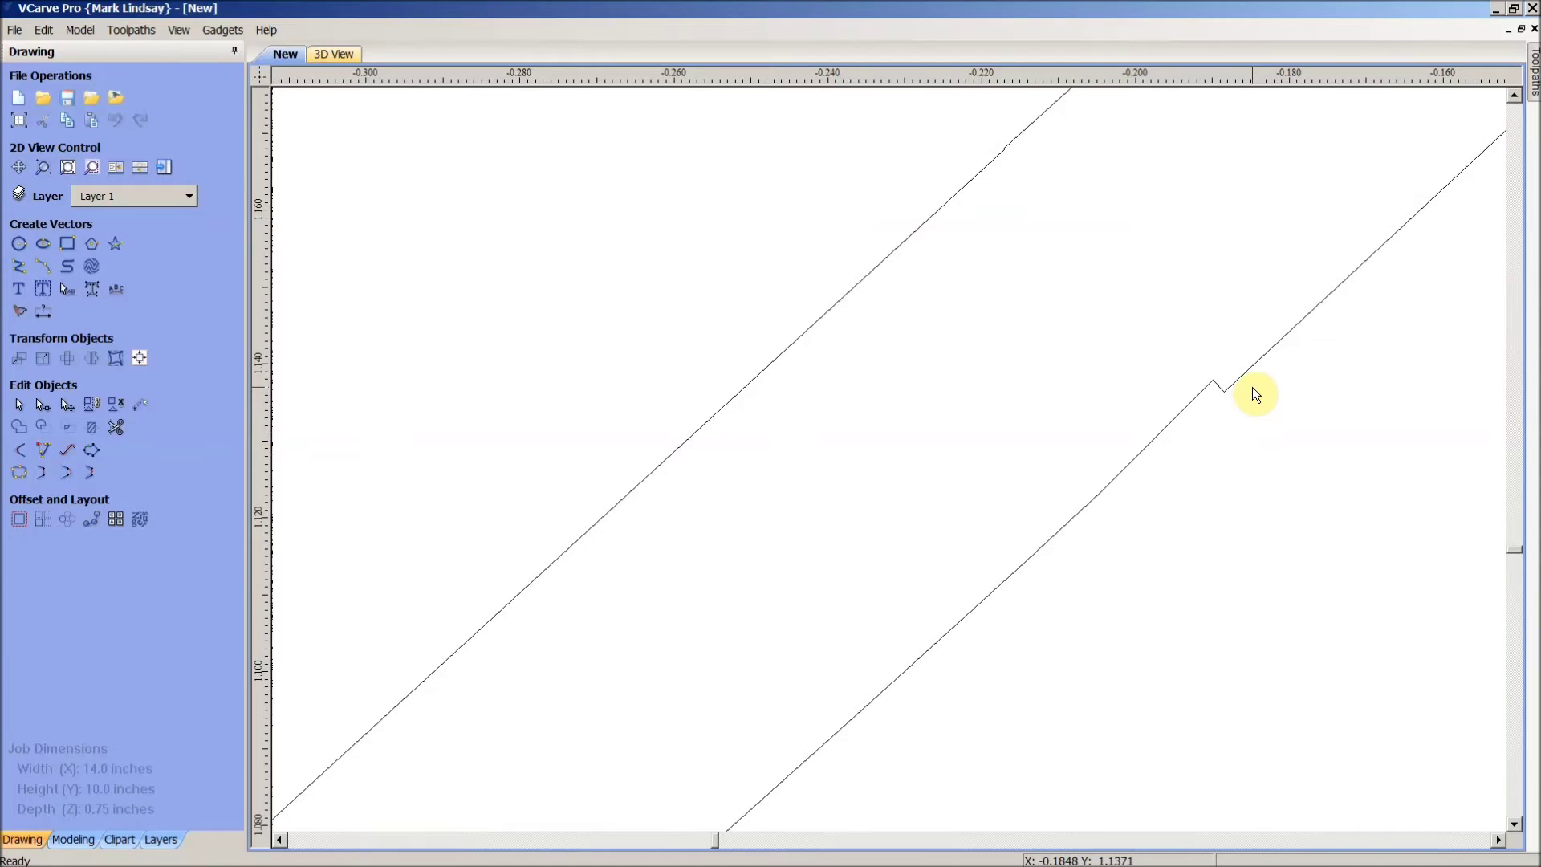
scroll(1255, 393, up, 2)
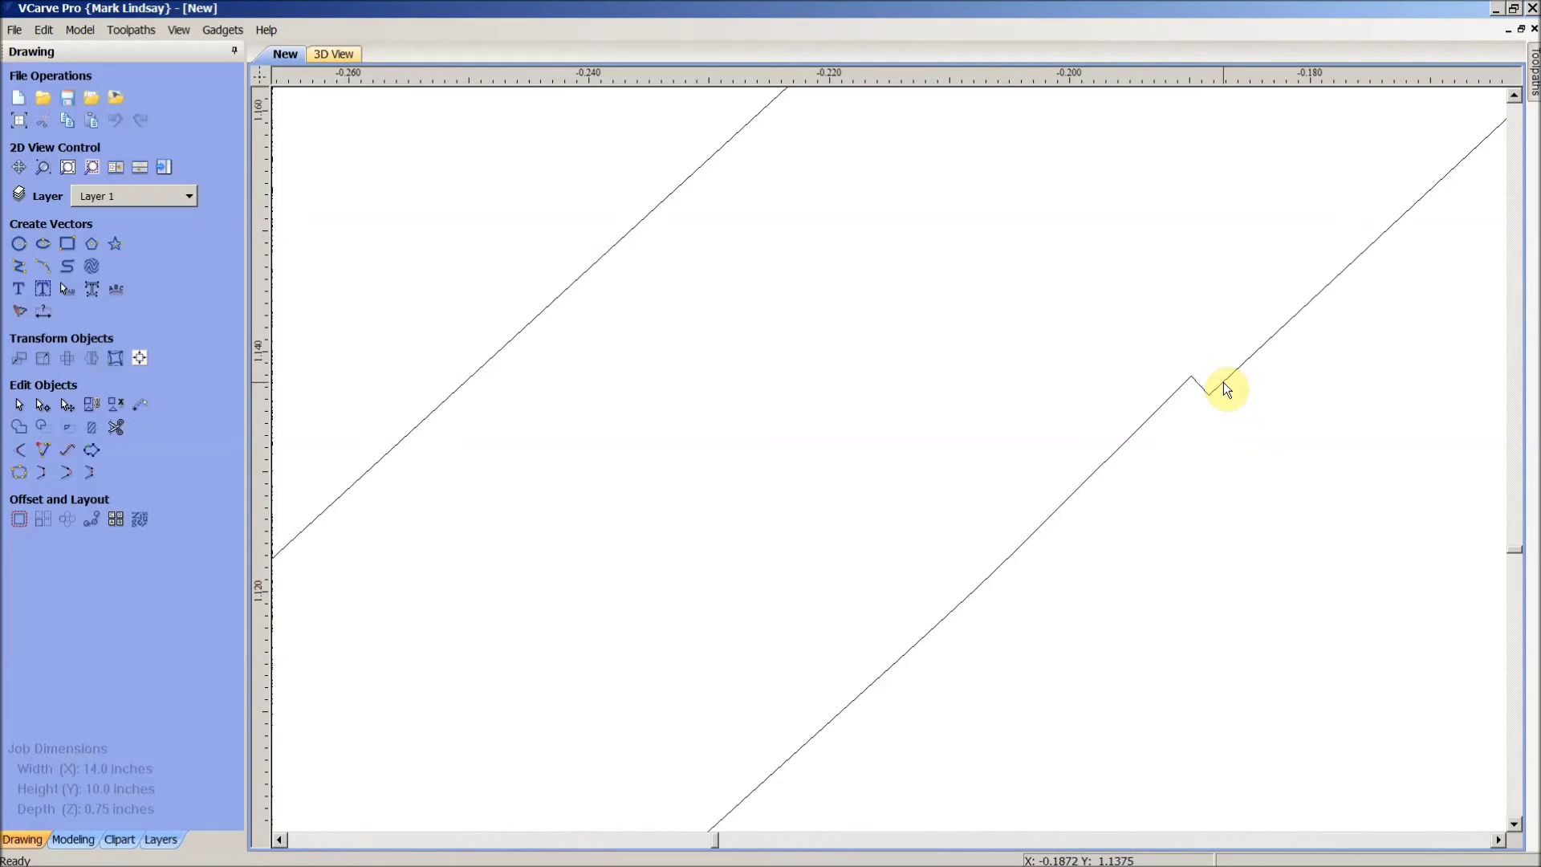
click(1221, 384)
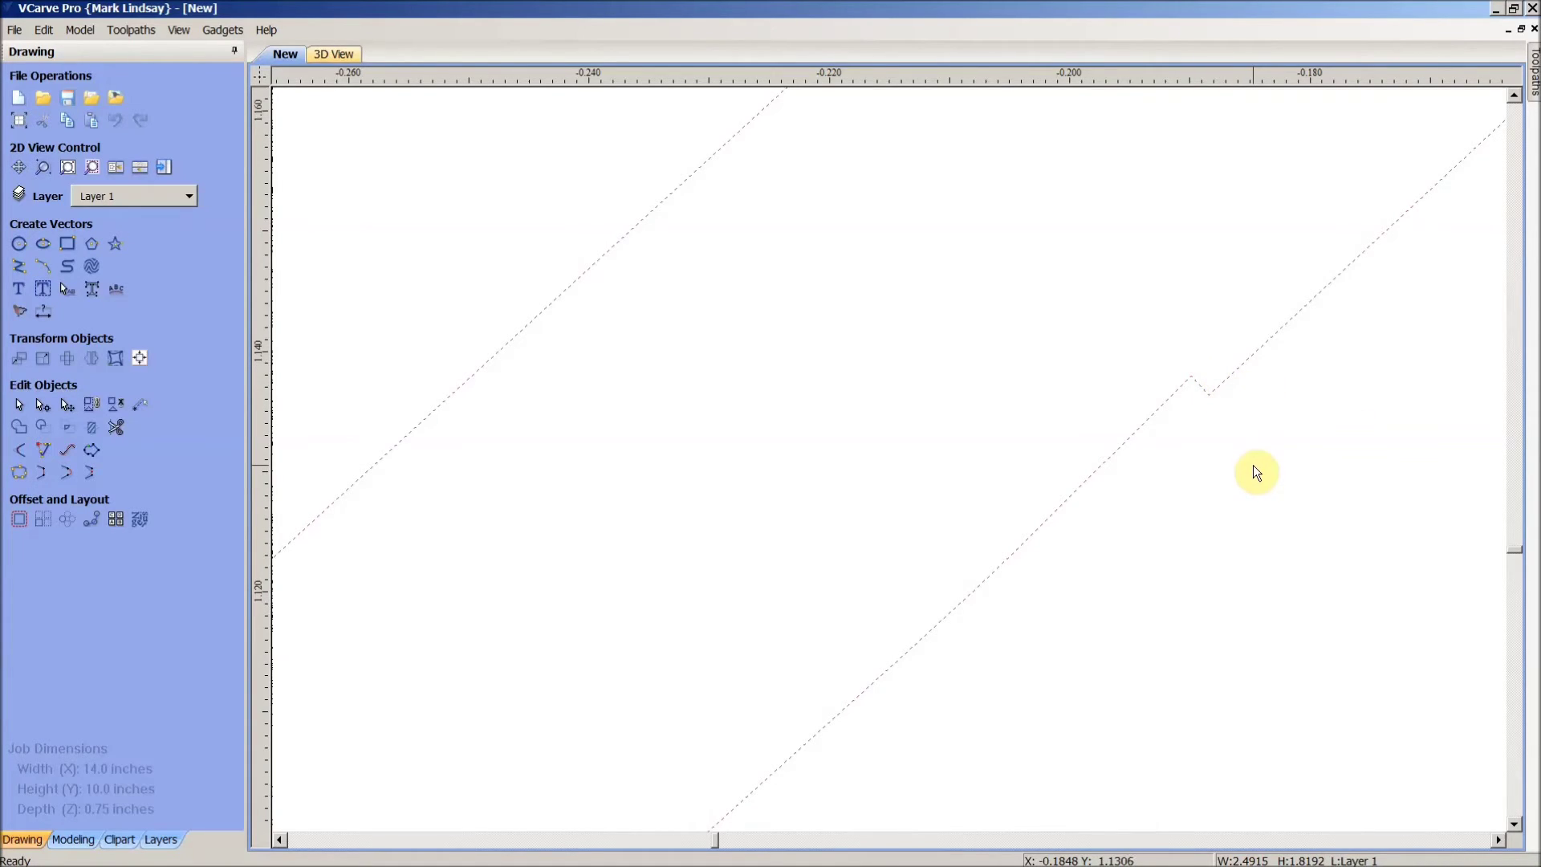
key(n)
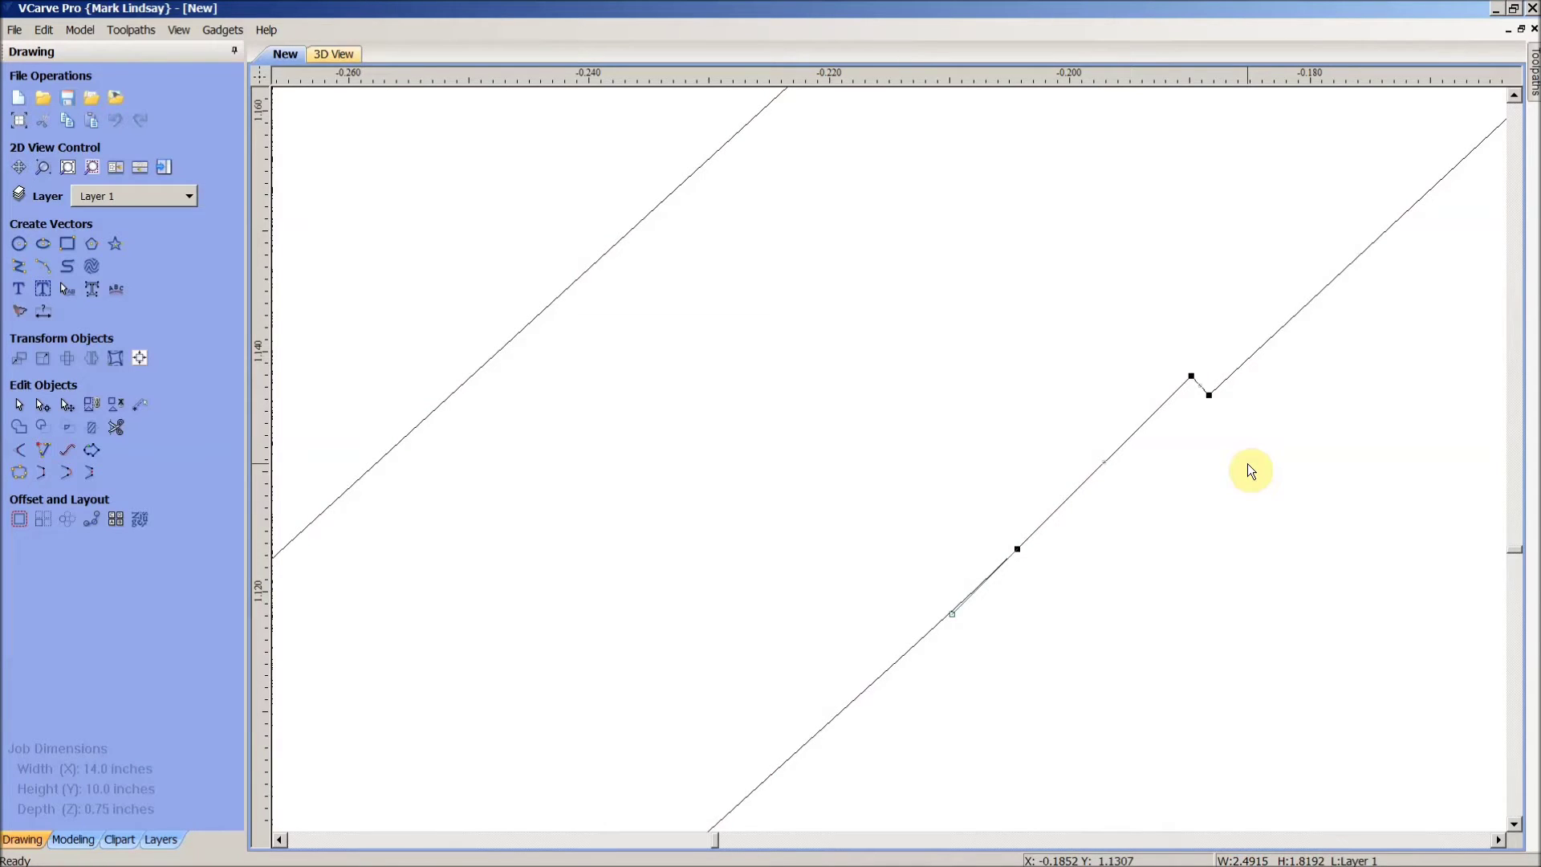
scroll(1210, 416, up, 2)
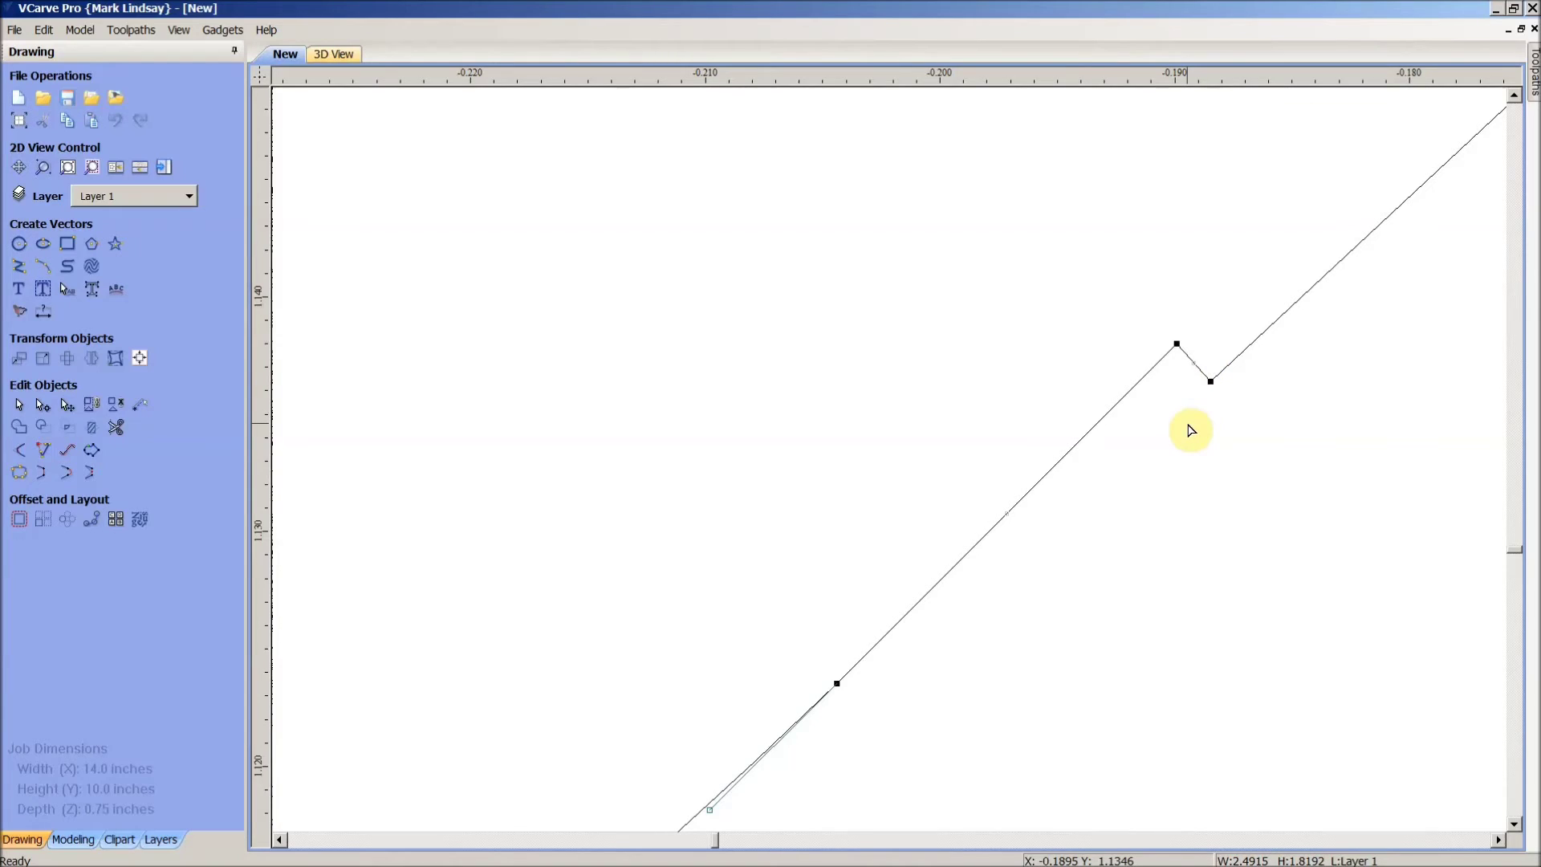
right_click(1191, 364)
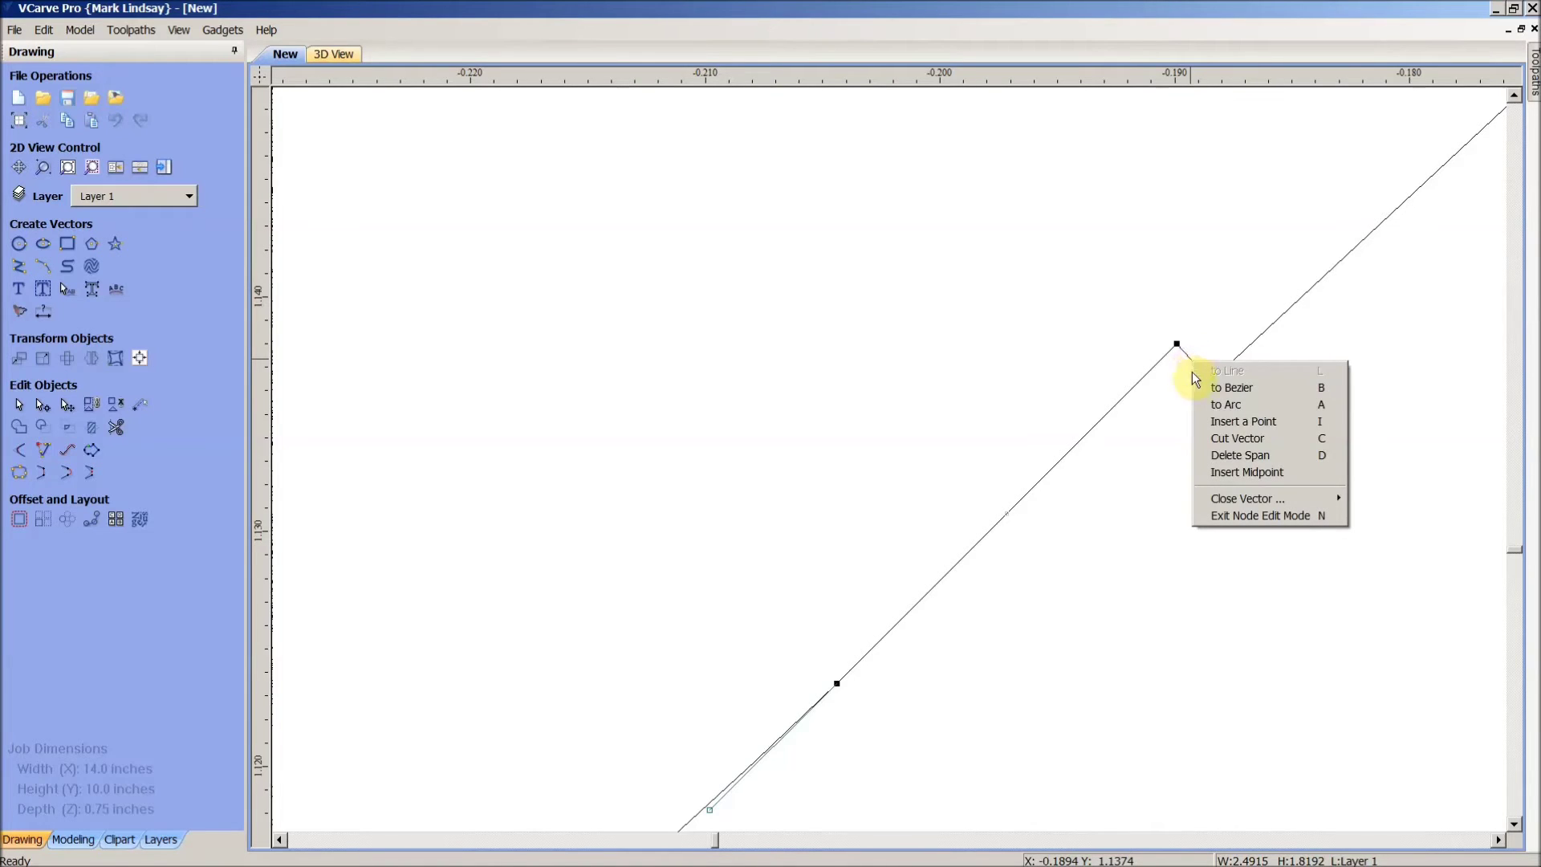
click(1262, 454)
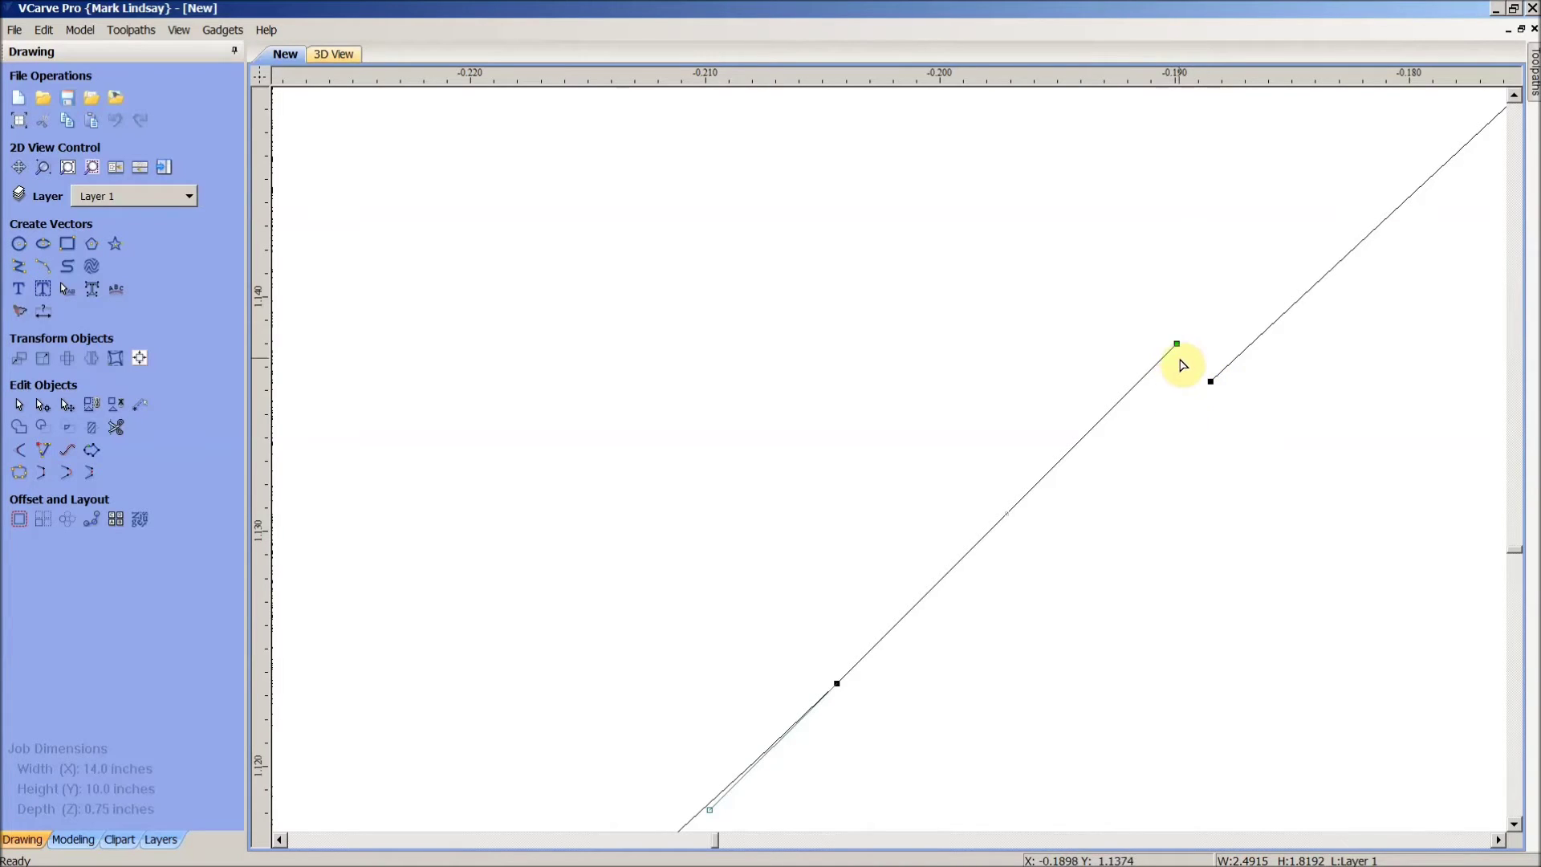
Step: Close the gap at the i-s joint by moving the i-side end node onto the s-side end node
drag(1176, 345, 1179, 342)
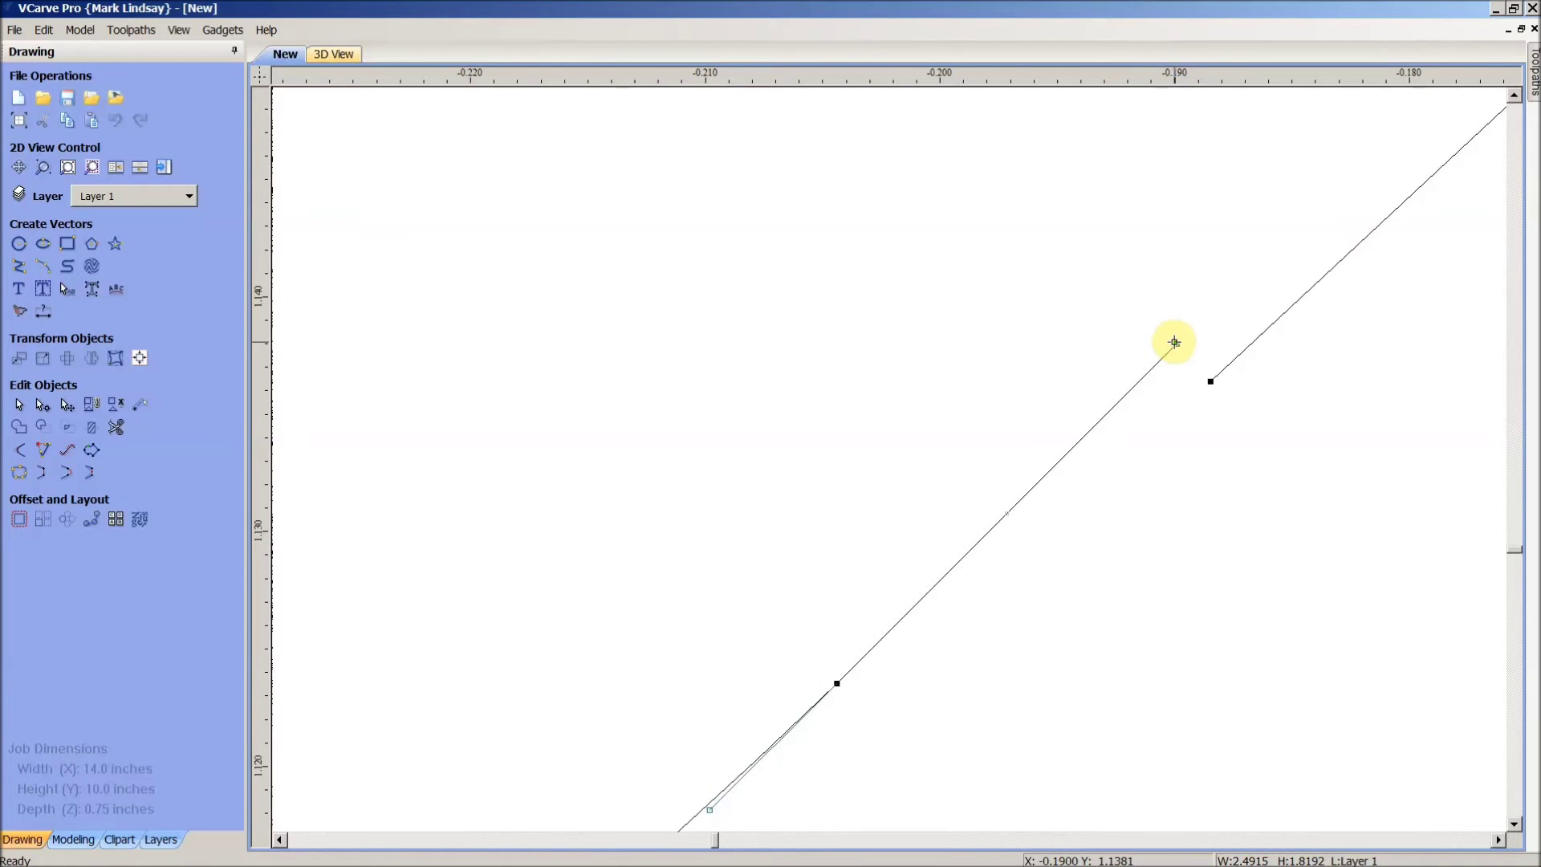
drag(1177, 343, 1210, 380)
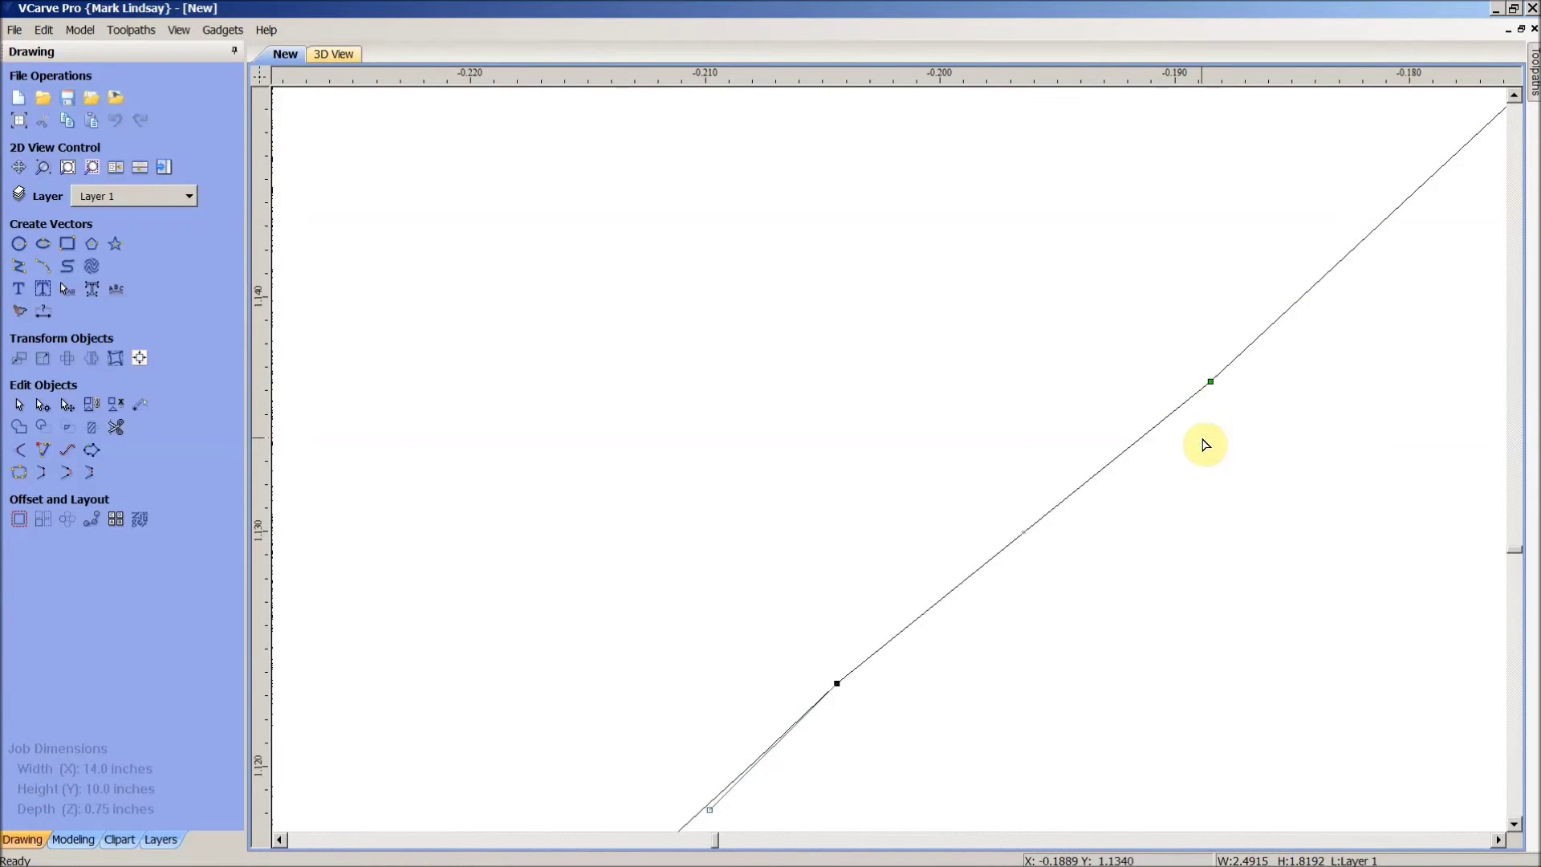
scroll(1204, 440, down, 3)
scroll(1179, 430, down, 4)
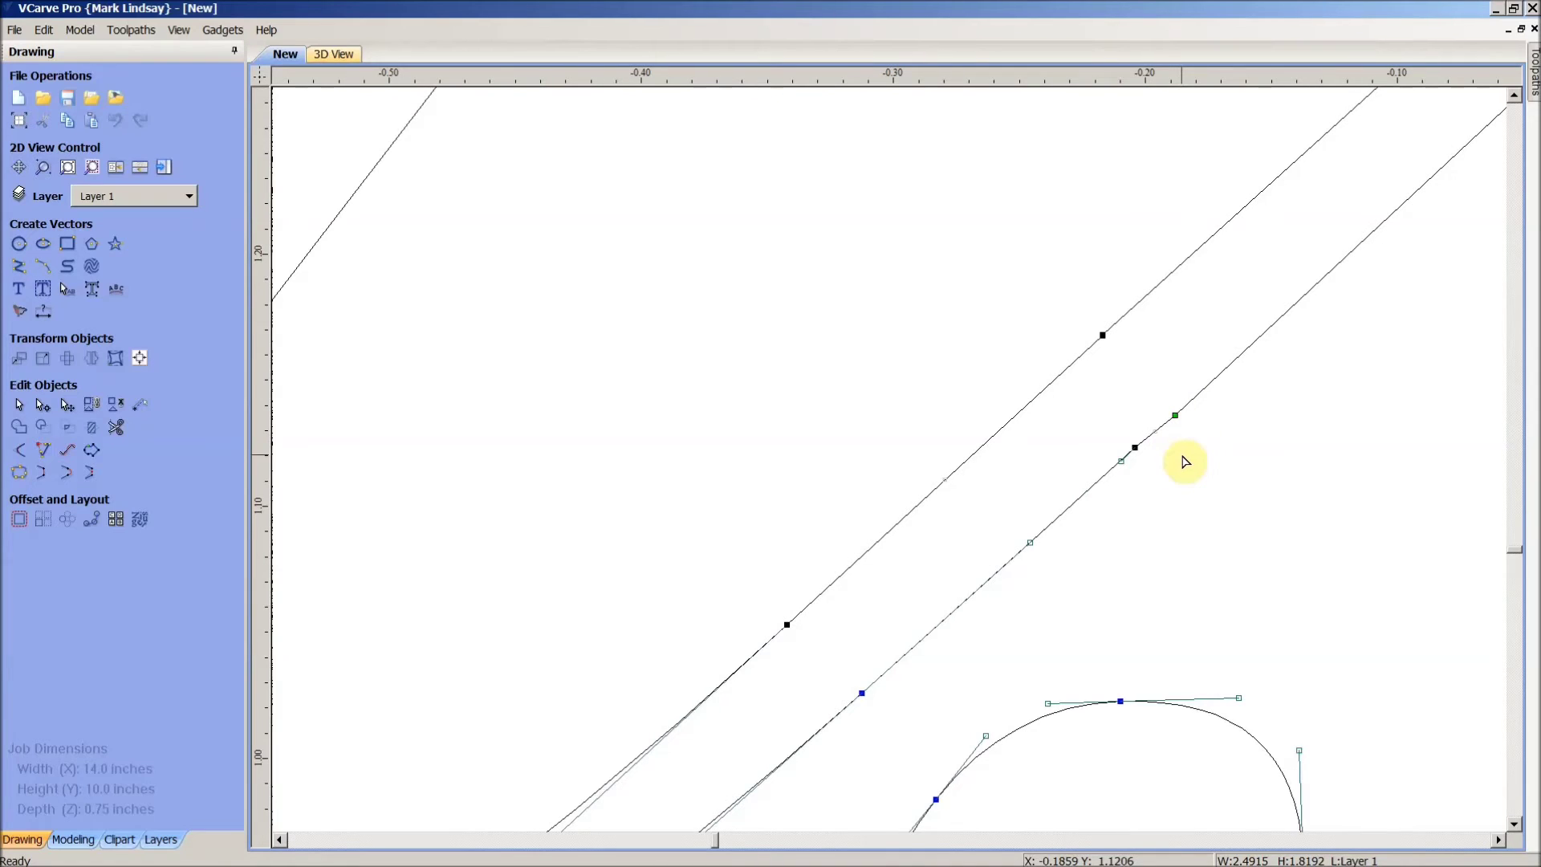
scroll(1184, 459, down, 2)
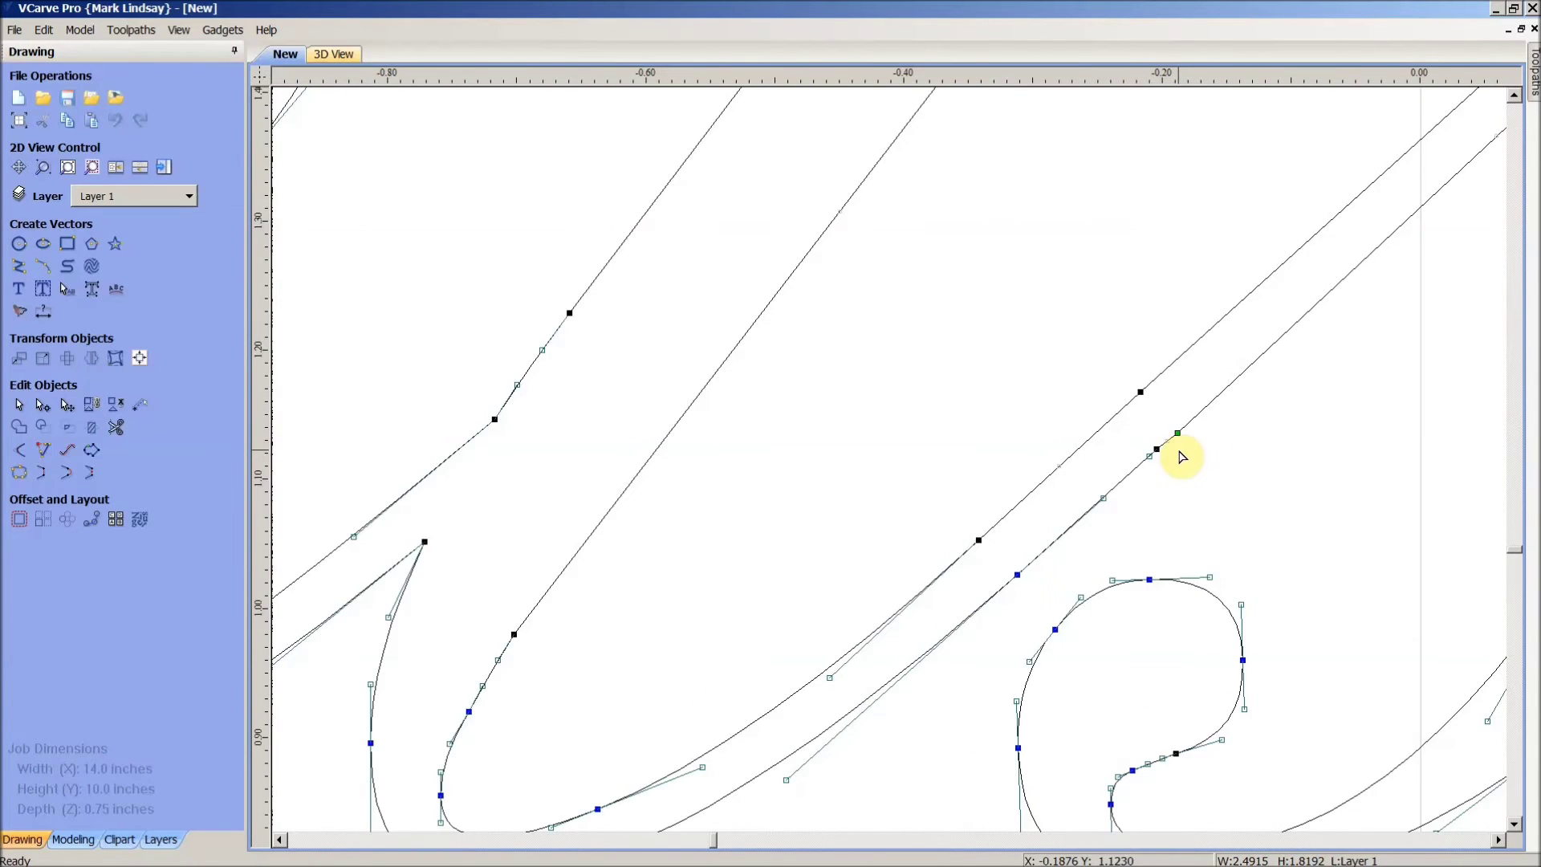
Step: Delete the extra node just below the rejoined i-s point to smooth the edge, and finish node editing
scroll(1182, 456, up, 5)
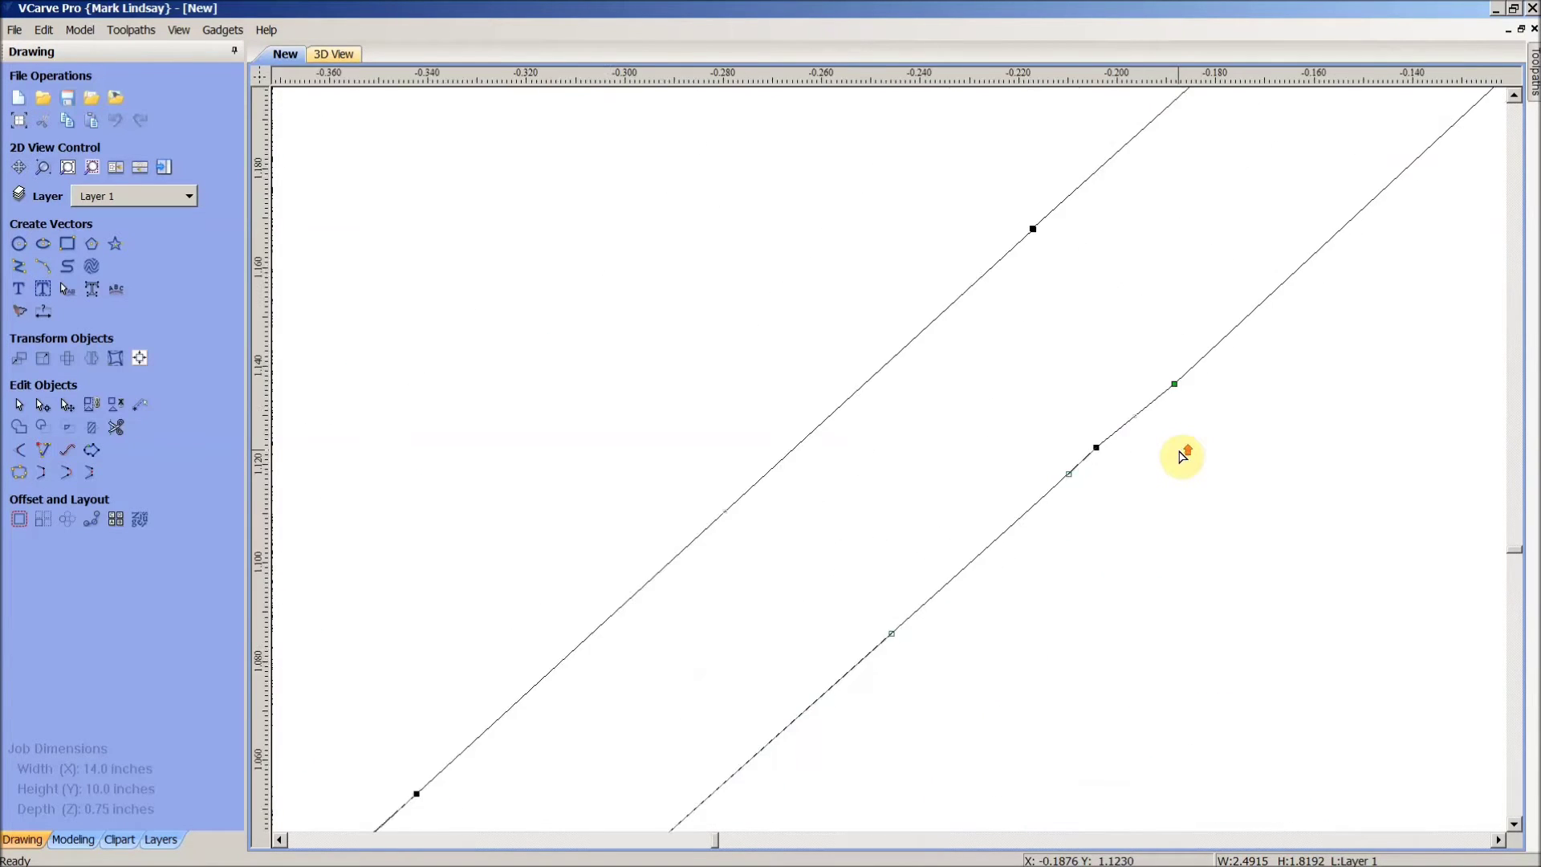
scroll(1182, 456, up, 2)
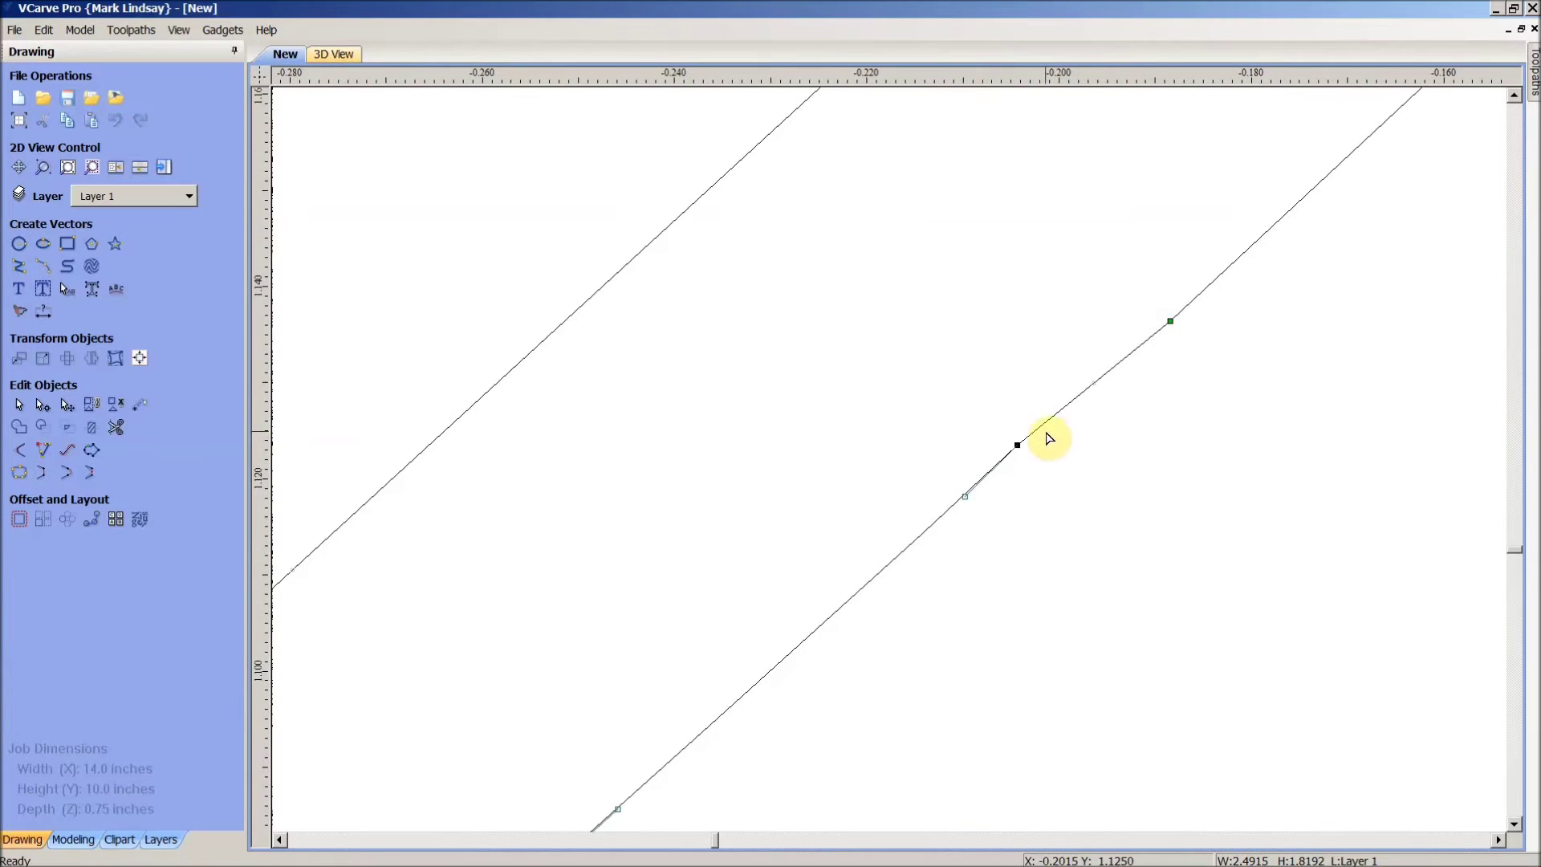
right_click(1018, 446)
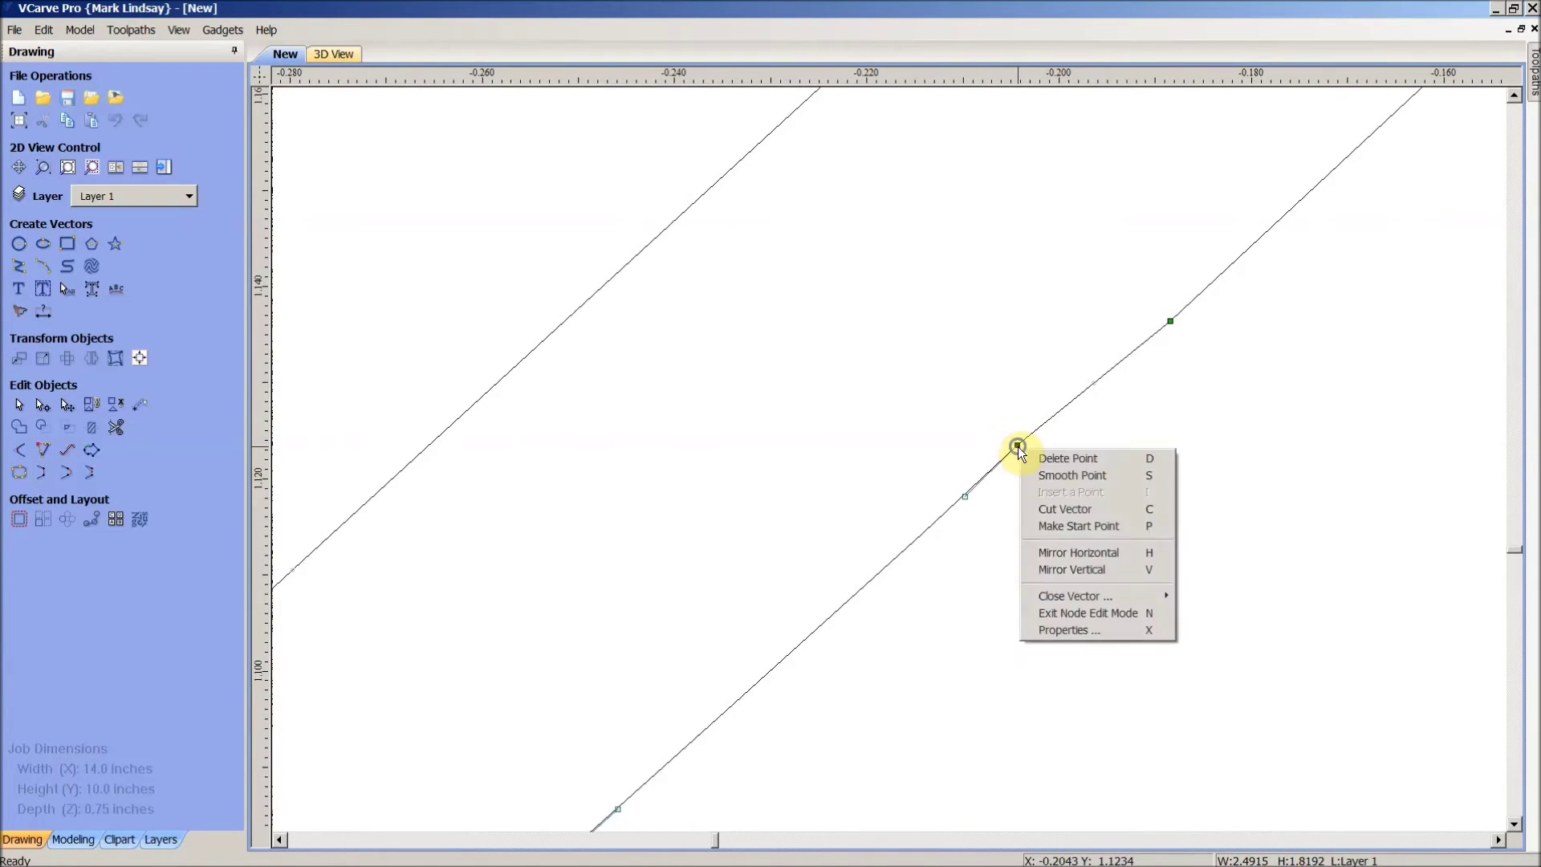
click(1063, 459)
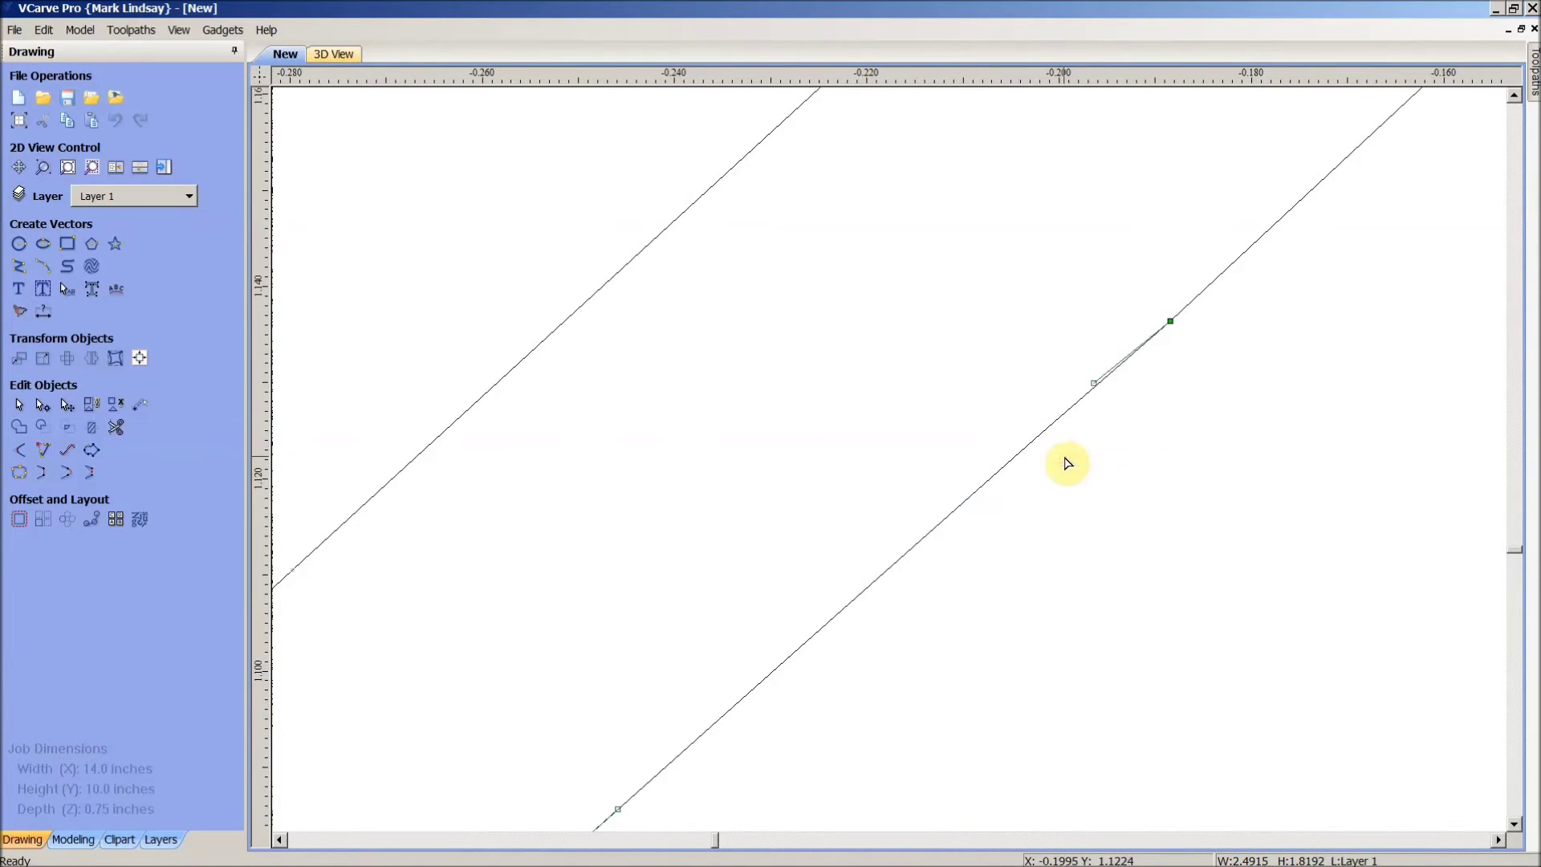
scroll(1067, 461, down, 5)
scroll(1000, 445, down, 4)
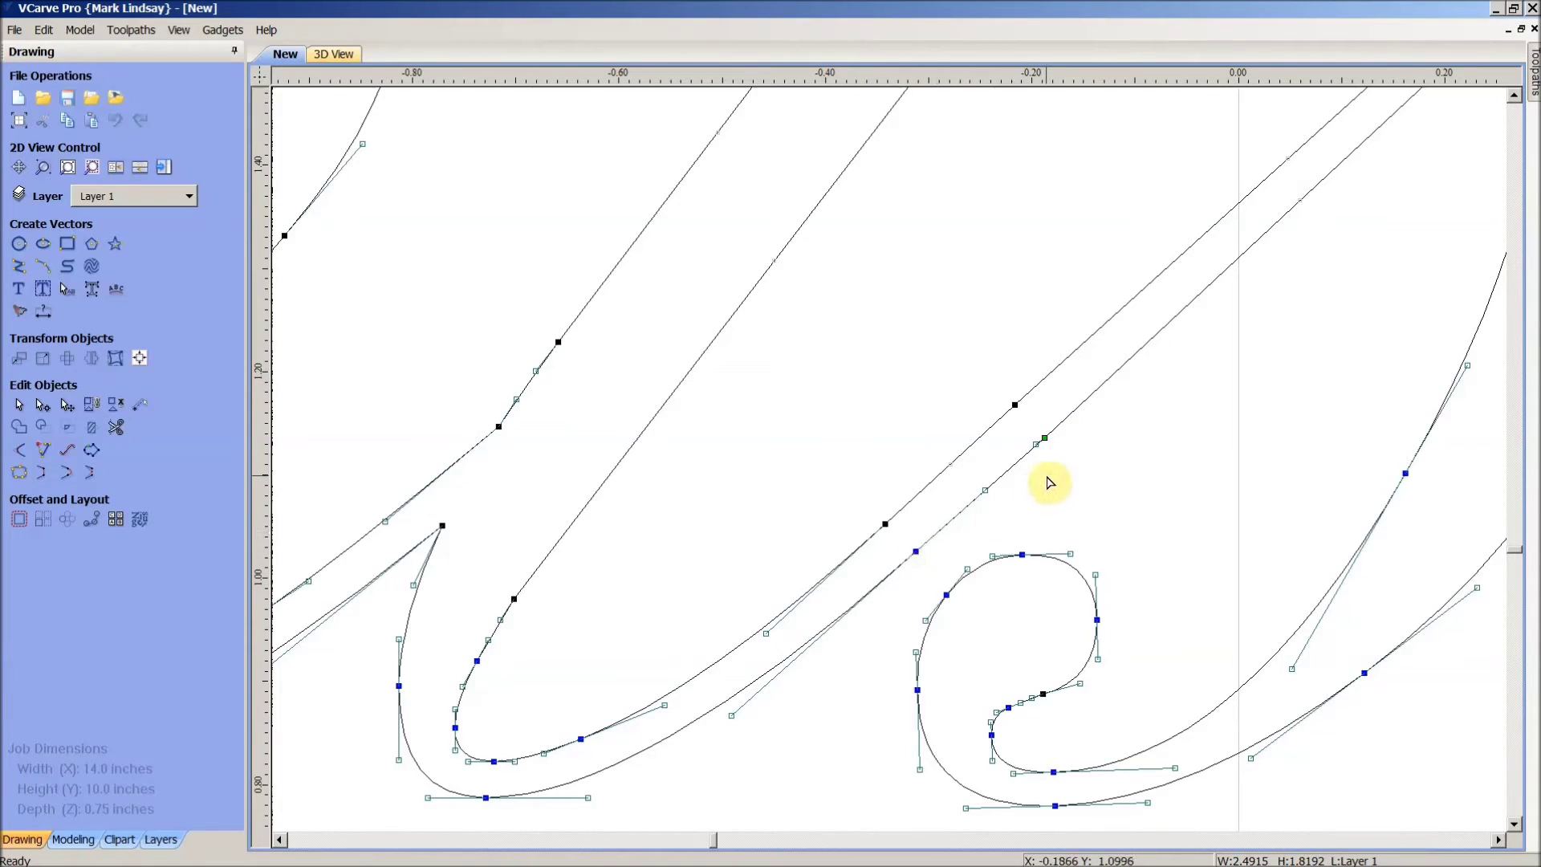
click(1116, 463)
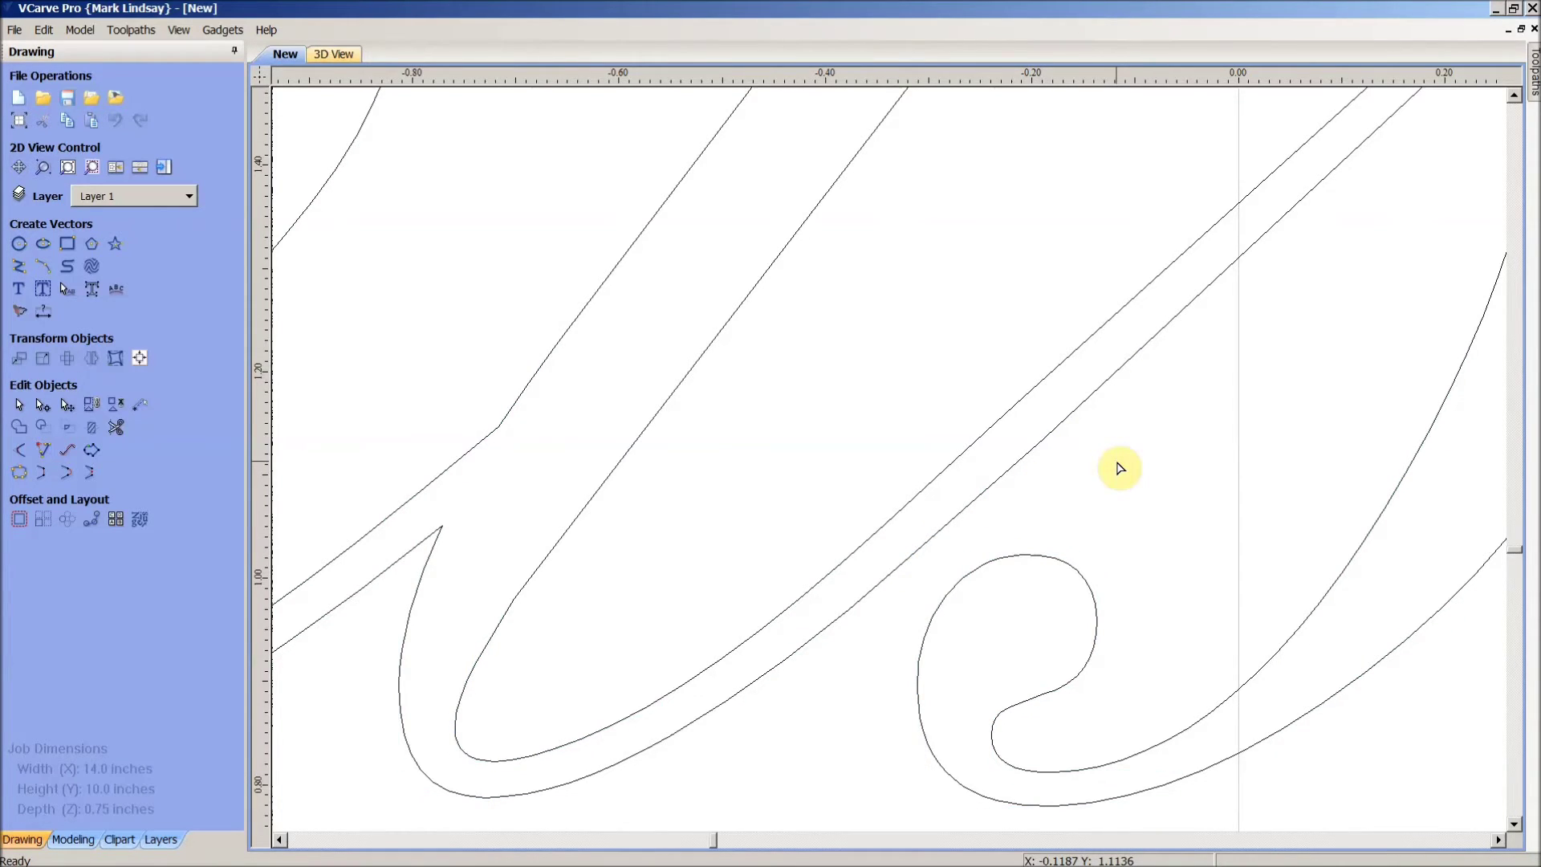
Step: Select the welded "his" outline to check that it is one continuous vector
click(1117, 463)
click(1104, 392)
scroll(1144, 411, down, 3)
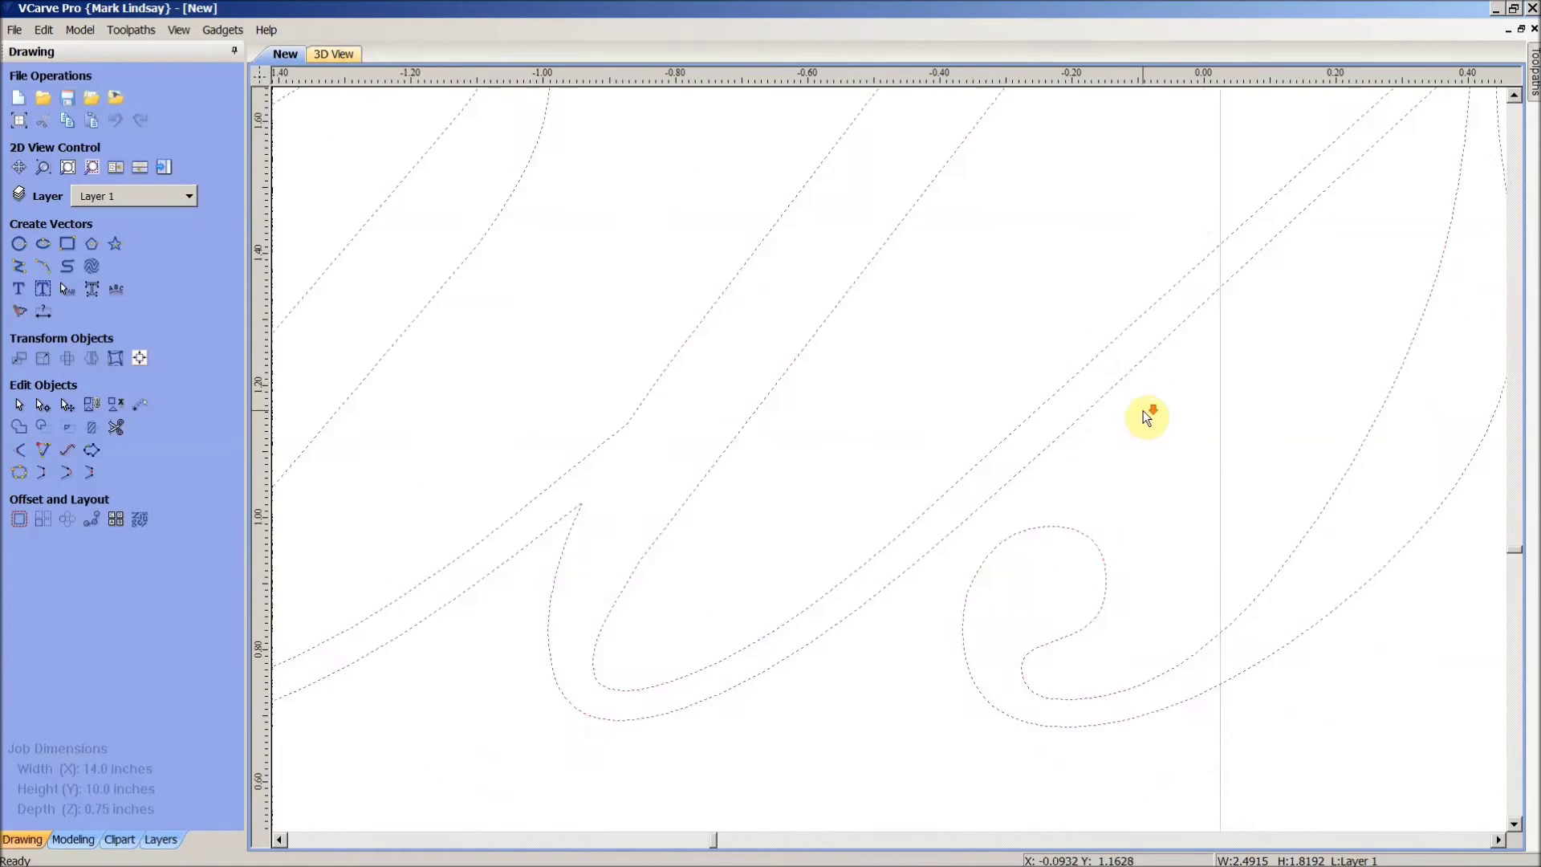
Step: Node-edit the welded "his" outline and move the lower-edge node at the i-s joint slightly to smooth the edge, finishing node editing
scroll(1143, 411, down, 1)
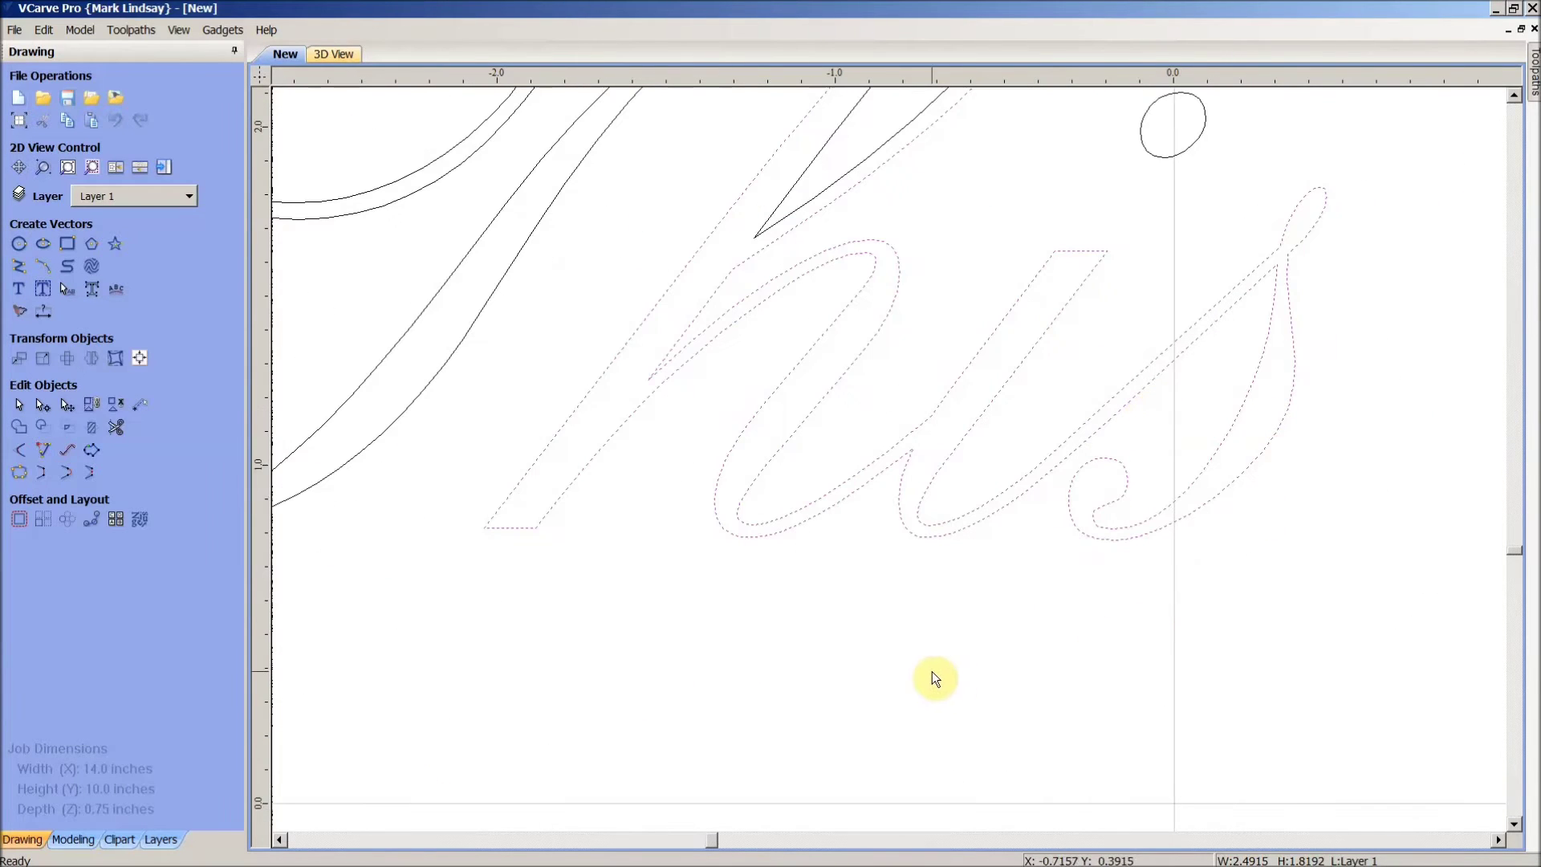
scroll(1176, 401, up, 2)
scroll(1177, 401, up, 2)
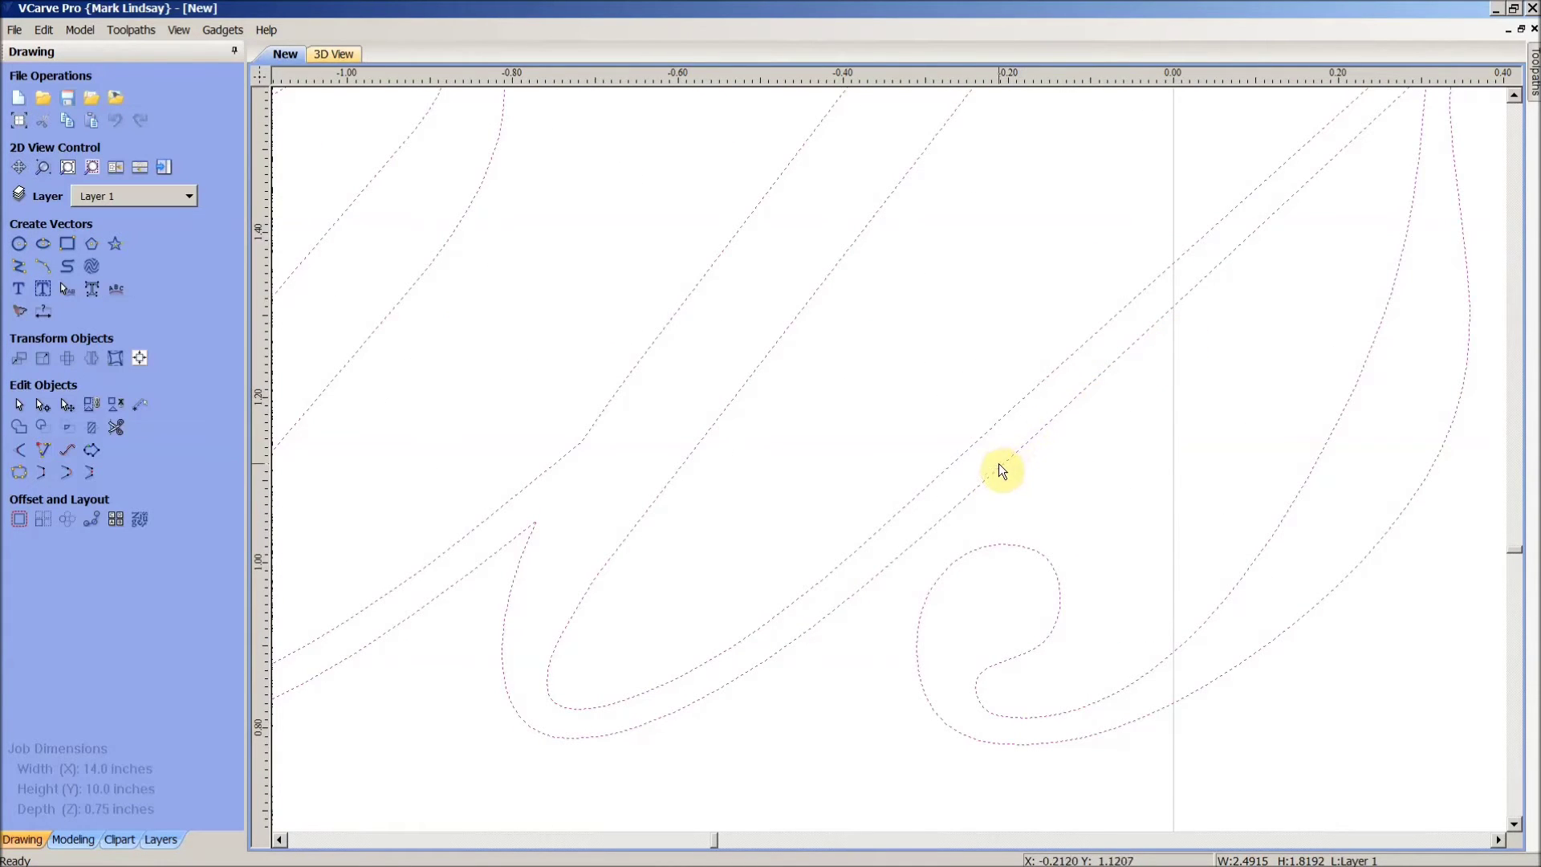
scroll(1036, 472, up, 2)
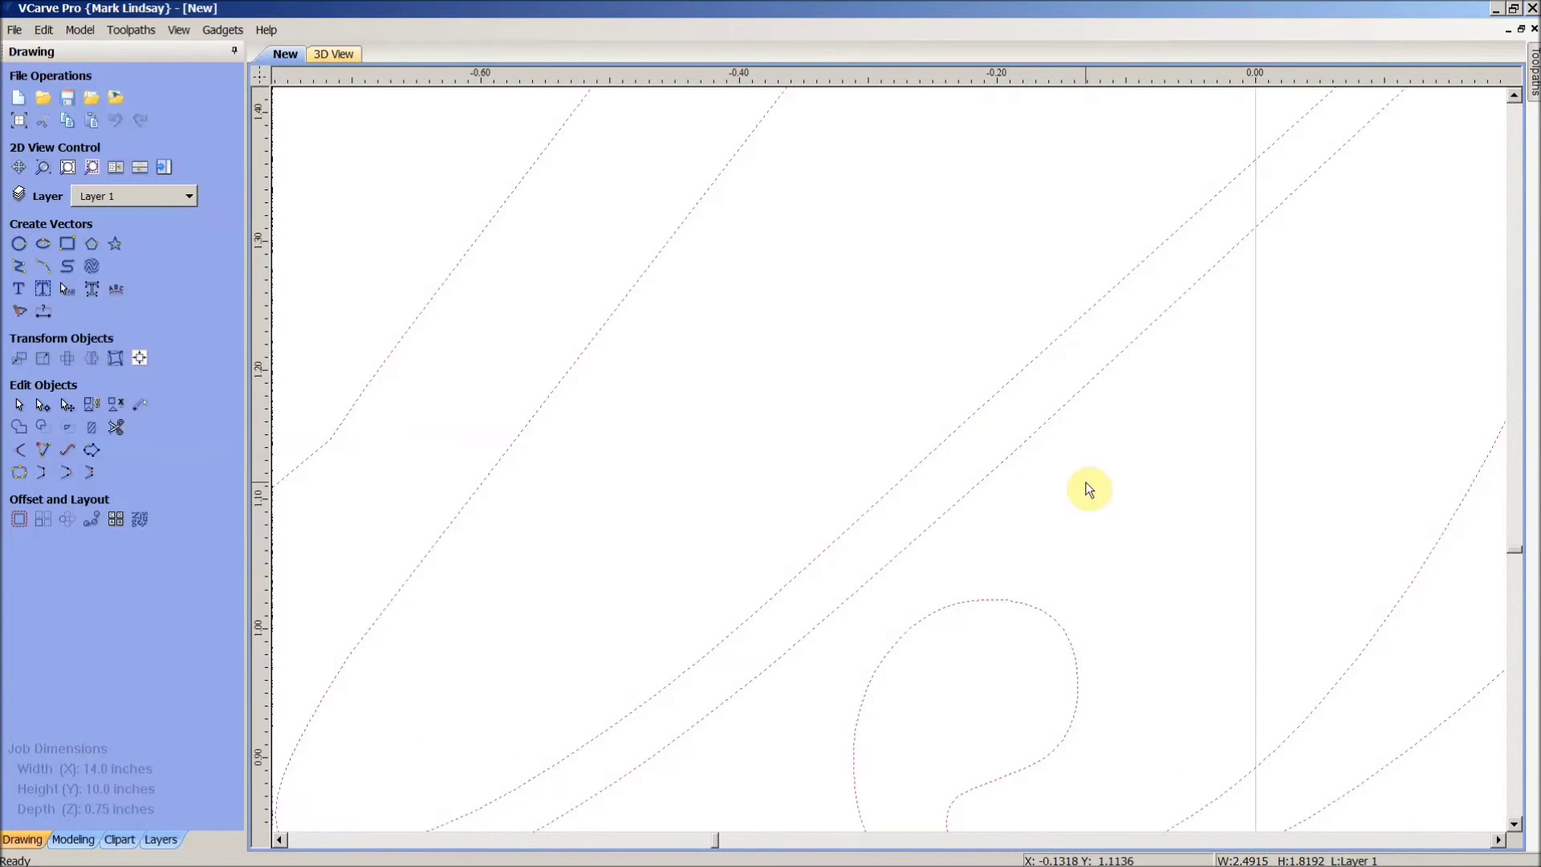
key(n)
scroll(1023, 491, up, 5)
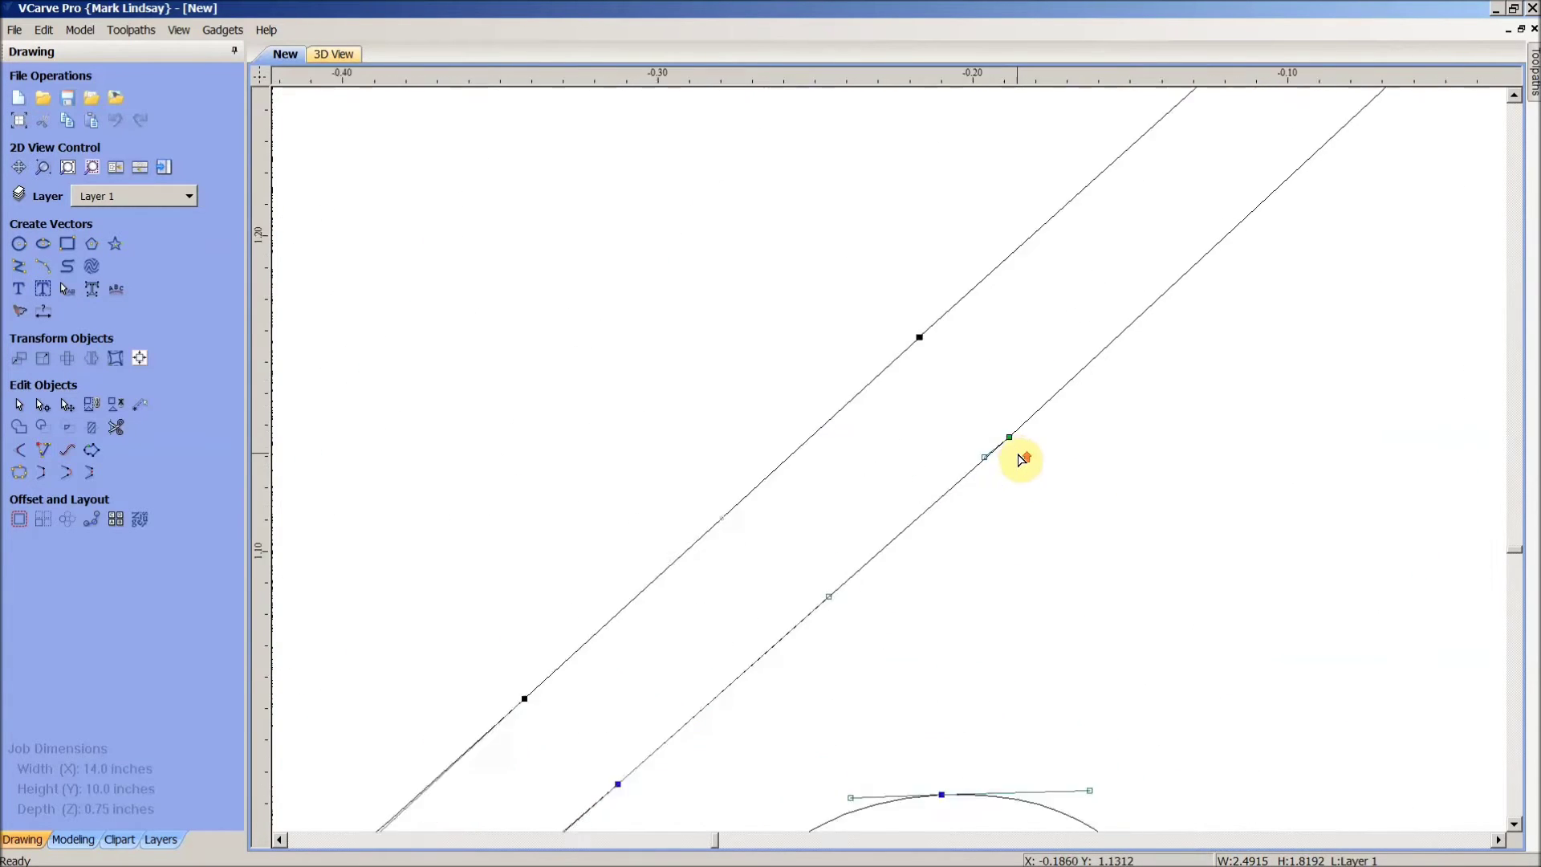
click(993, 416)
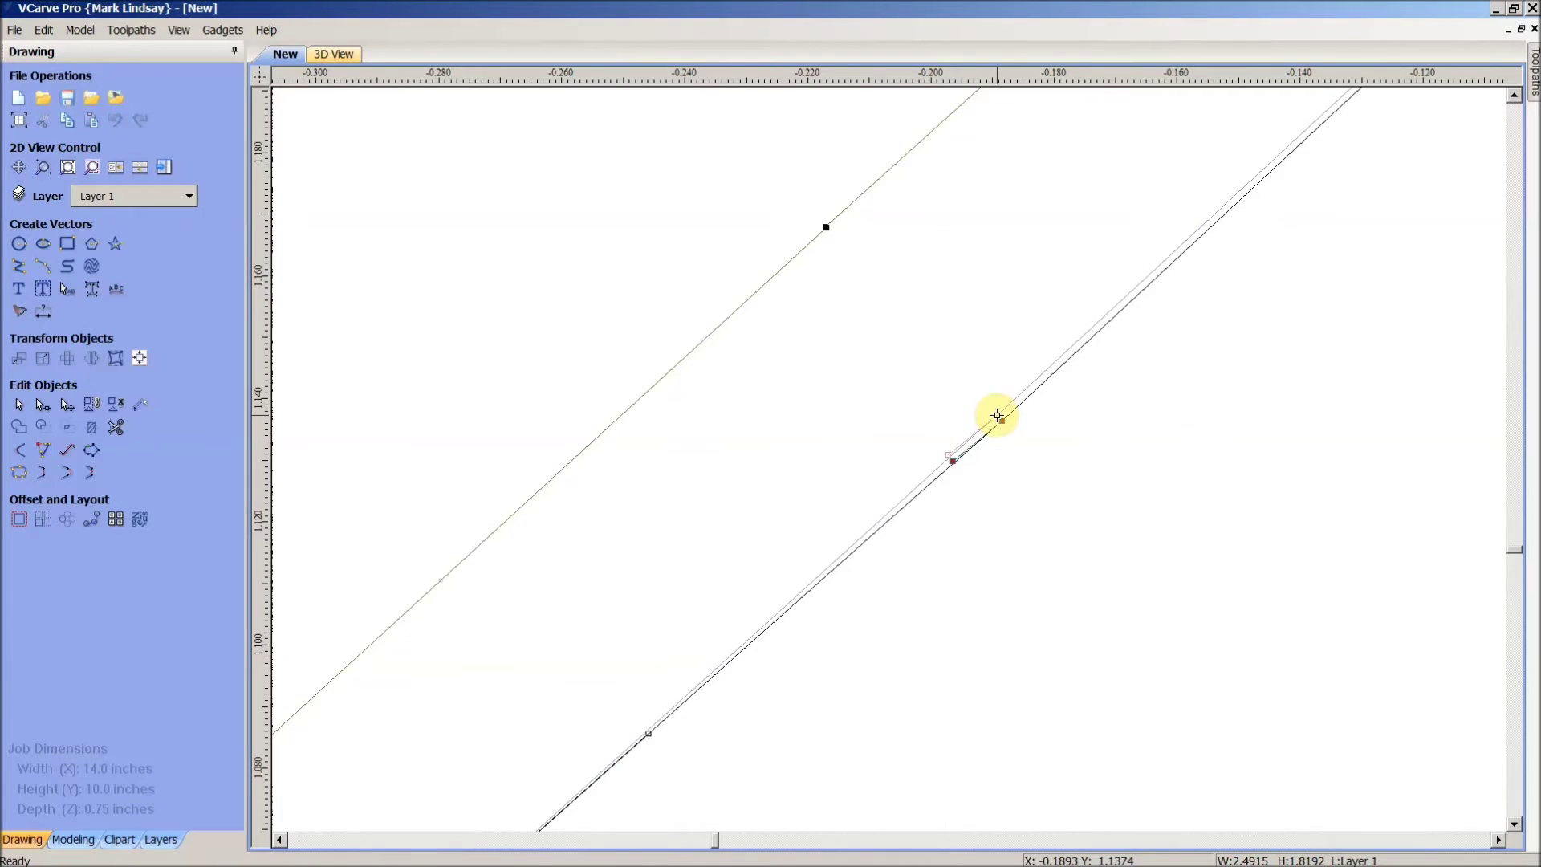
scroll(1057, 481, down, 5)
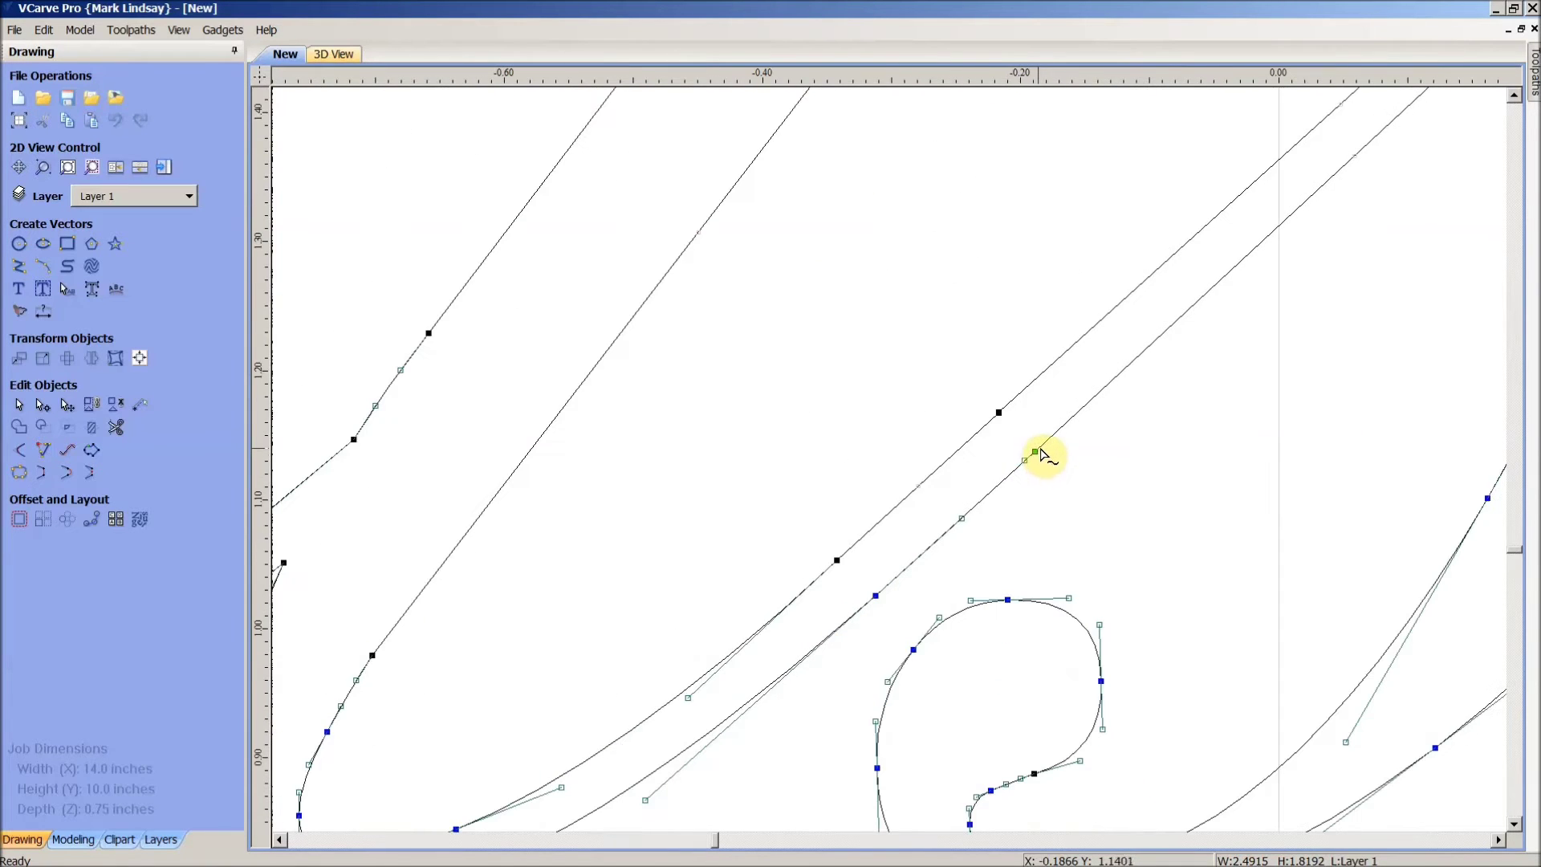
scroll(1076, 474, down, 3)
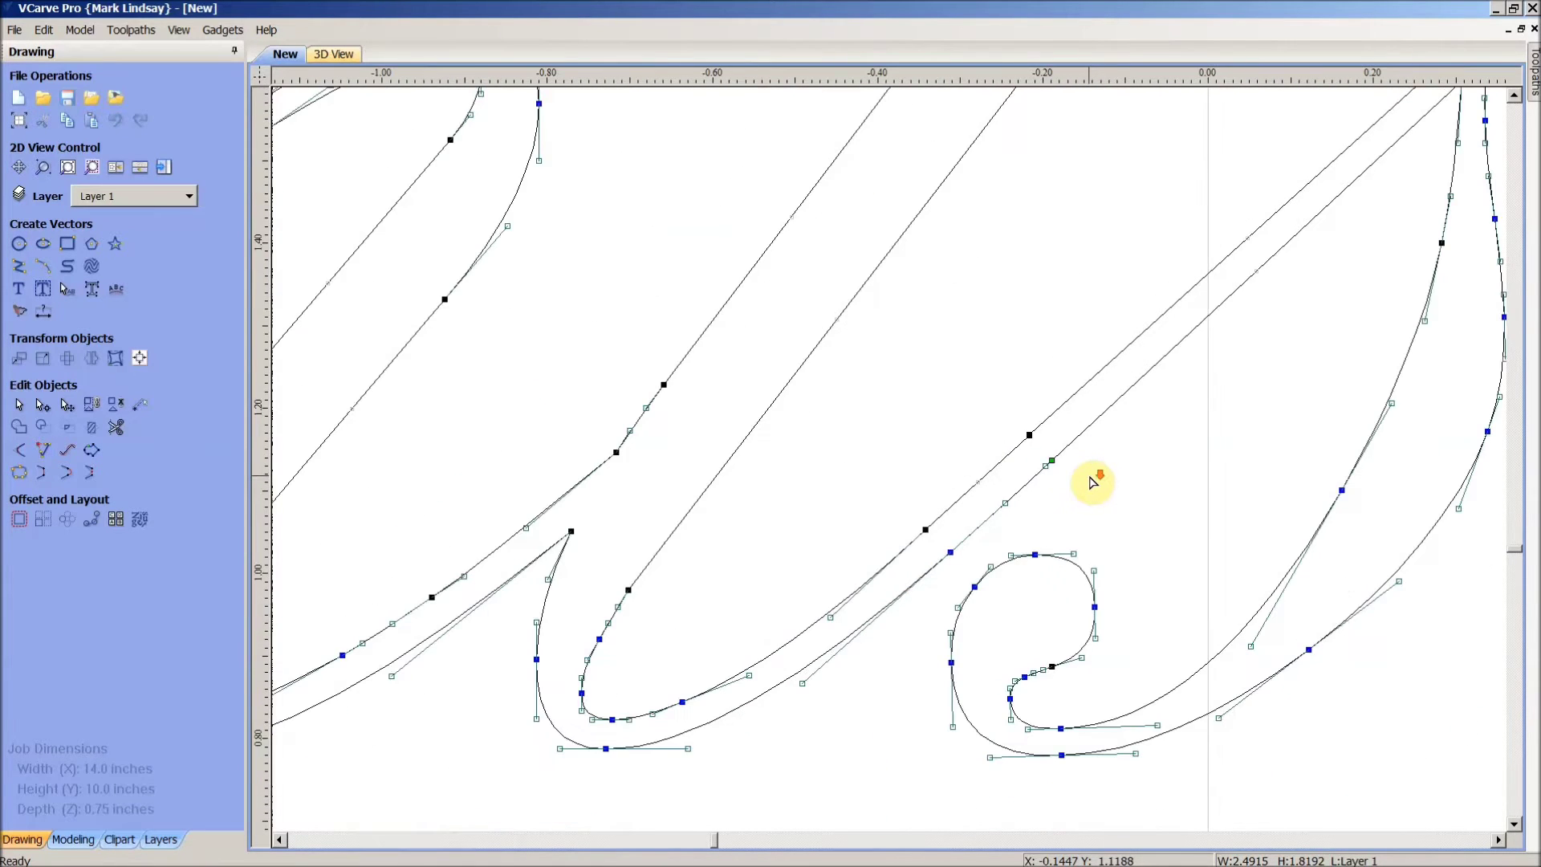
scroll(1092, 482, down, 1)
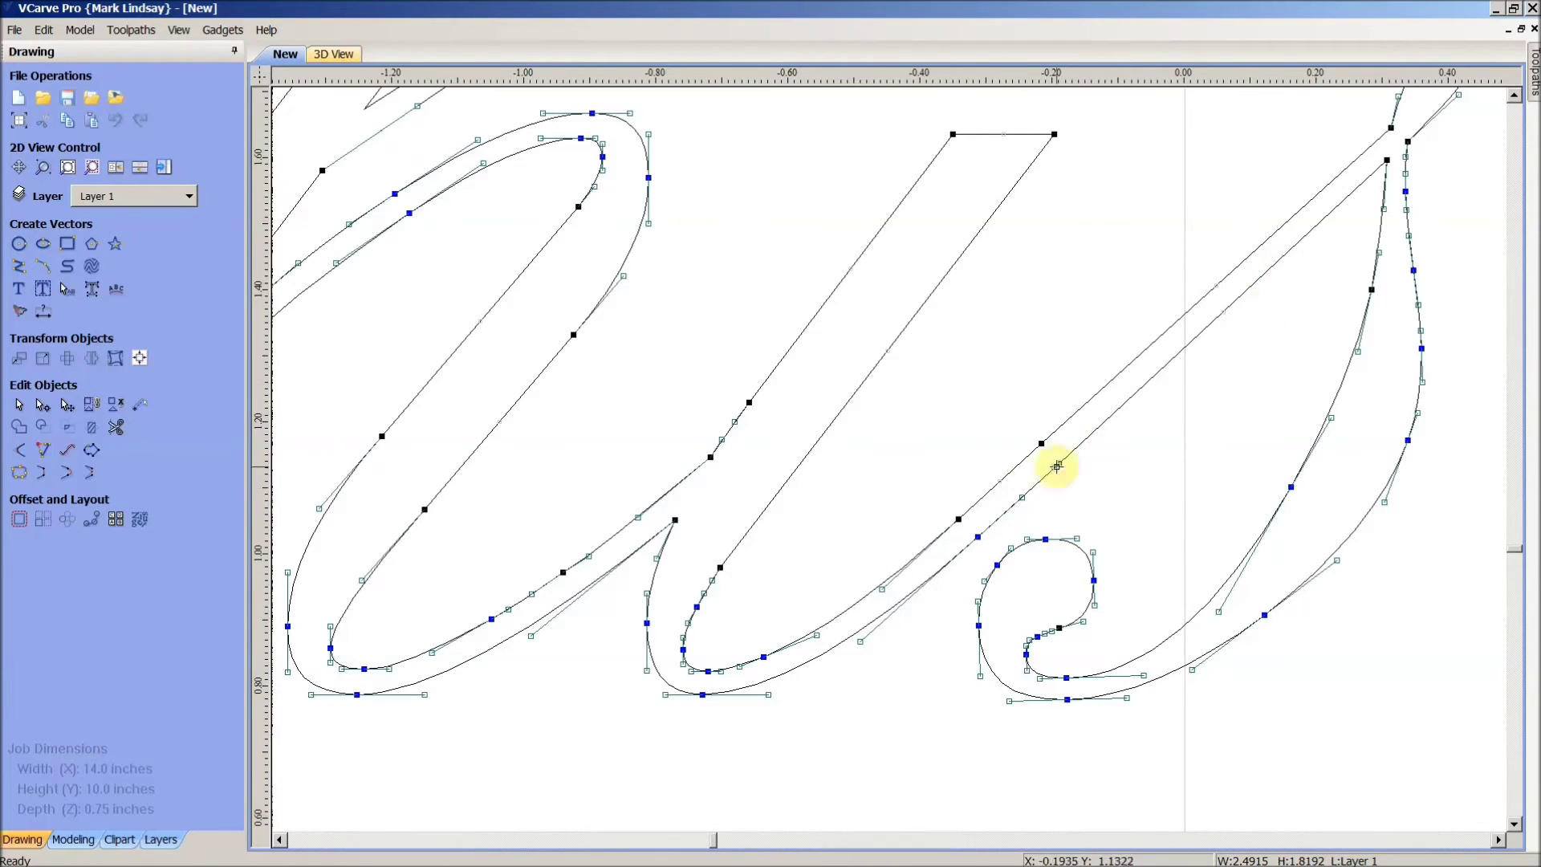
click(1035, 375)
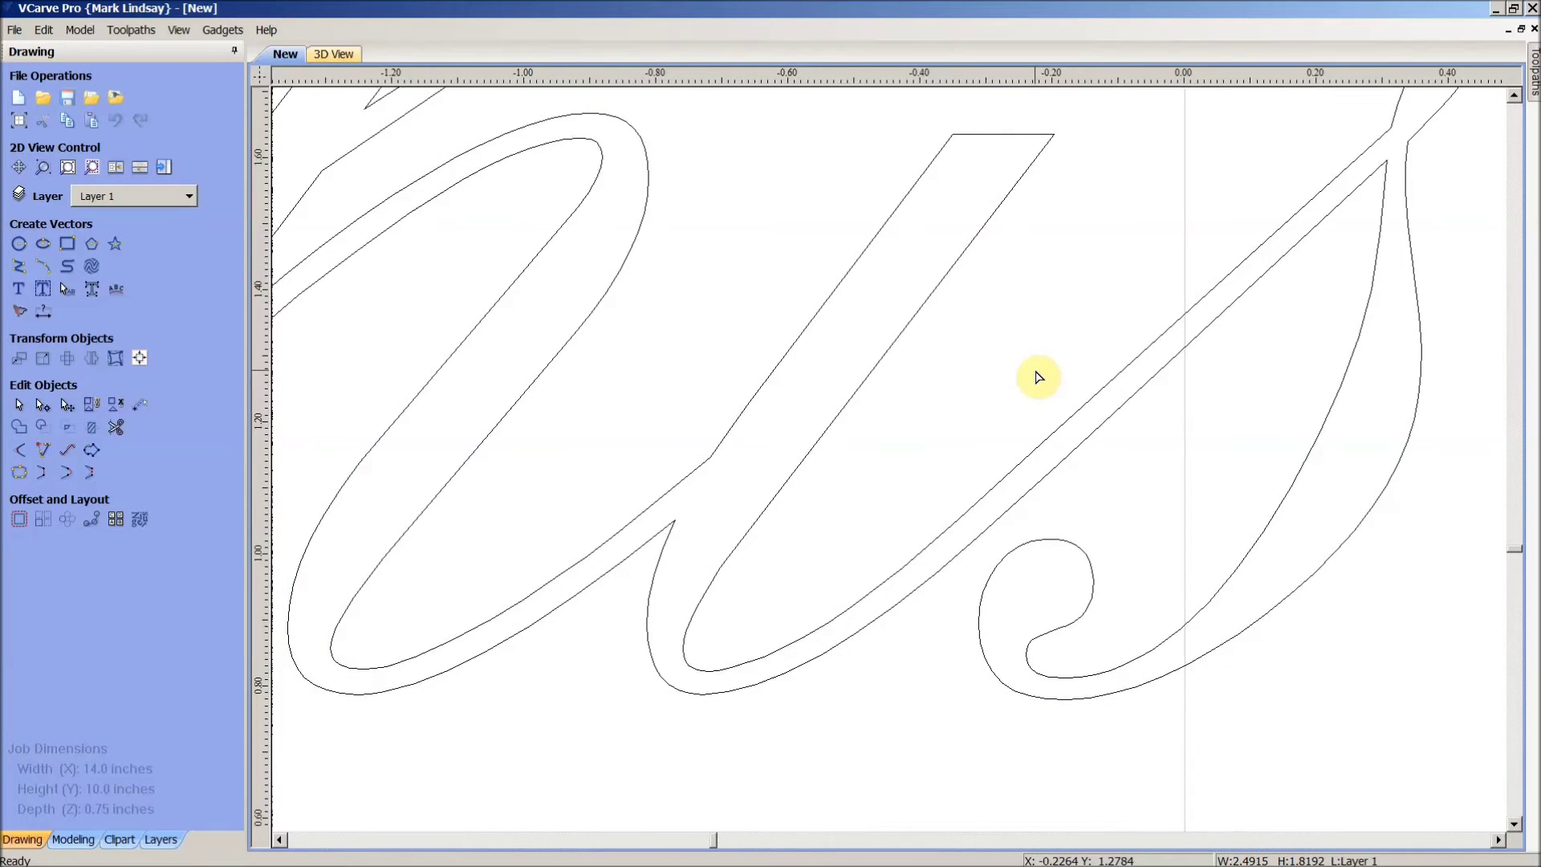
click(1031, 346)
Step: Review the whole text and select the "ample" letter outlines to preview which ones are welded together, ending with nothing selected
scroll(1030, 342, down, 5)
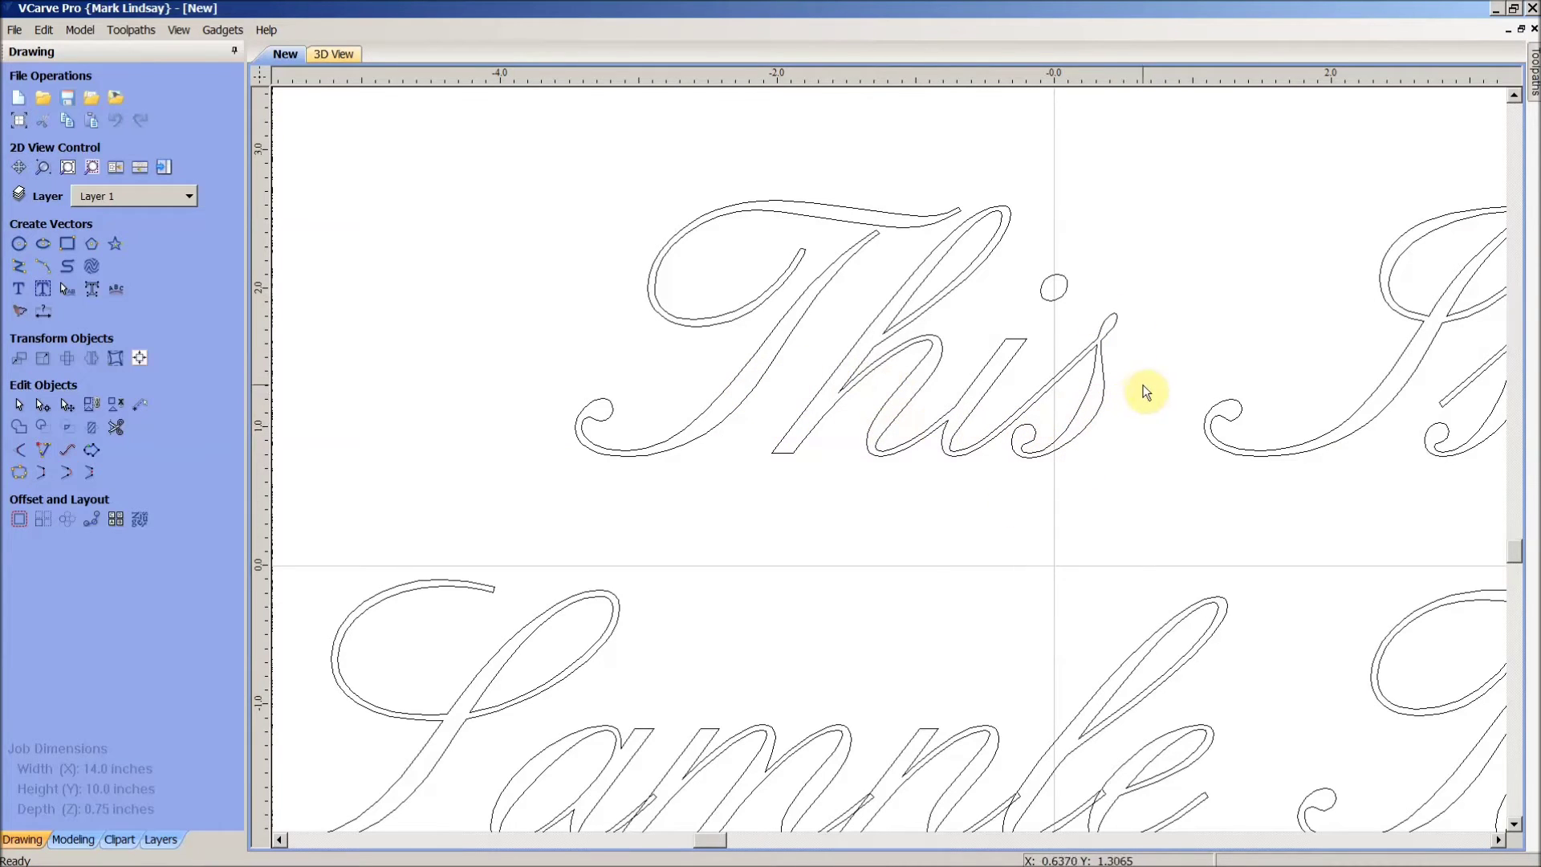
scroll(778, 404, down, 1)
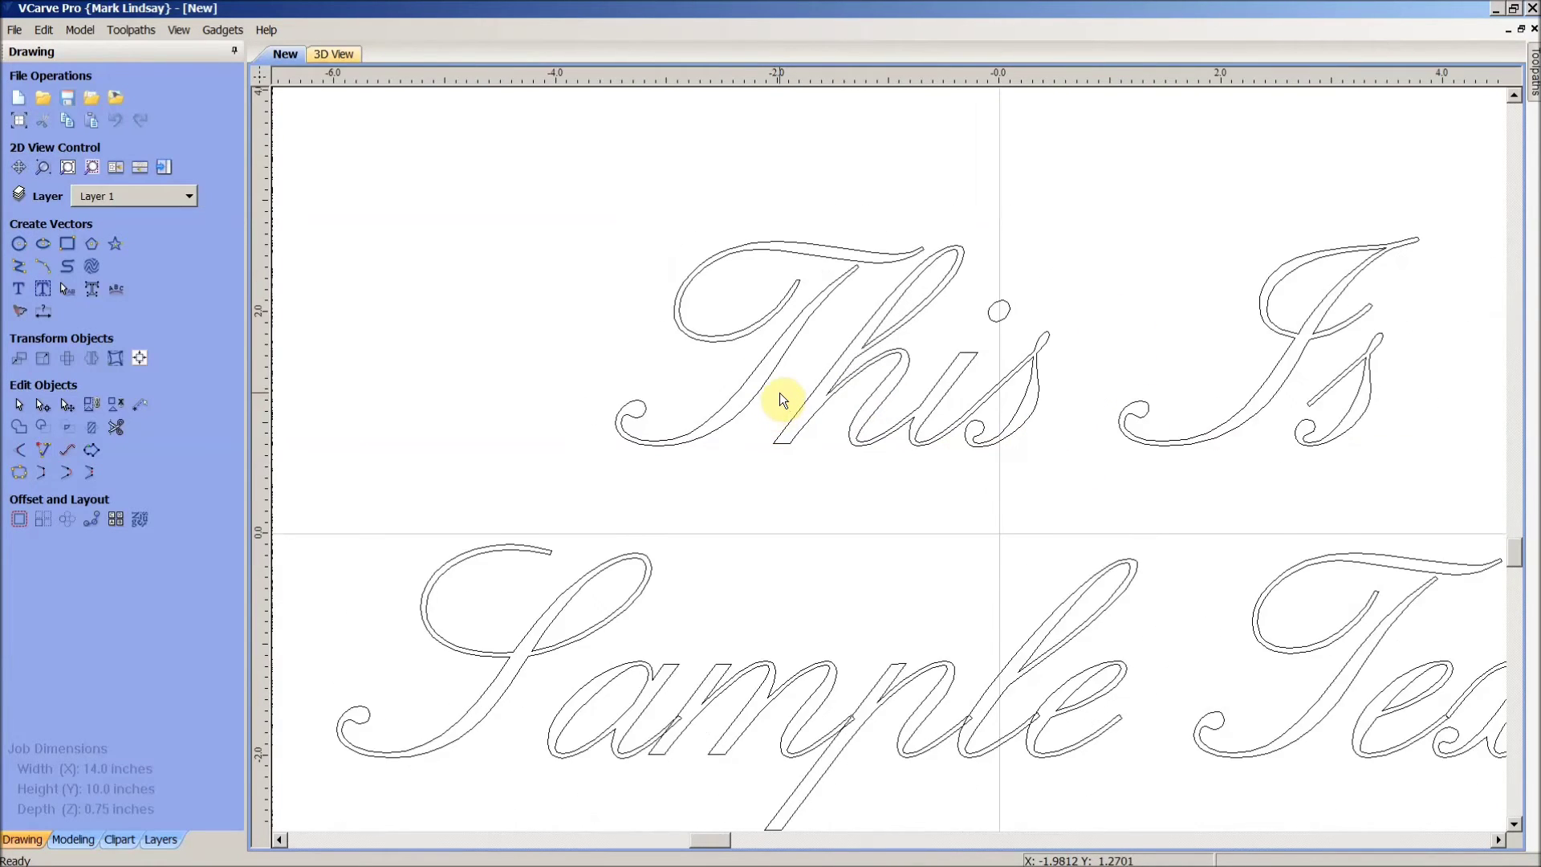
scroll(779, 393, down, 1)
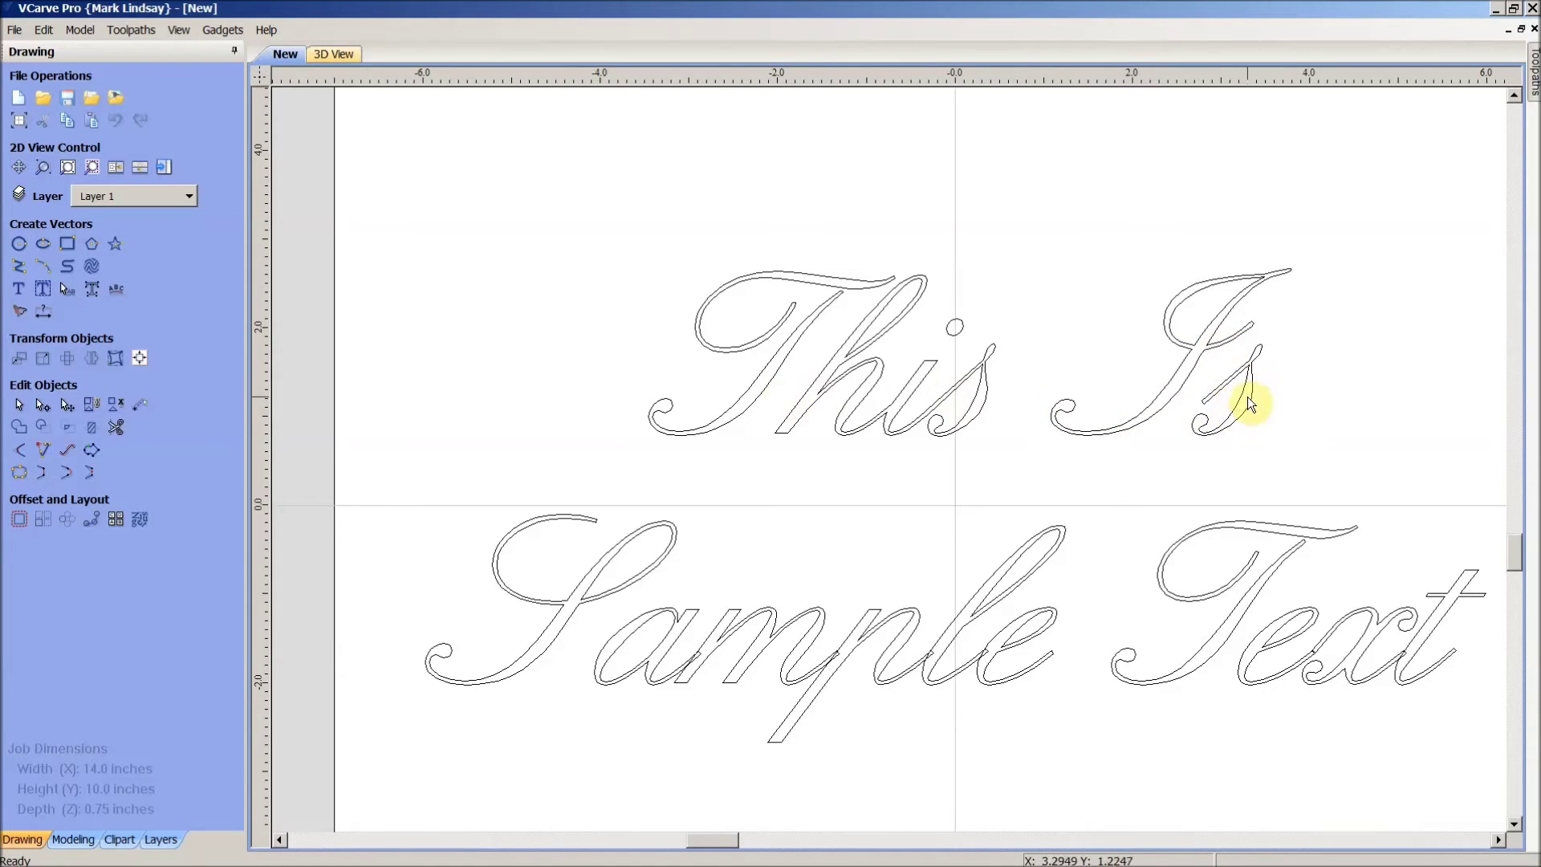
scroll(1000, 719, up, 1)
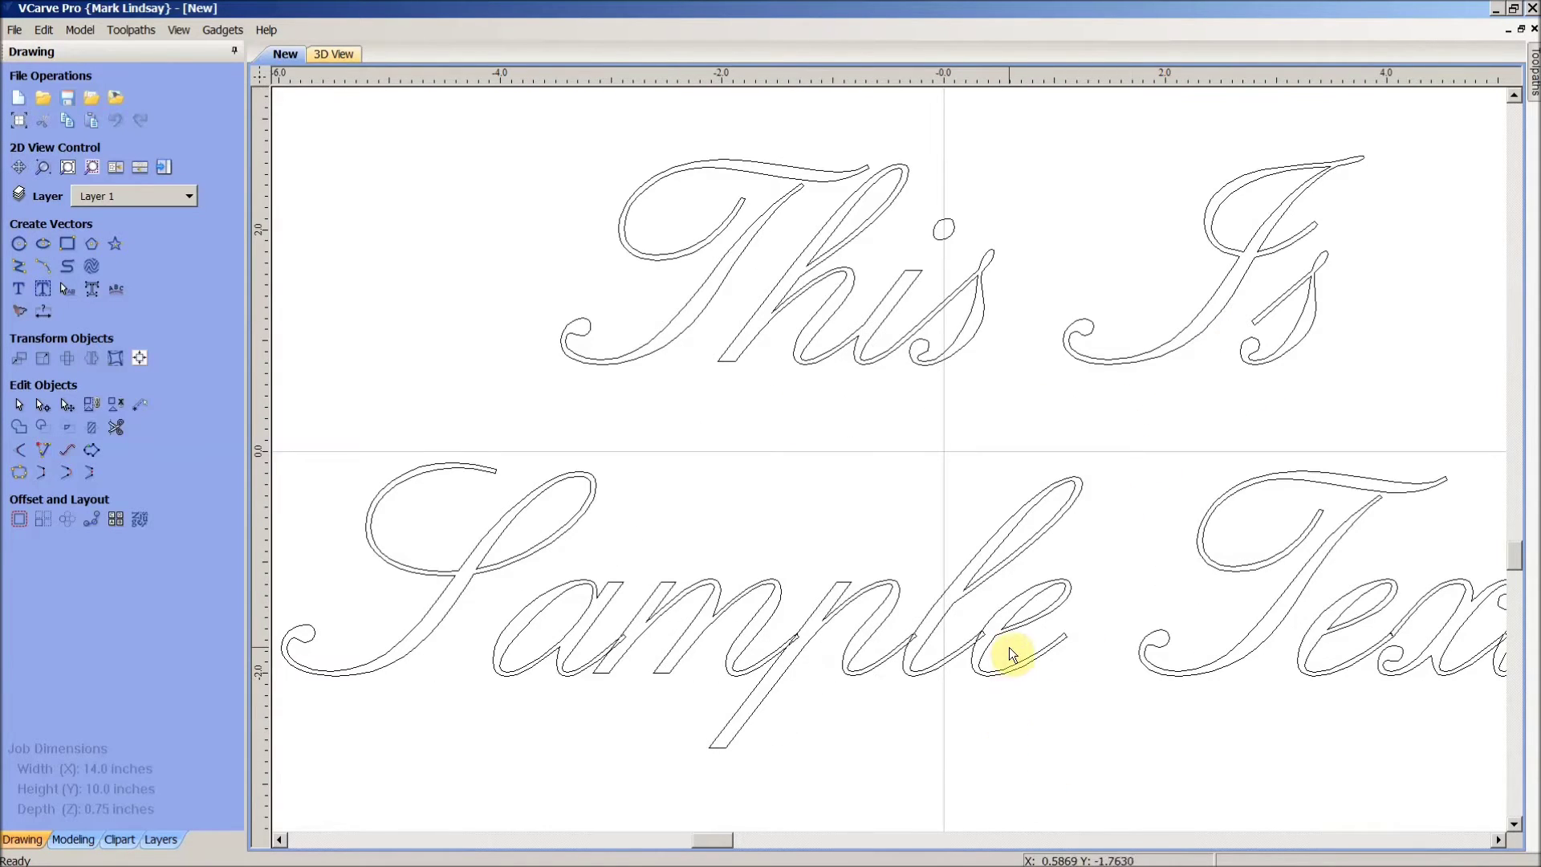
drag(1010, 646, 586, 691)
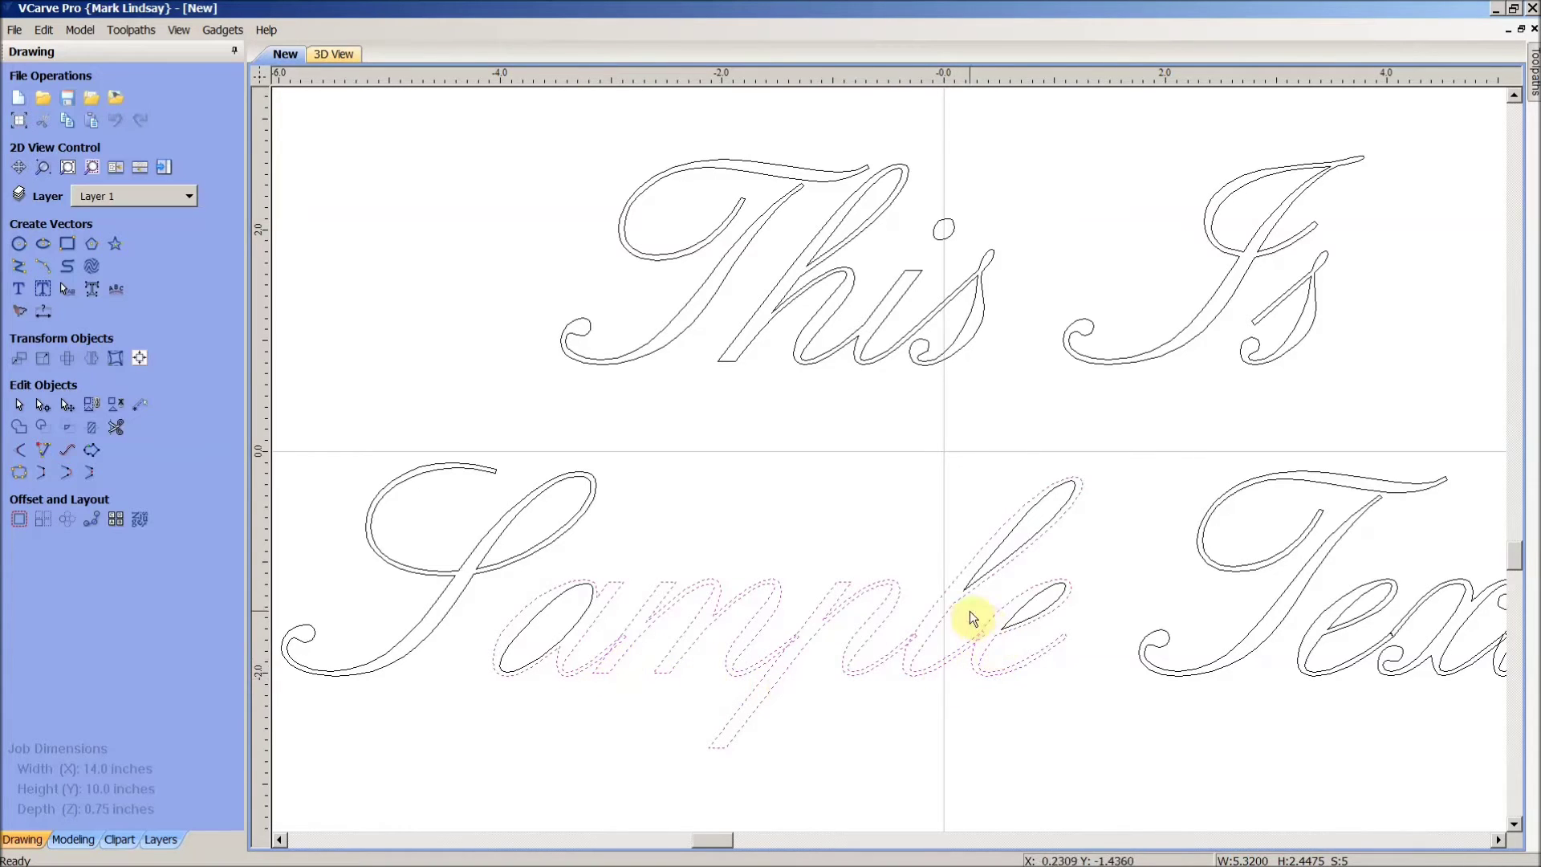
click(922, 710)
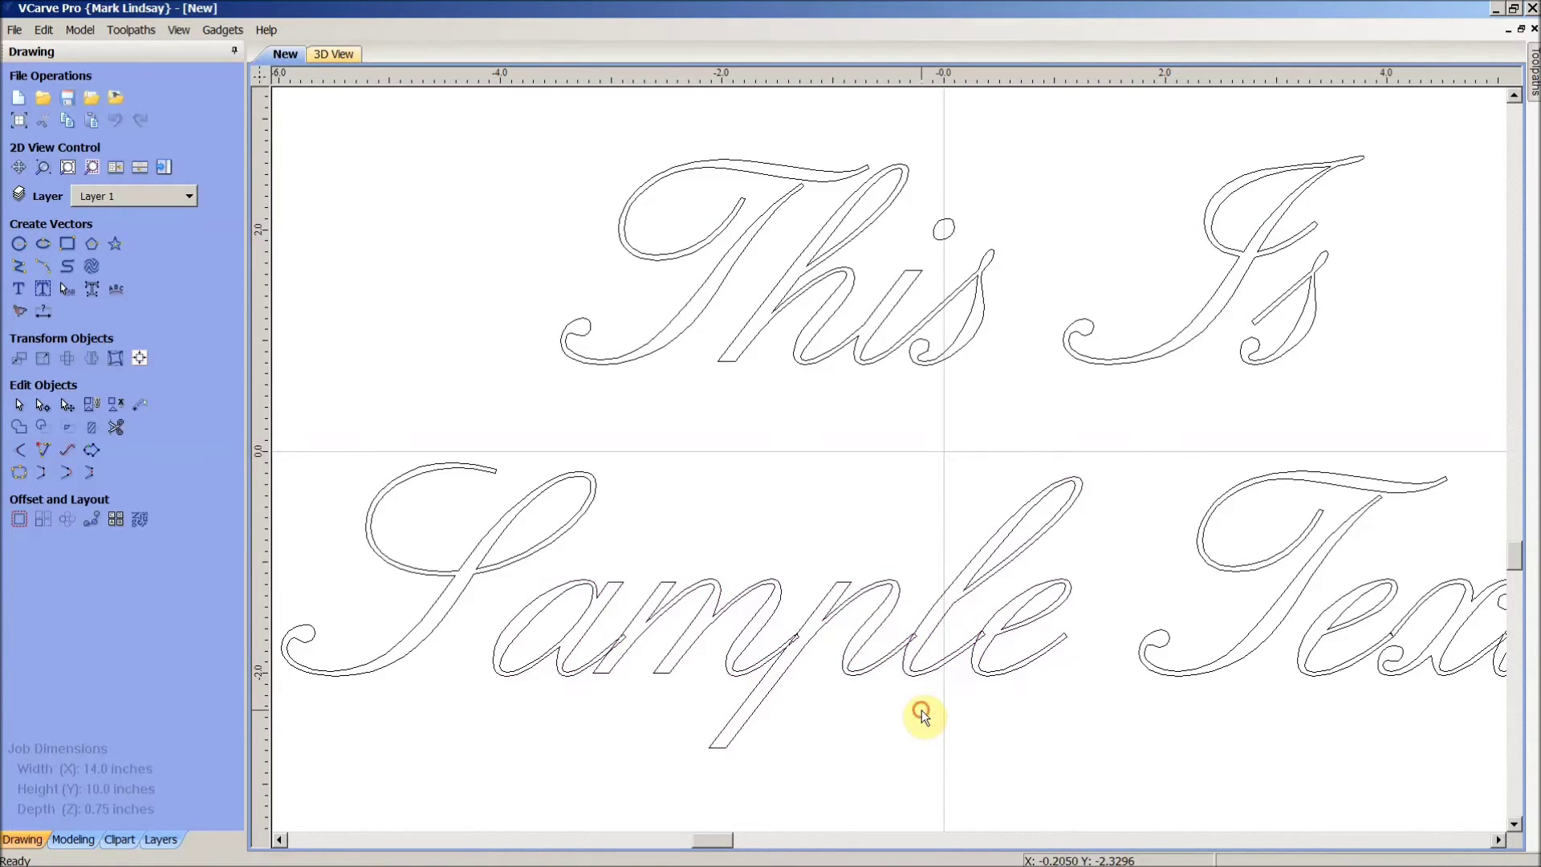
Step: Examine the overlaps at the p-l, l-e, m-p and a-m joints in "Sample"
scroll(980, 630, up, 2)
scroll(980, 629, up, 3)
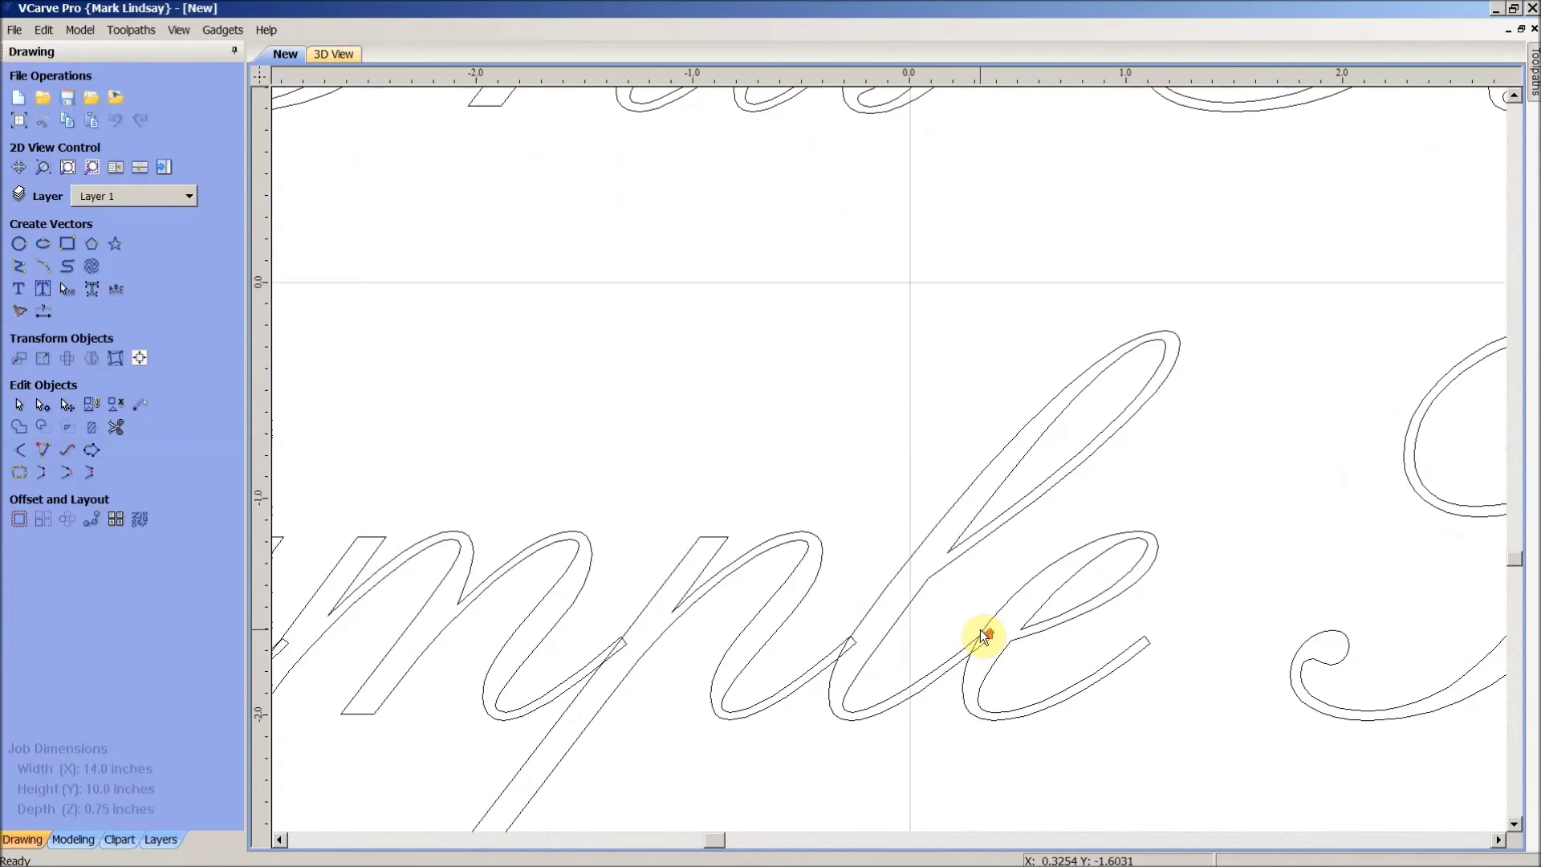
scroll(974, 646, up, 2)
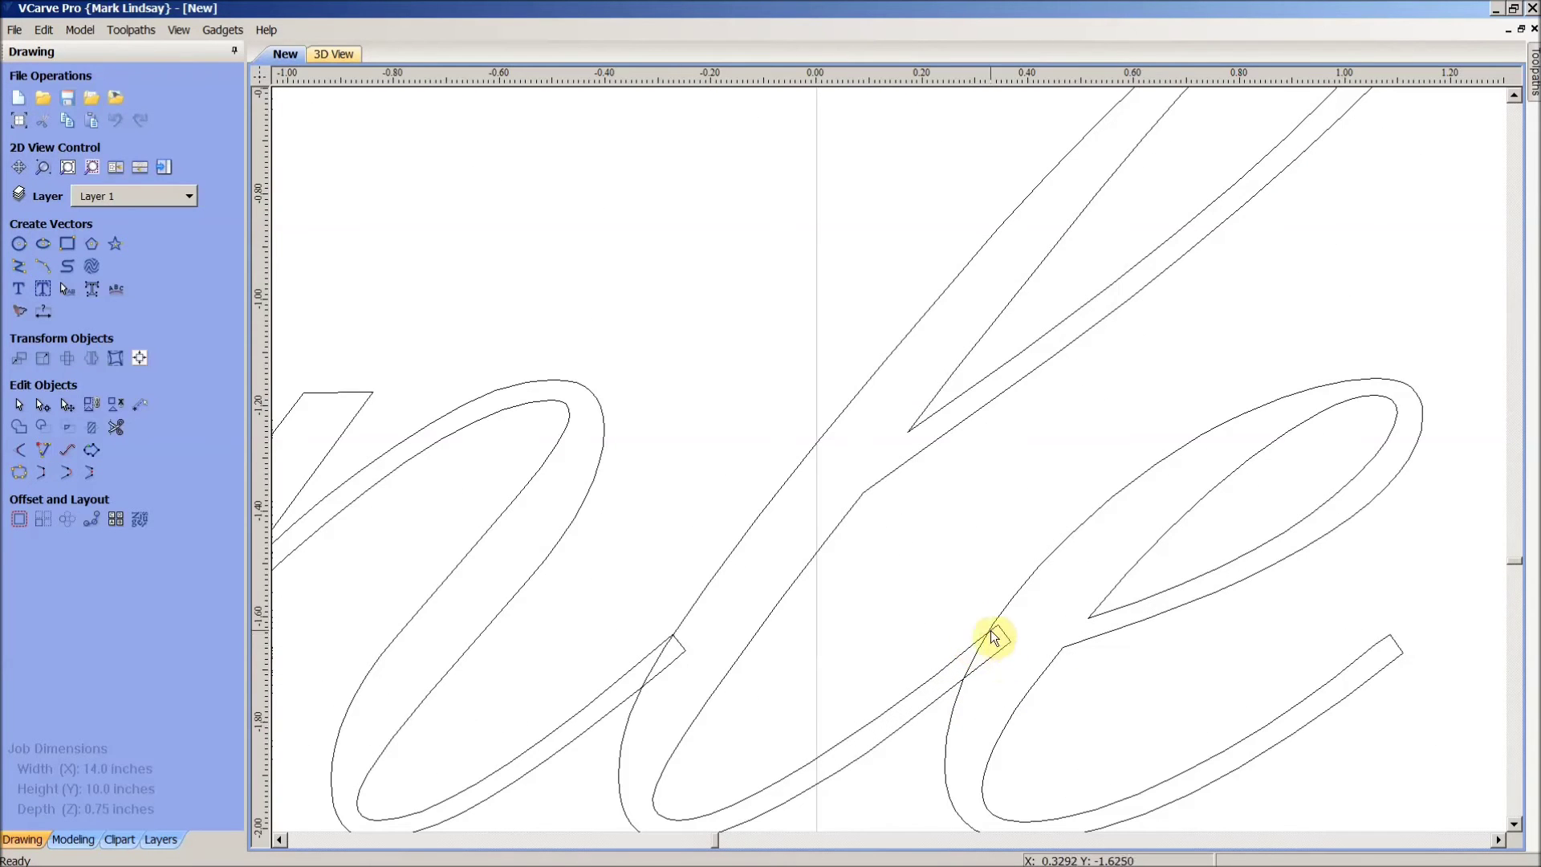
scroll(678, 644, up, 3)
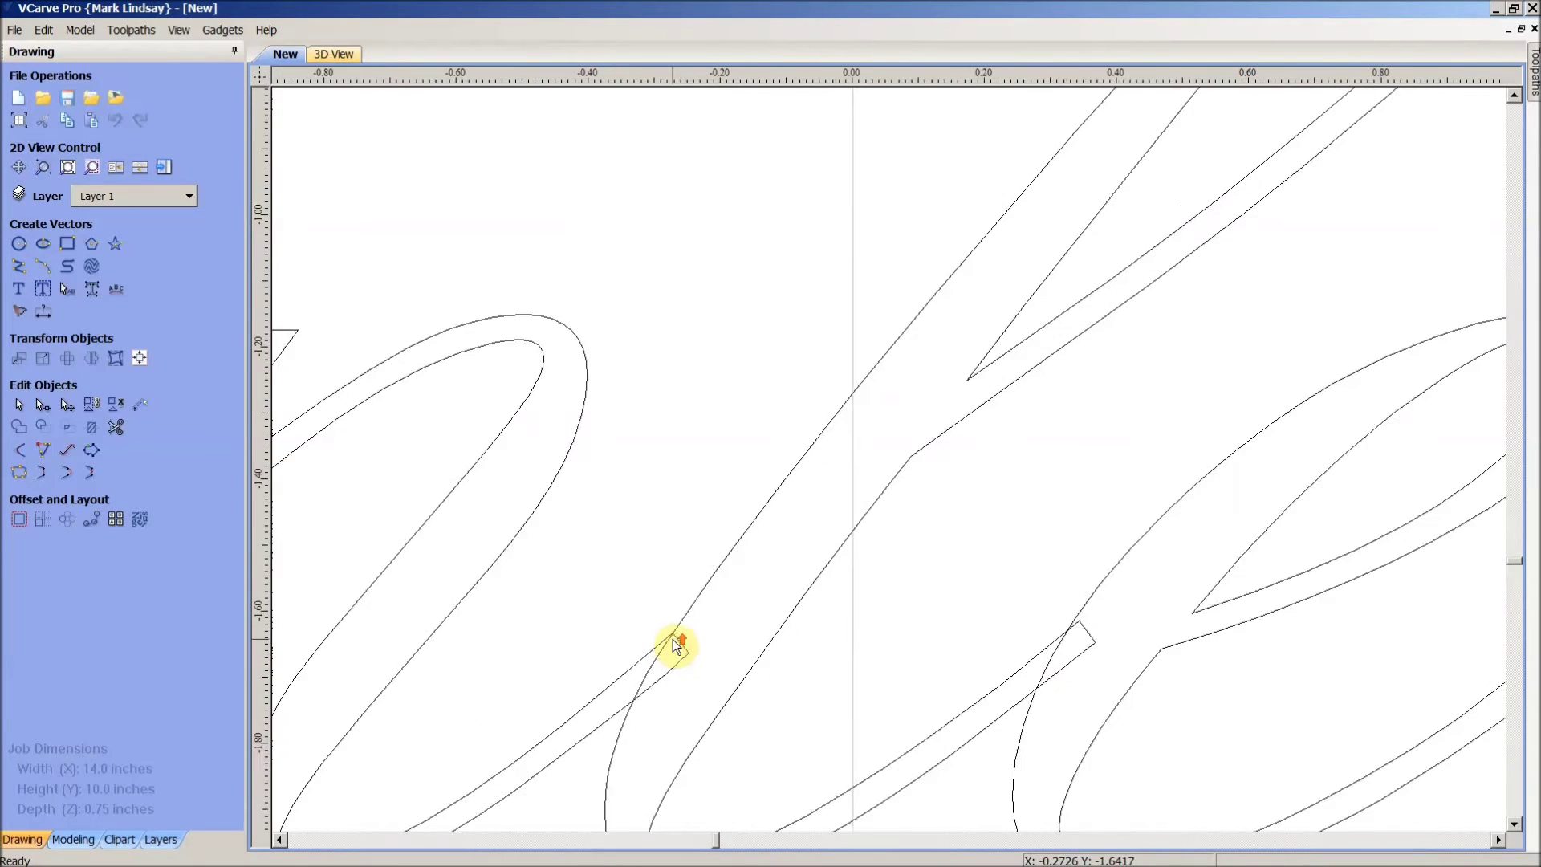
scroll(675, 642, up, 1)
scroll(674, 643, up, 2)
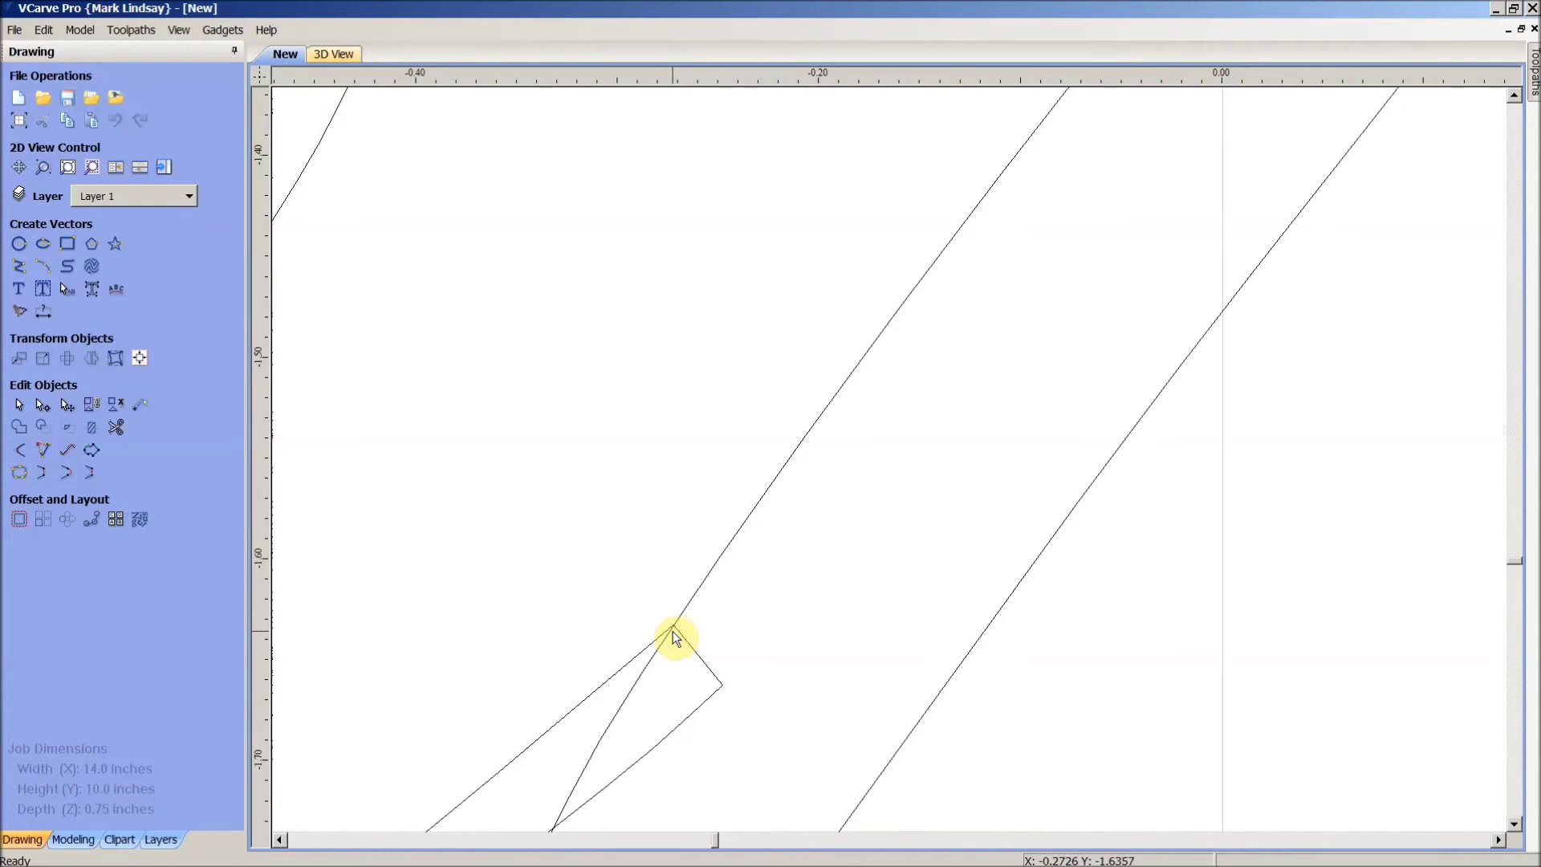
scroll(674, 642, up, 1)
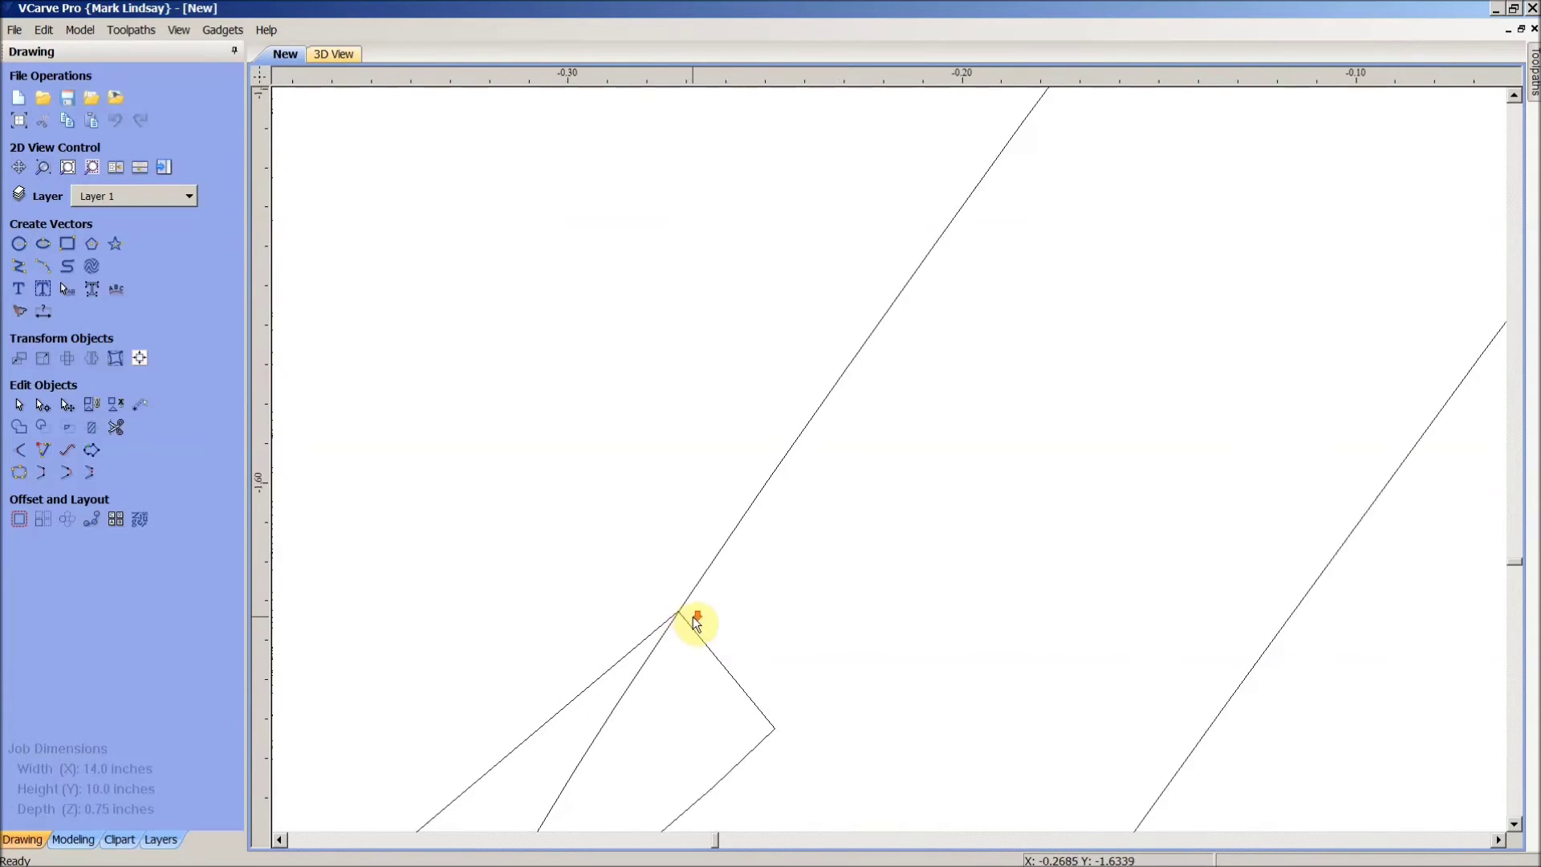
scroll(807, 619, down, 5)
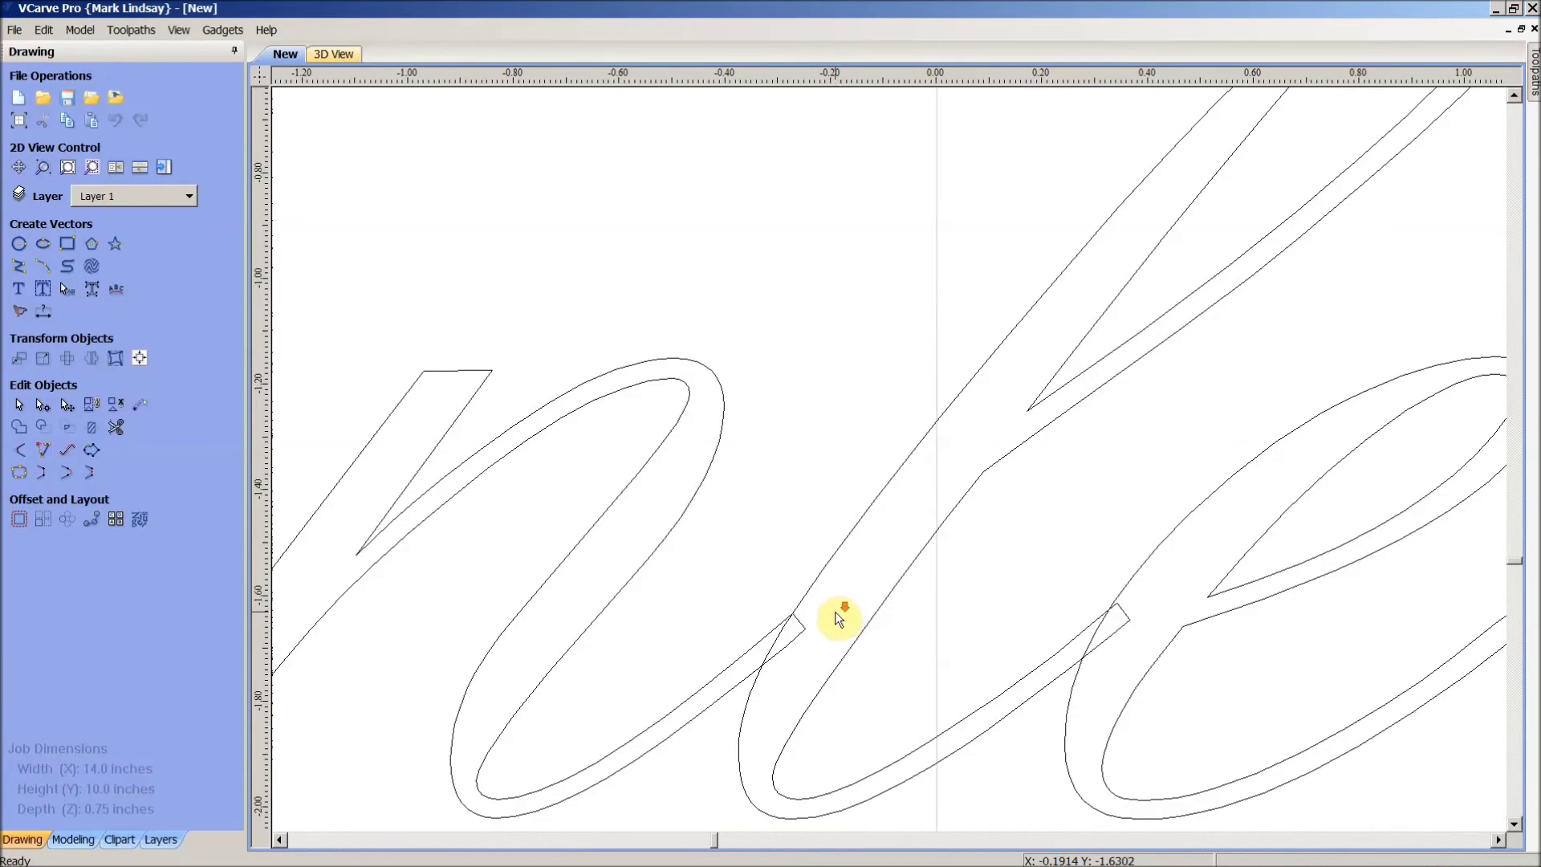
scroll(864, 578, down, 1)
scroll(604, 619, up, 1)
scroll(604, 619, up, 1)
scroll(750, 598, down, 2)
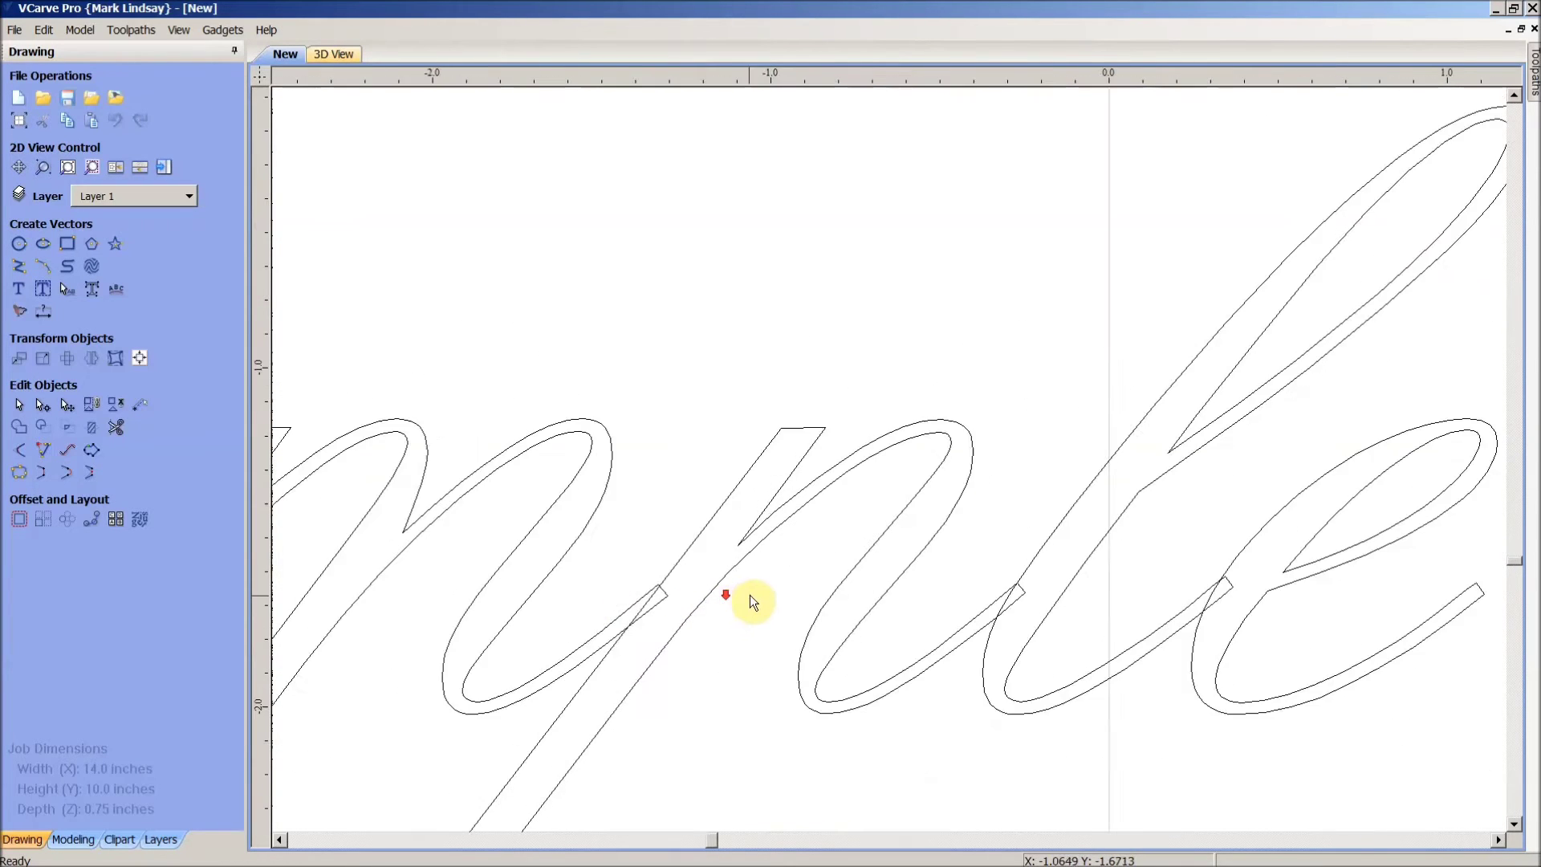
scroll(773, 595, down, 2)
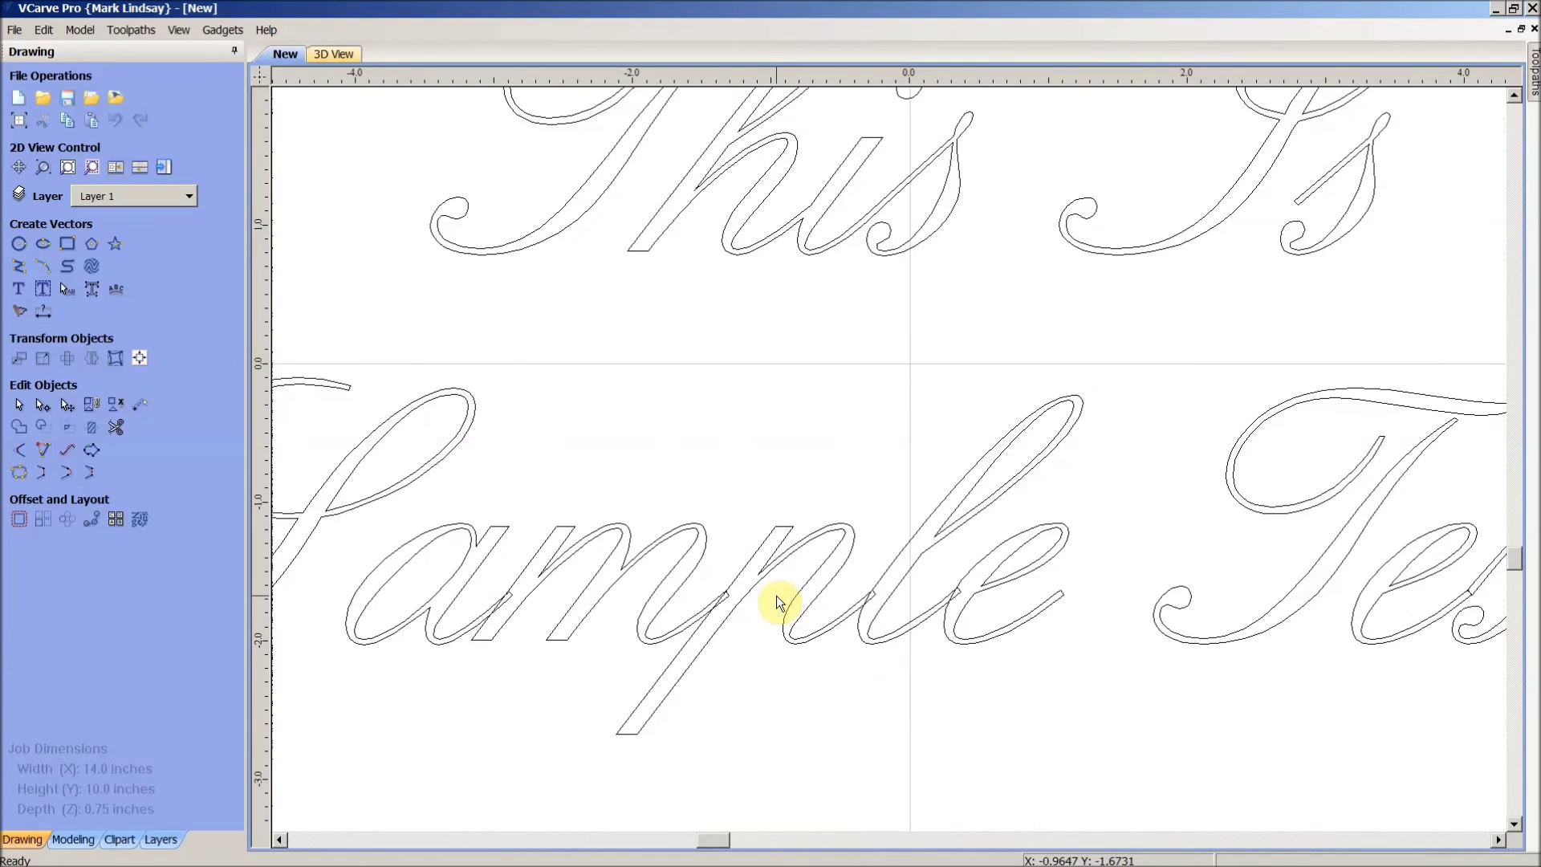
scroll(777, 595, down, 1)
scroll(521, 620, up, 1)
scroll(538, 609, up, 1)
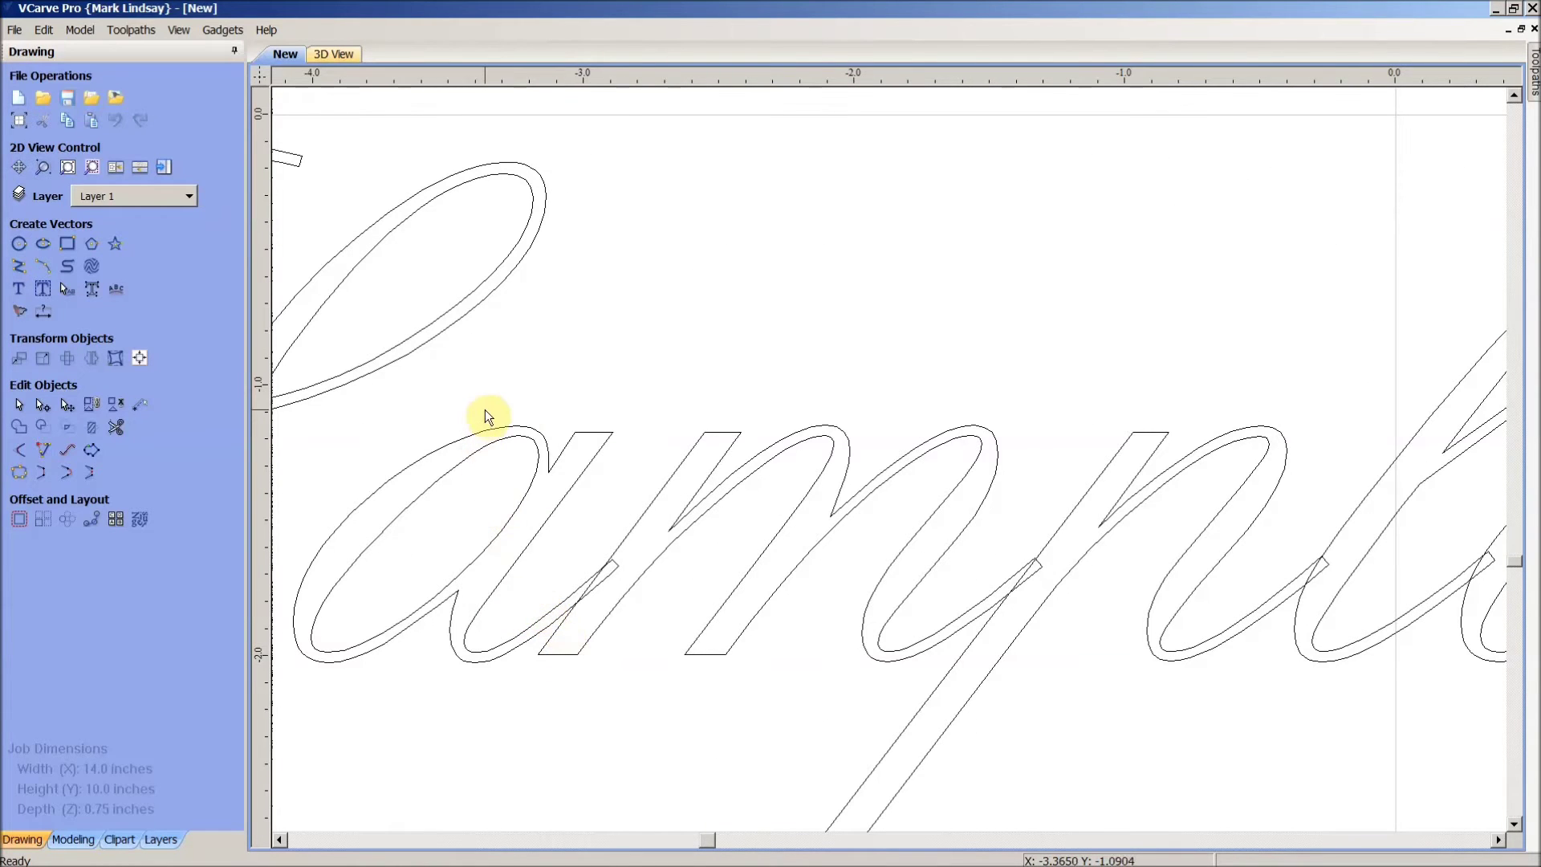
Step: Select the a and m outlines of "Sample", including the a's inner loop, and nudge them right until the m's tail tip sits inside the p stem
drag(995, 387, 456, 488)
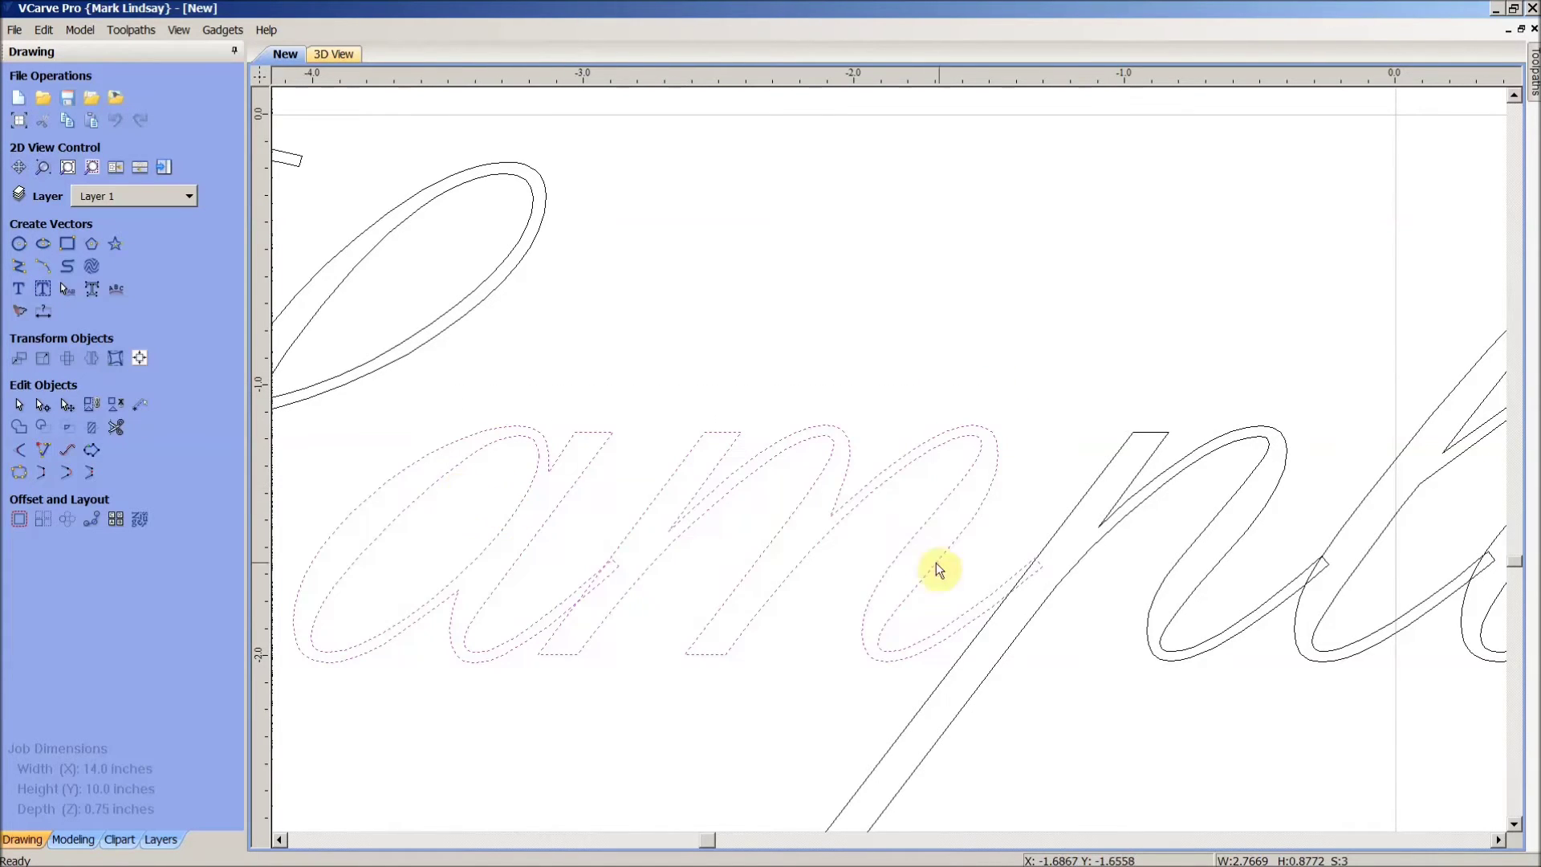
scroll(1031, 584, up, 1)
scroll(1033, 585, up, 5)
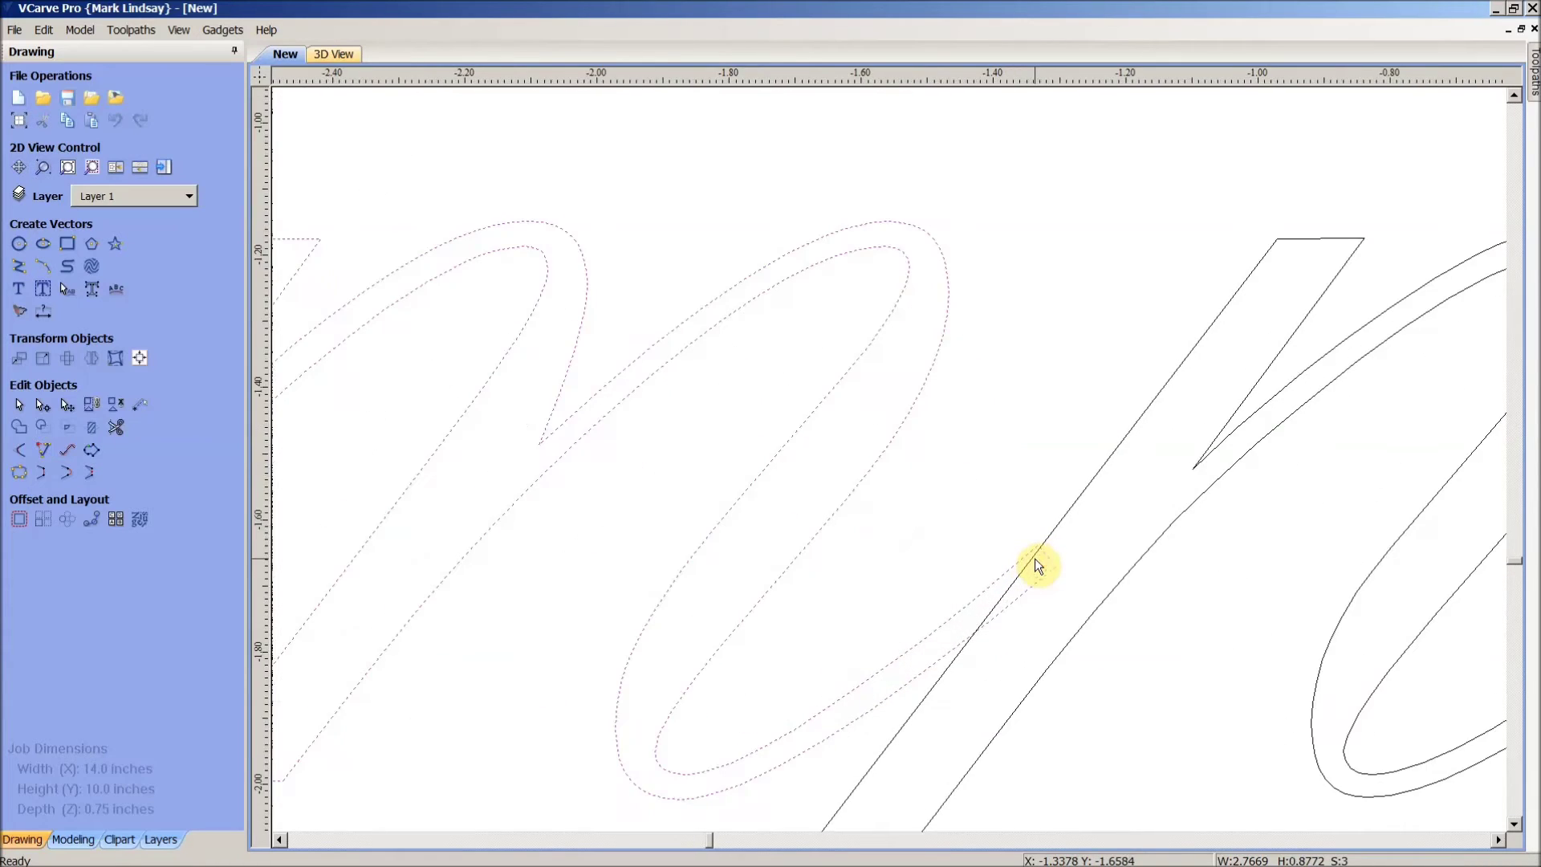
scroll(1039, 552, up, 4)
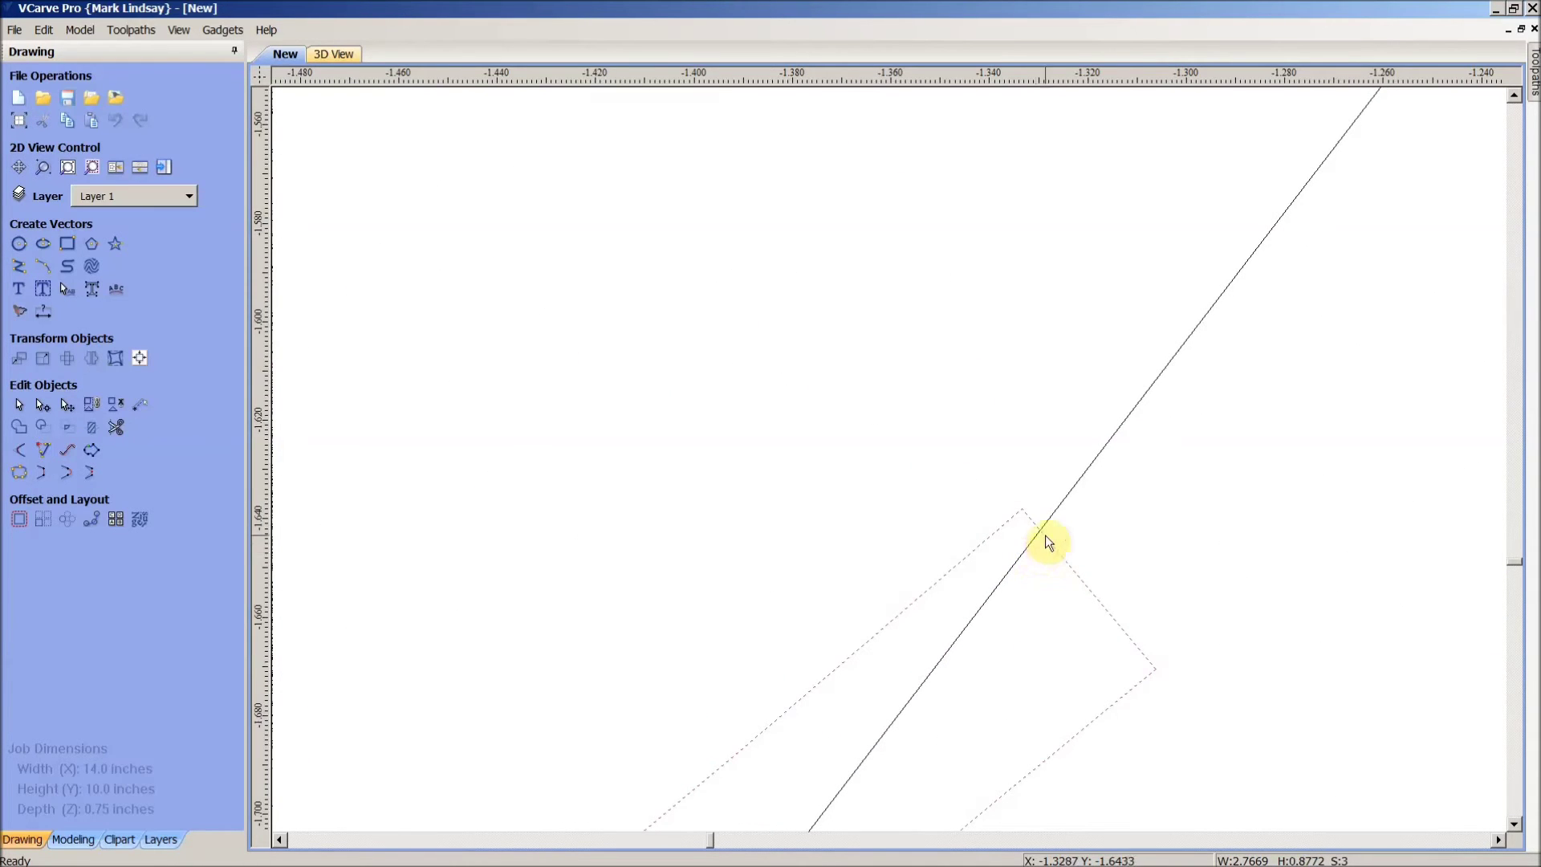
key(Right)
key(Right)
key(Right)
key(Right)
key(Right)
key(Right)
key(Right)
key(Right)
key(Right)
key(Right)
key(Right)
key(Right)
key(Right)
click(989, 417)
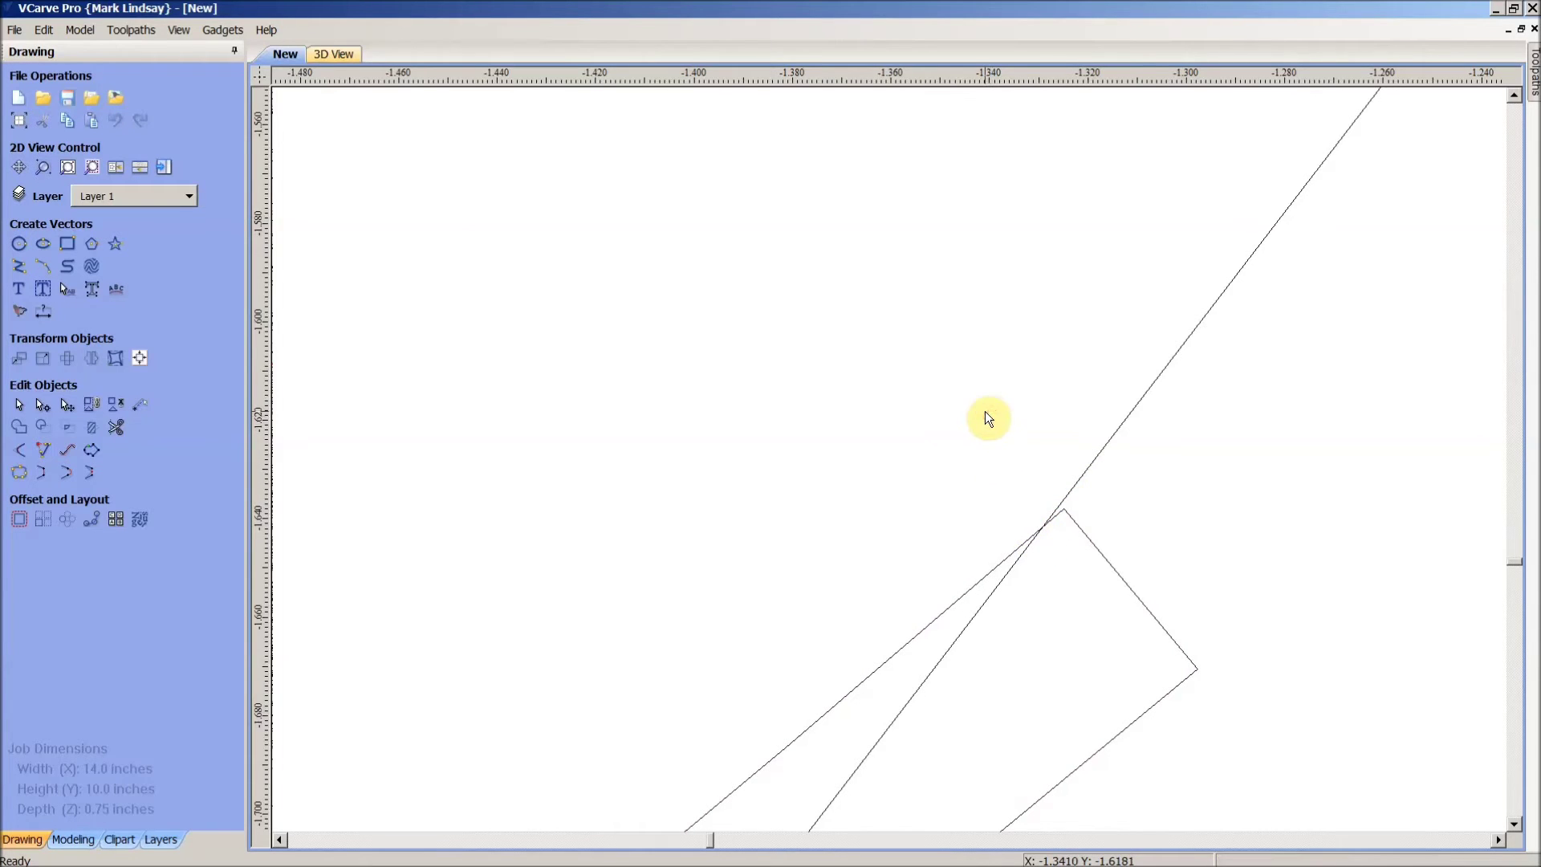
Step: Select the five outer outlines of the letters "ample", leaving out the inner loops, and weld them into one vector
scroll(988, 393, down, 5)
scroll(998, 464, down, 4)
scroll(970, 454, down, 2)
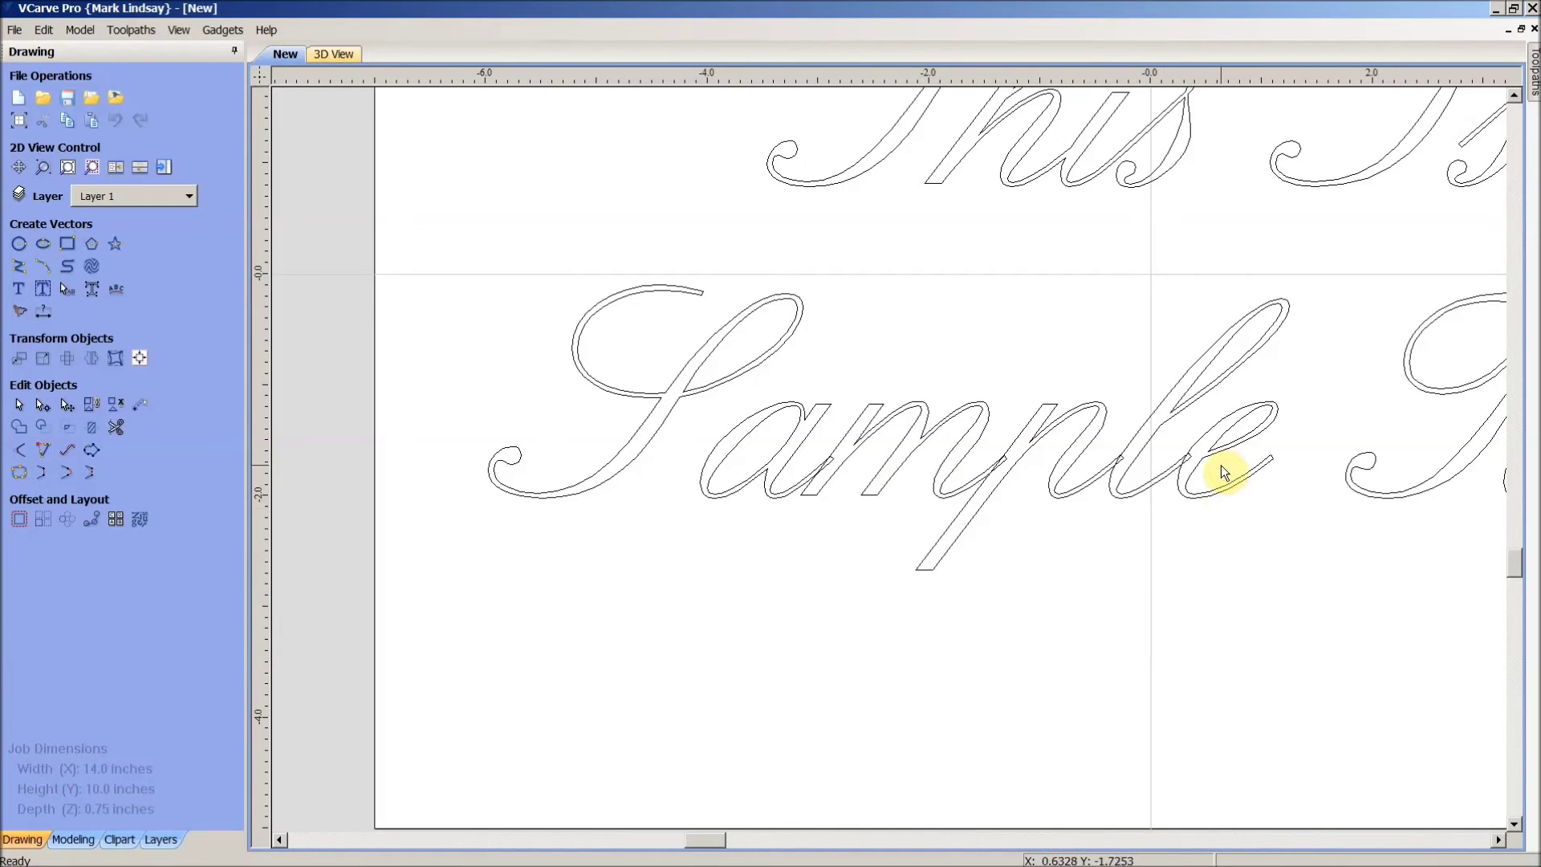
drag(1221, 464, 788, 555)
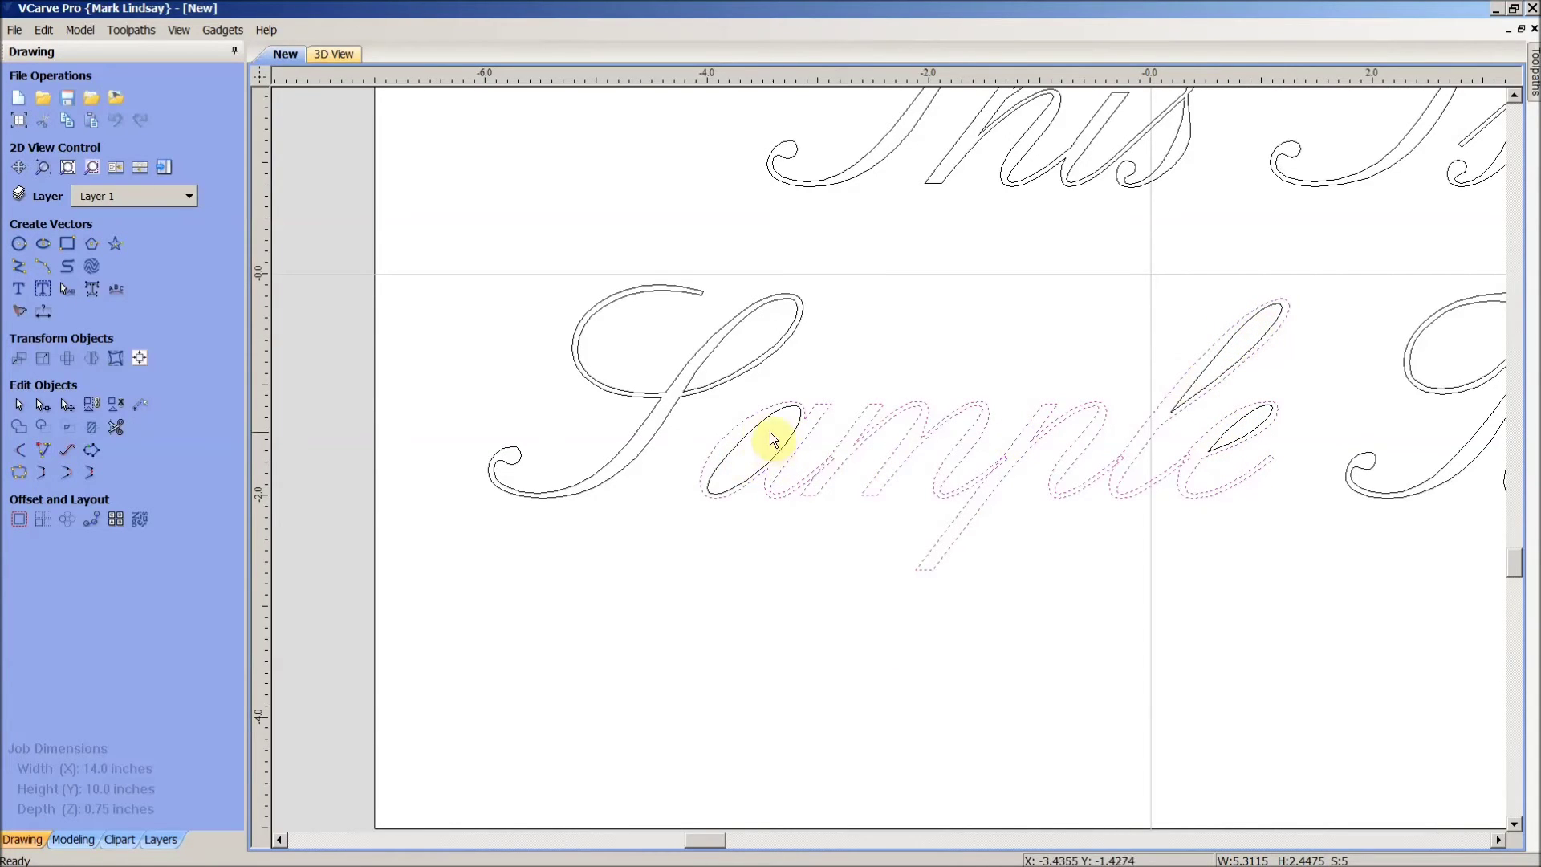
click(19, 435)
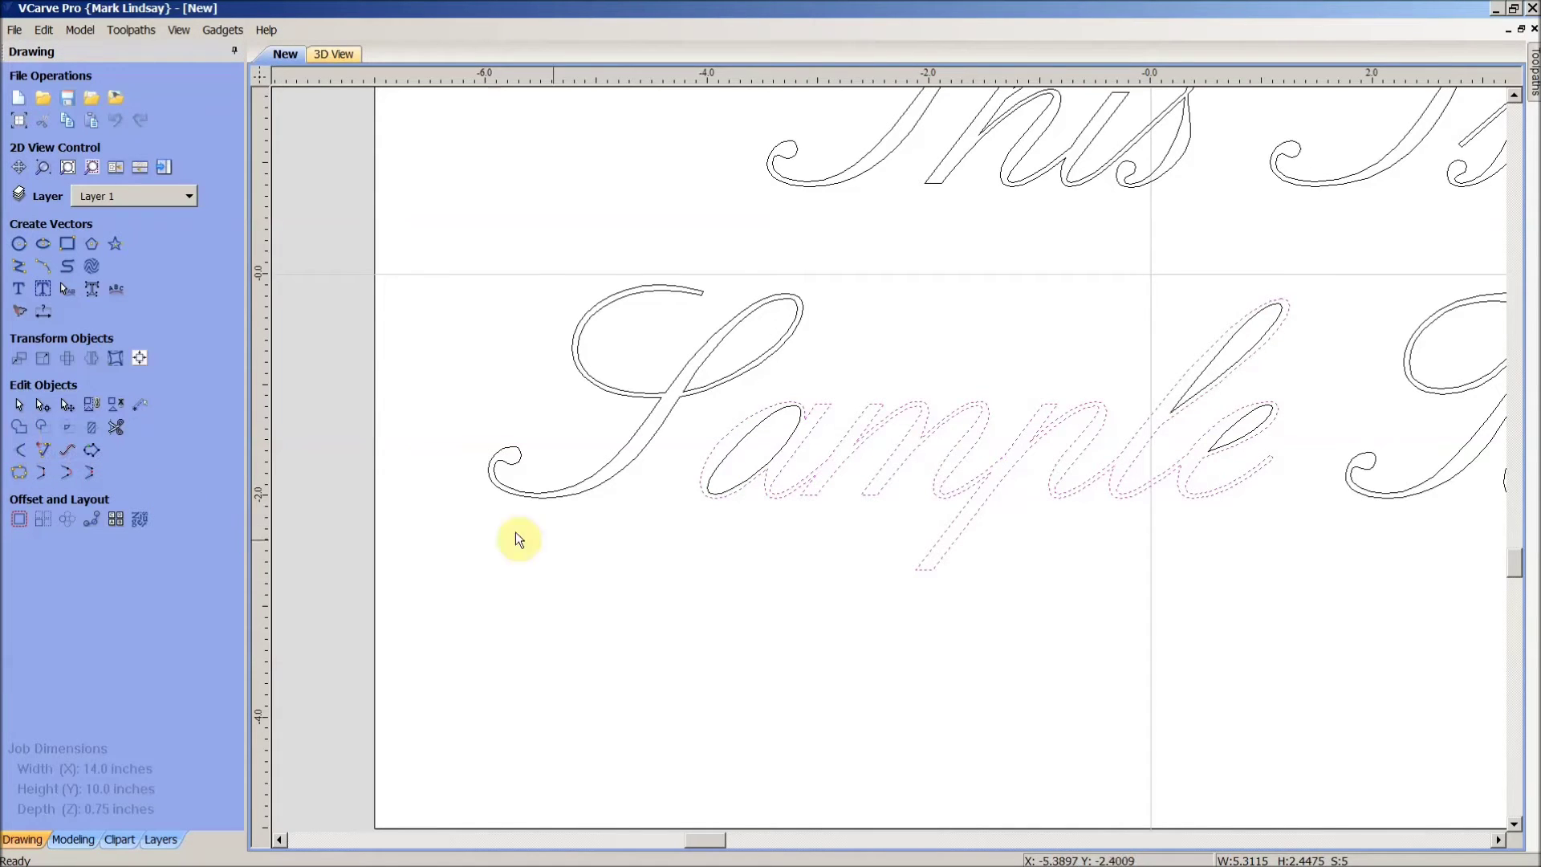
click(1039, 571)
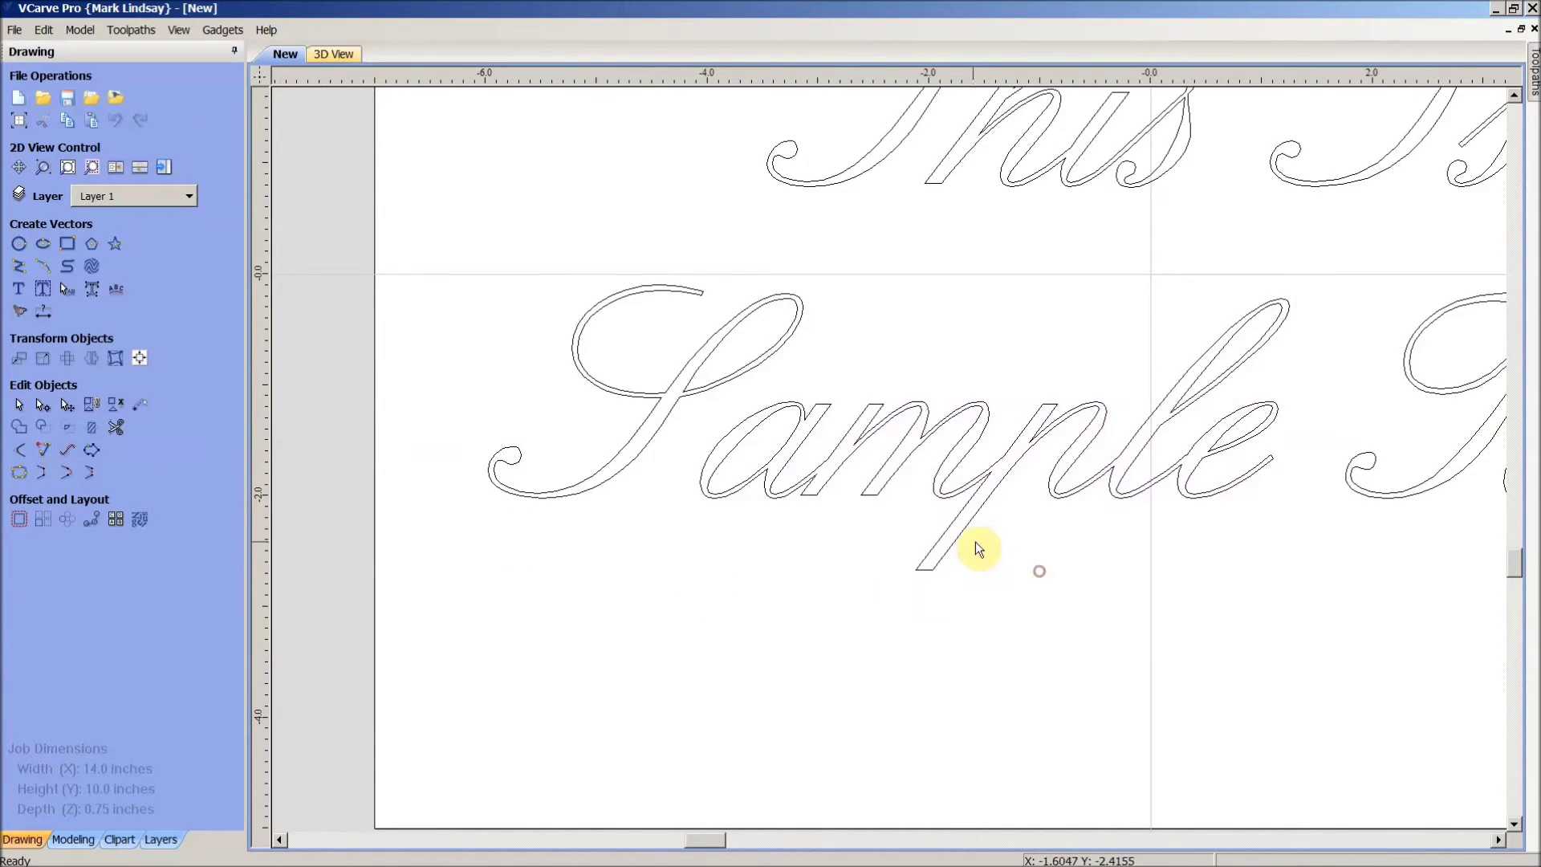
Step: Select the welded "ample" outline to check that it is one continuous vector, and inspect its joints
click(936, 560)
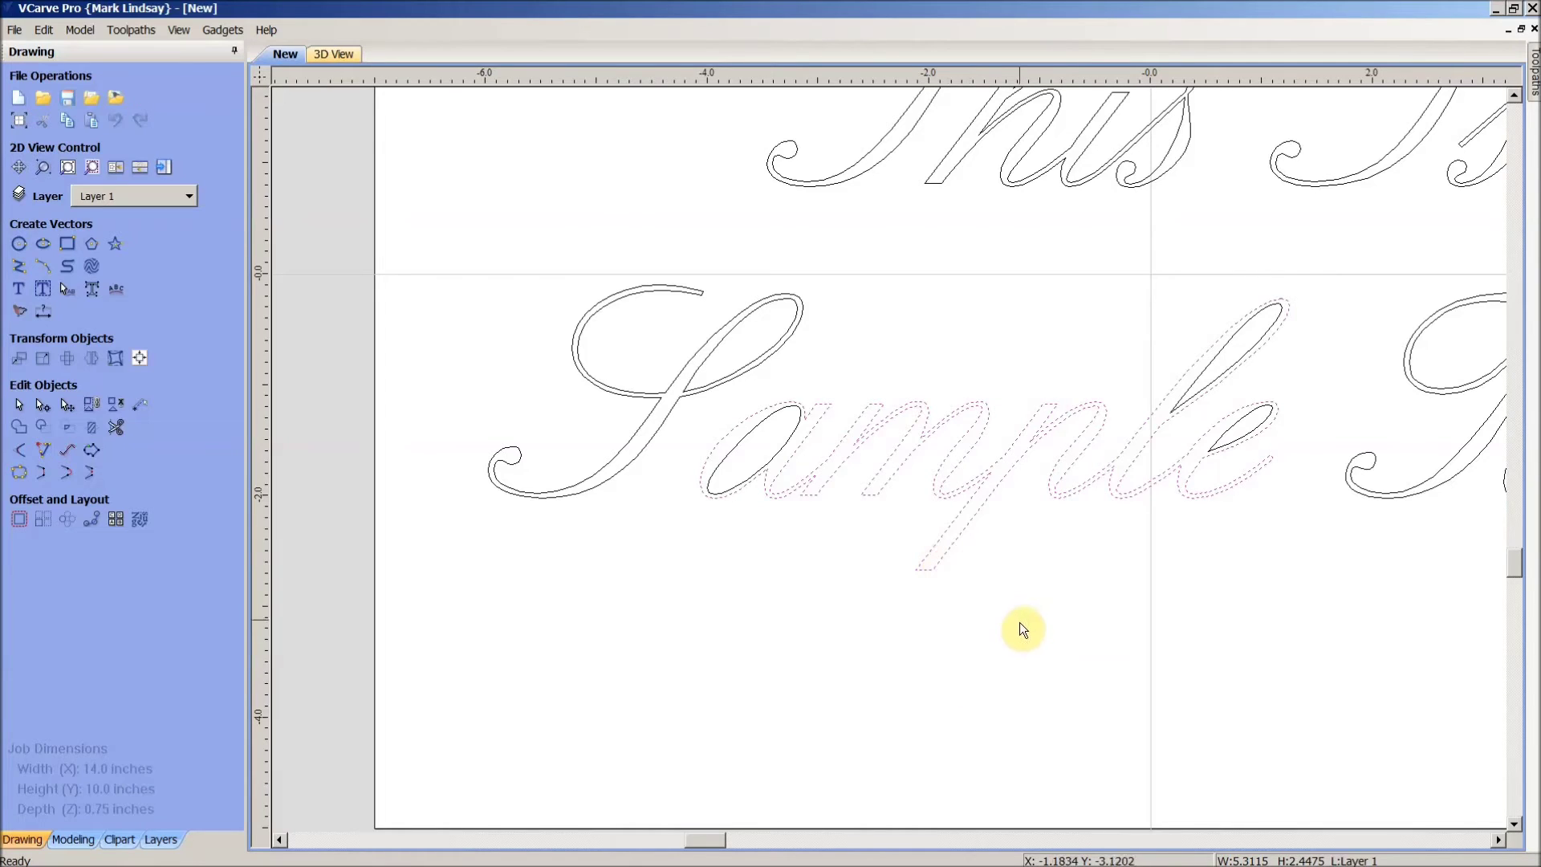
scroll(757, 499, up, 3)
click(835, 522)
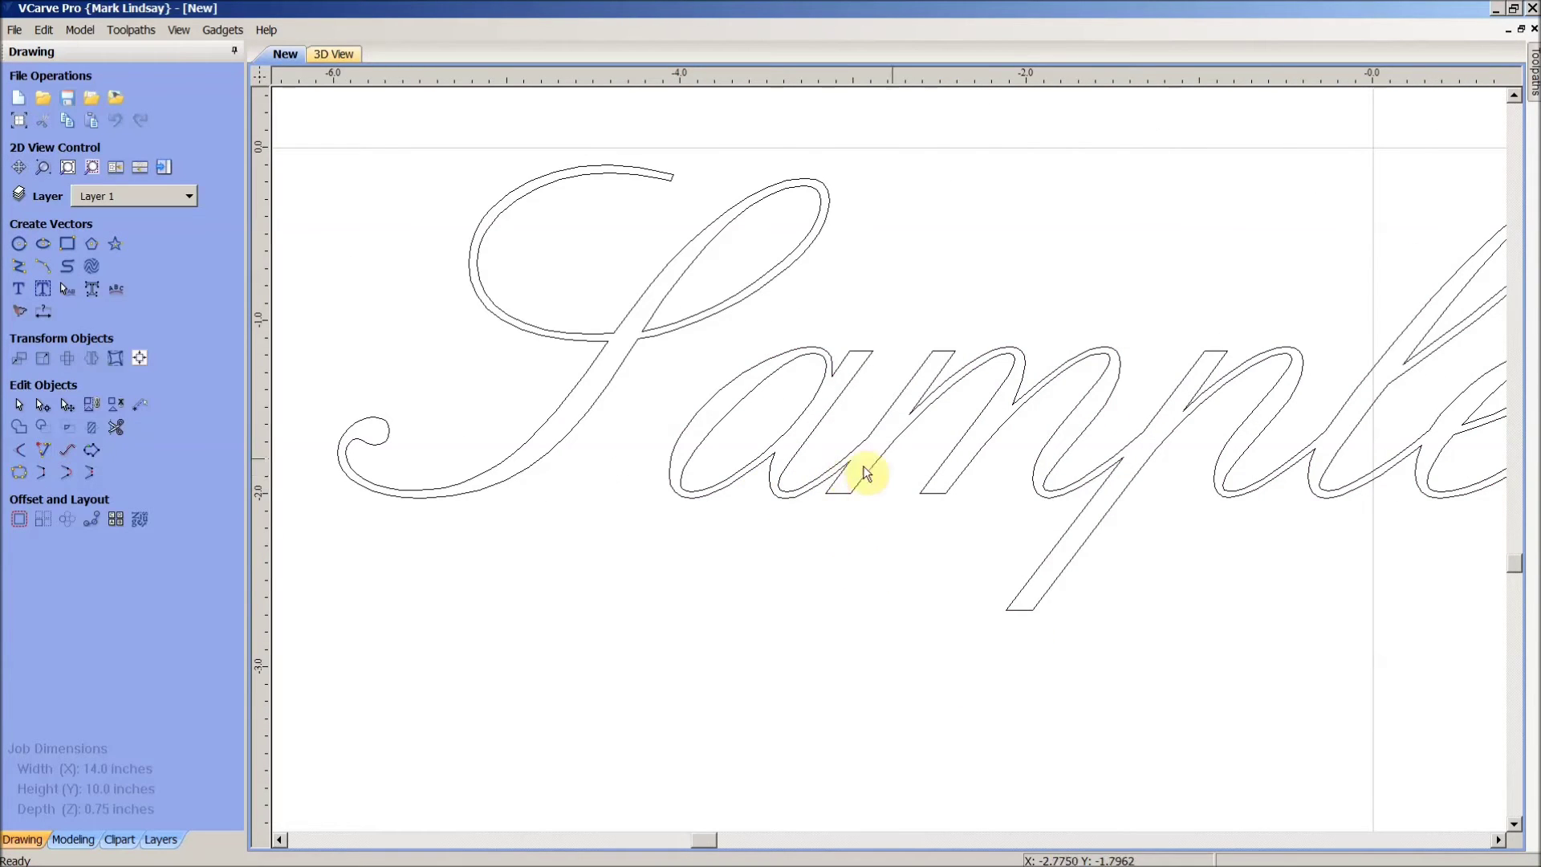
scroll(899, 559, down, 1)
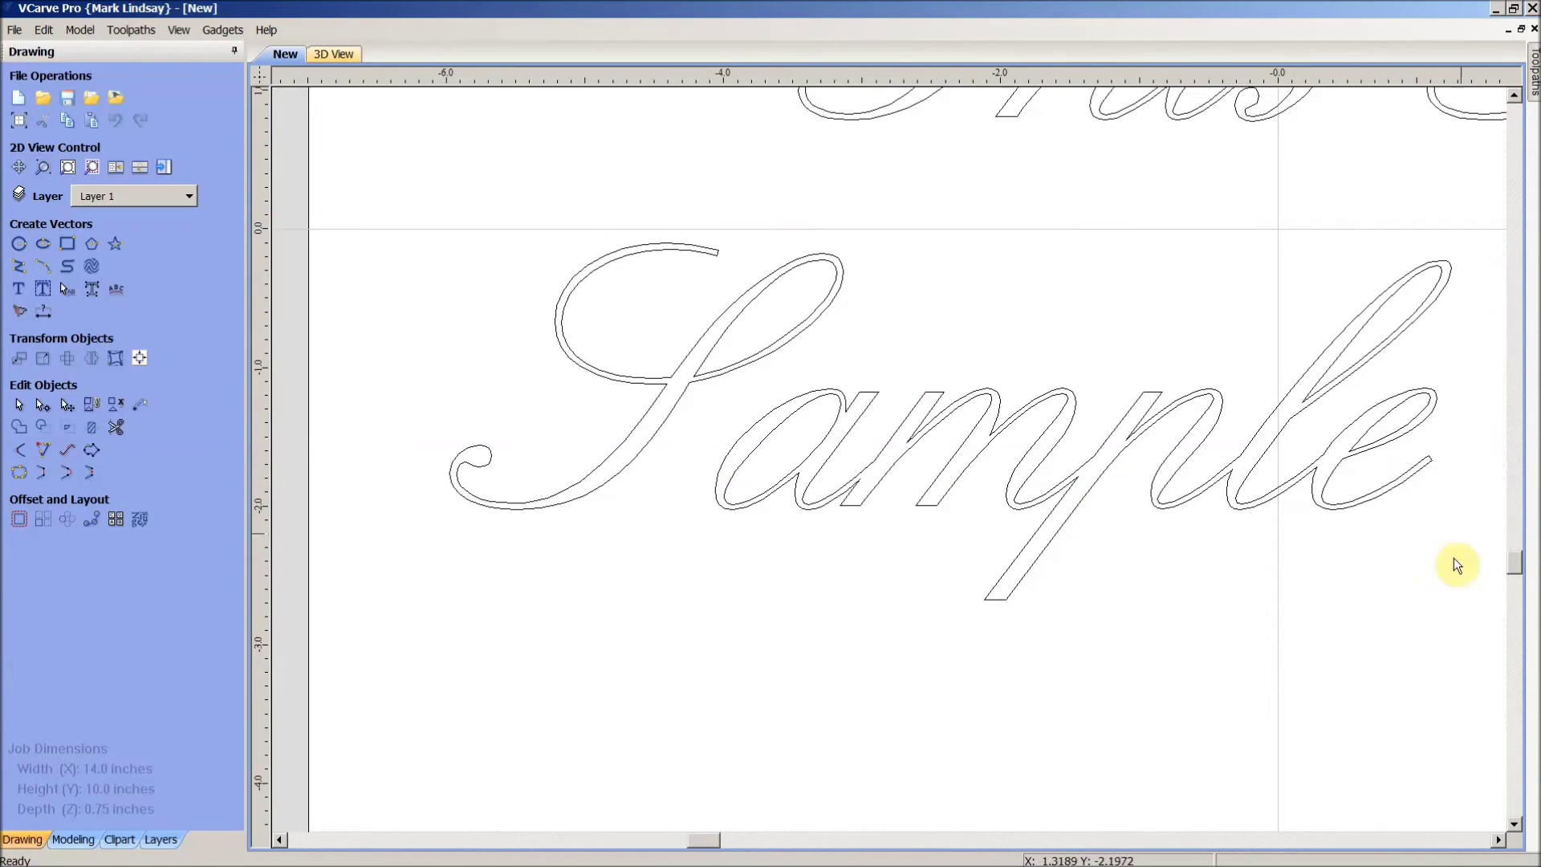
Step: Nudge the t of "Text" slightly left so the end of the x's tail overlaps its stem
scroll(961, 522, down, 1)
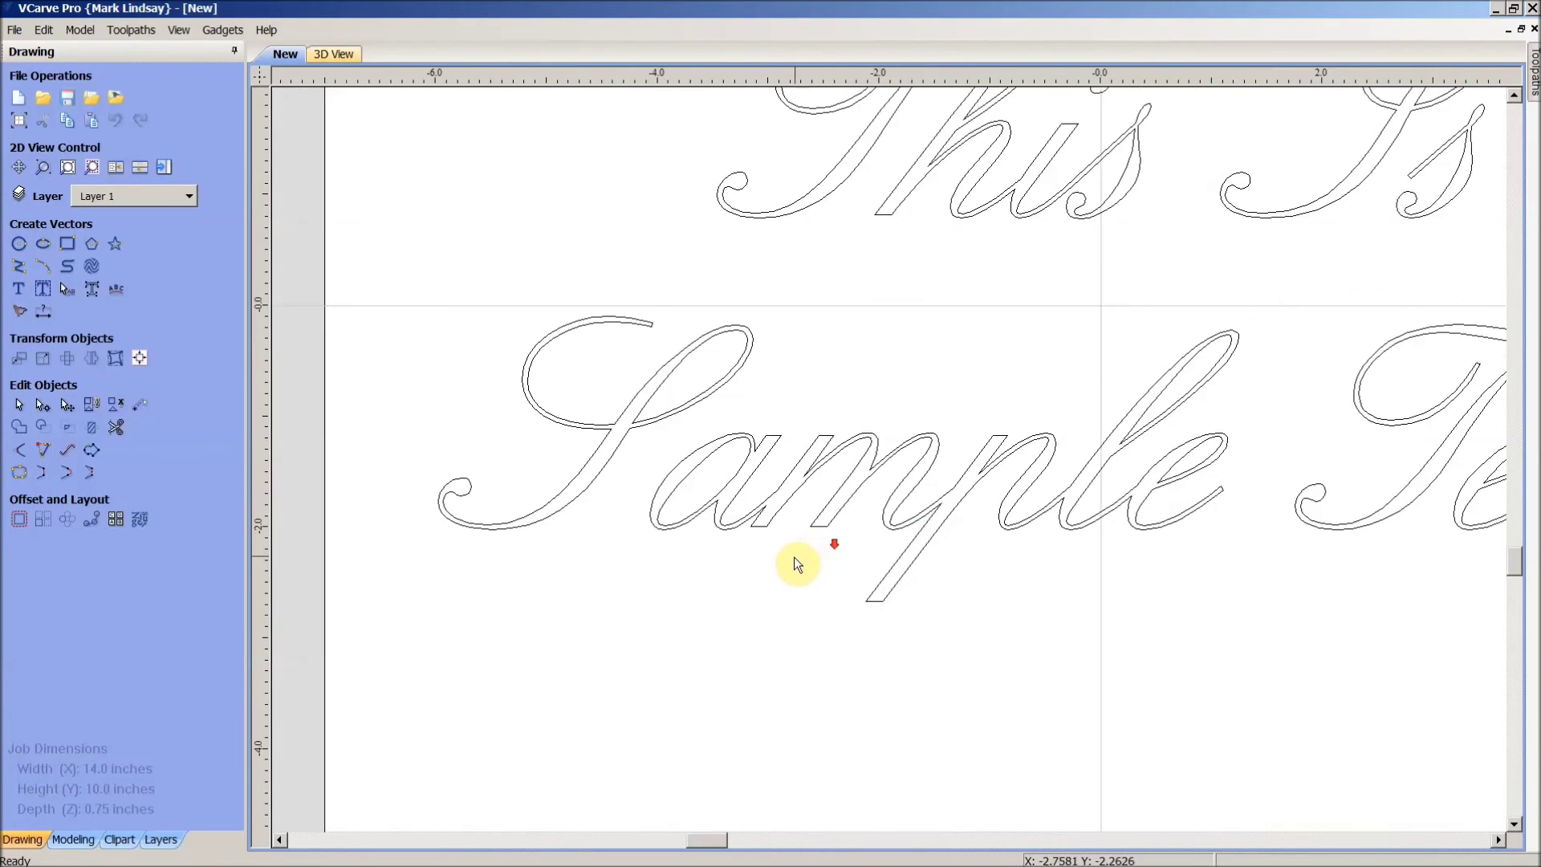
scroll(786, 557, down, 3)
scroll(1239, 566, up, 5)
scroll(1288, 473, up, 4)
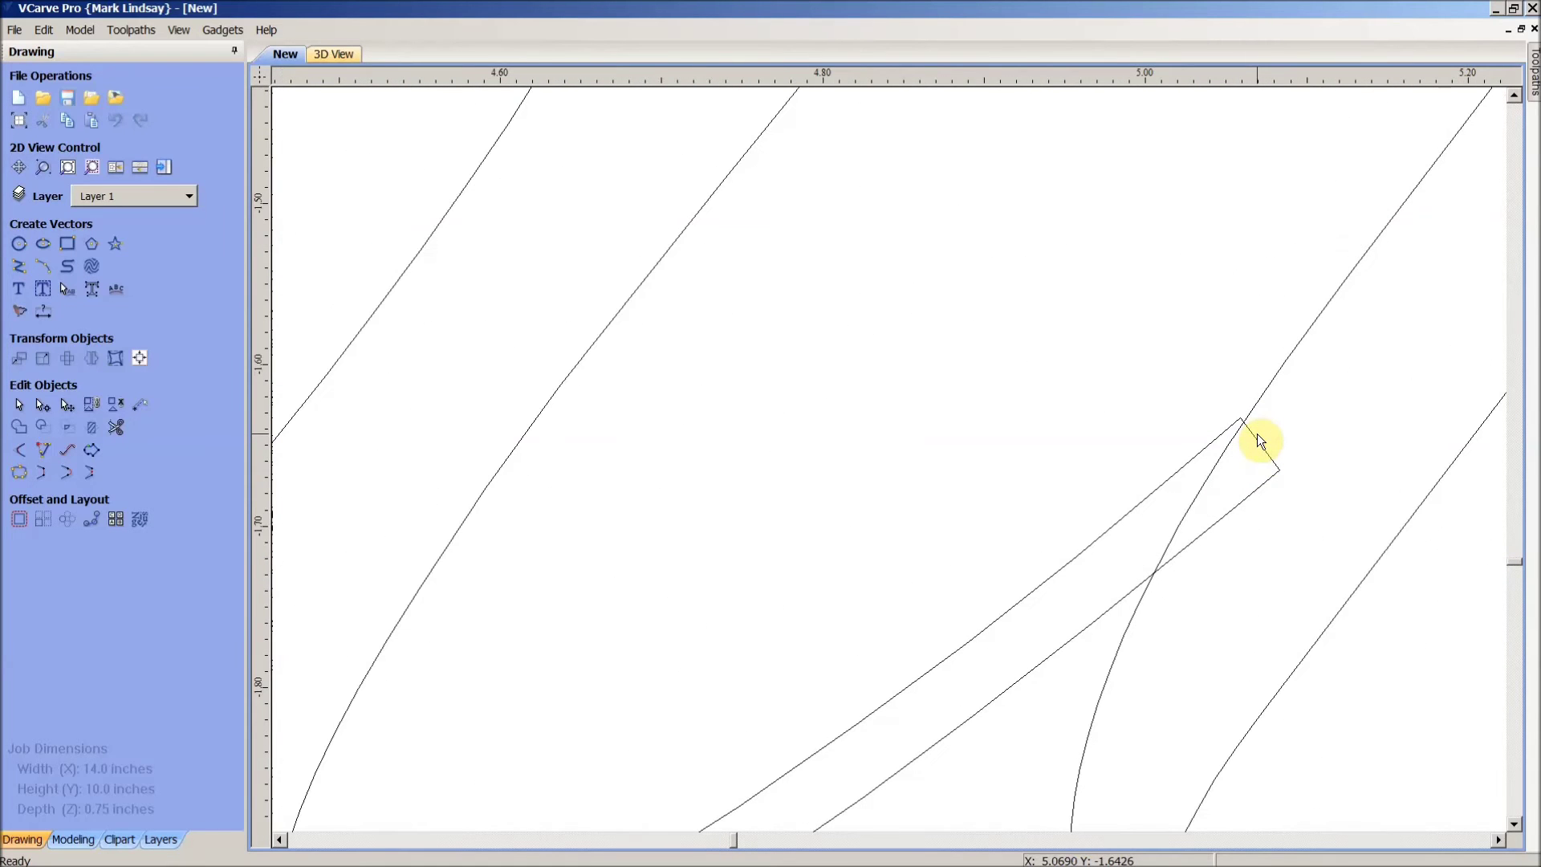
scroll(1257, 433, down, 3)
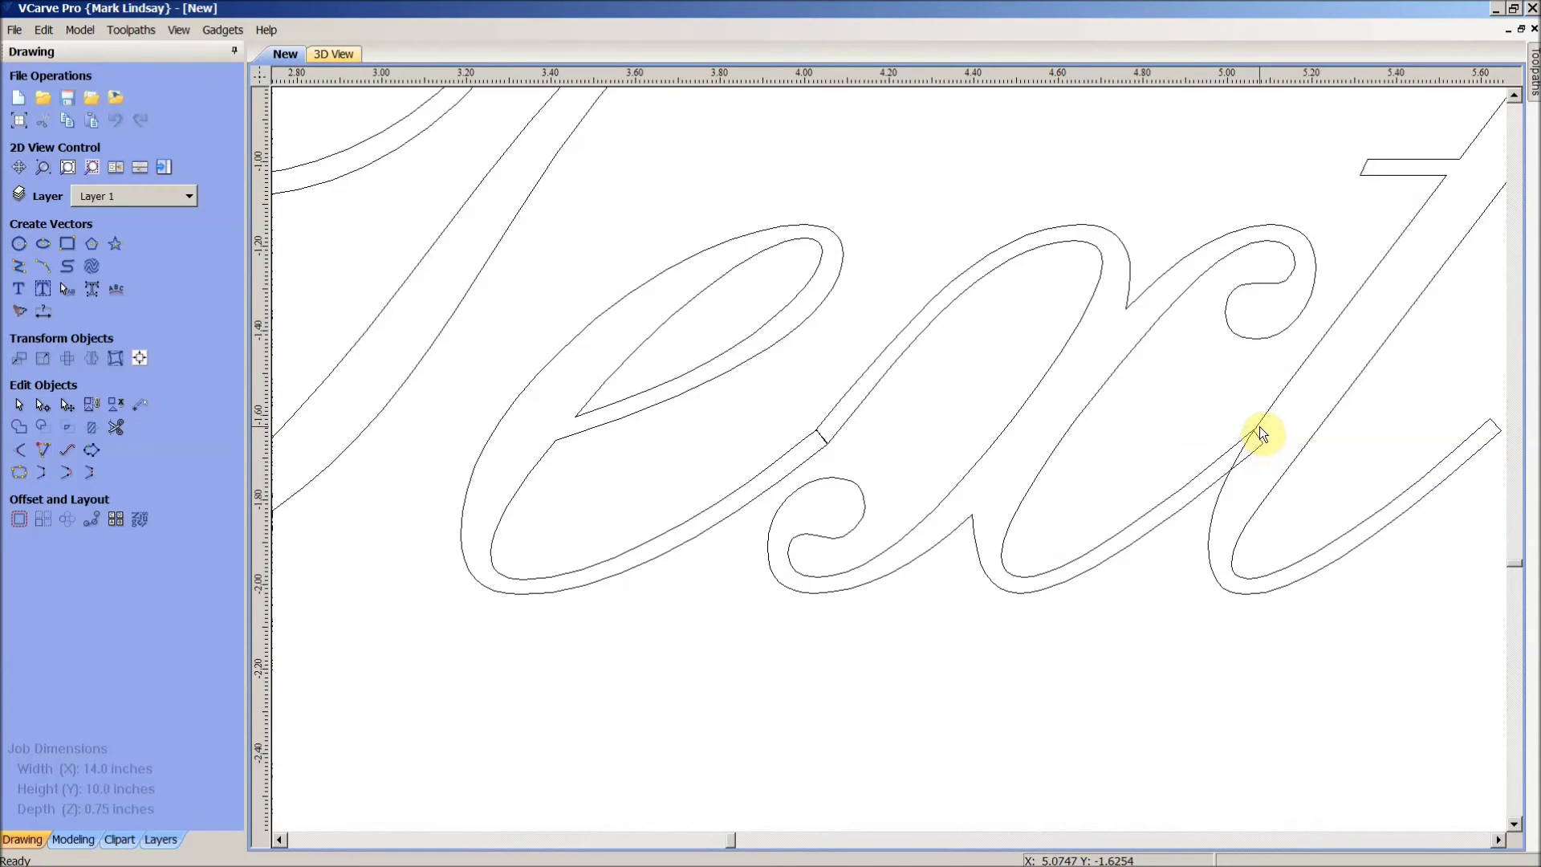
click(1263, 416)
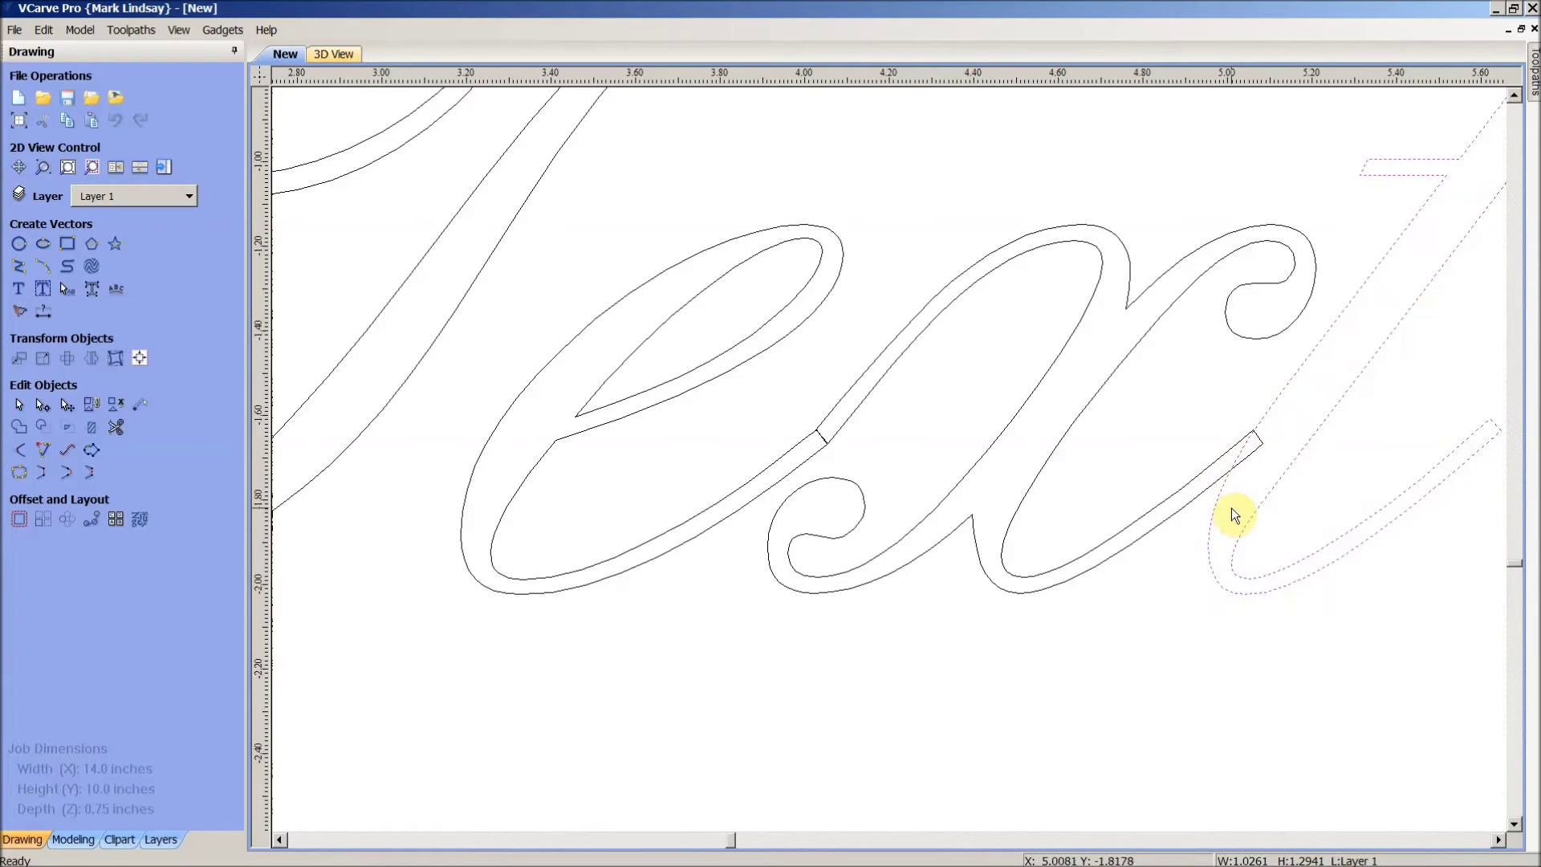
scroll(1234, 482, up, 2)
scroll(1242, 455, up, 1)
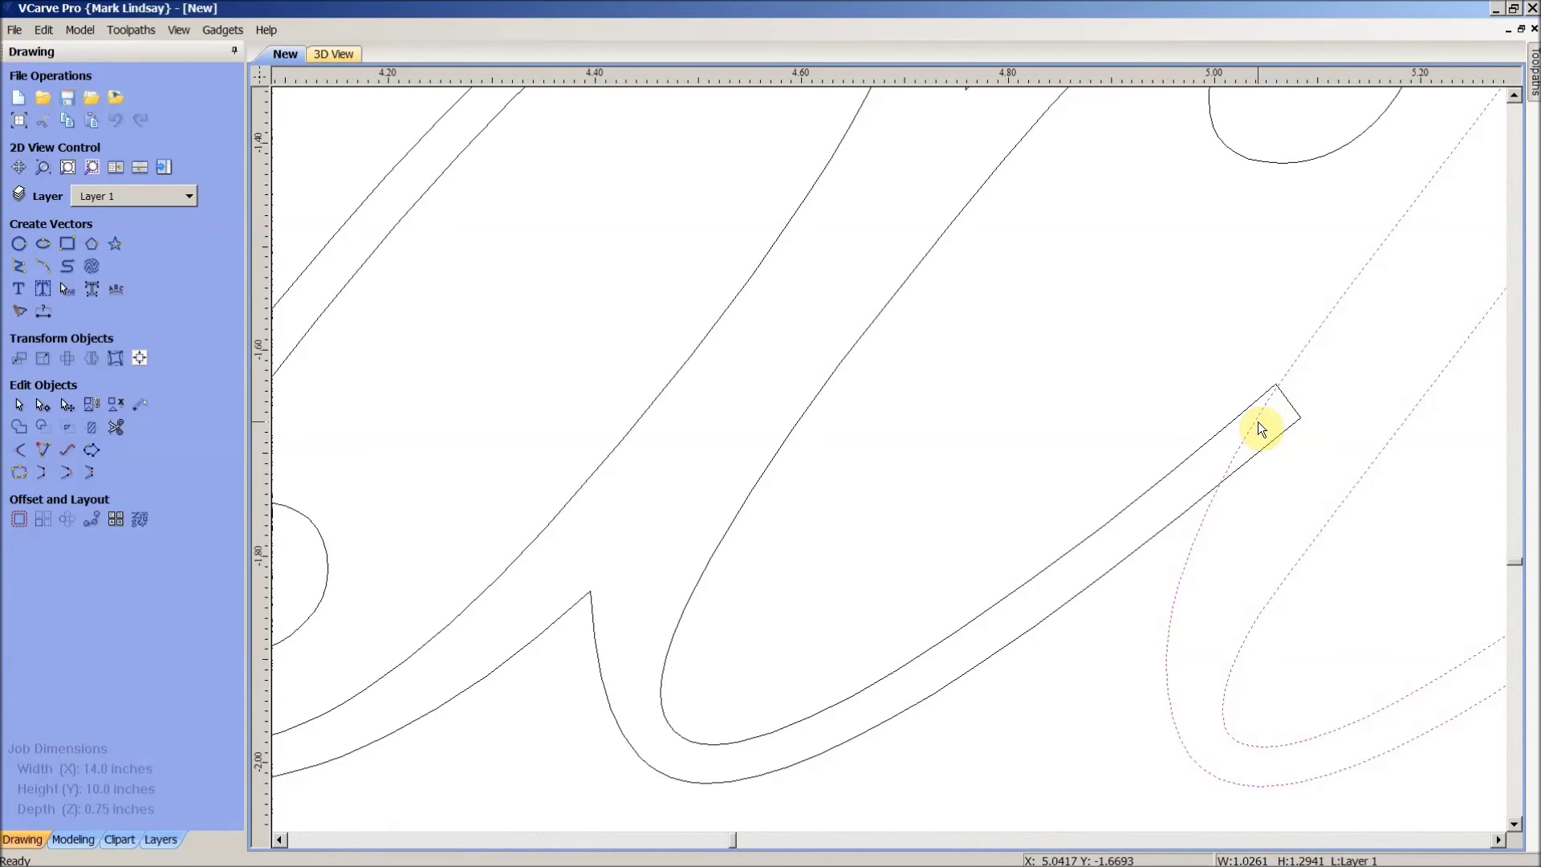
key(Left)
key(Left)
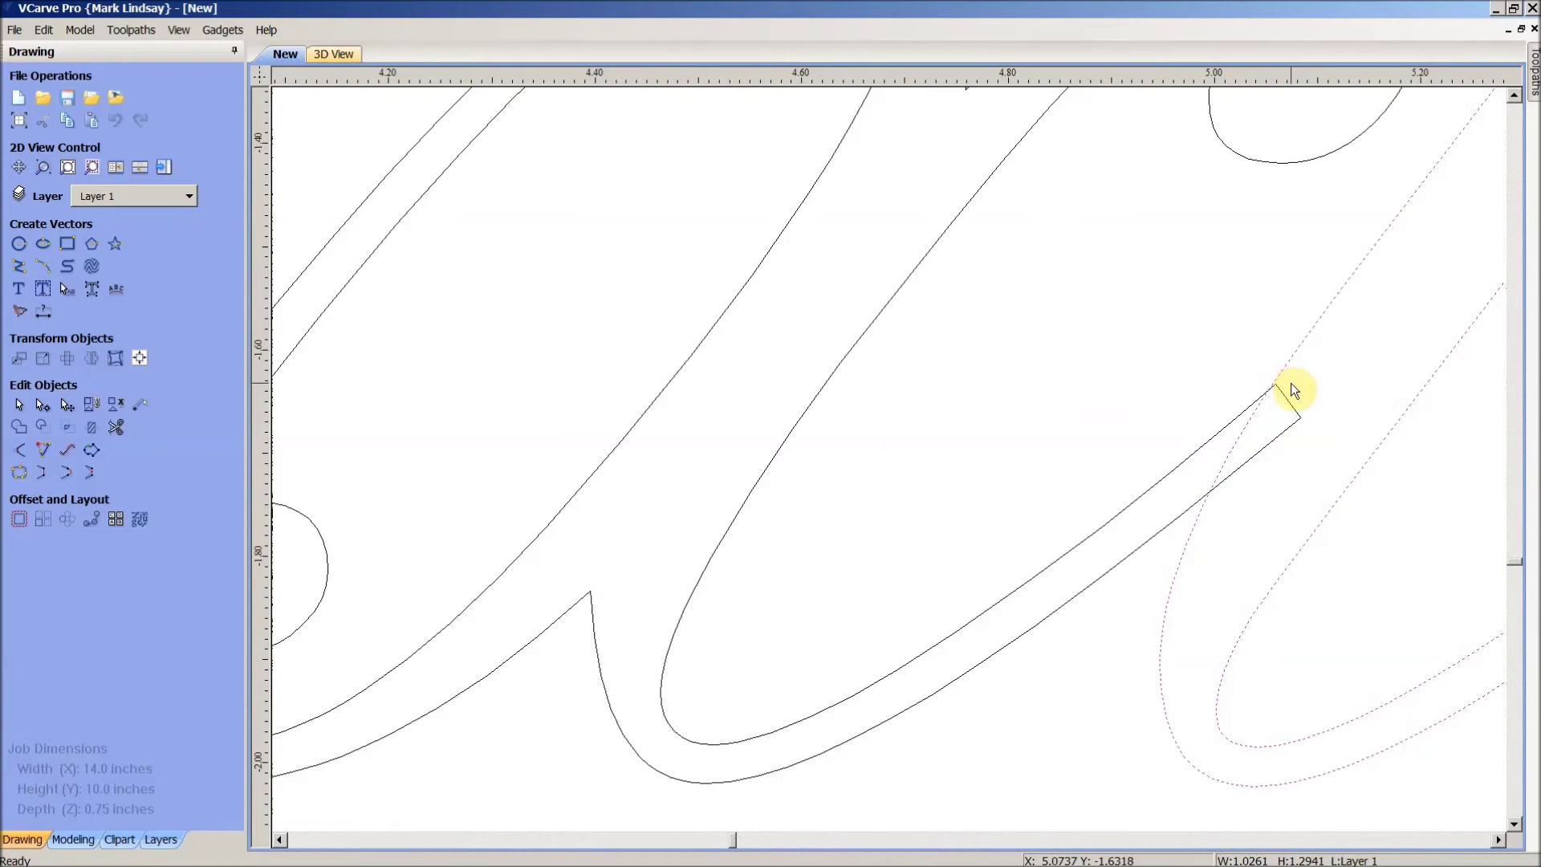
click(1335, 383)
Step: Select the e of "Text" with its inner loop and rotate it slightly counterclockwise at the e-x joint
scroll(1317, 405, down, 3)
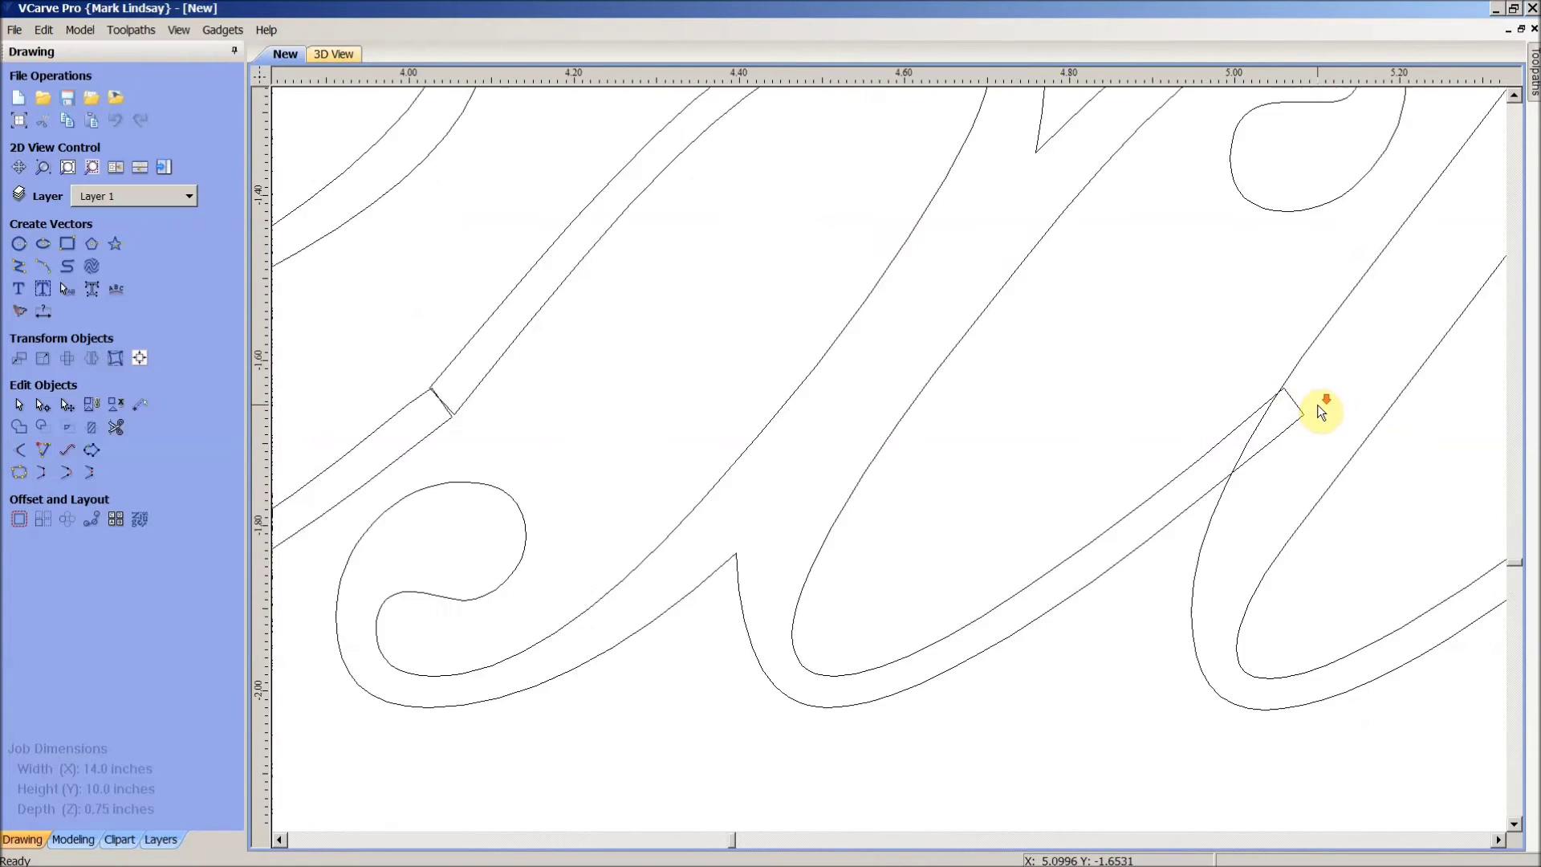
scroll(759, 398, up, 2)
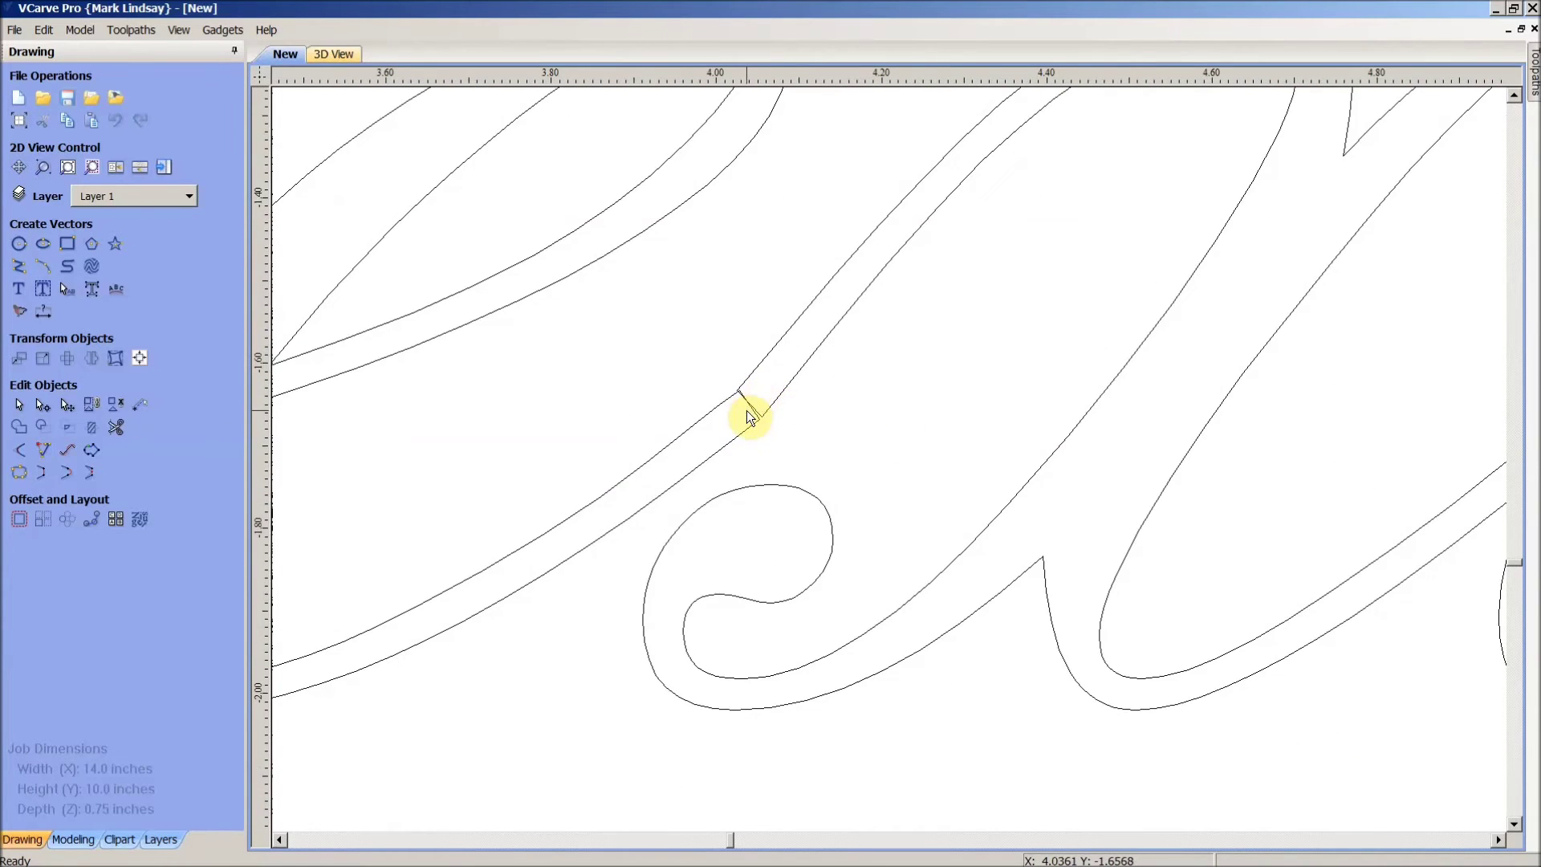
scroll(747, 412, up, 2)
scroll(746, 412, down, 3)
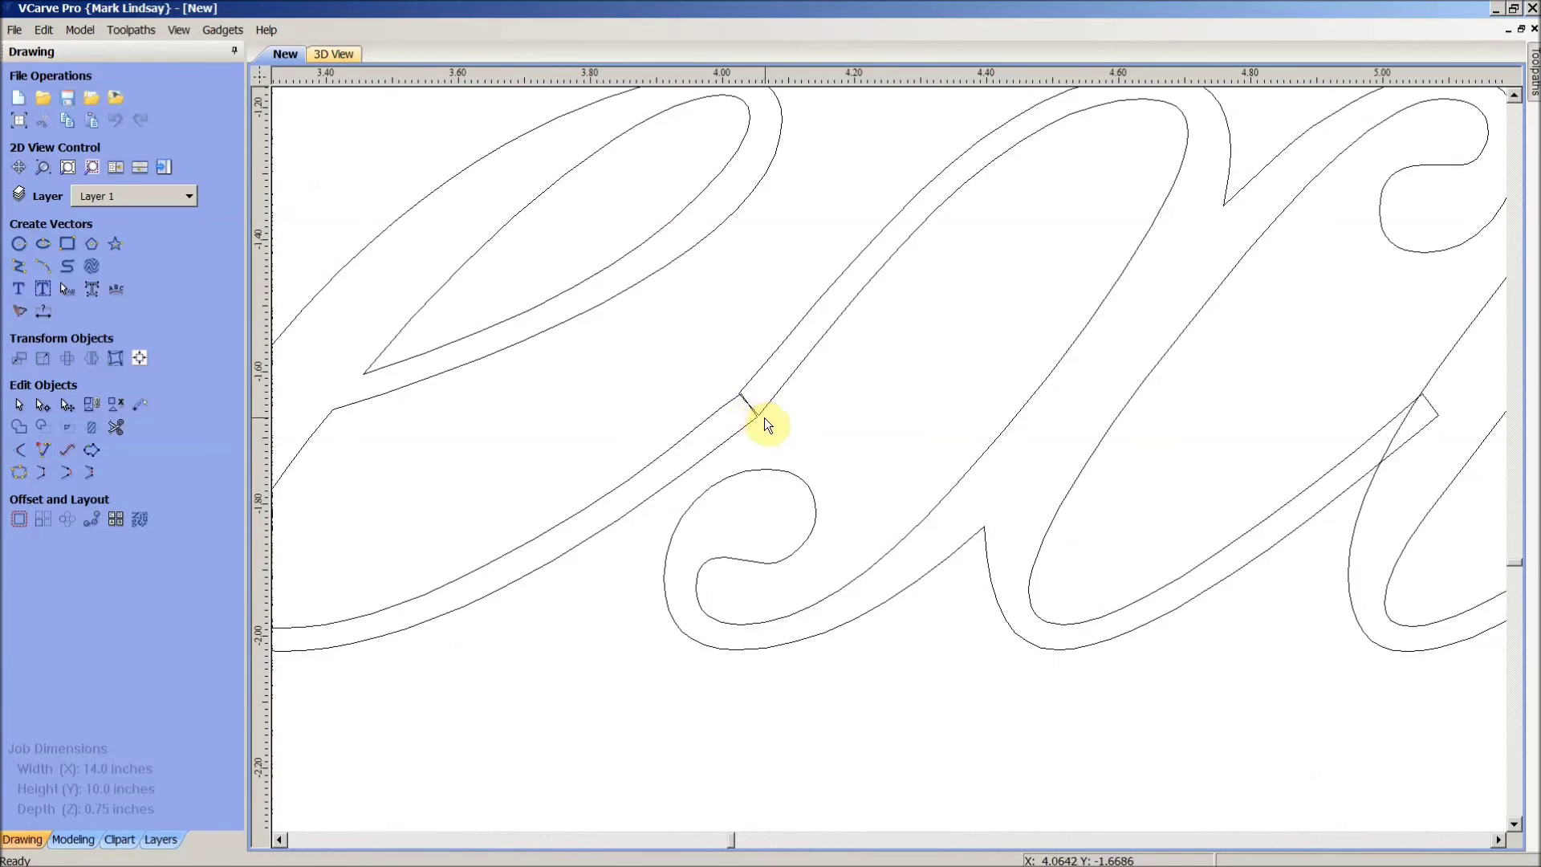
scroll(786, 401, down, 1)
drag(807, 167, 706, 243)
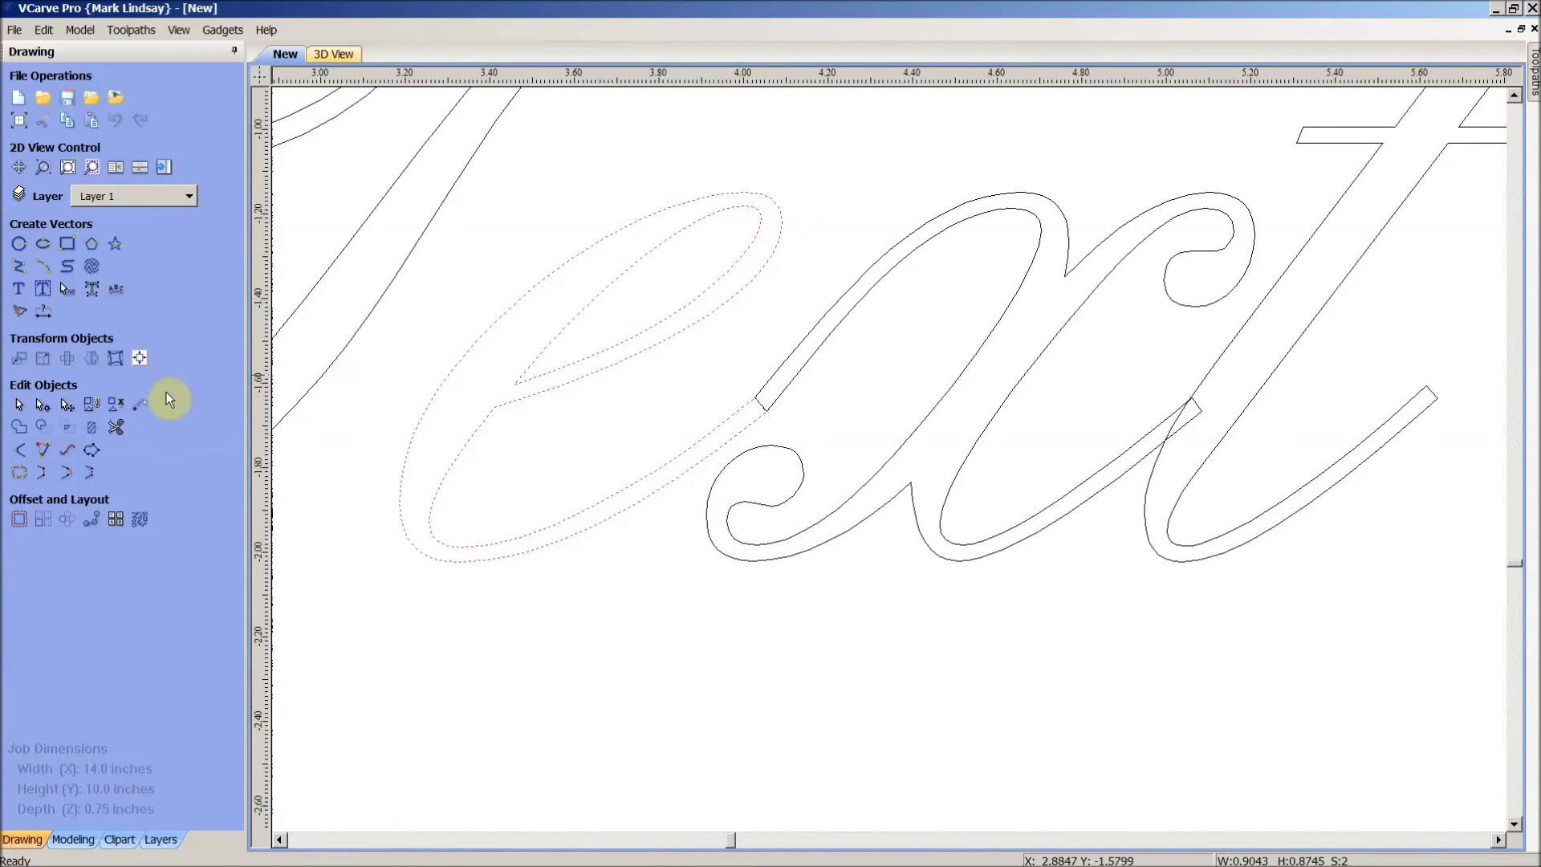
click(67, 411)
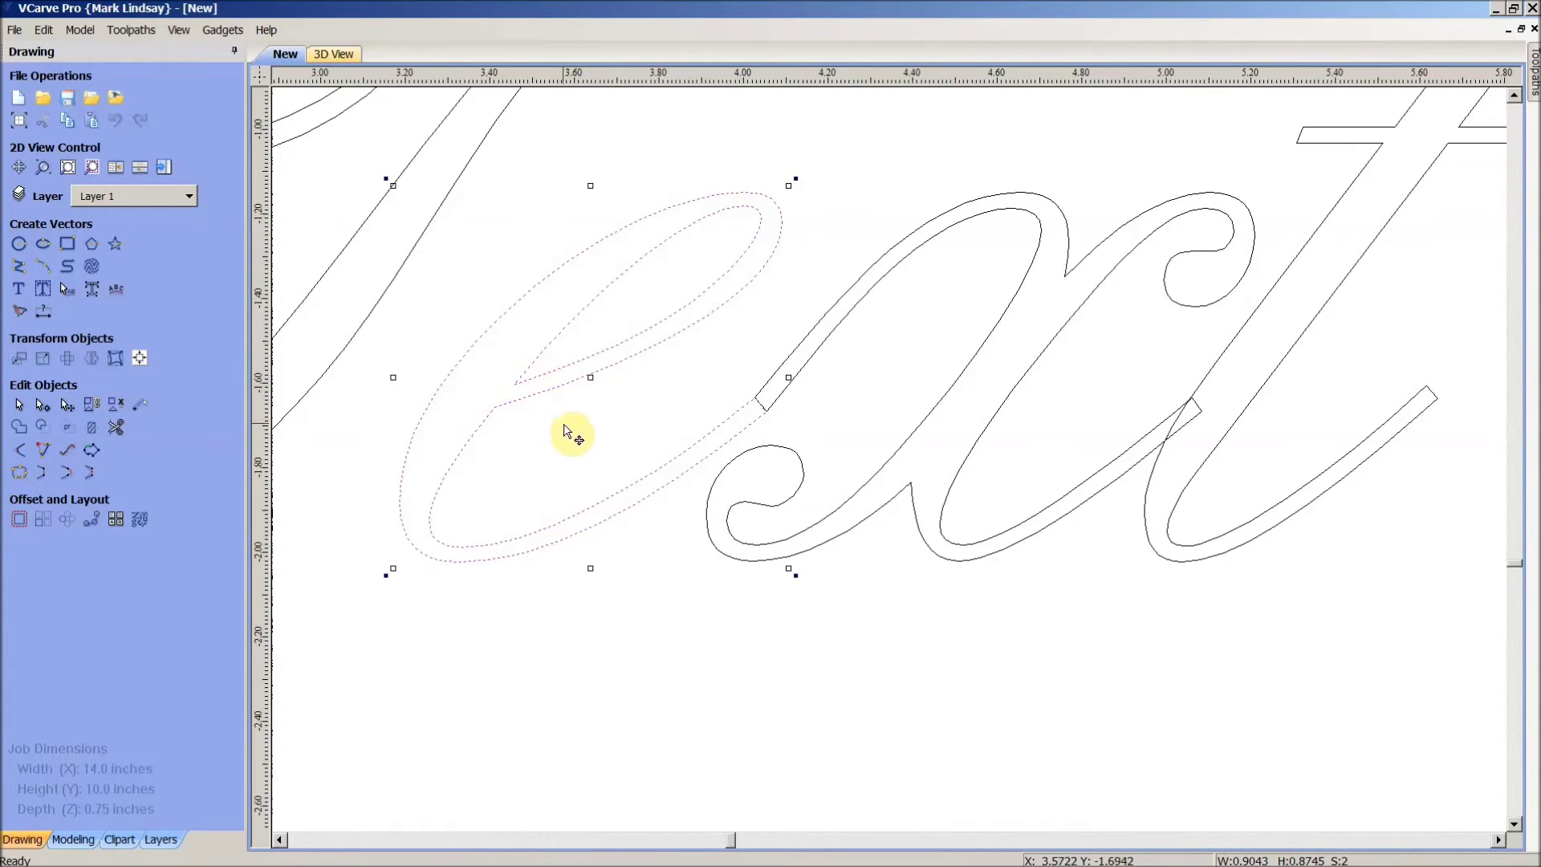
scroll(771, 409, up, 1)
scroll(771, 410, up, 2)
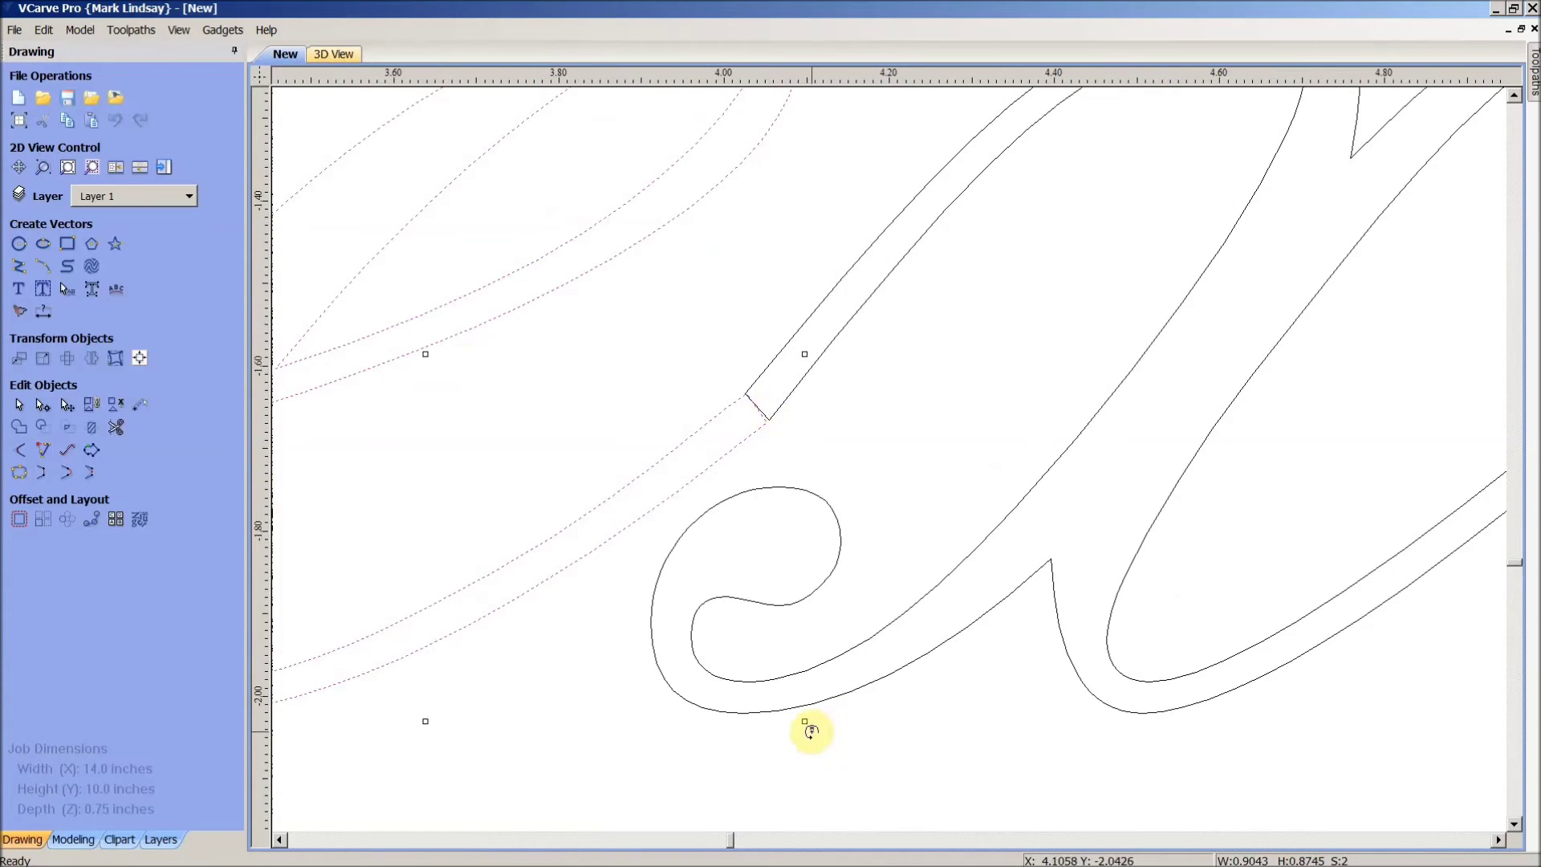
drag(814, 727, 824, 727)
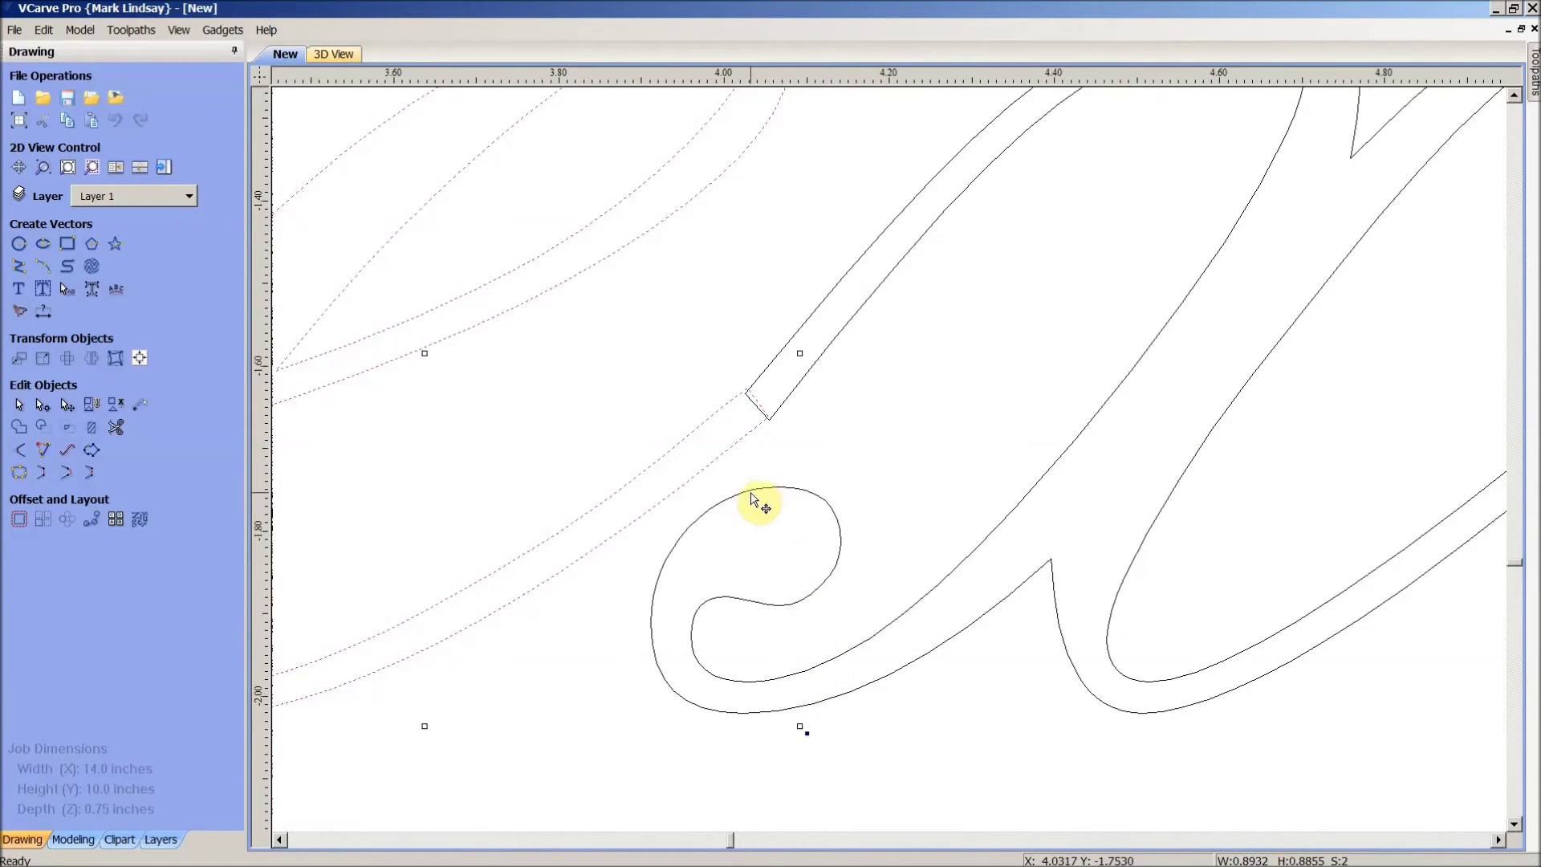
Step: Nudge the rotated e right and down until its tail end slightly overlaps the start of the x with the edges aligned
scroll(752, 413, up, 3)
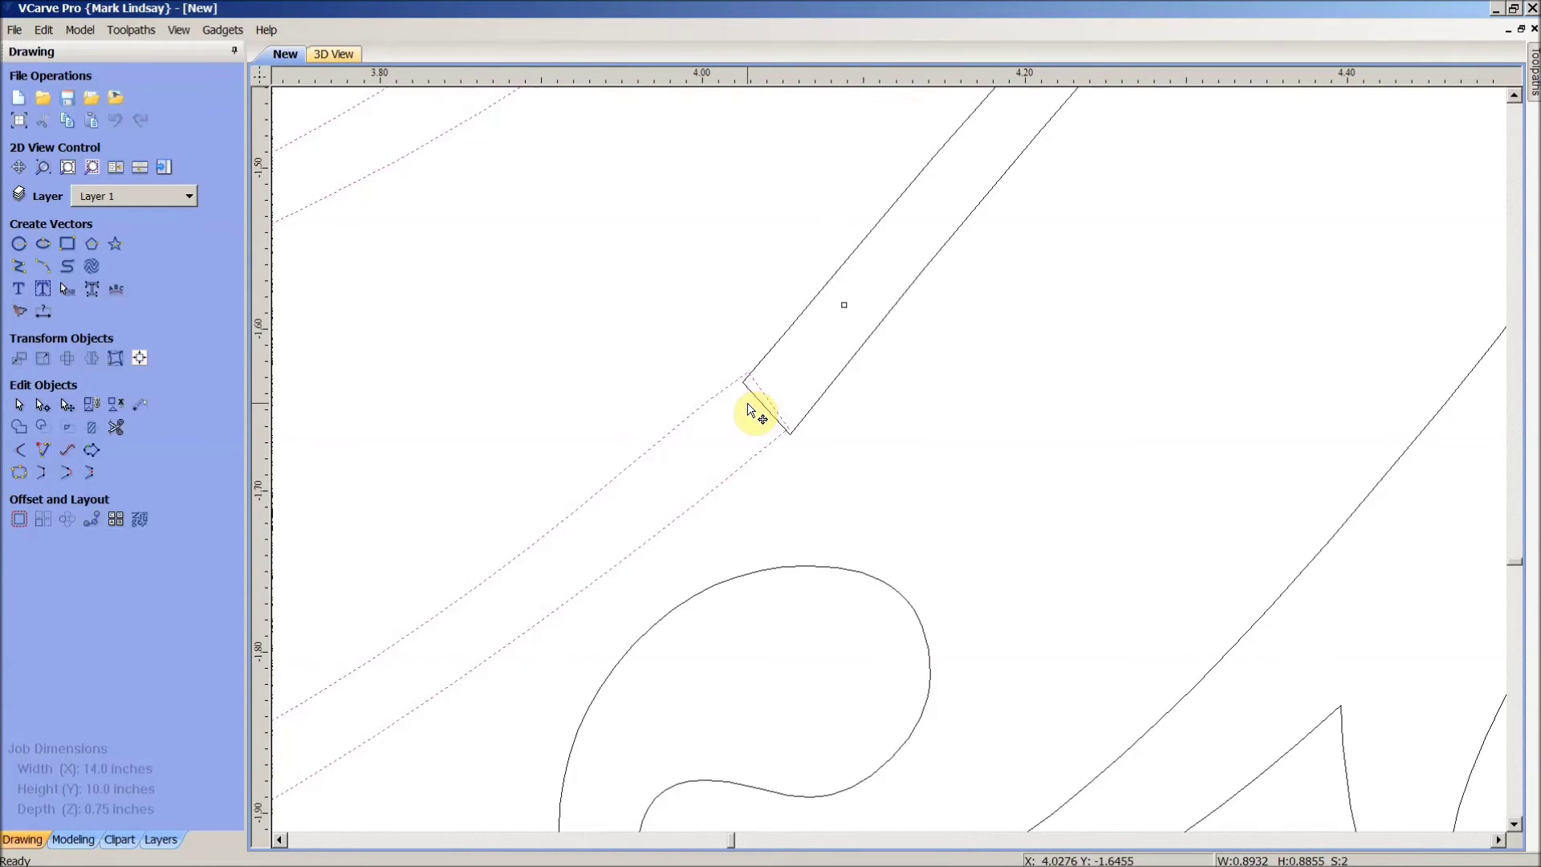
scroll(753, 412, up, 1)
scroll(766, 437, up, 1)
key(Right)
key(Right)
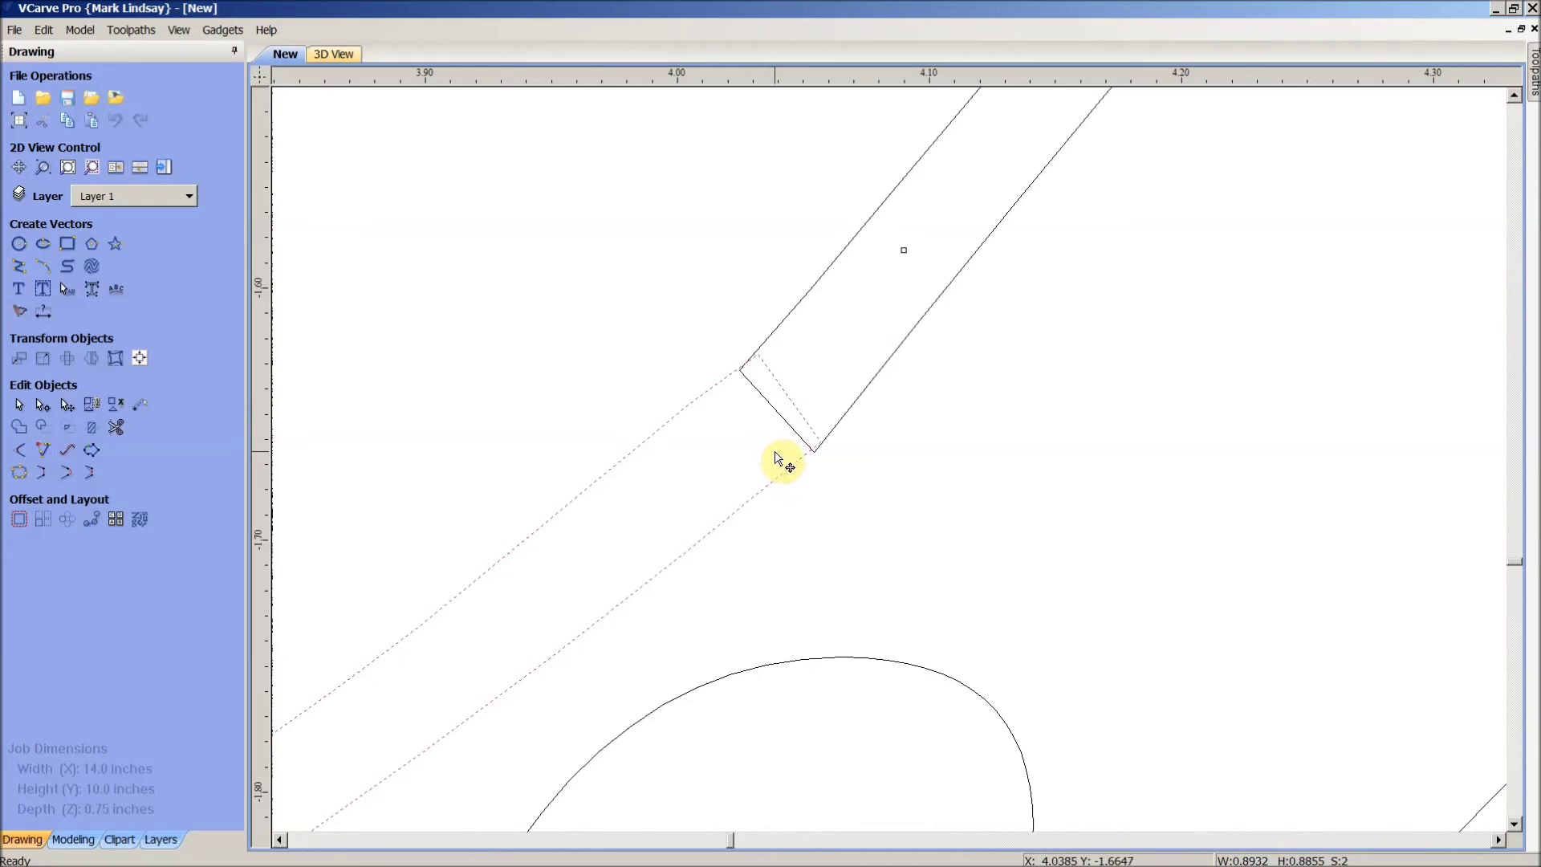
key(Down)
key(Down)
key(Left)
key(Left)
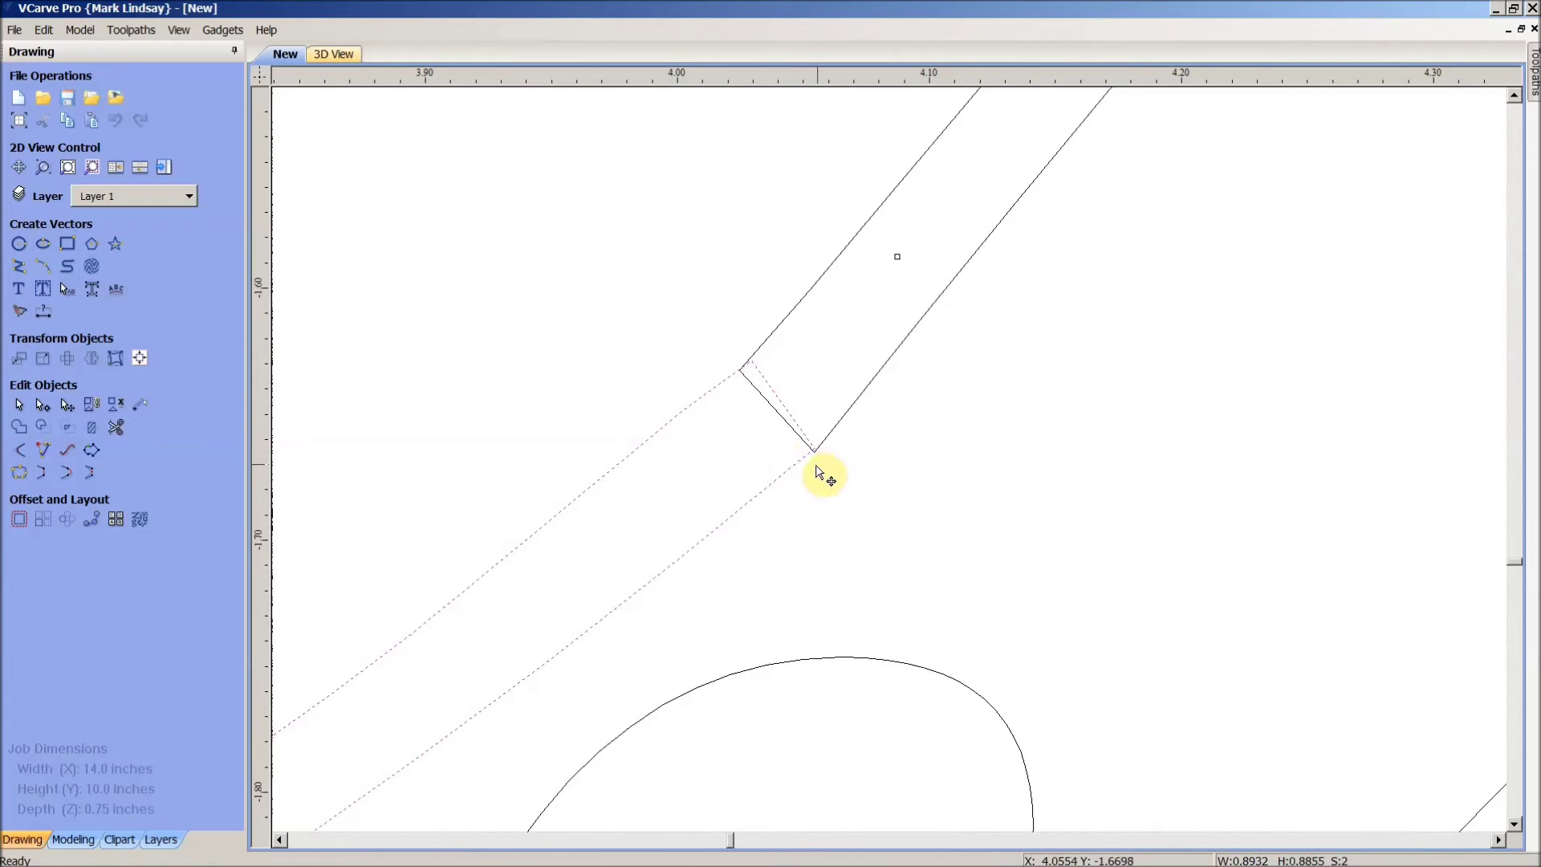
scroll(809, 441, up, 1)
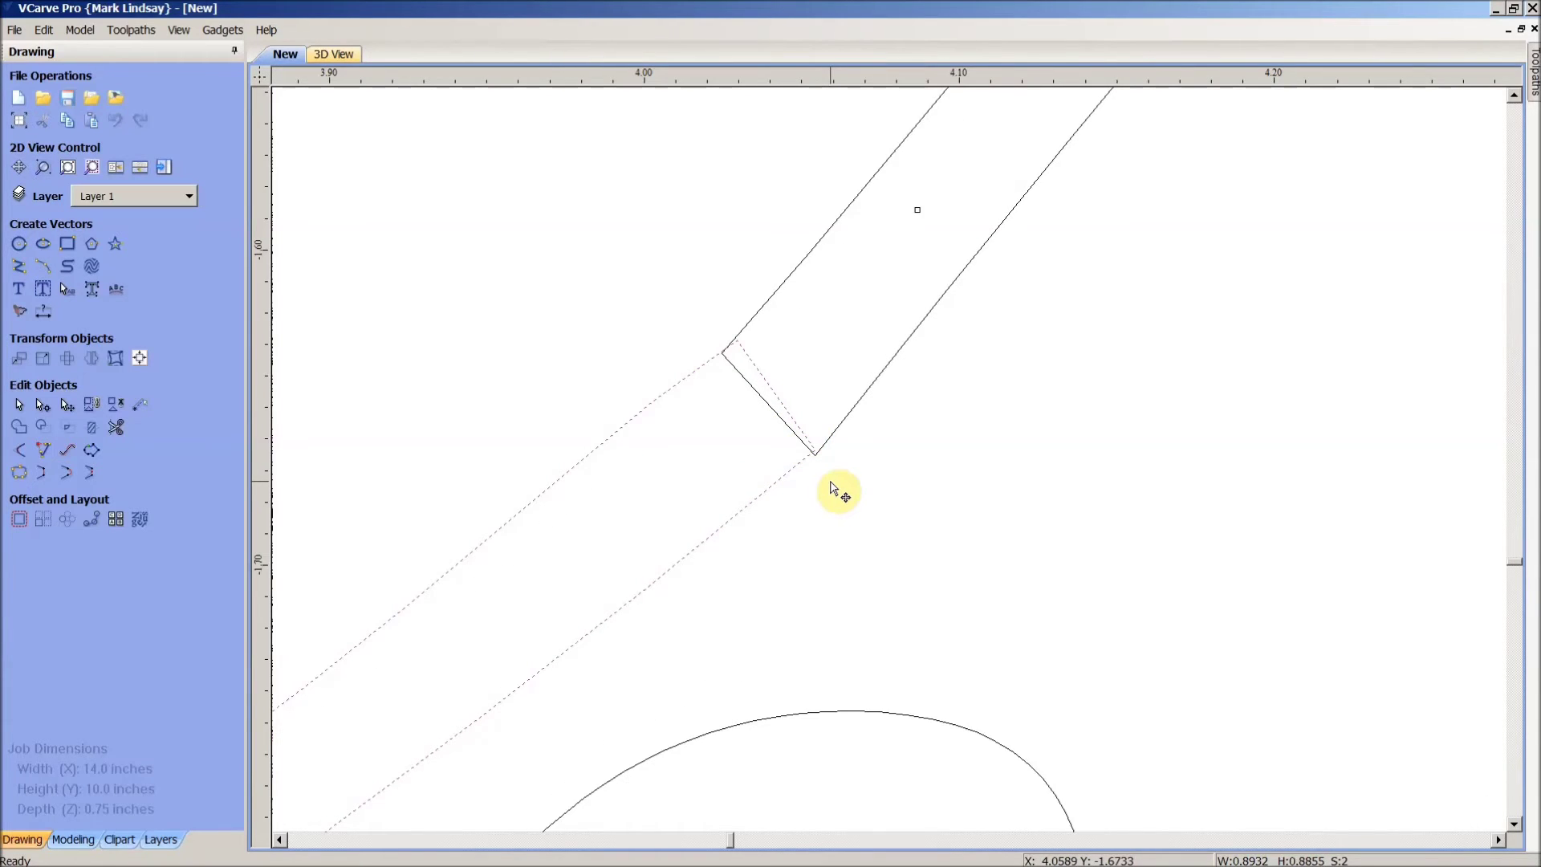
key(Right)
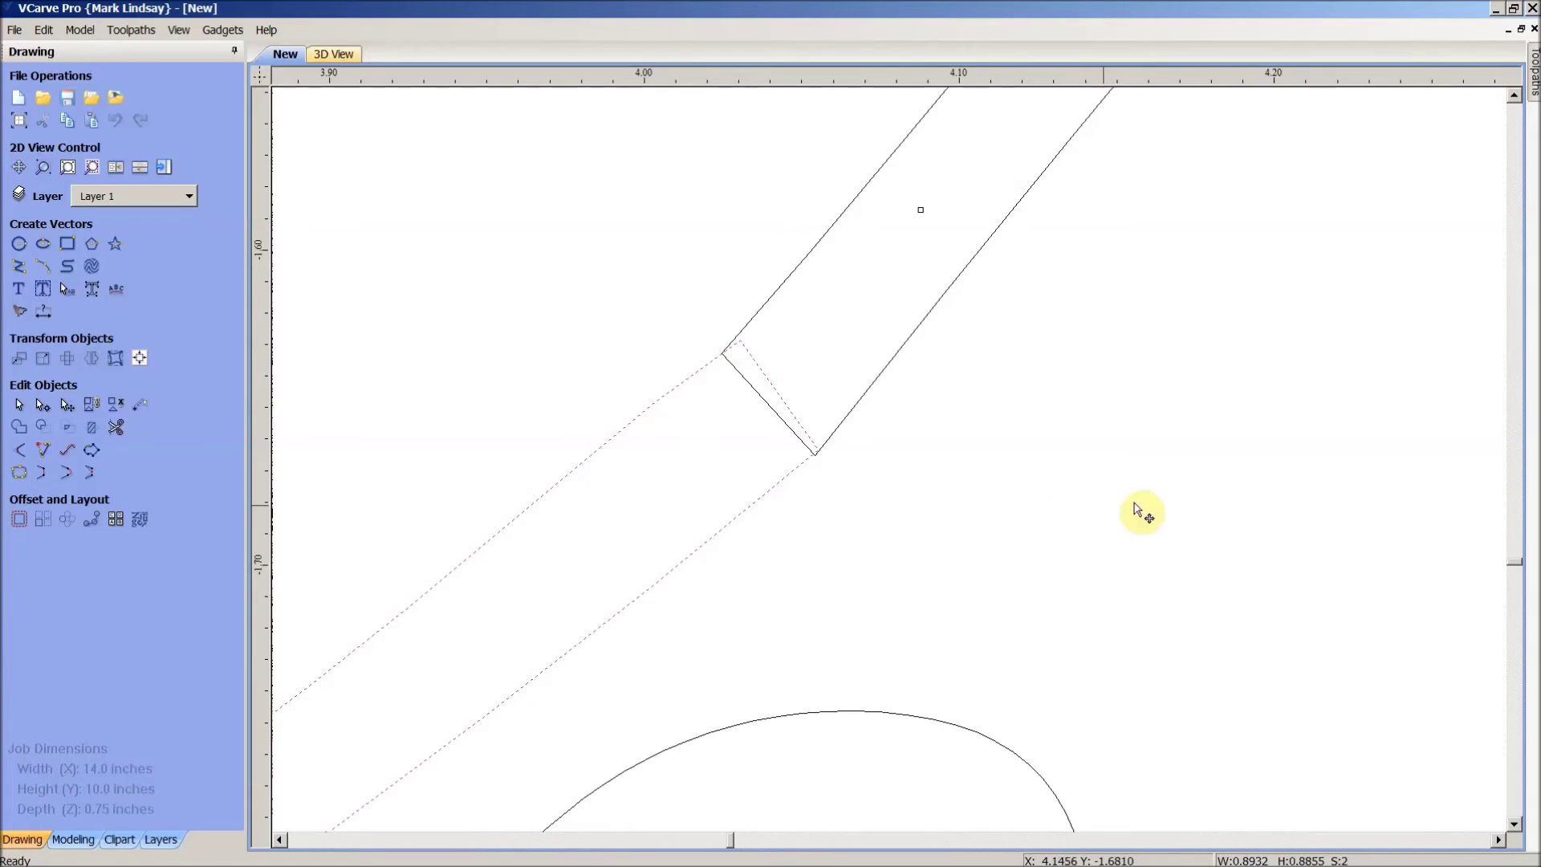
click(1244, 488)
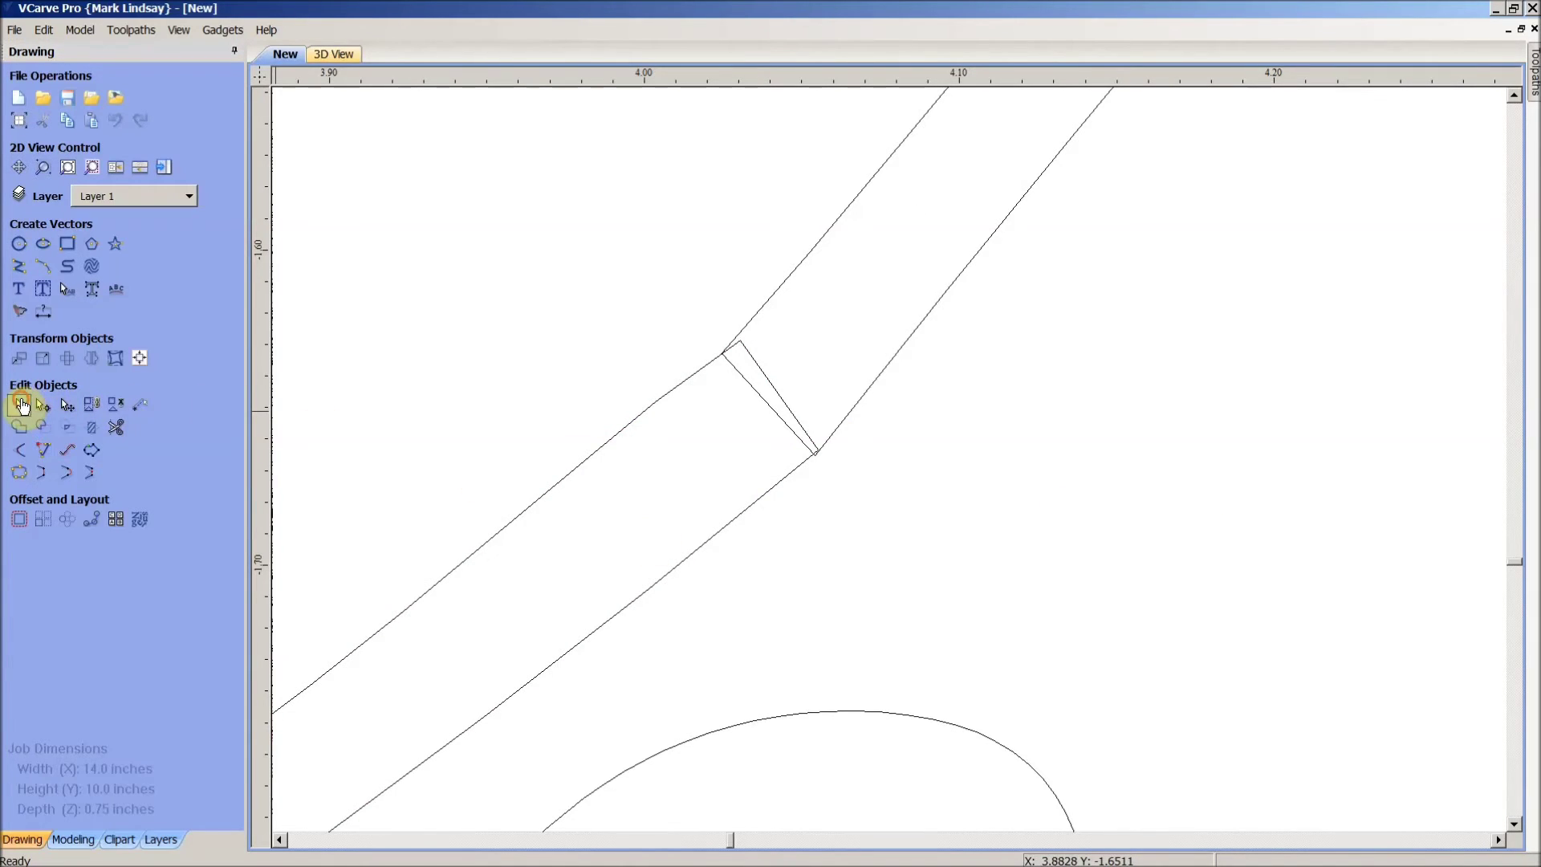
Step: Trim away the overlapping end lines inside the e-x joint with Interactive Vector Trim, rejoining the trimmed sections
scroll(906, 568, down, 2)
scroll(960, 534, down, 1)
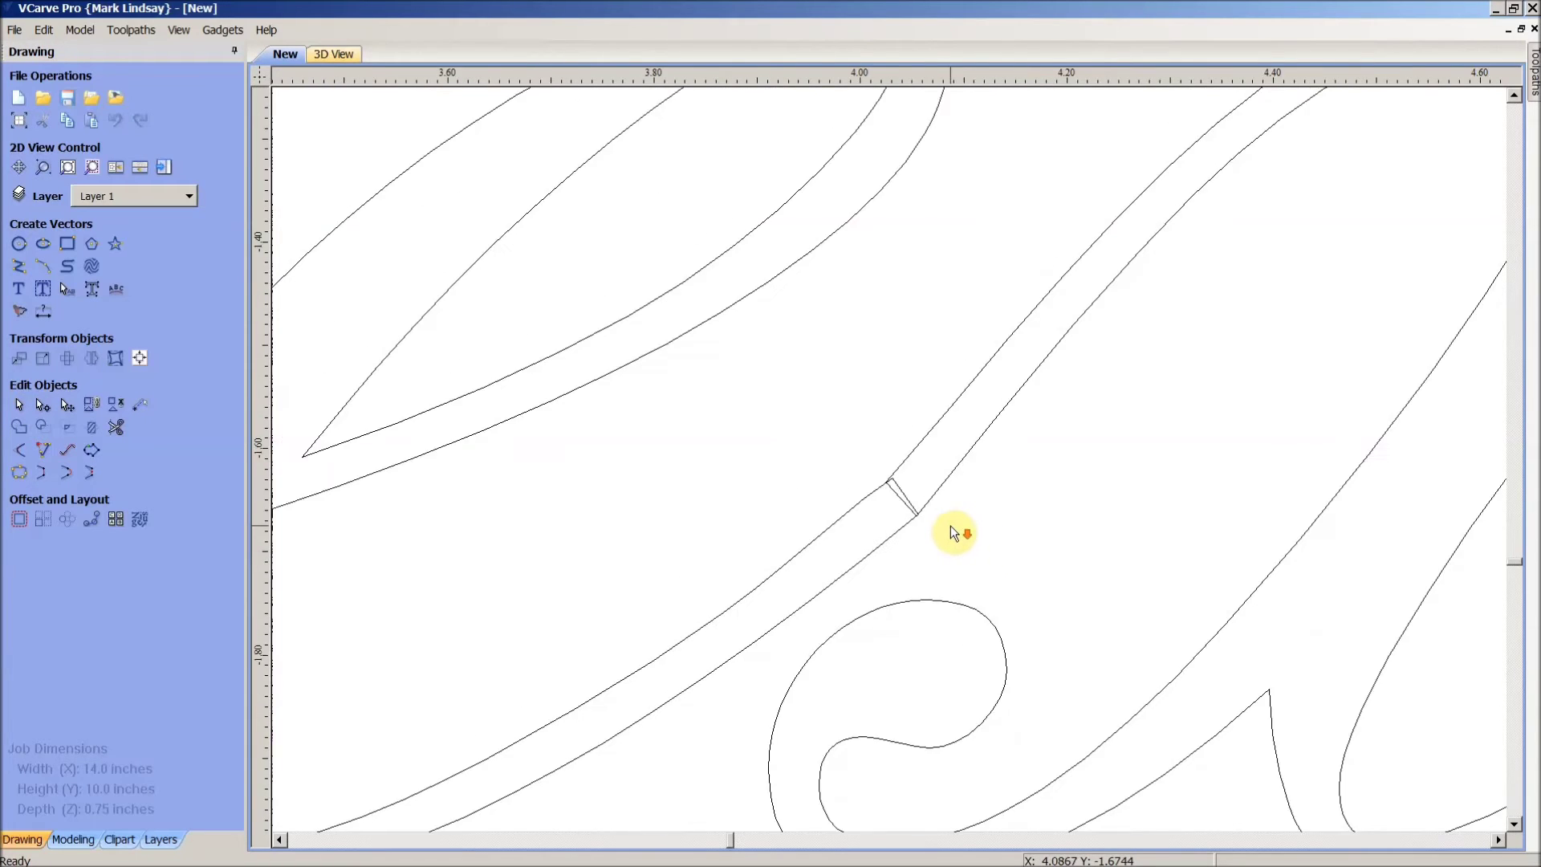
scroll(951, 525, down, 1)
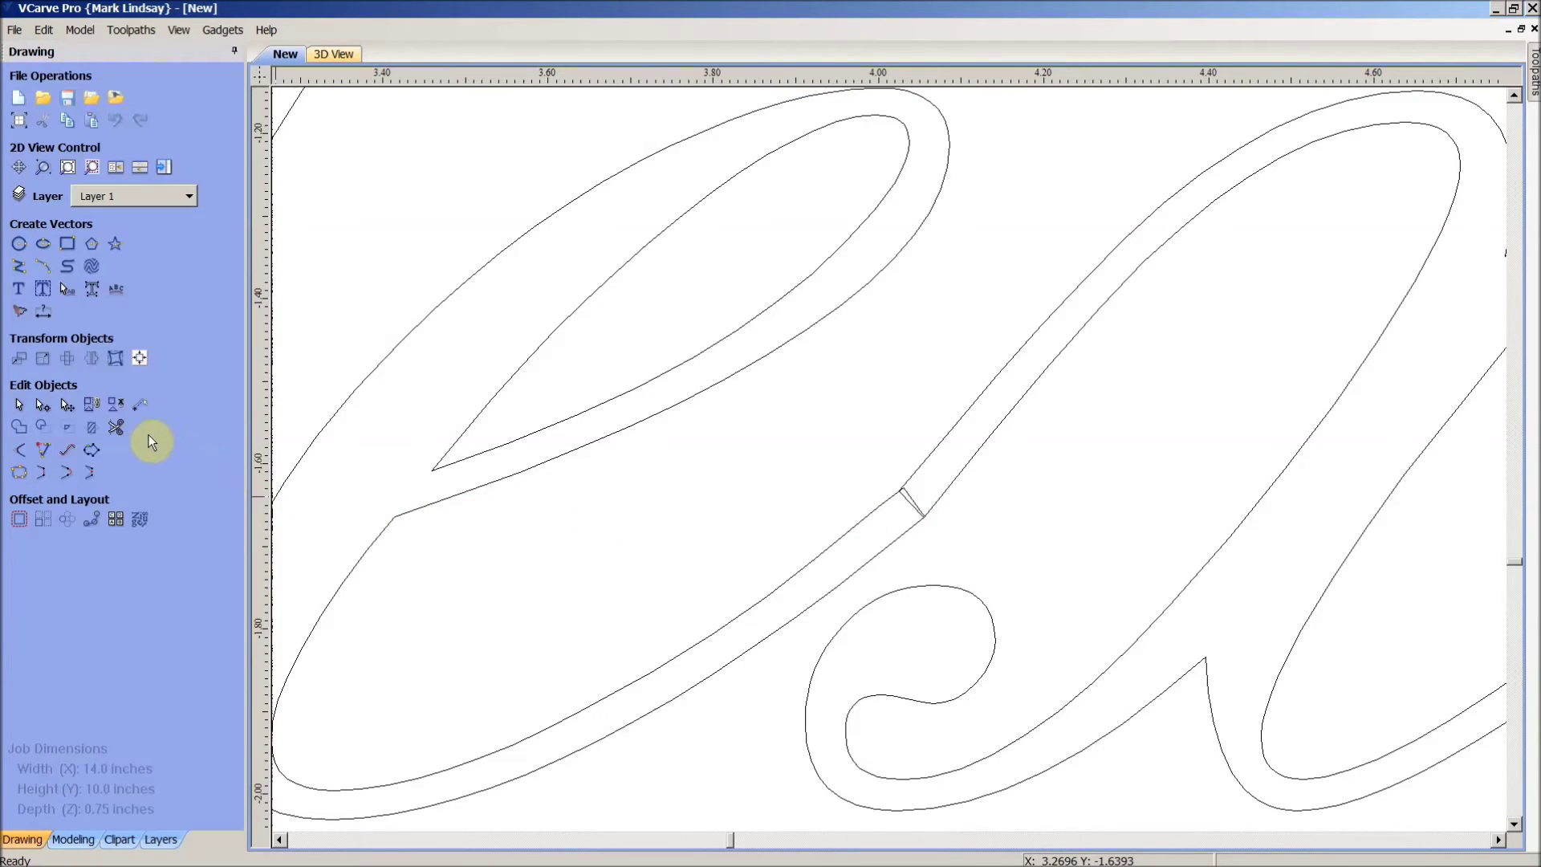
click(117, 428)
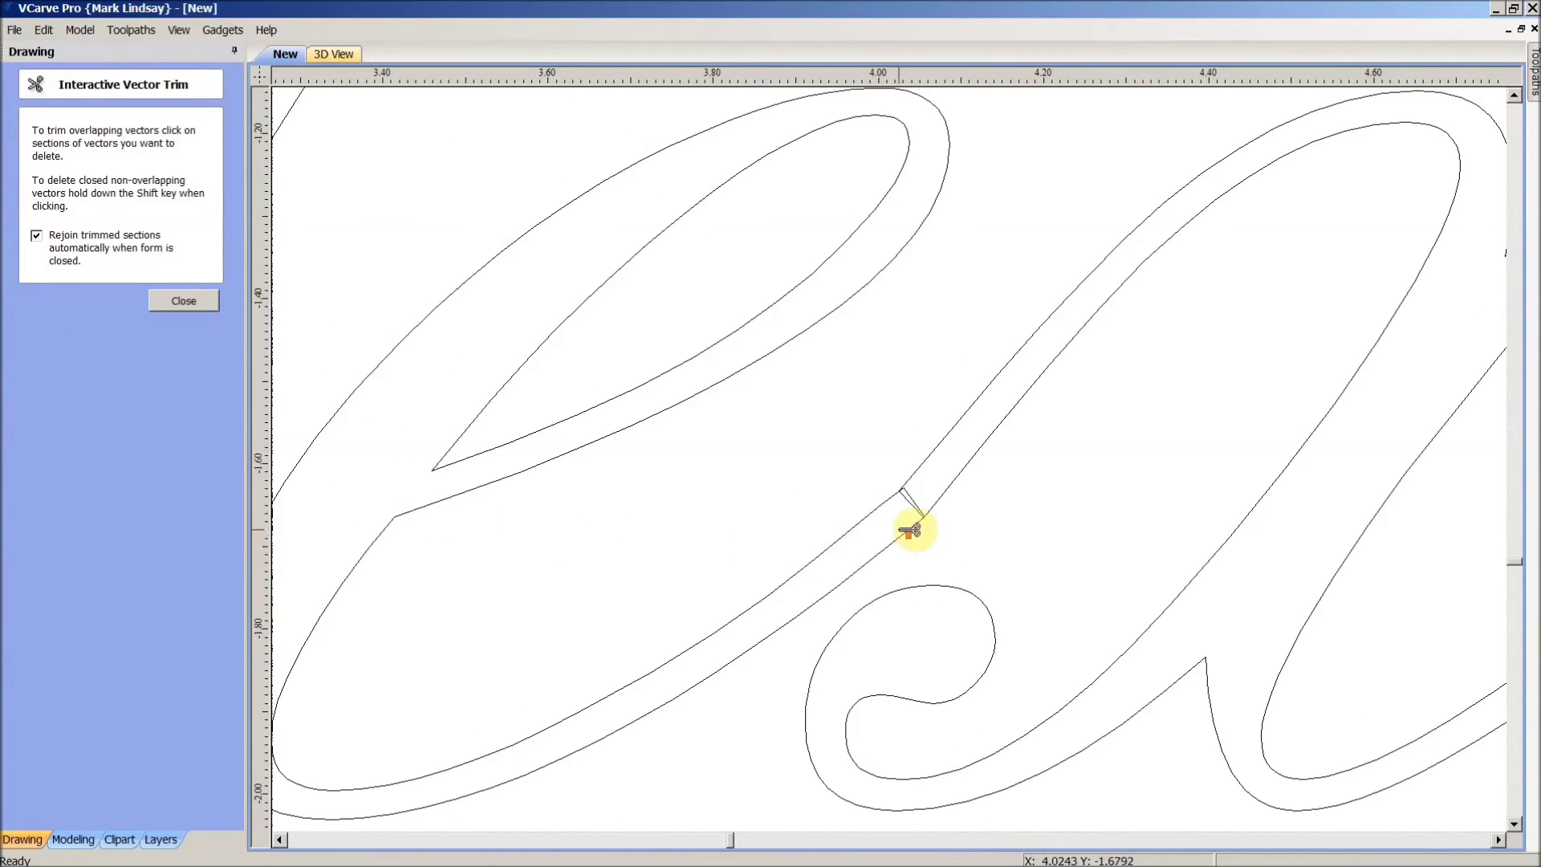
scroll(911, 520, up, 2)
scroll(917, 514, up, 1)
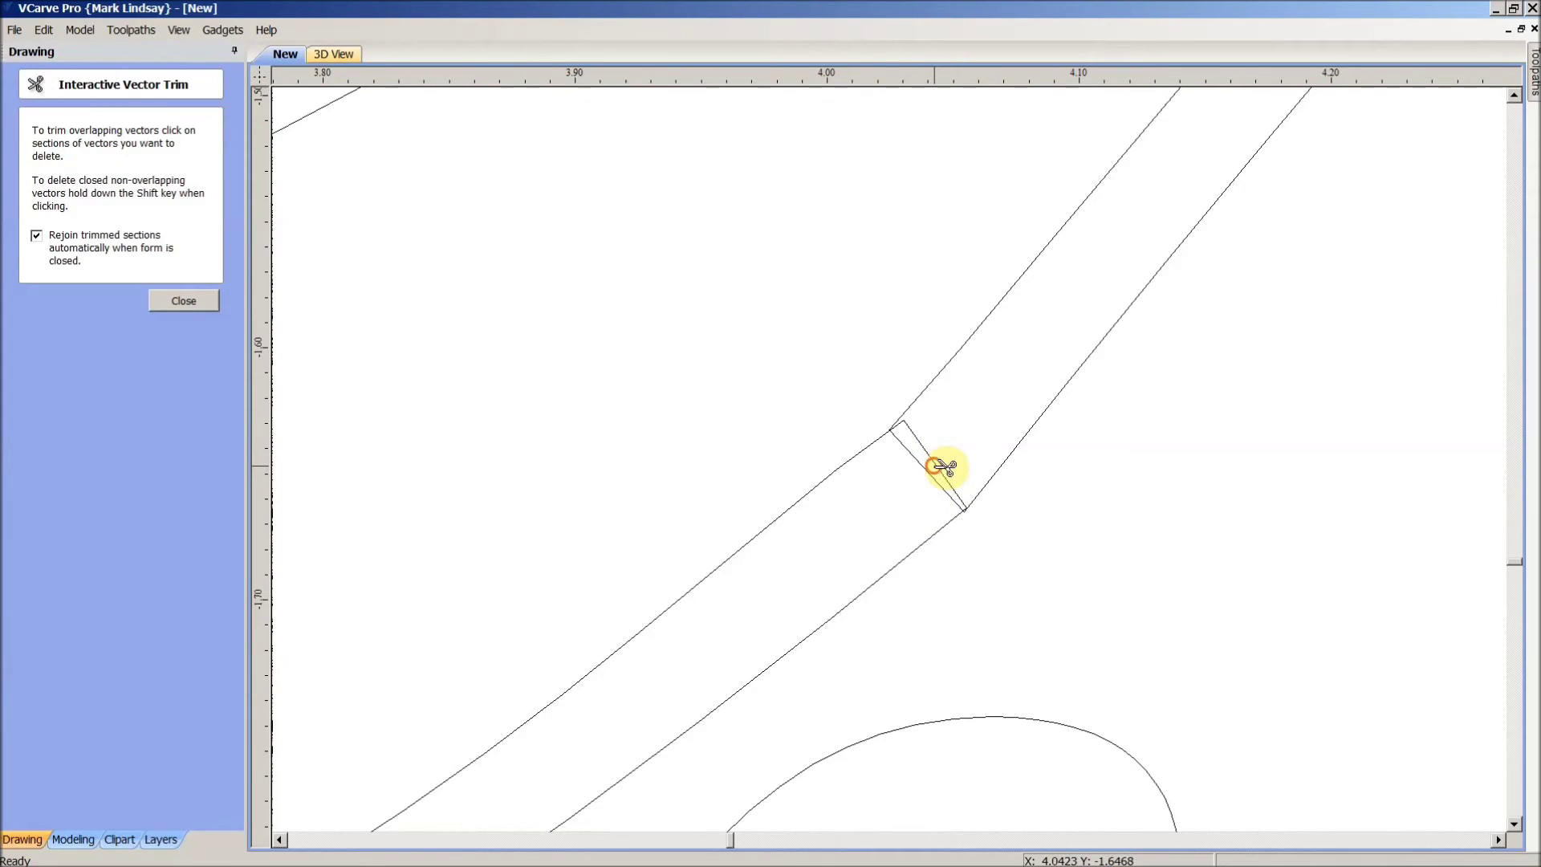
click(915, 473)
click(917, 474)
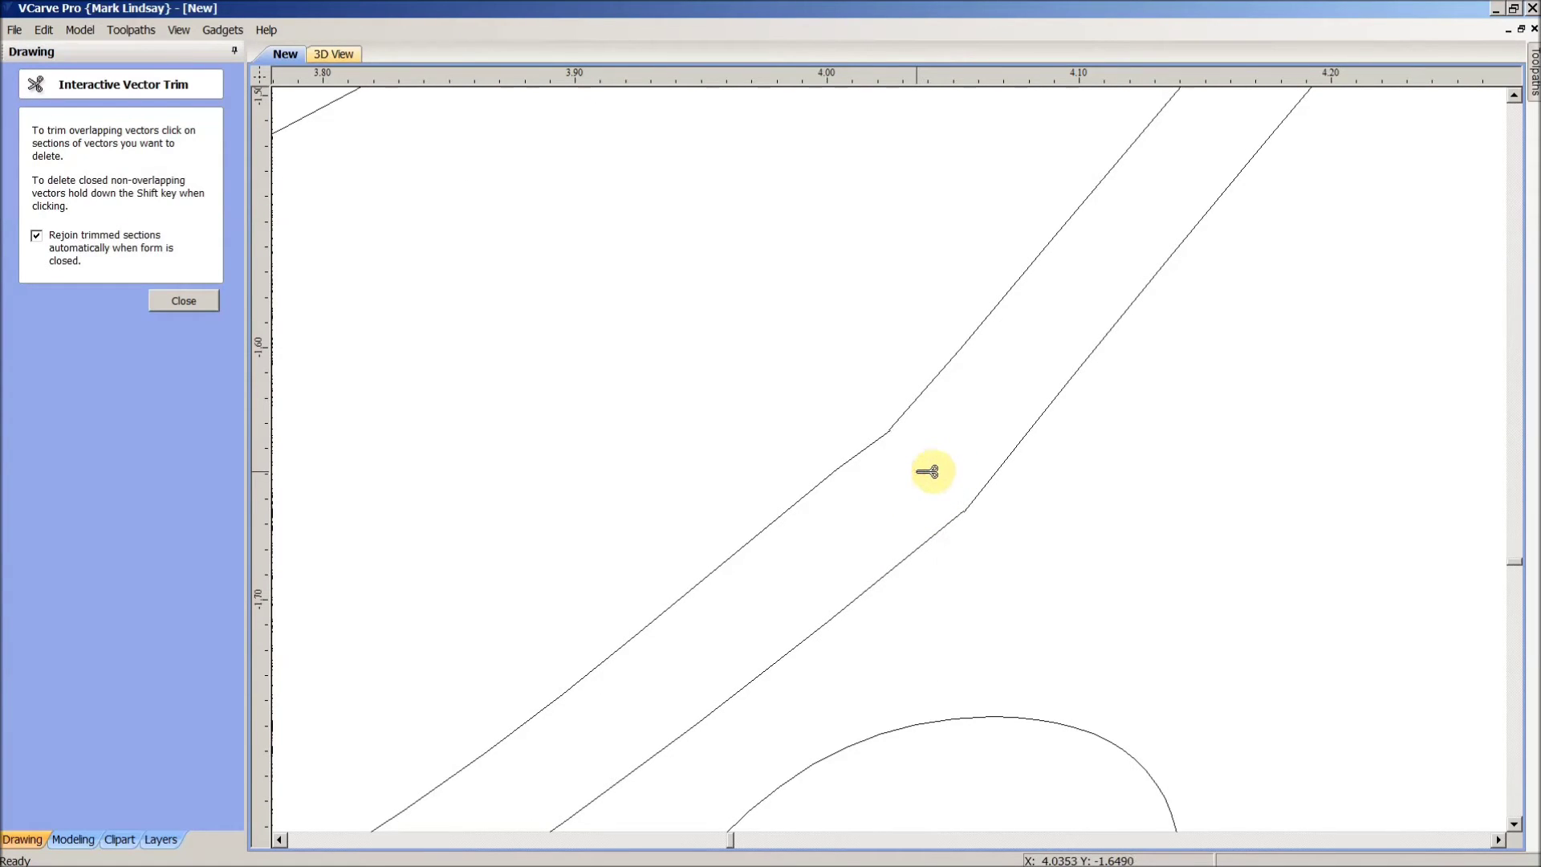
scroll(927, 471, down, 1)
scroll(927, 471, down, 1)
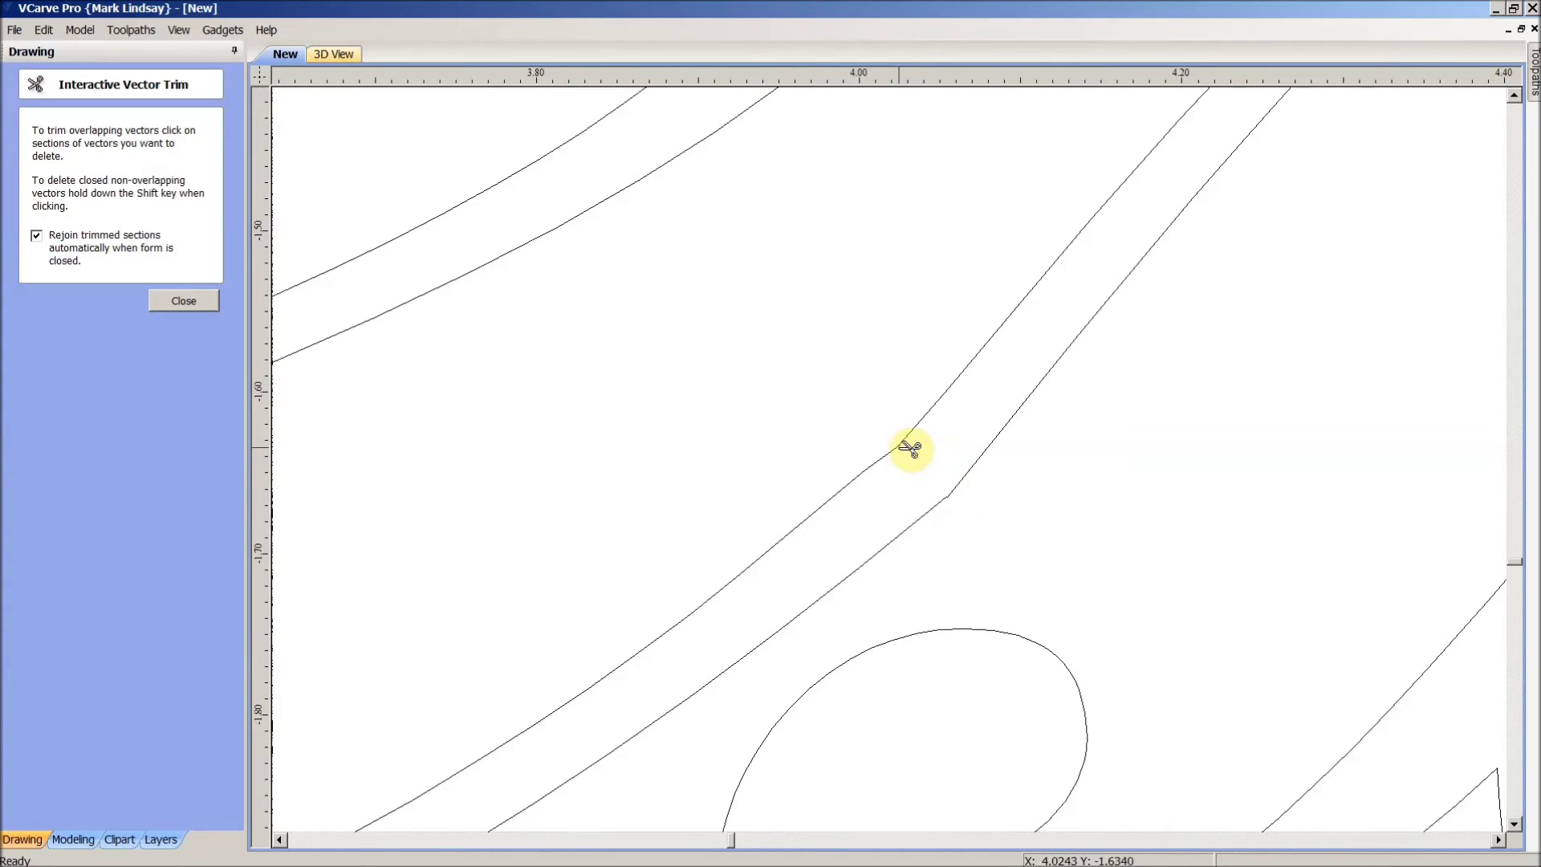
click(174, 301)
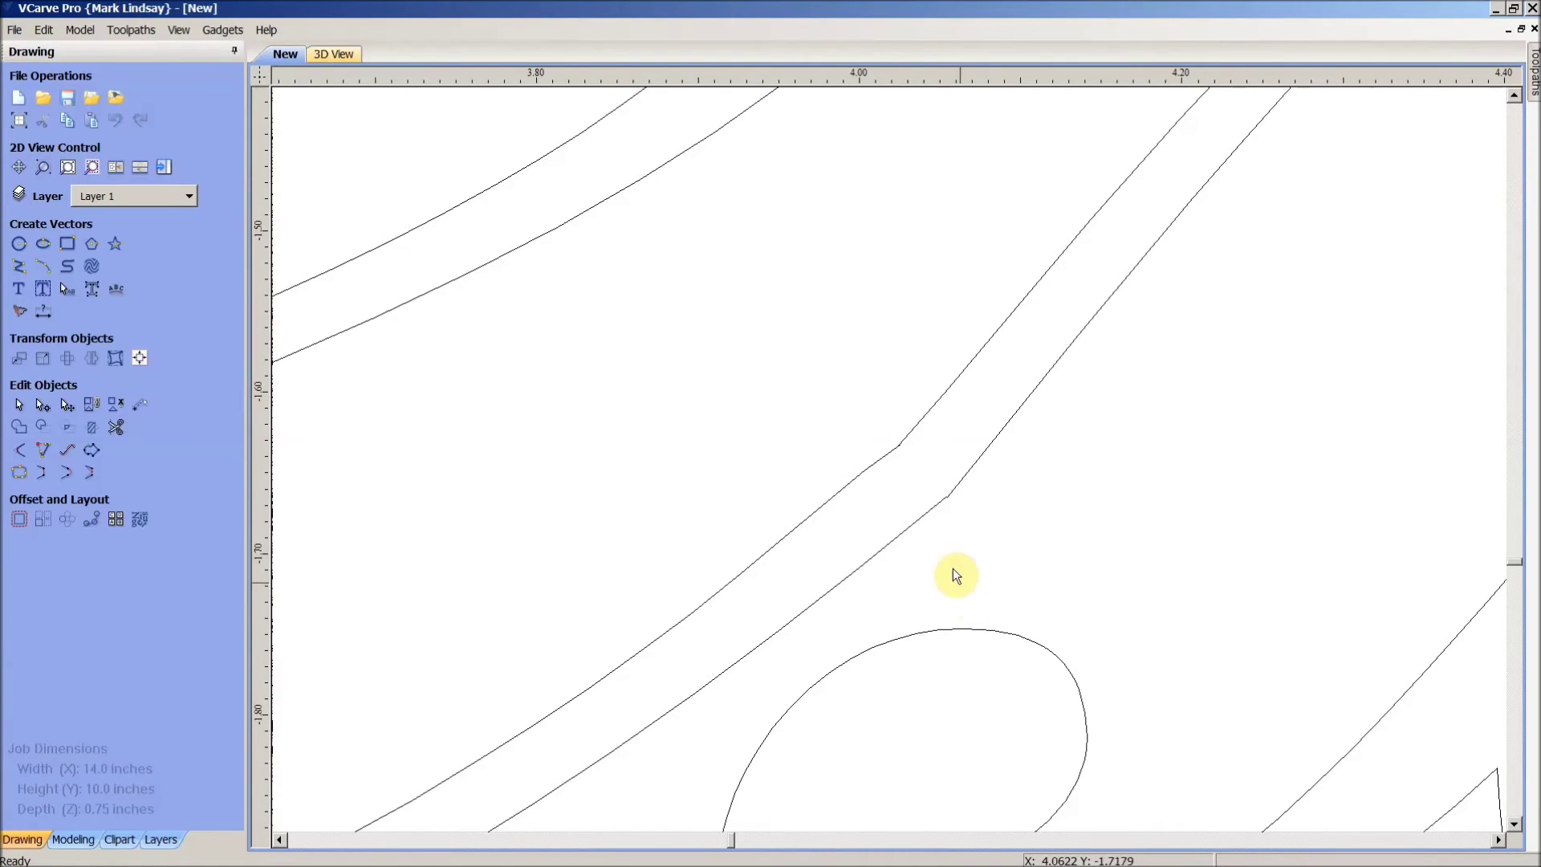
Step: Node-edit the joined e-x outline and delete the corner point on the upper edge of the joint
click(918, 520)
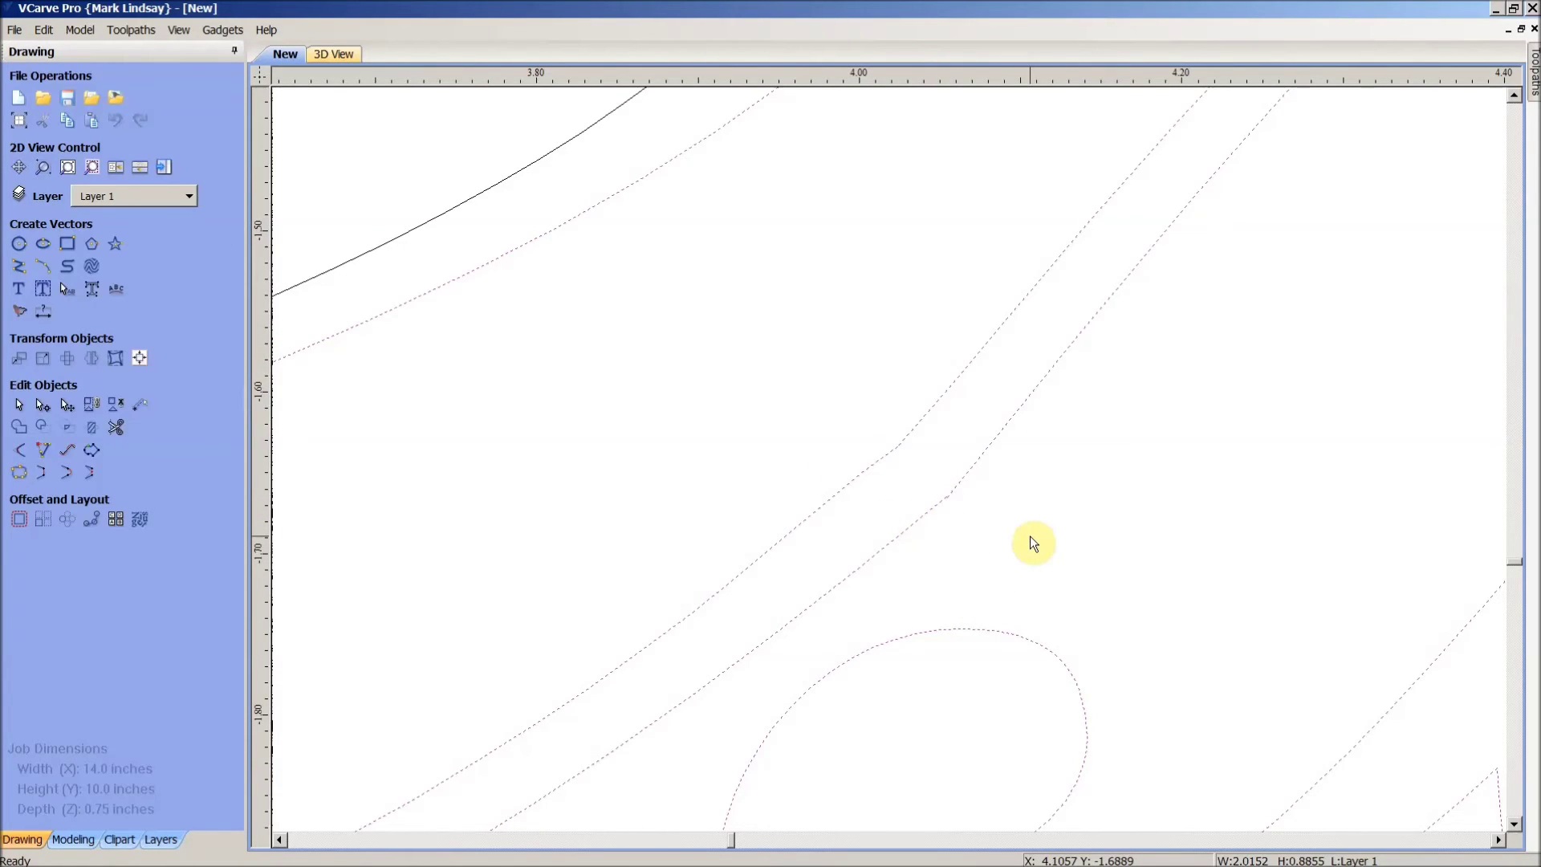
key(n)
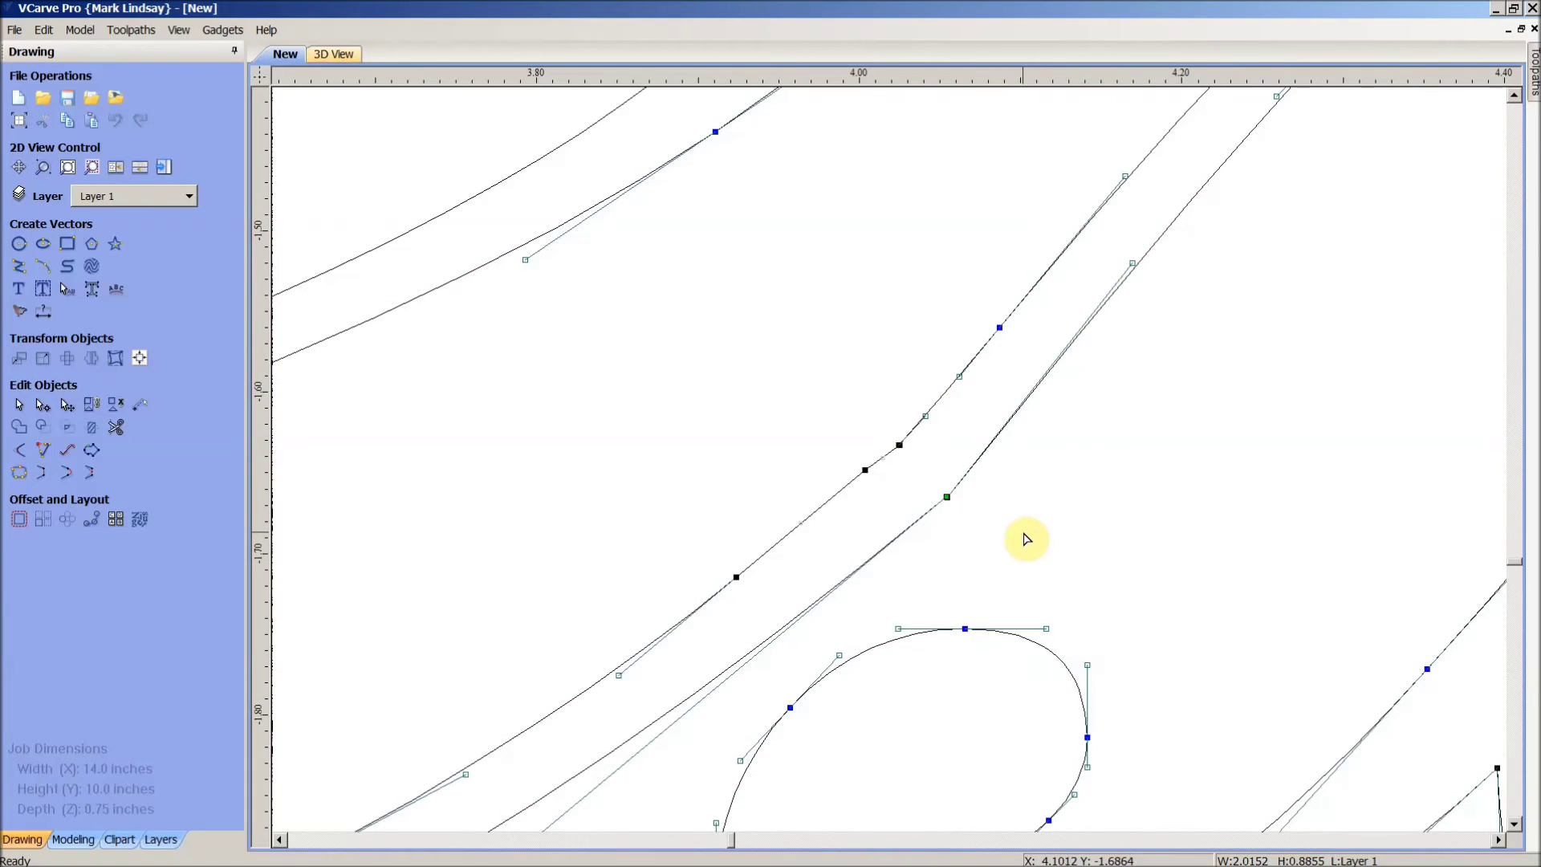
scroll(1025, 539, down, 2)
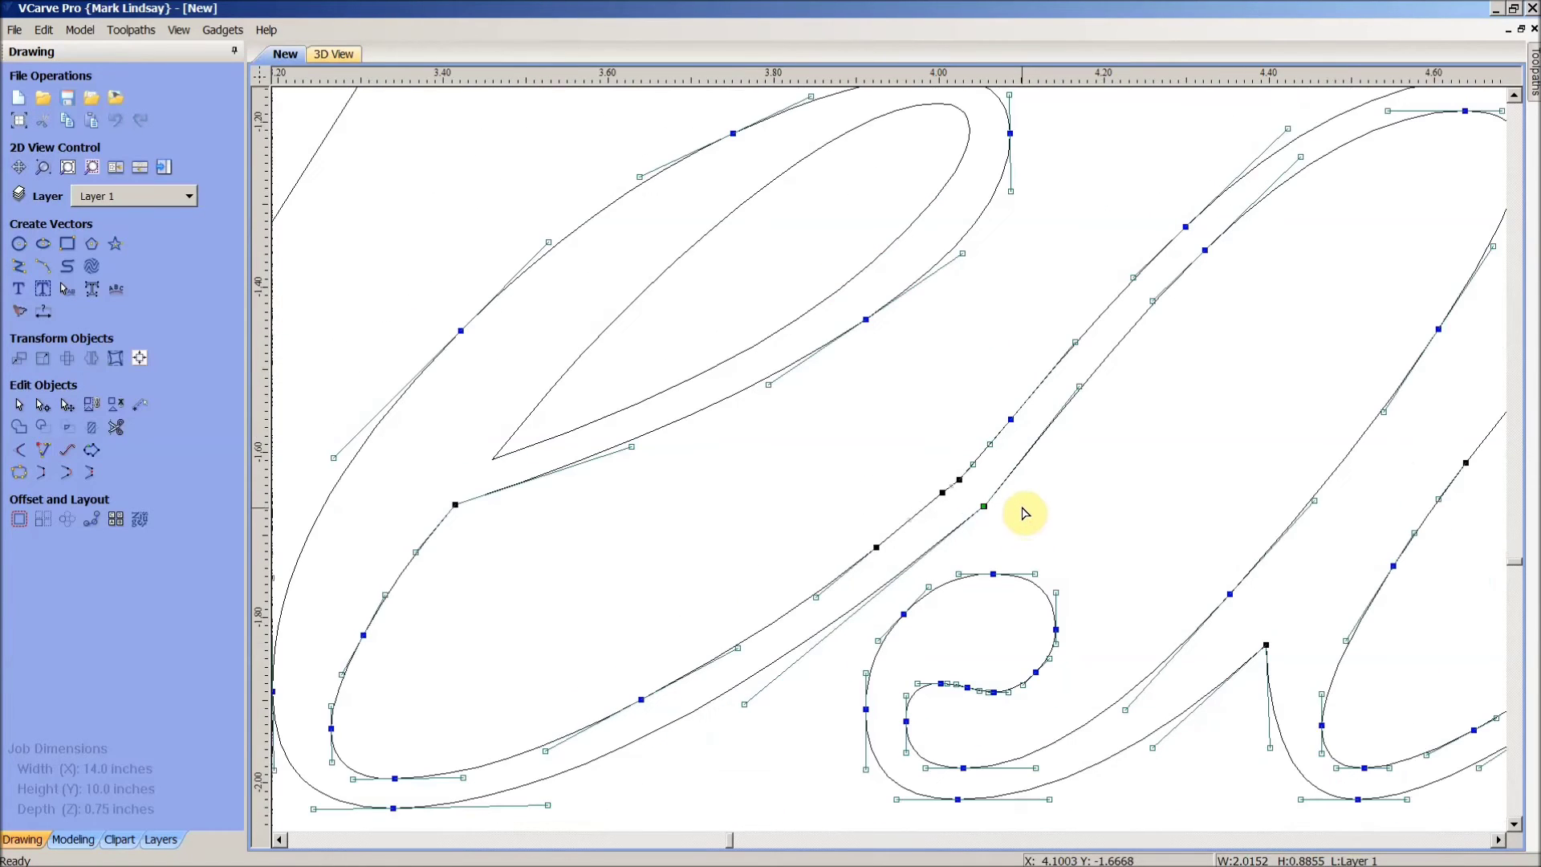
scroll(984, 487, up, 2)
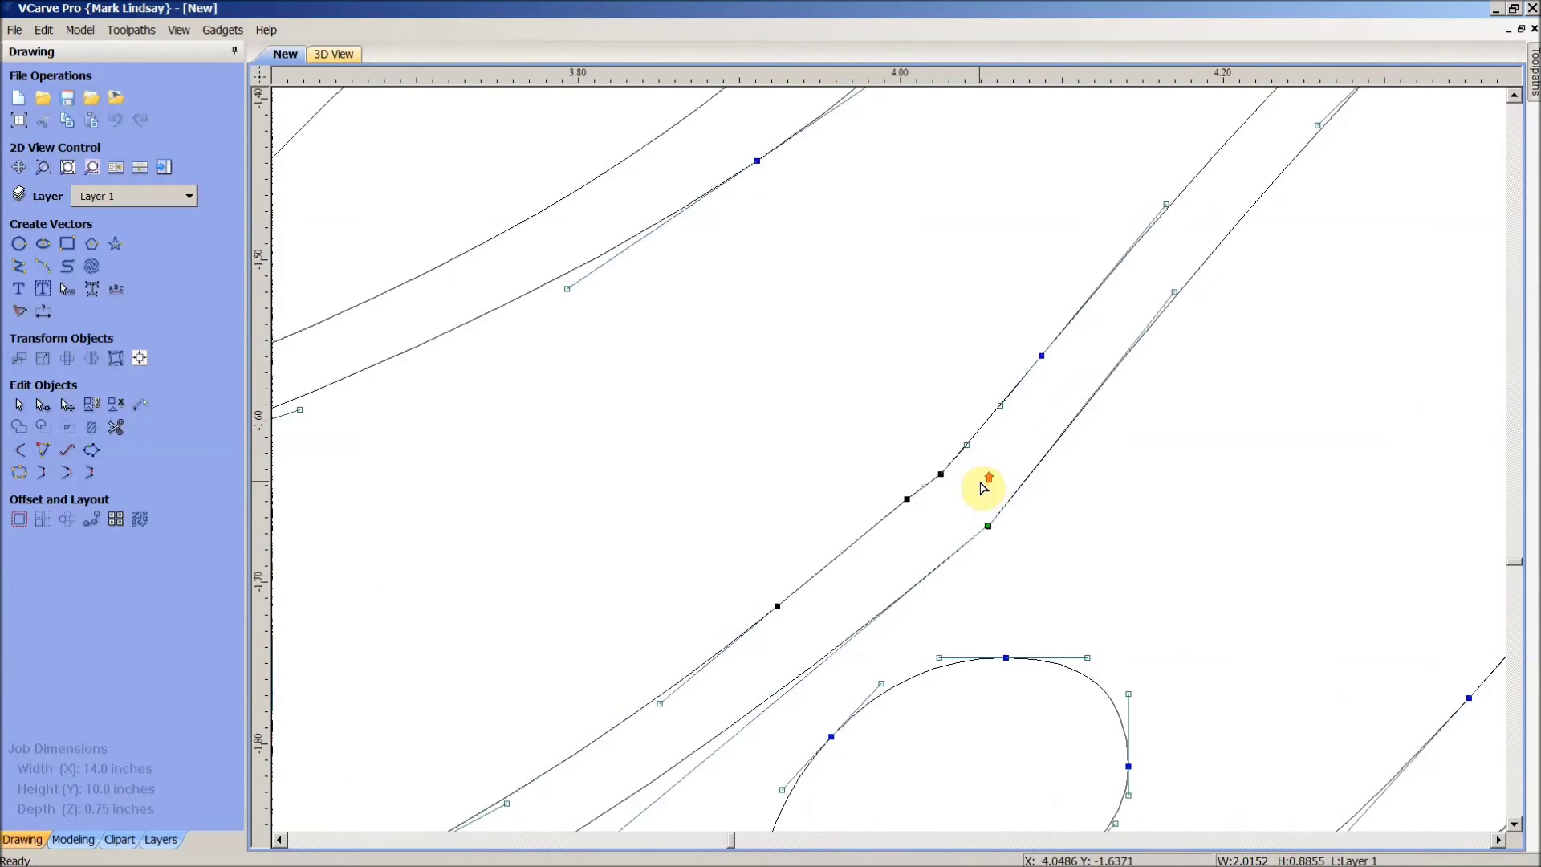
scroll(960, 488, down, 2)
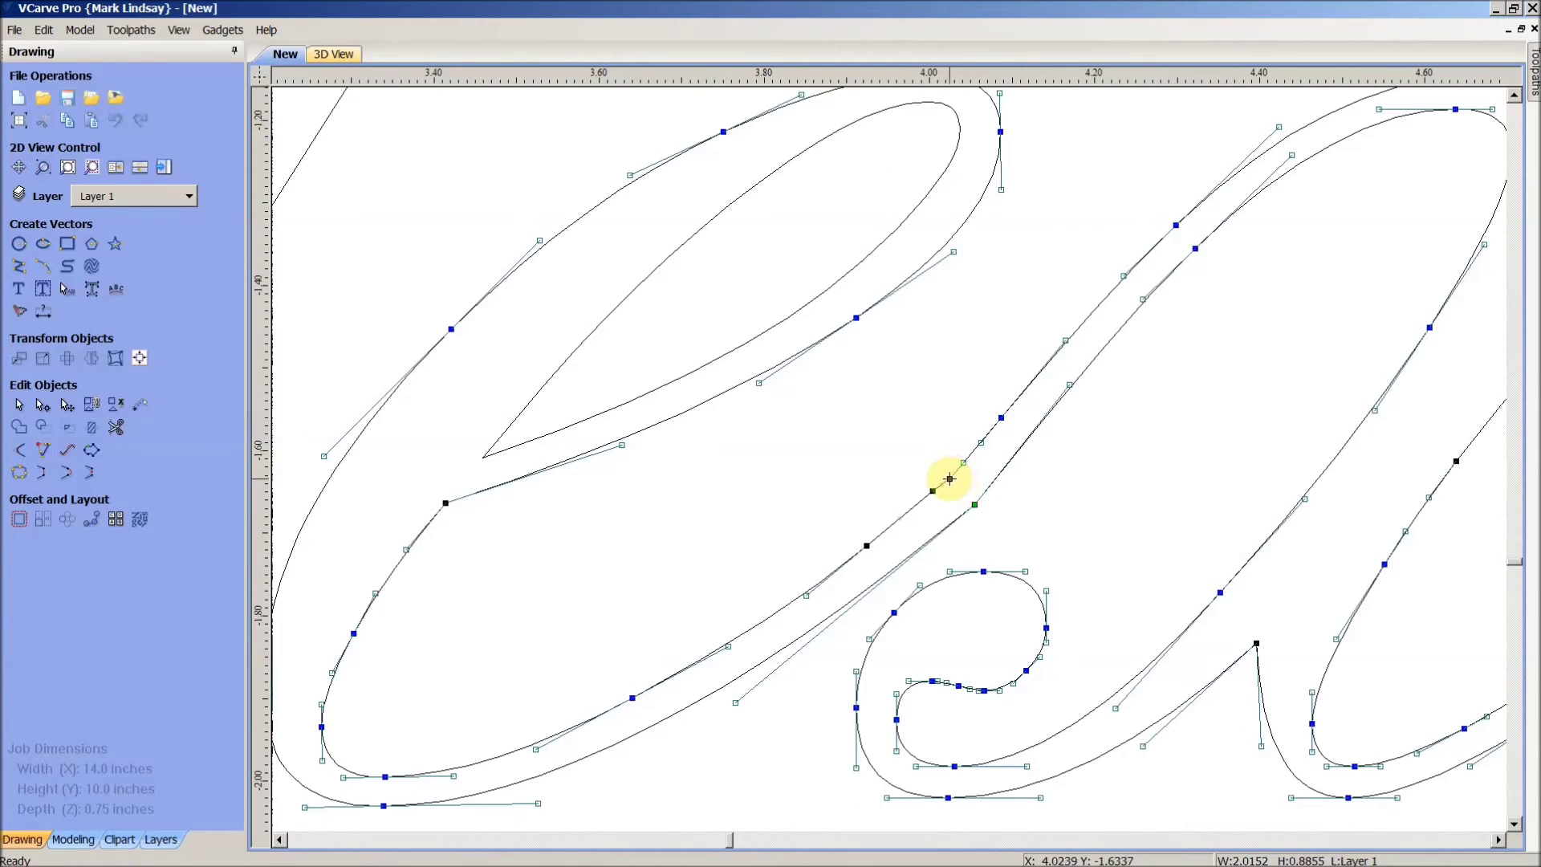
right_click(949, 479)
click(981, 491)
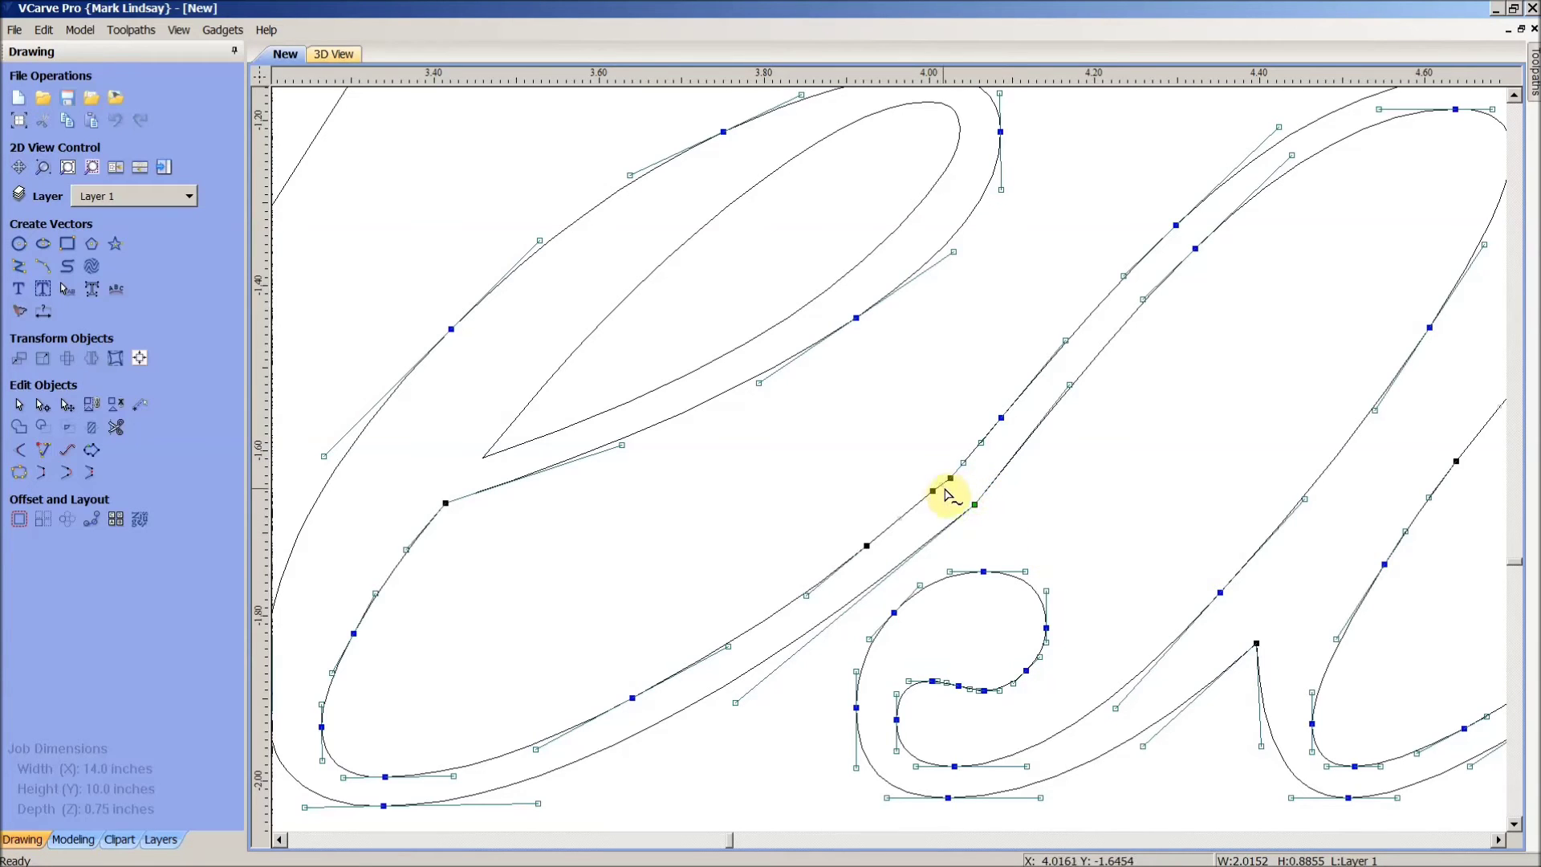
scroll(957, 487, up, 5)
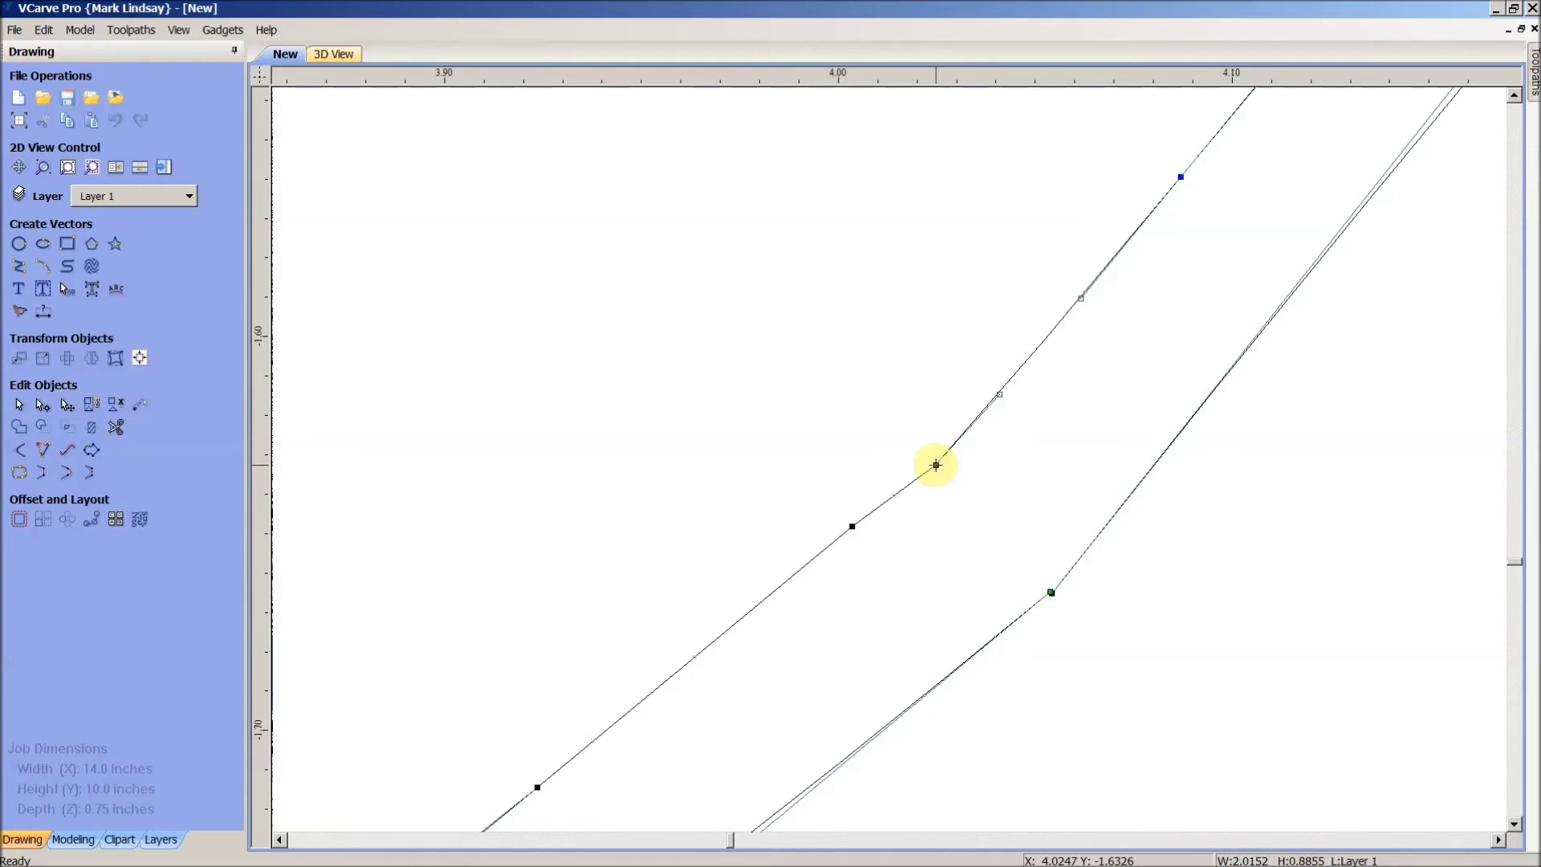
right_click(936, 465)
click(1004, 479)
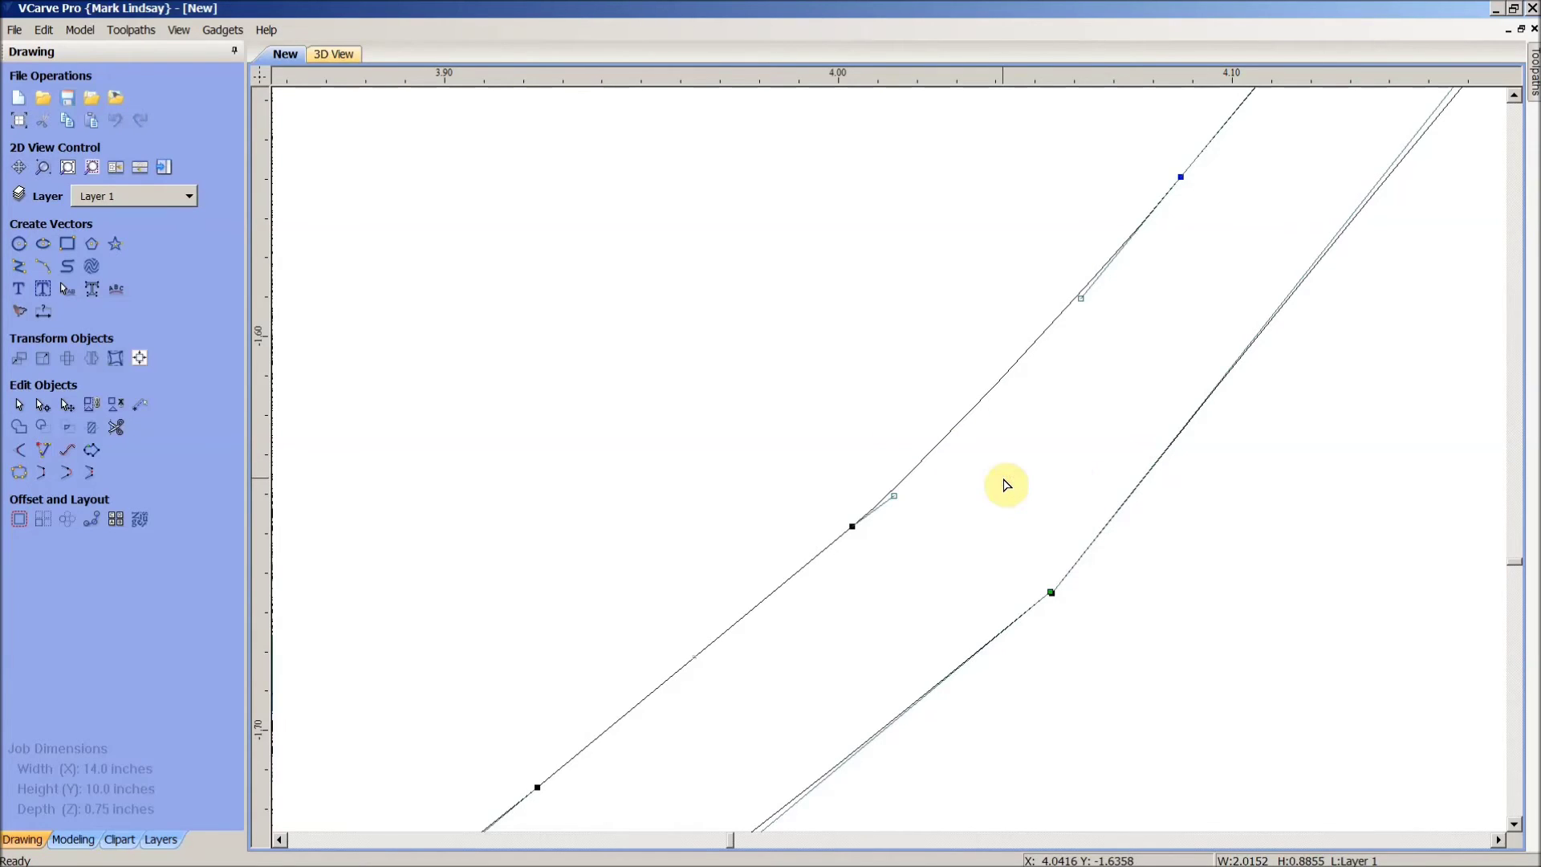
scroll(1005, 486, down, 4)
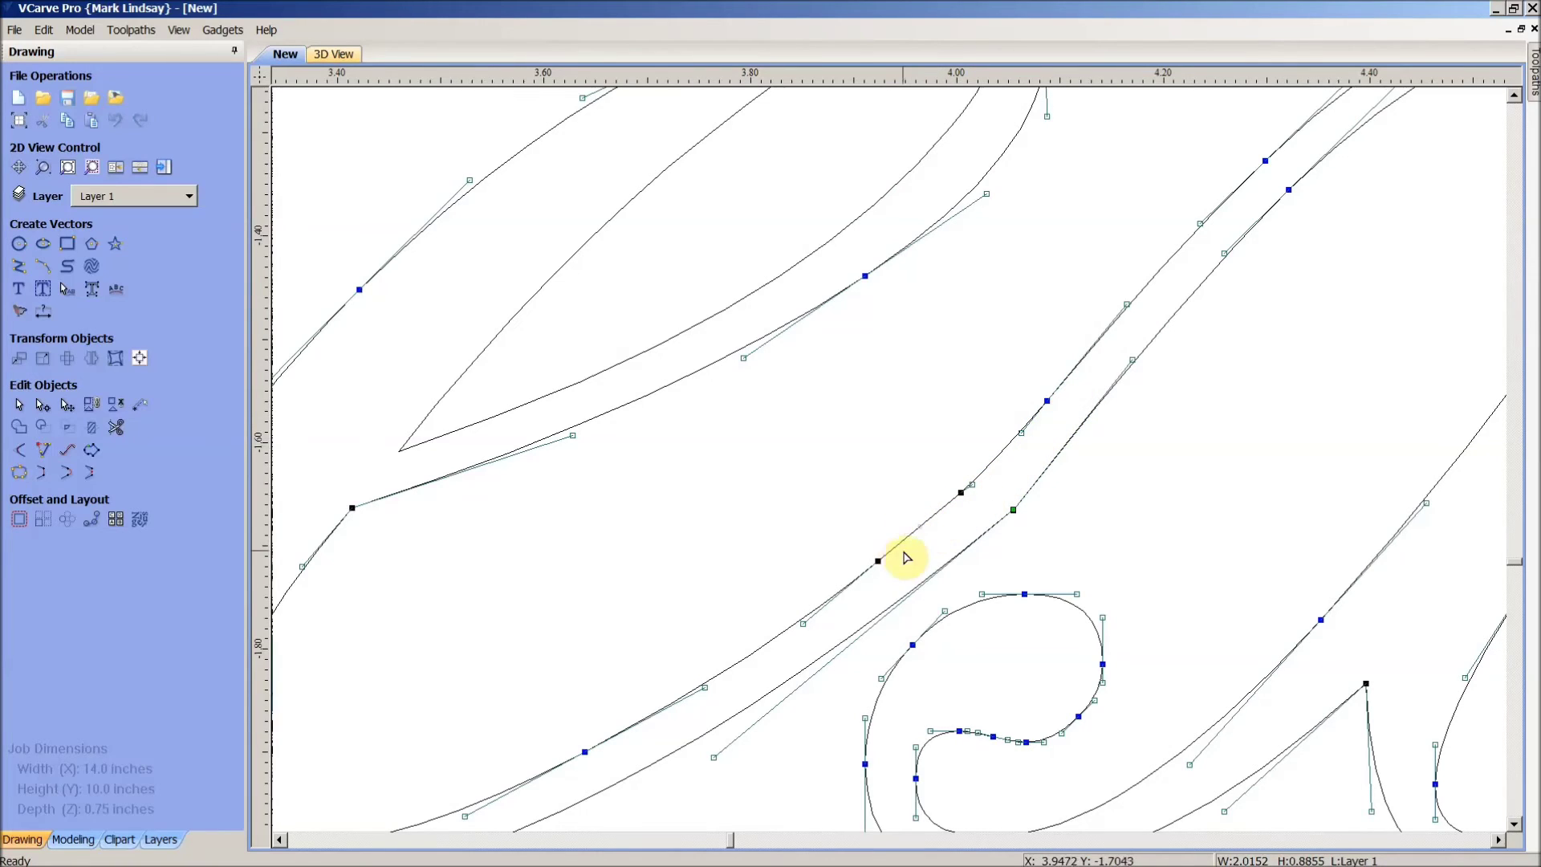
Step: Remove the remaining extra corner point on the upper edge of the e-x joint, leaving a smooth curve
right_click(961, 492)
click(986, 503)
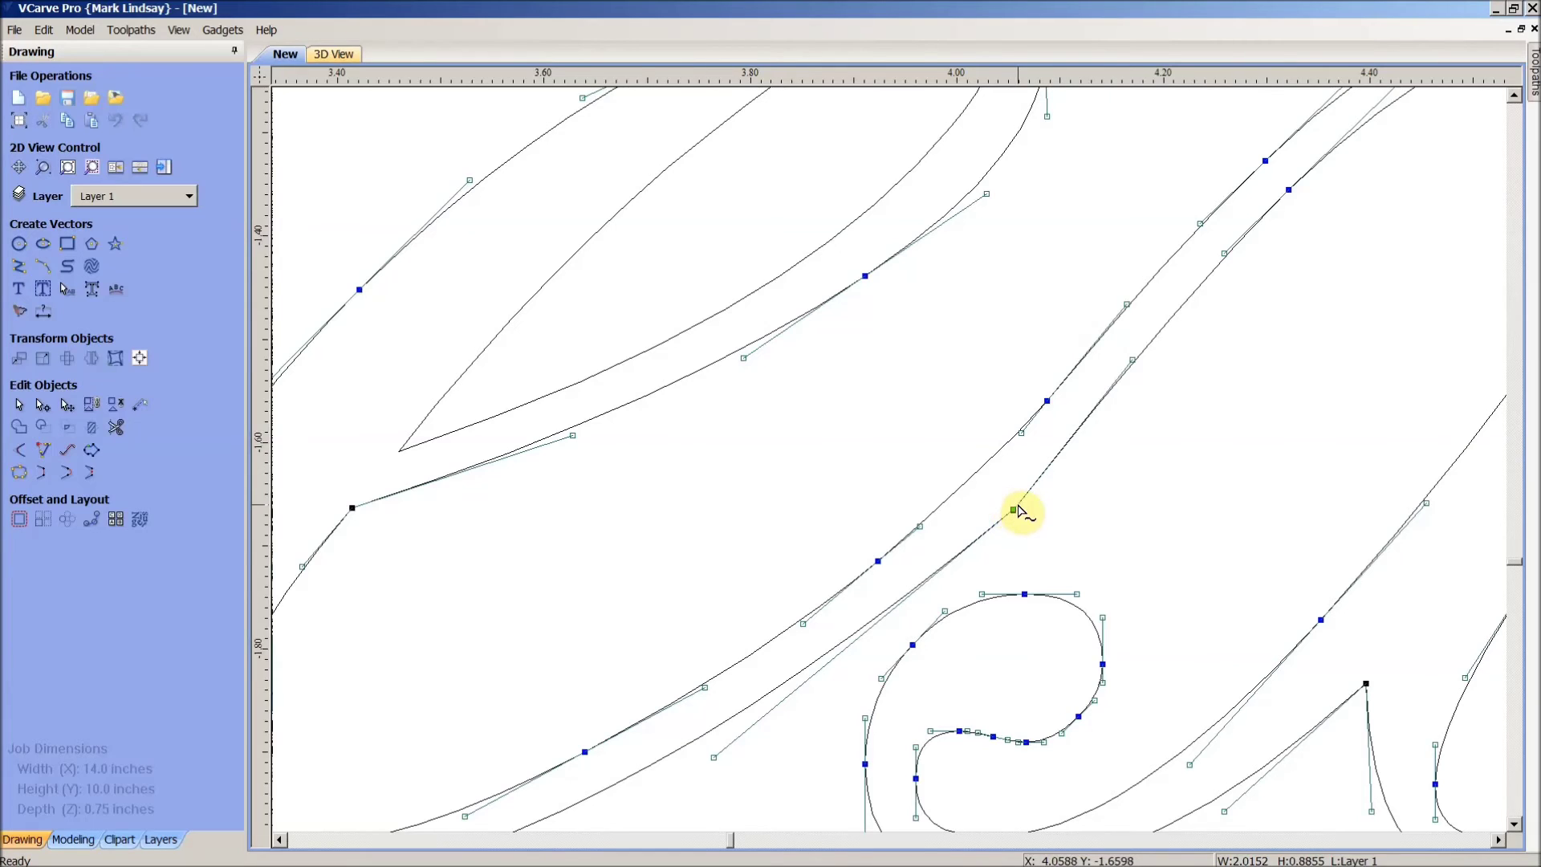
Step: Try deleting the corner point on the lower edge of the e-x joint and undo the deletion
scroll(1018, 507, down, 2)
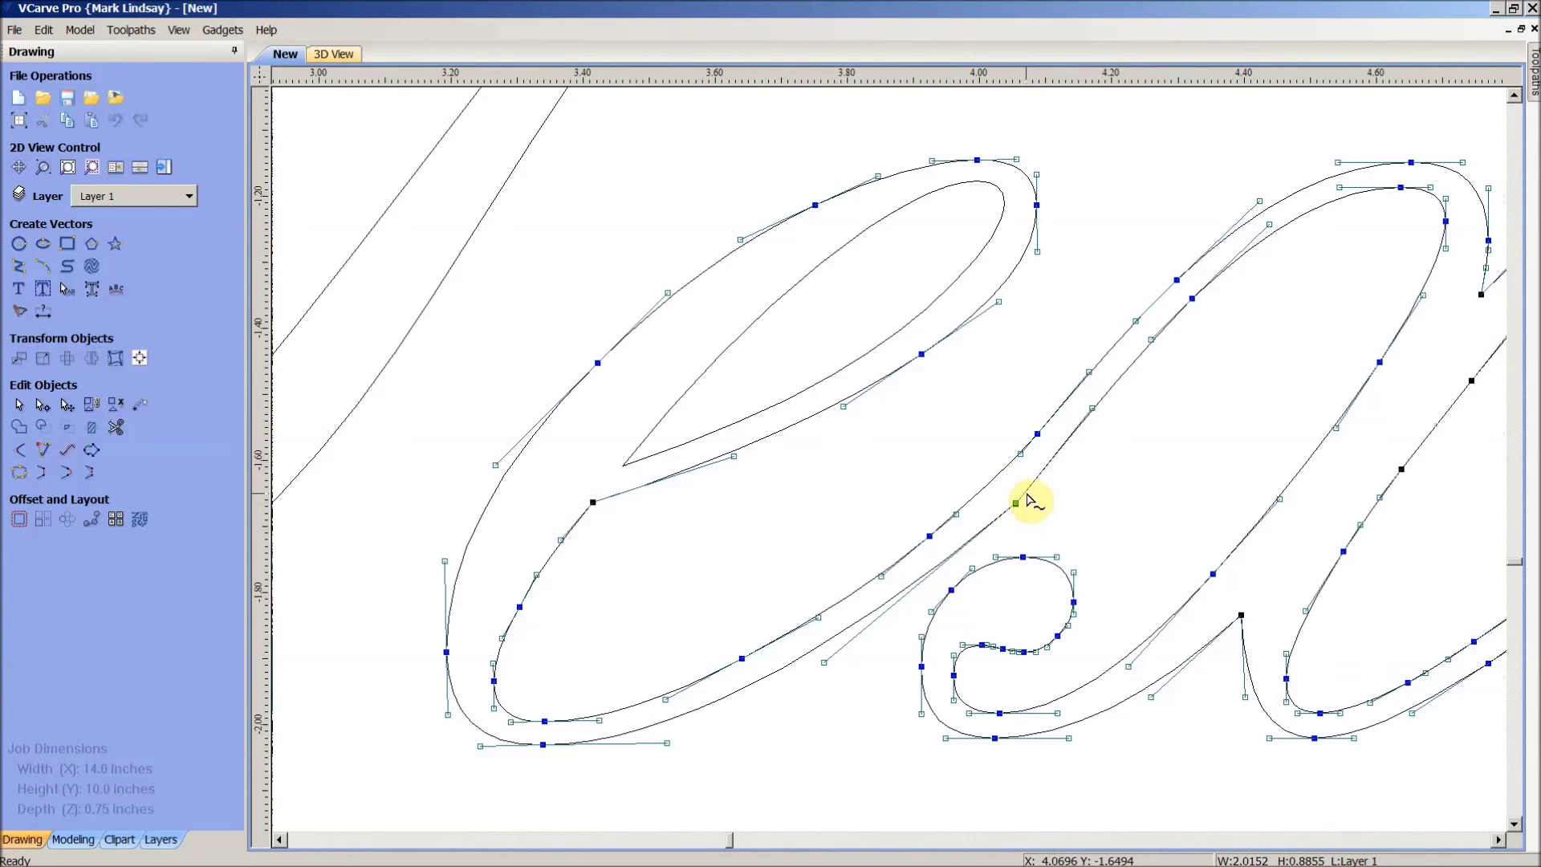
double_click(1015, 502)
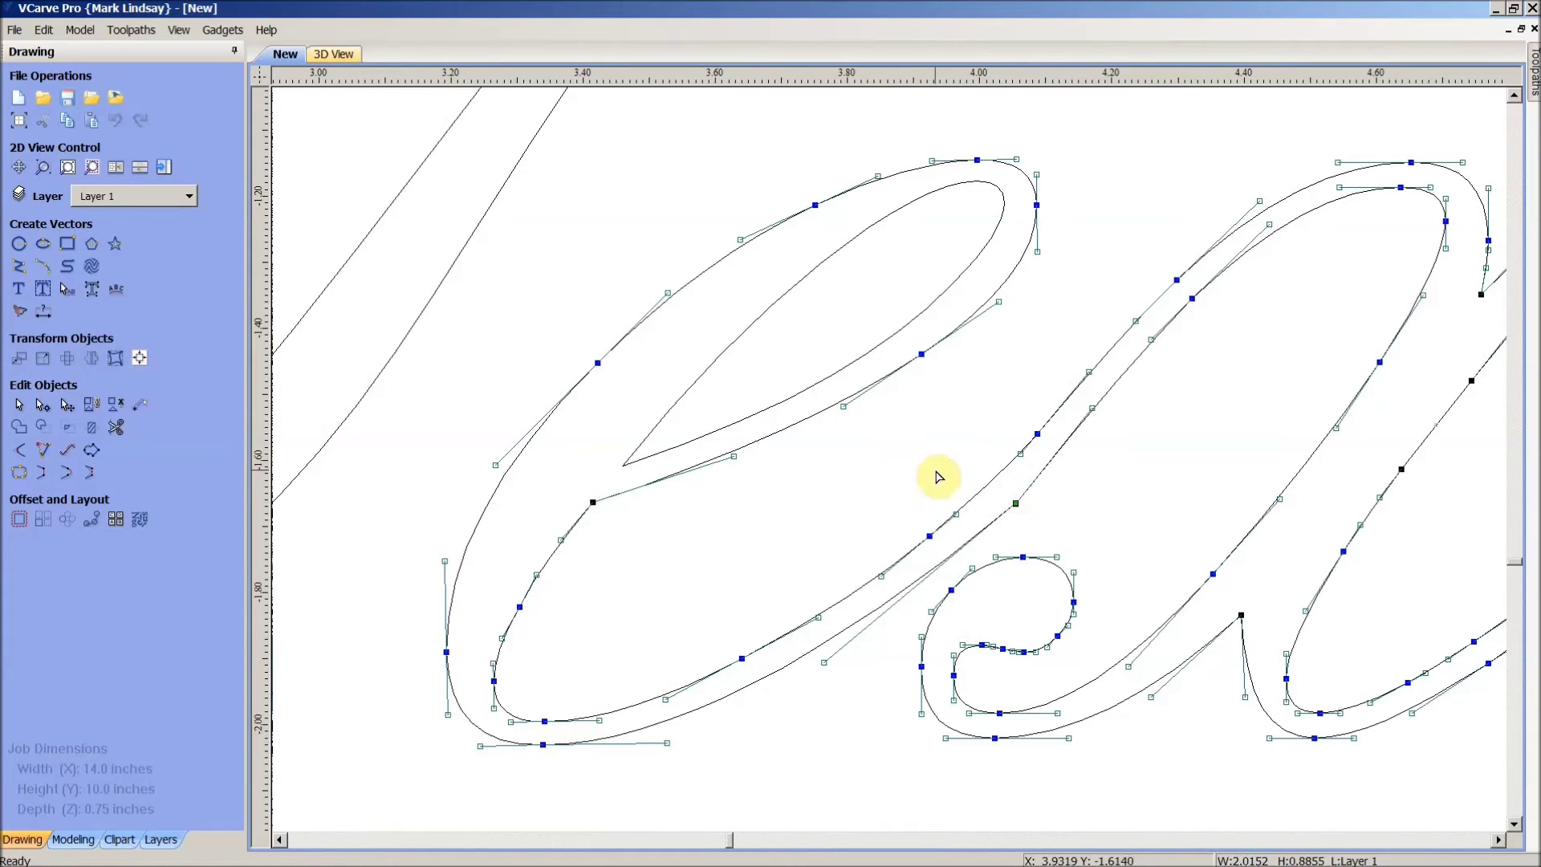
right_click(1016, 503)
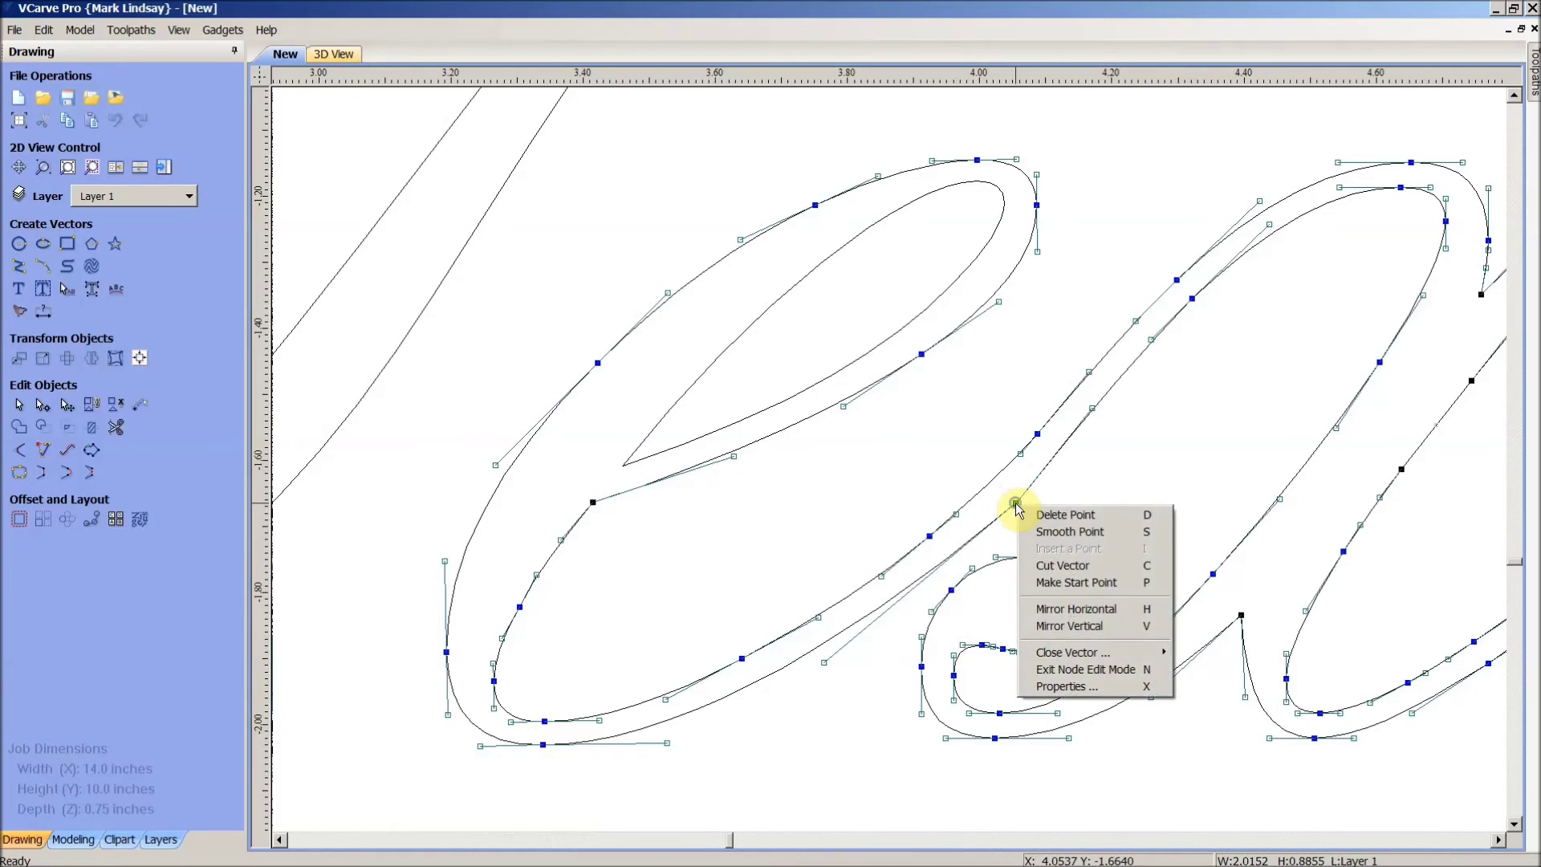
click(1076, 522)
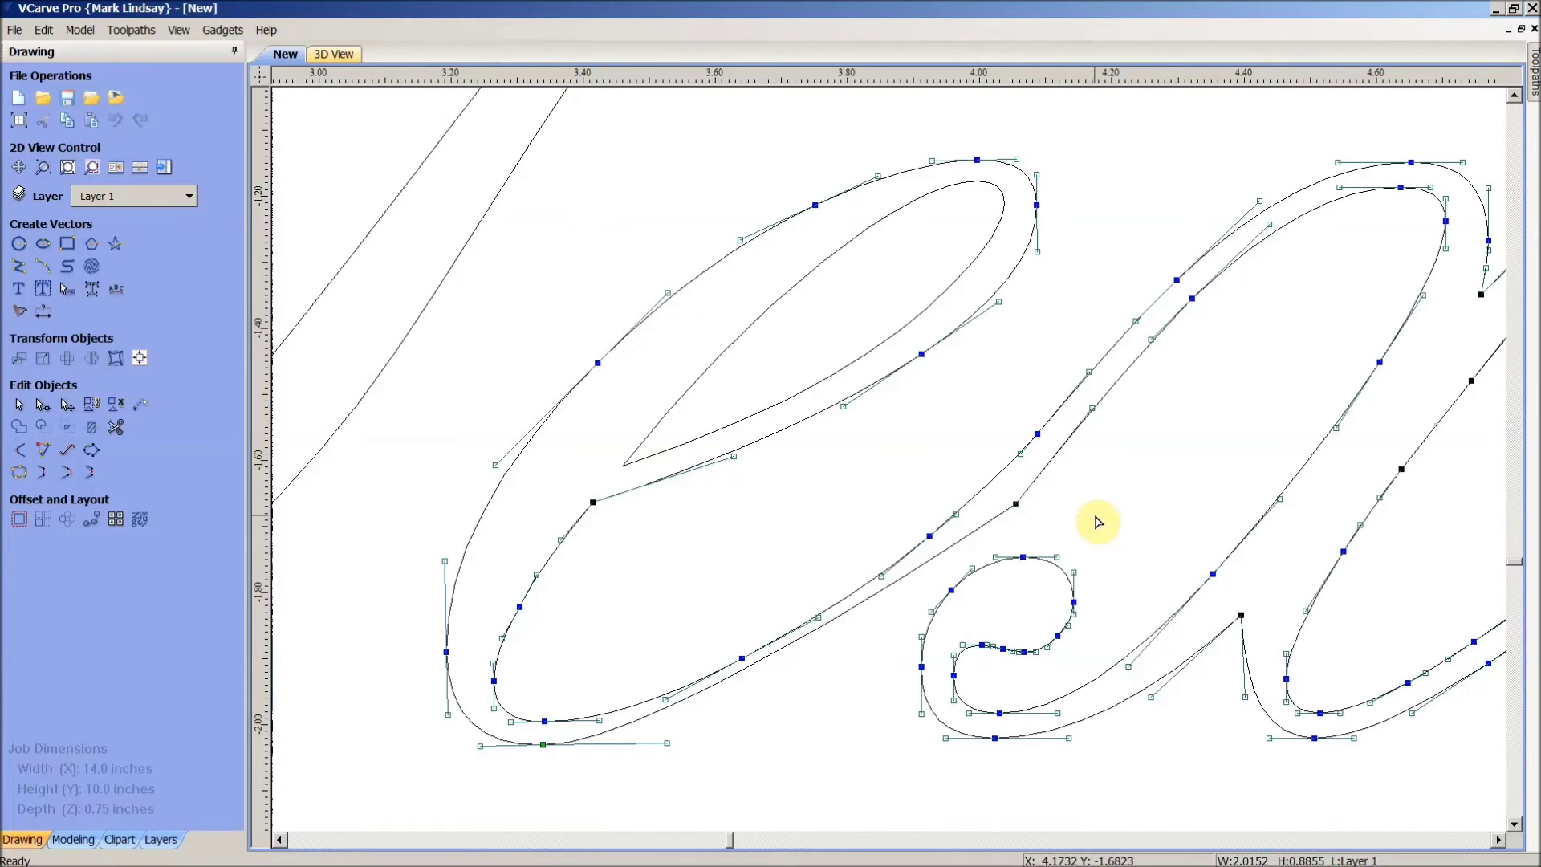
key(ctrl+z)
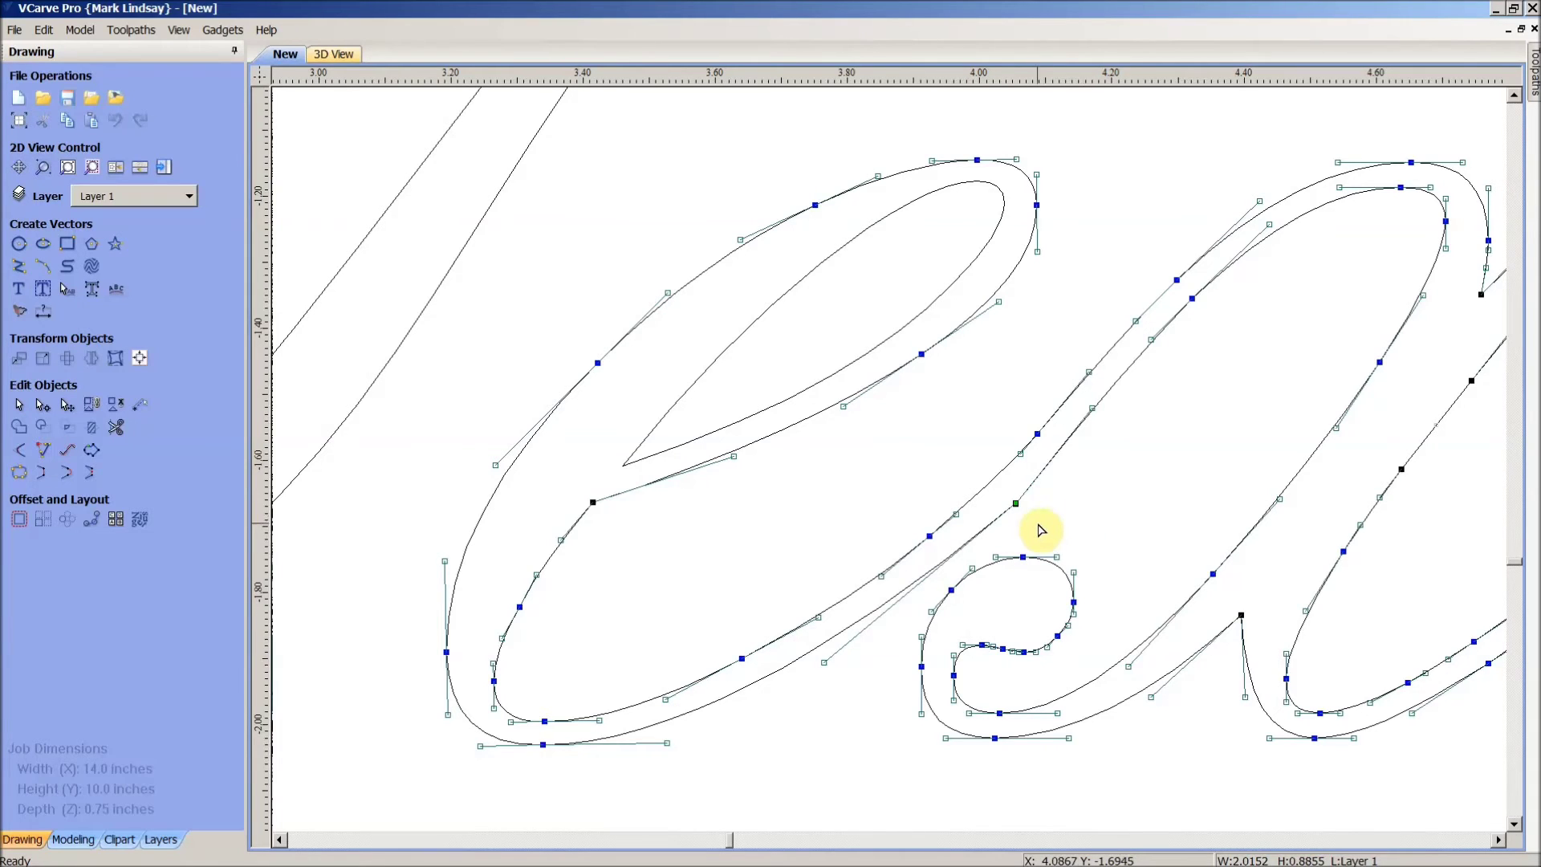
Step: Delete the tiny span at the lower corner of the e-x joint and join its two open ends at one point
scroll(1039, 522, up, 5)
scroll(997, 501, up, 6)
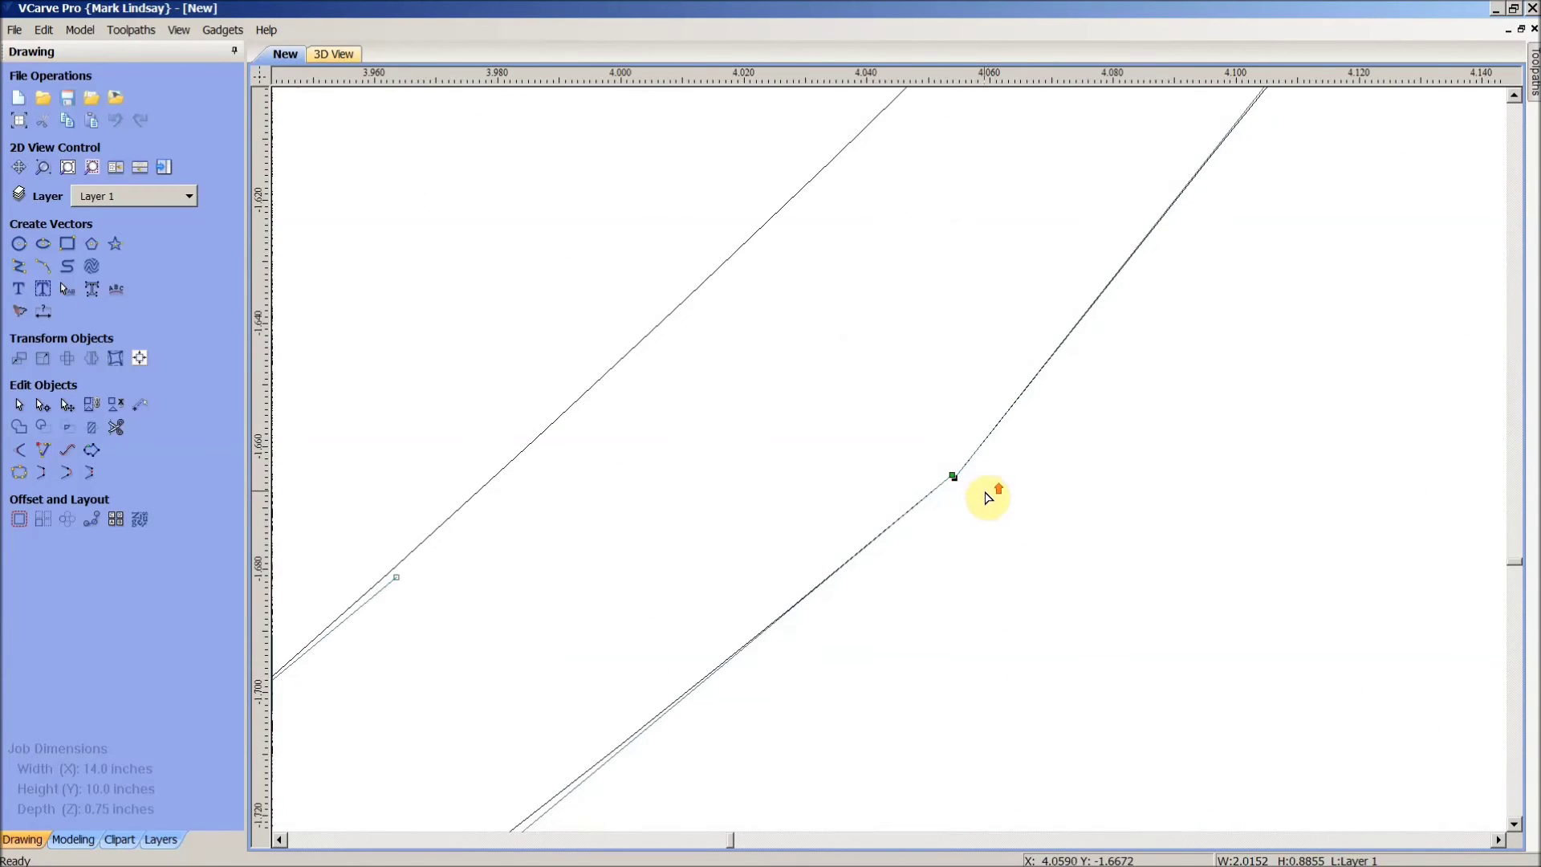
scroll(950, 476, up, 3)
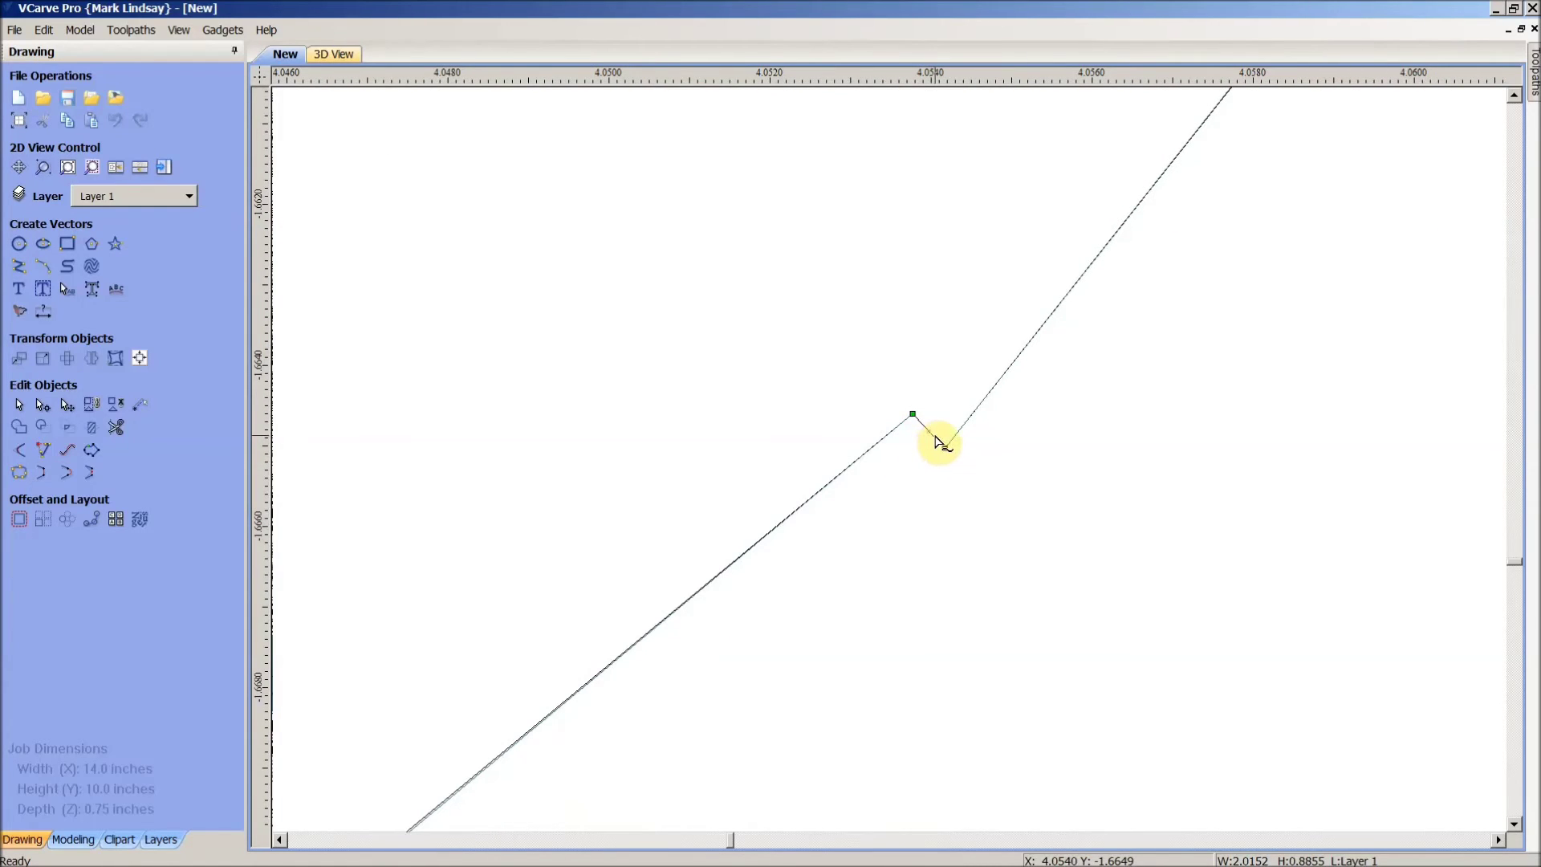
right_click(936, 439)
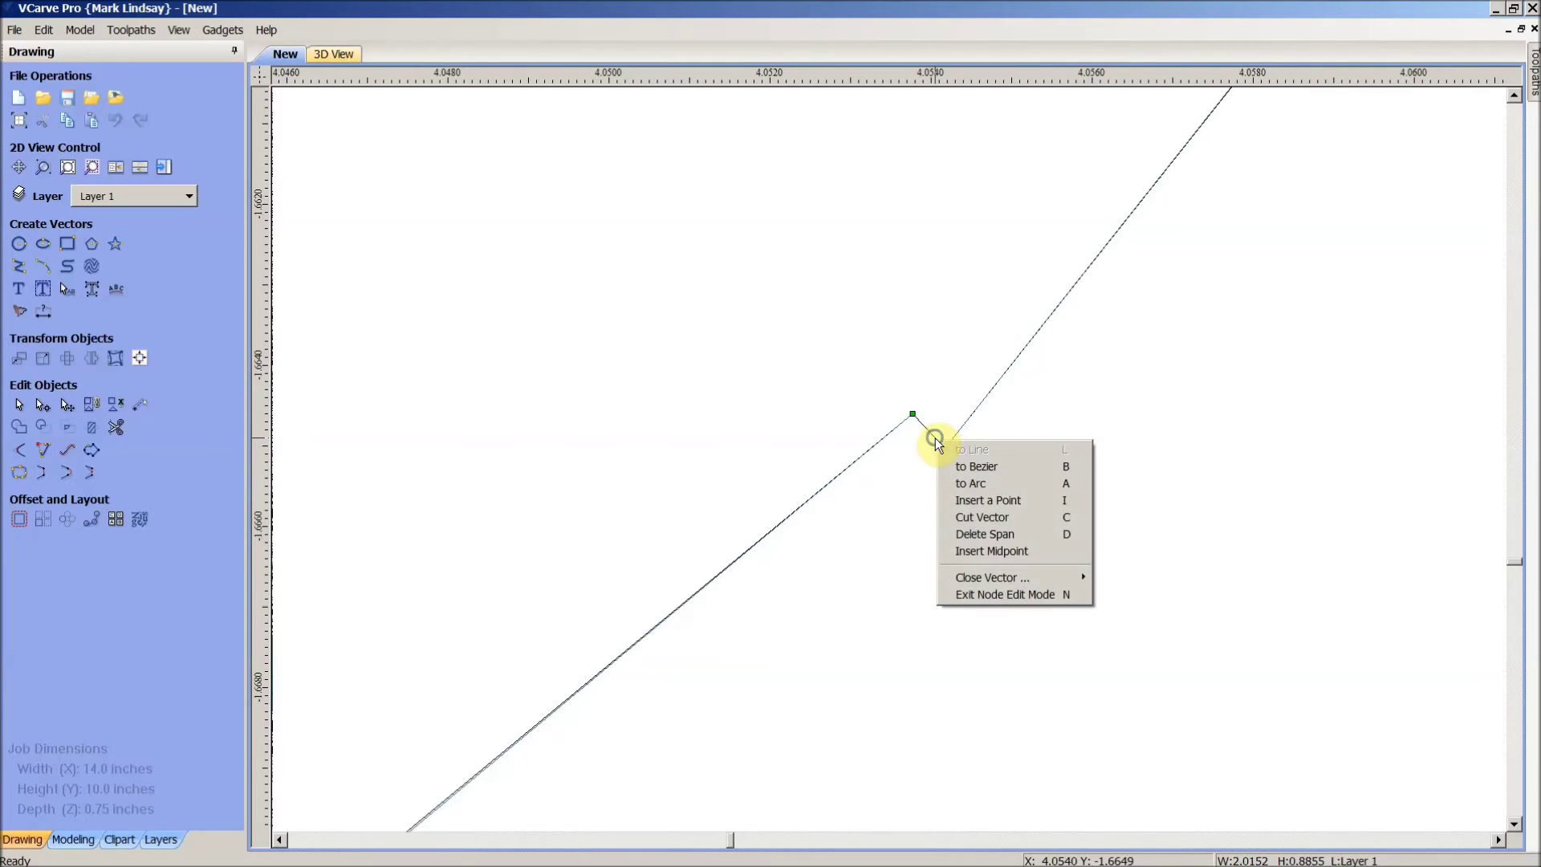
click(1008, 534)
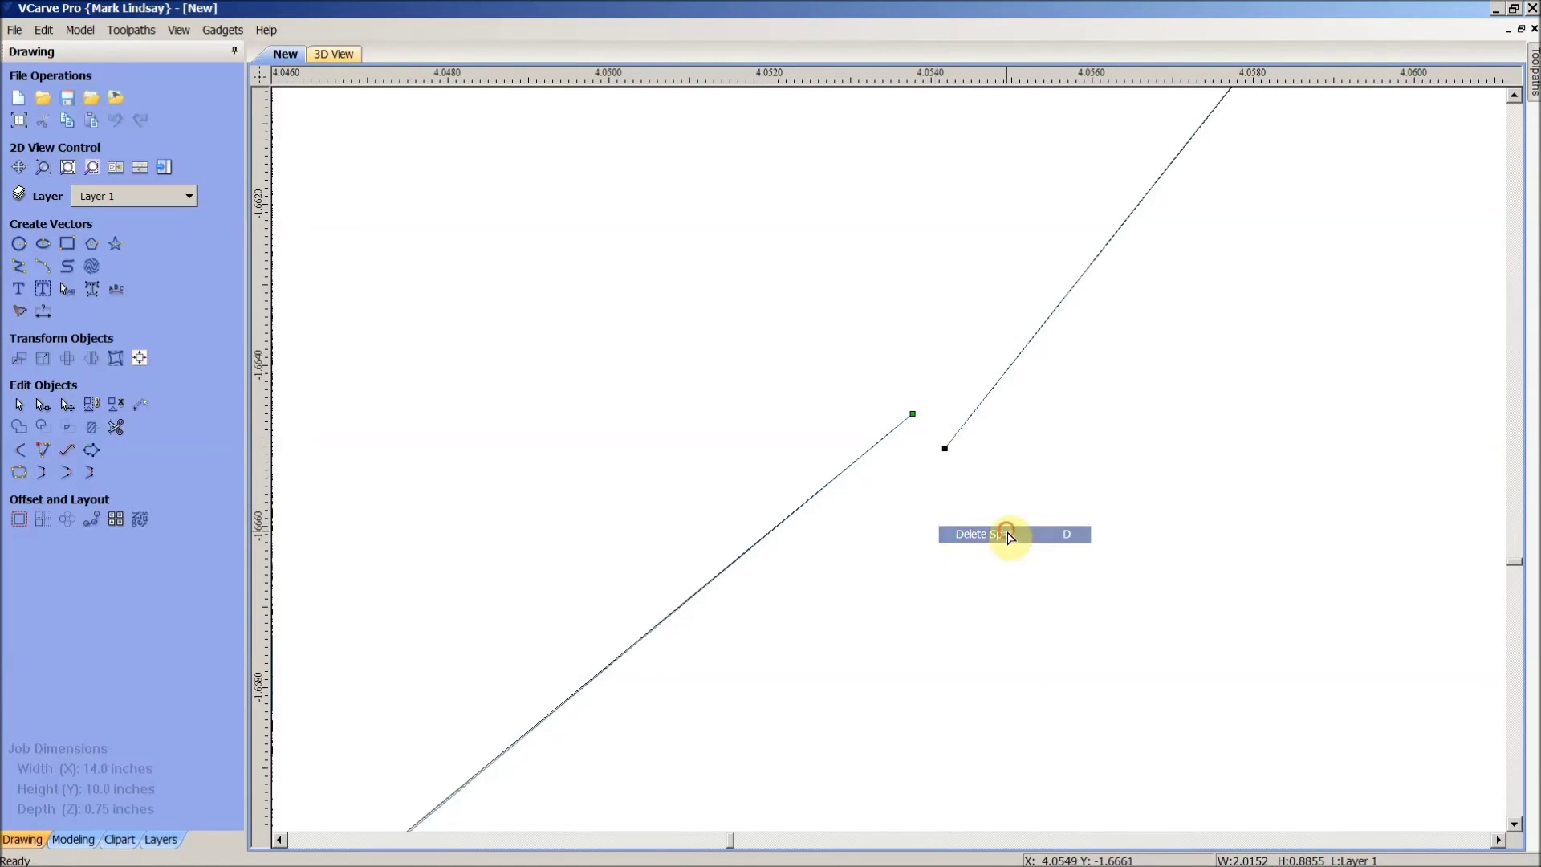
drag(943, 449, 912, 414)
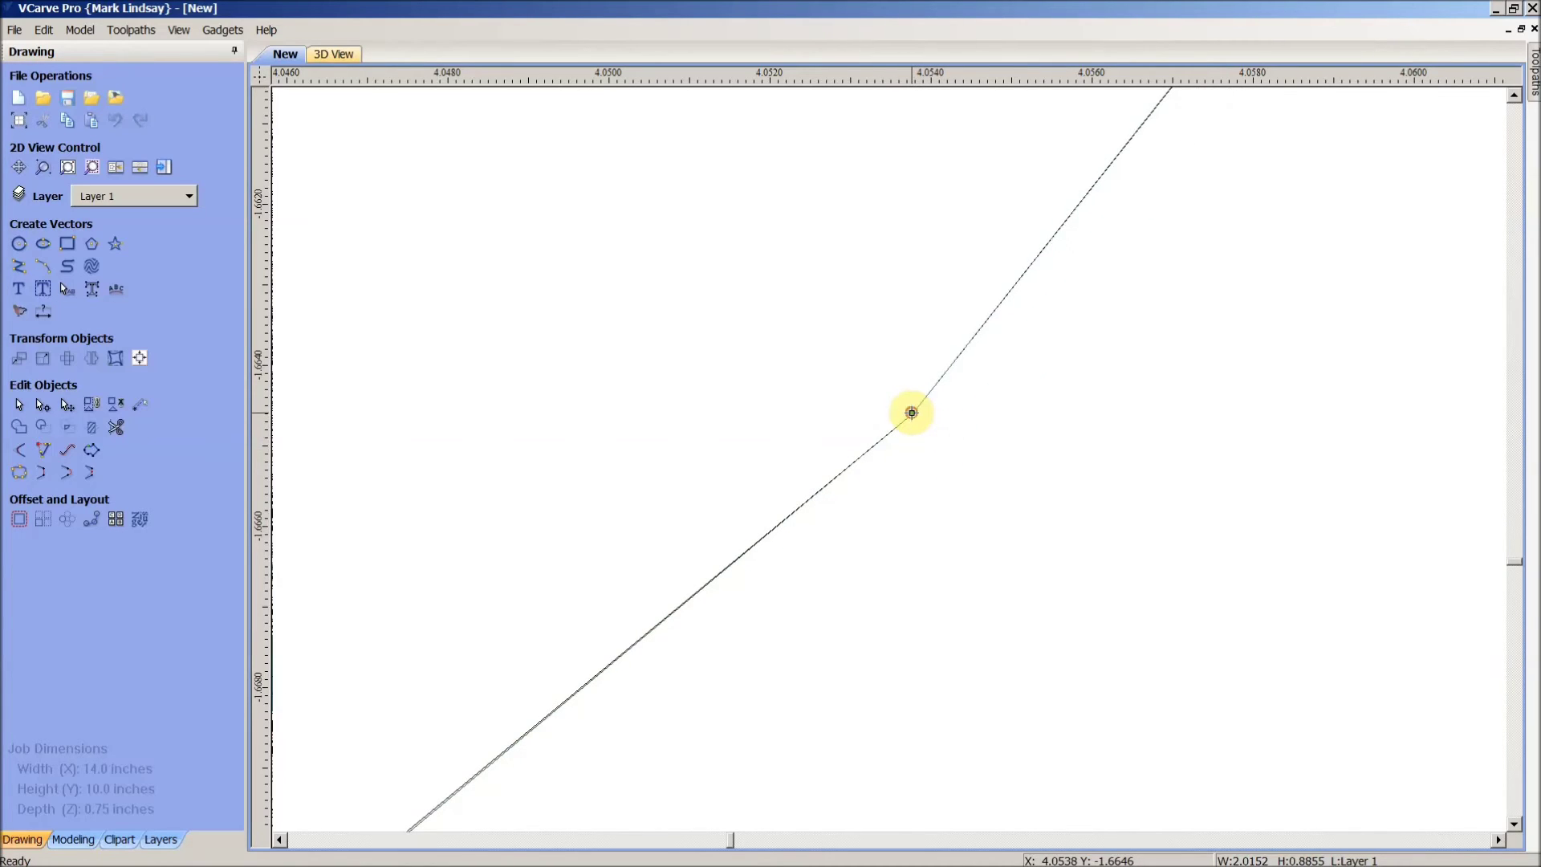
scroll(946, 452, down, 3)
scroll(950, 456, down, 4)
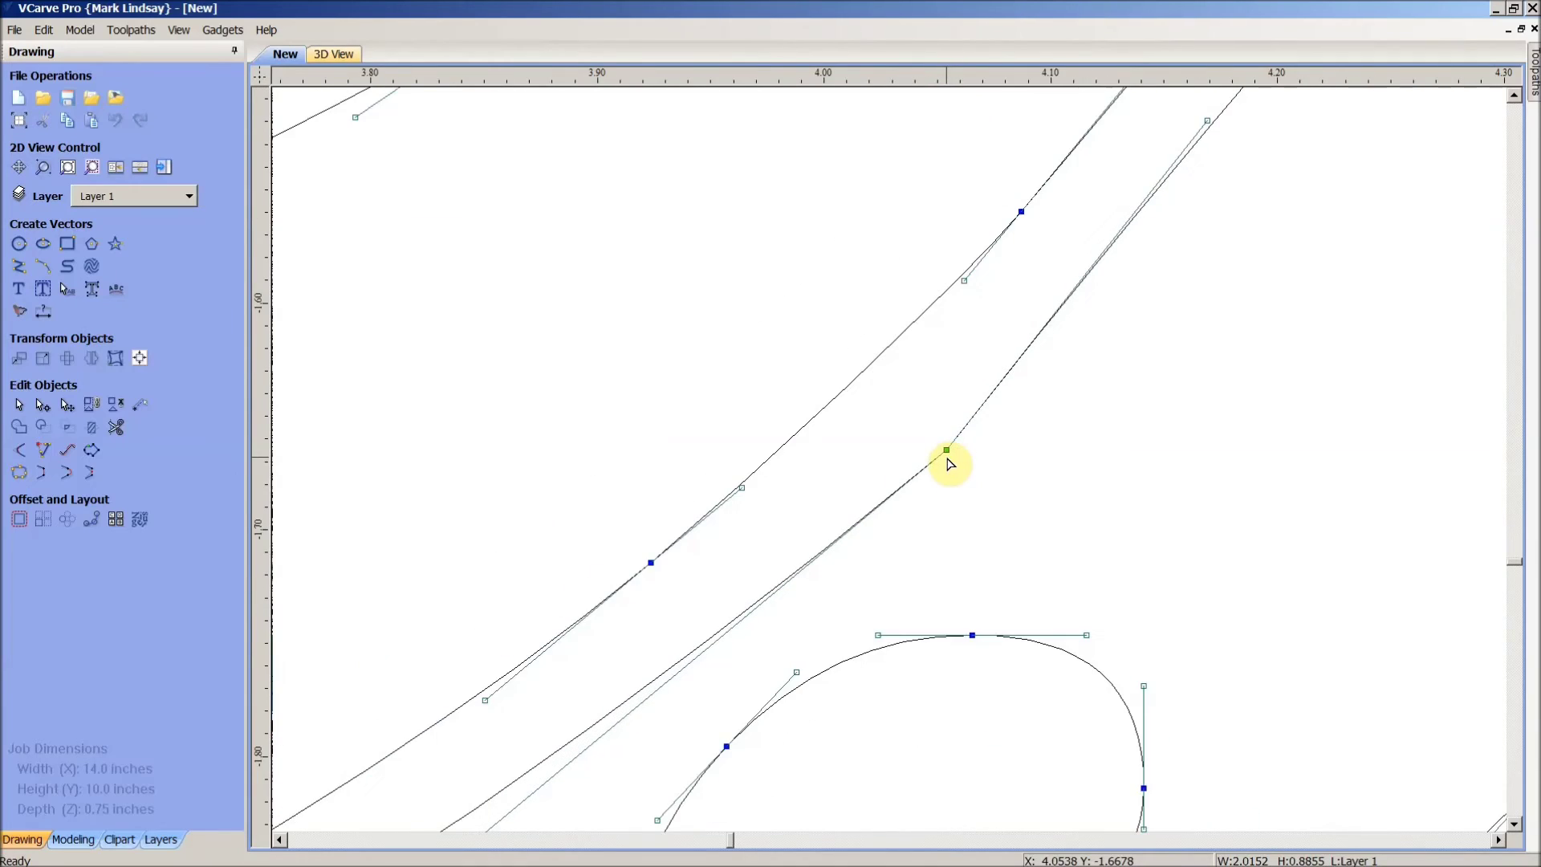
scroll(949, 464, down, 2)
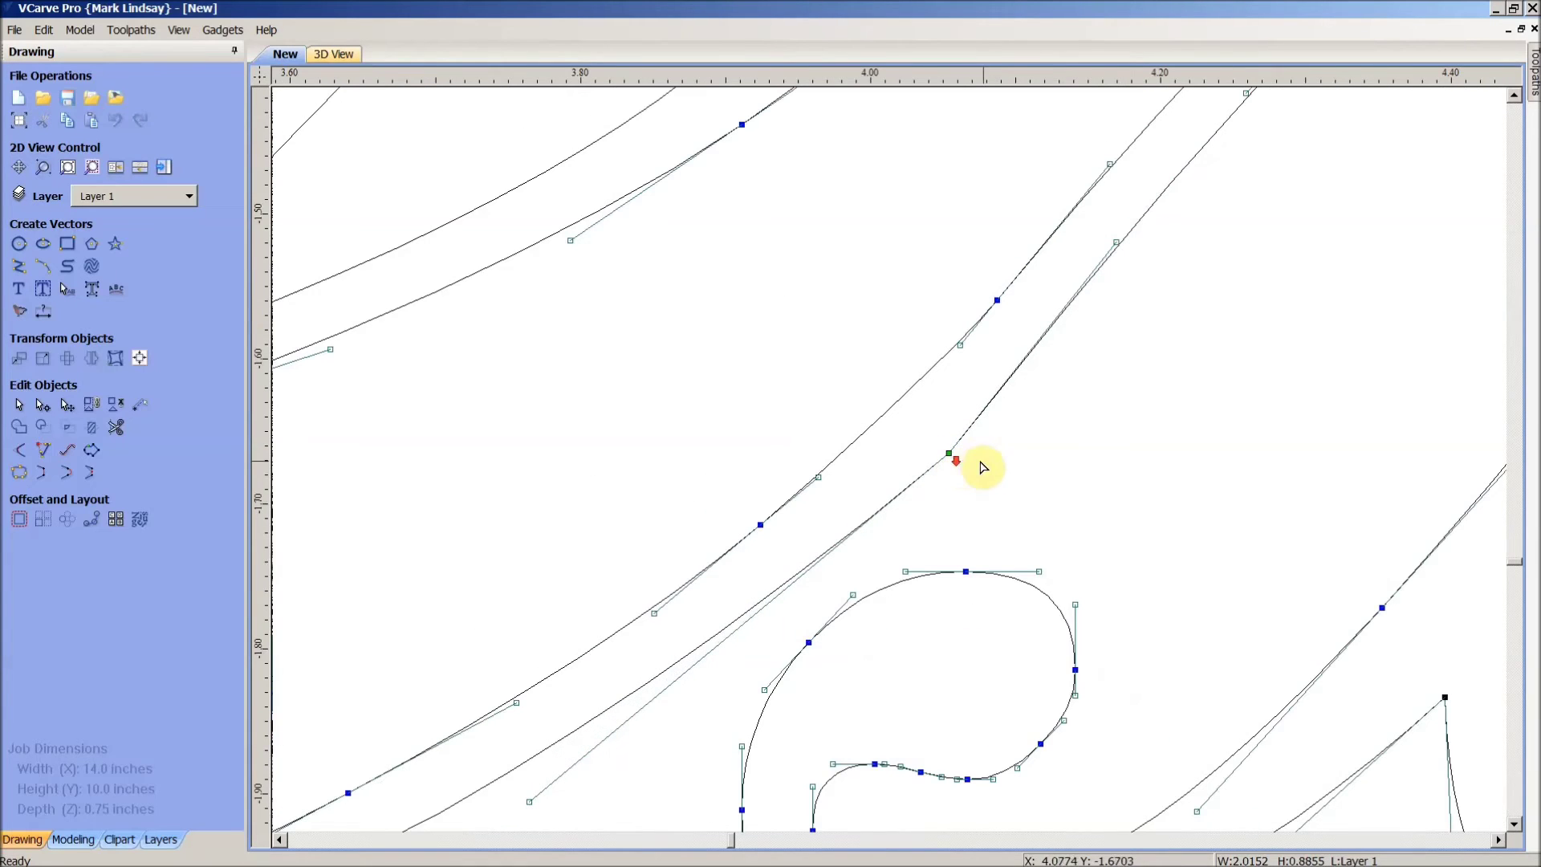
click(1060, 441)
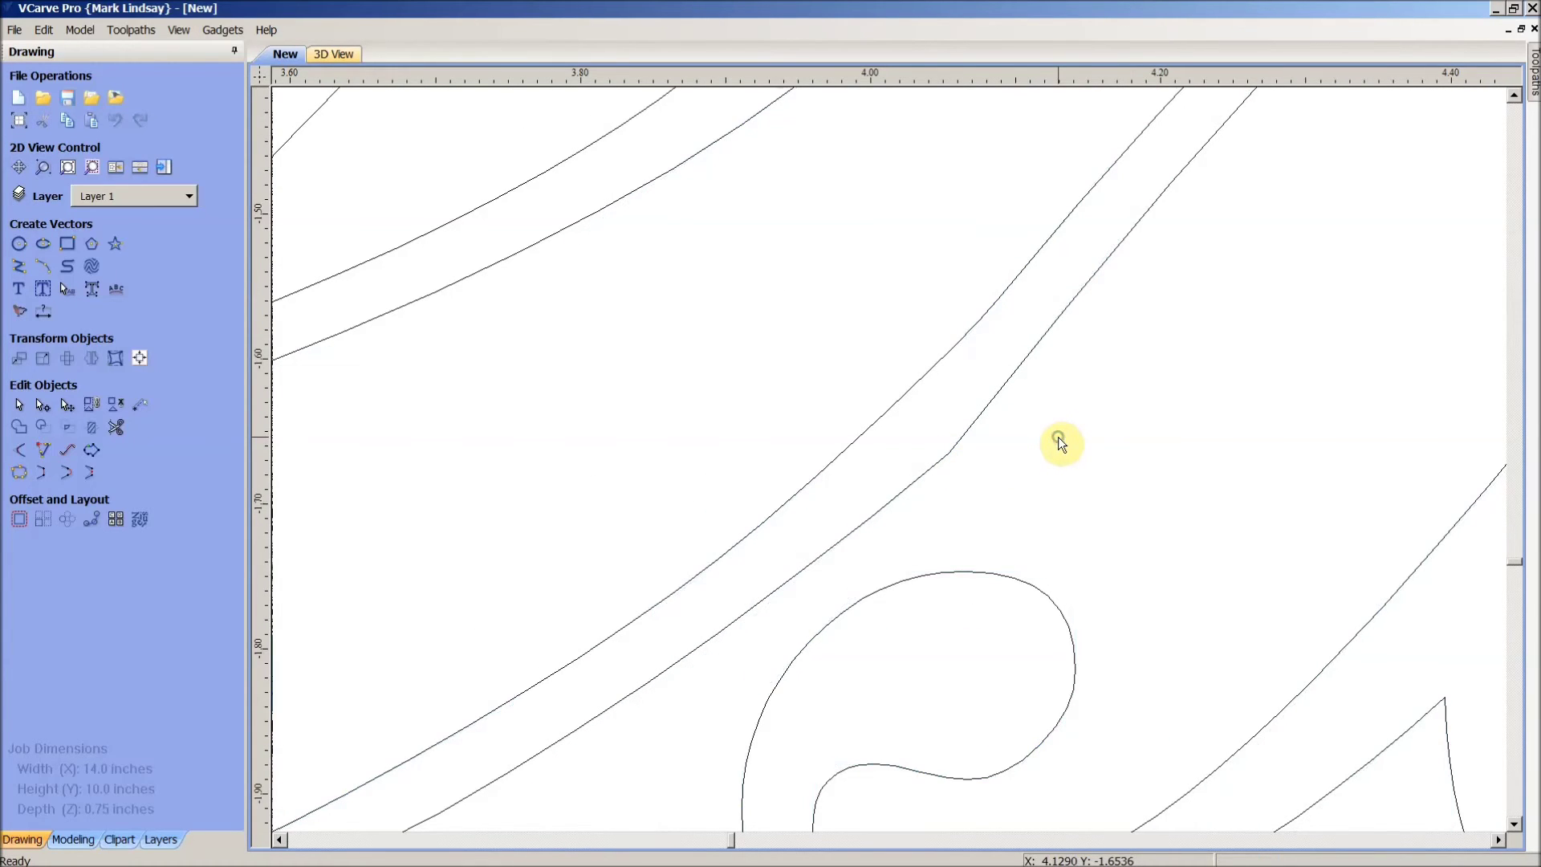
Step: Node-edit the e-x outline, shifting the lower corner point slightly toward the upper edge and adjusting its curve handles to even out the stroke
click(989, 400)
key(n)
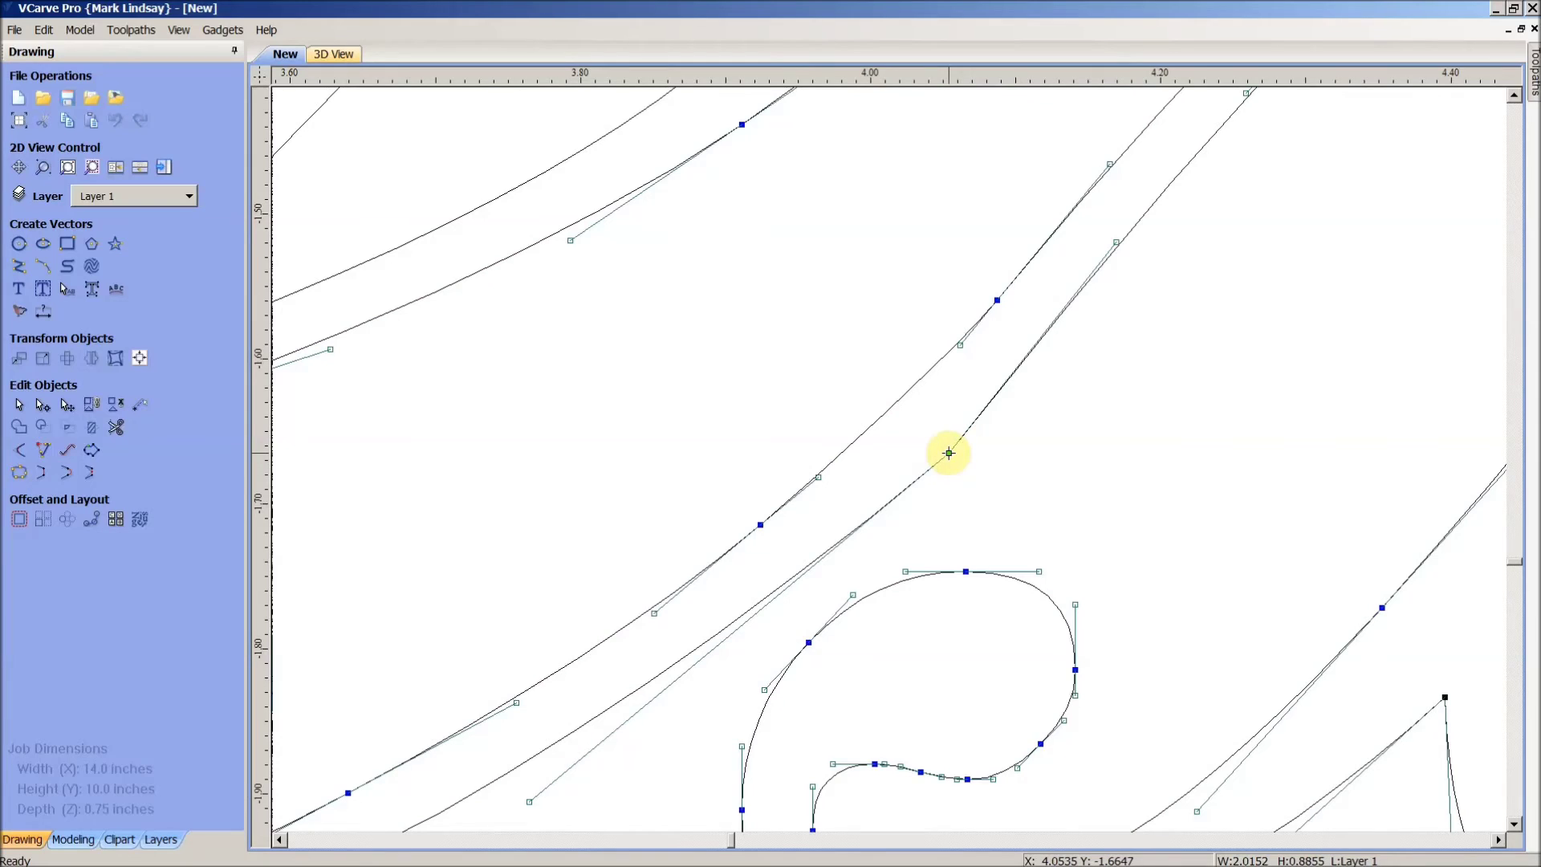
drag(949, 453, 940, 449)
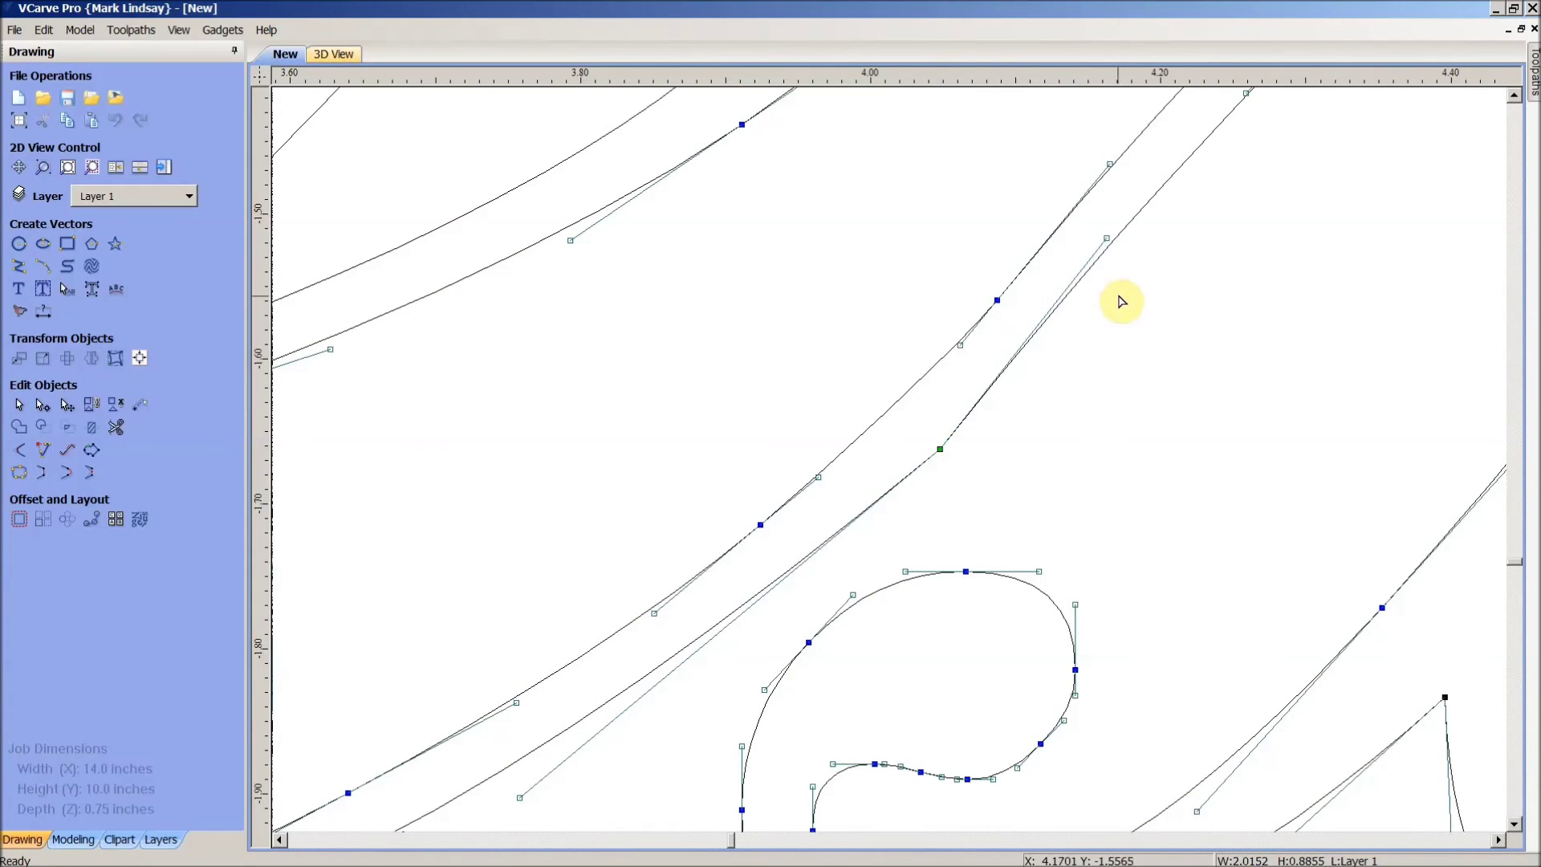
drag(1108, 234, 1121, 246)
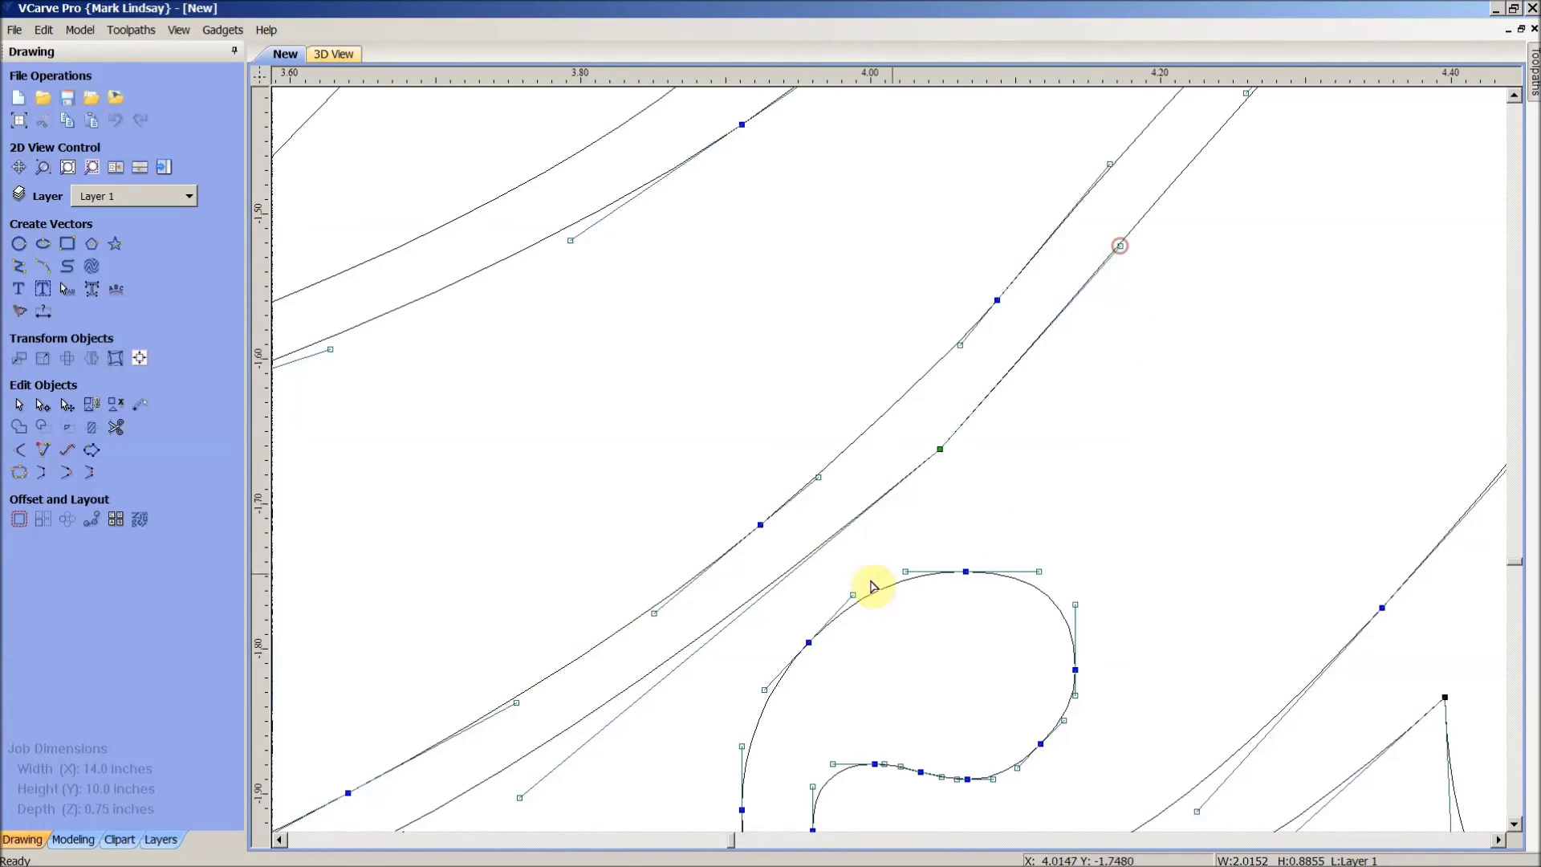
drag(516, 797, 544, 805)
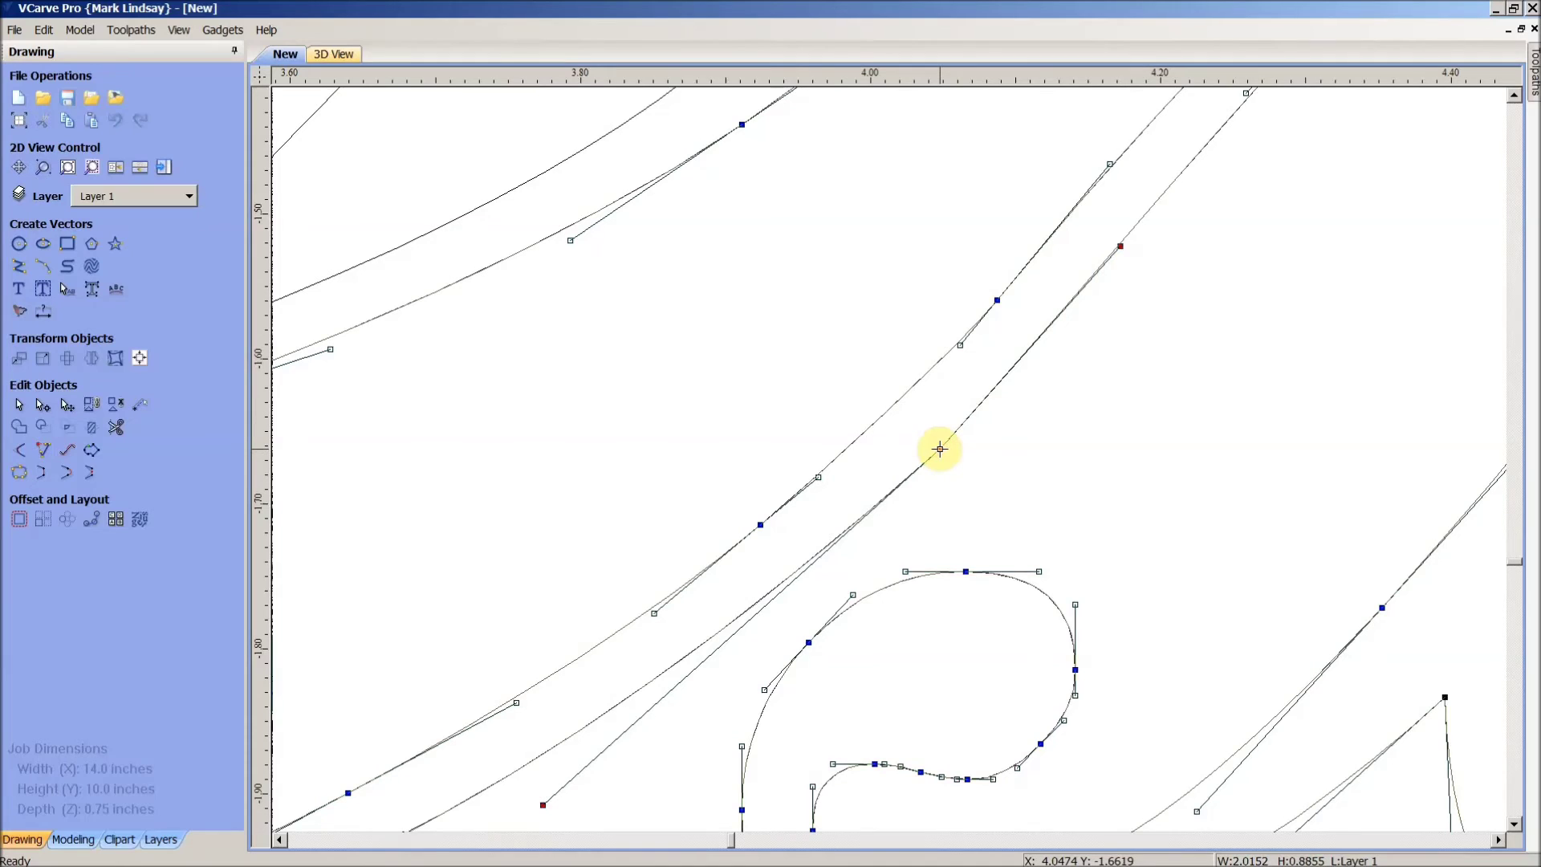
drag(941, 449, 931, 445)
scroll(1016, 465, down, 3)
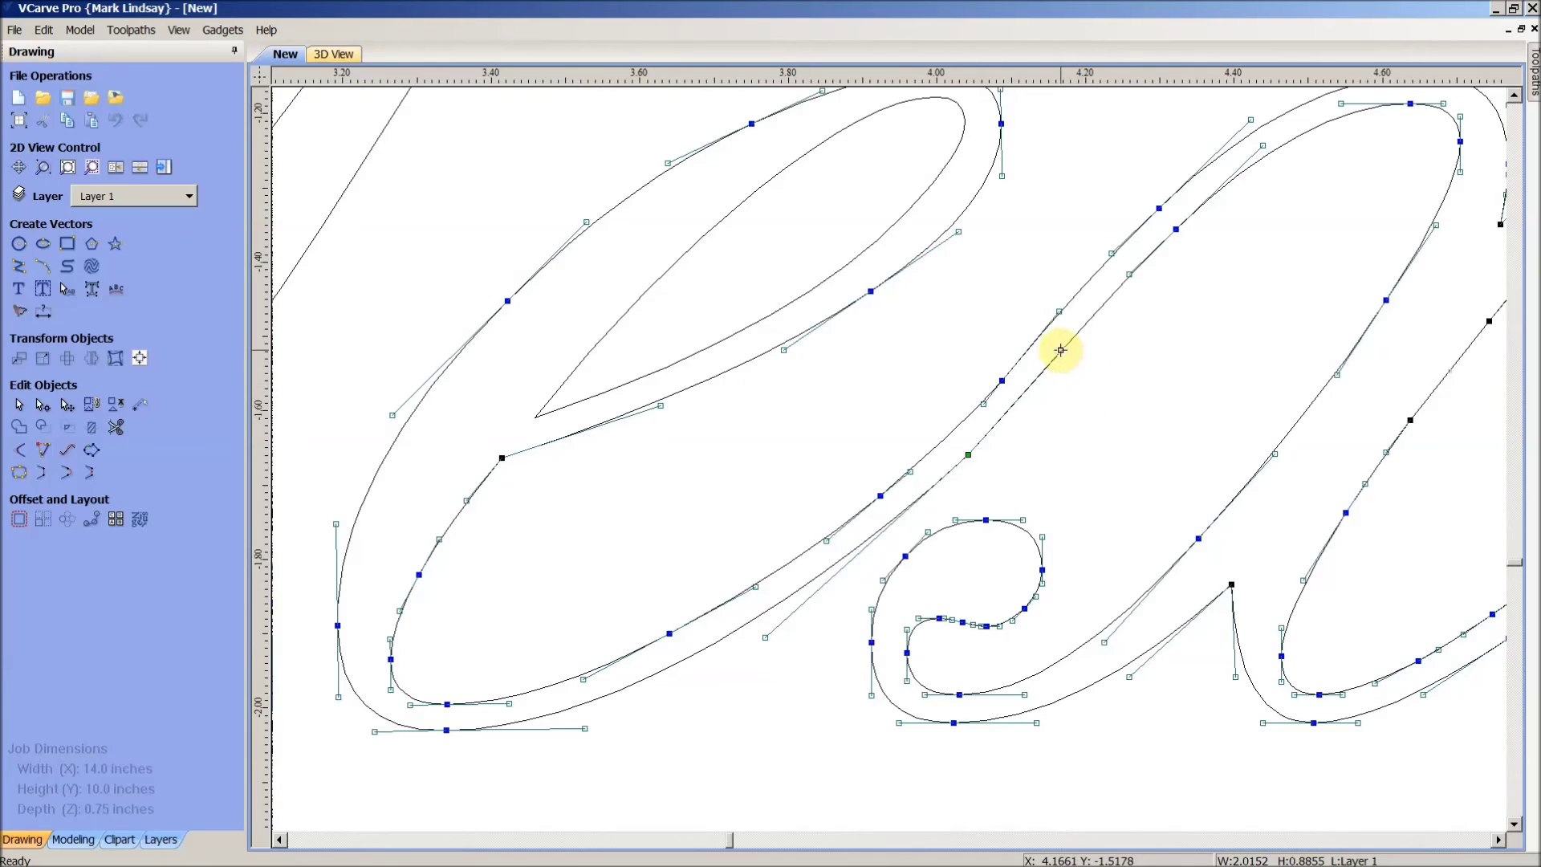
drag(1060, 350, 1065, 350)
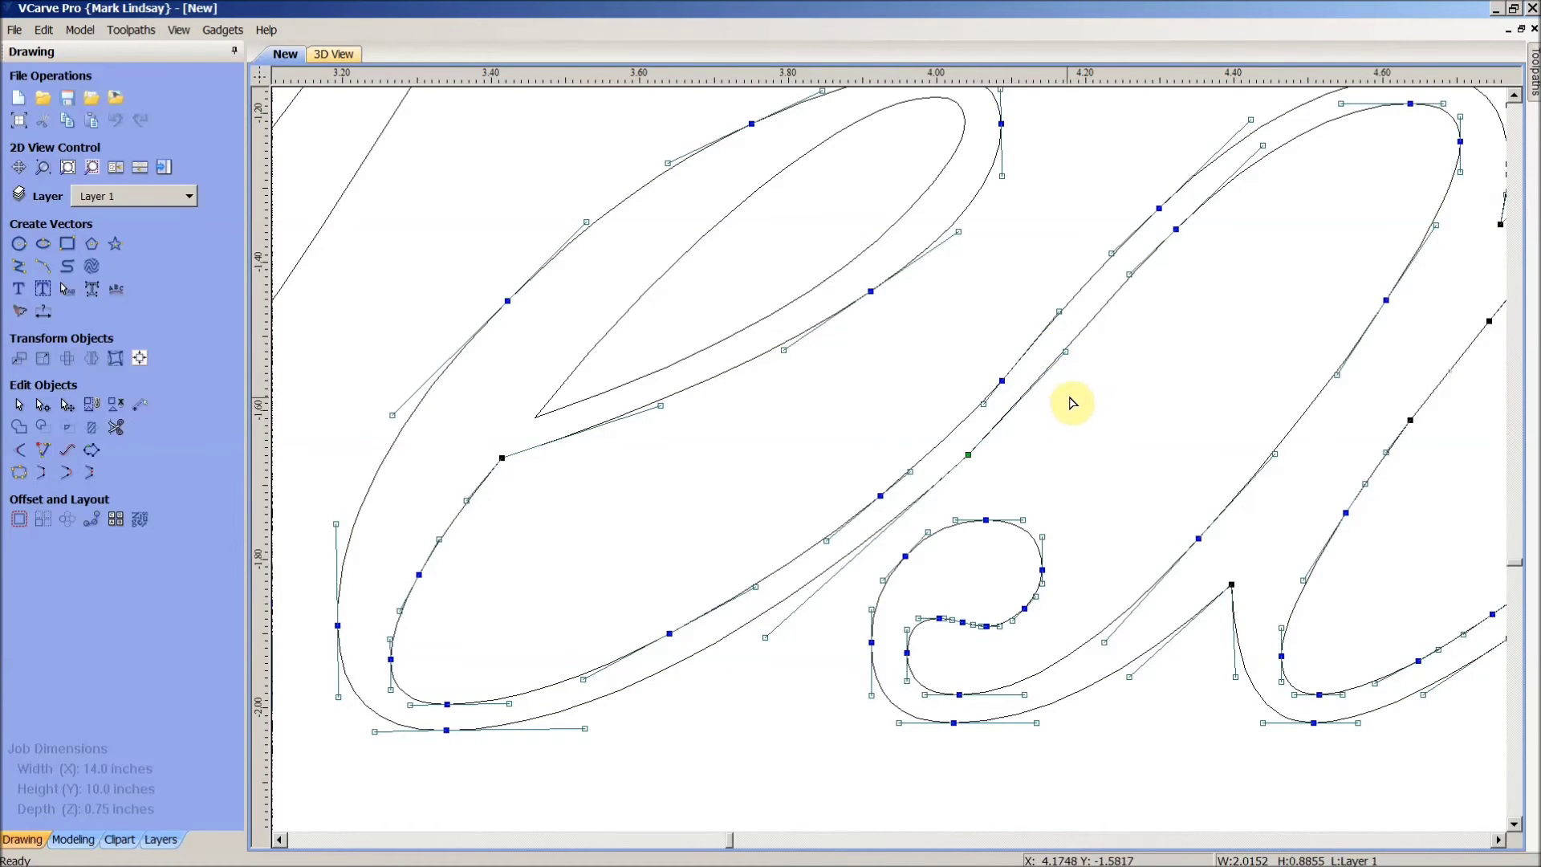
Step: Fine-tune the curve handle on the x side of the lower joint point and finish node editing
scroll(1075, 373, up, 5)
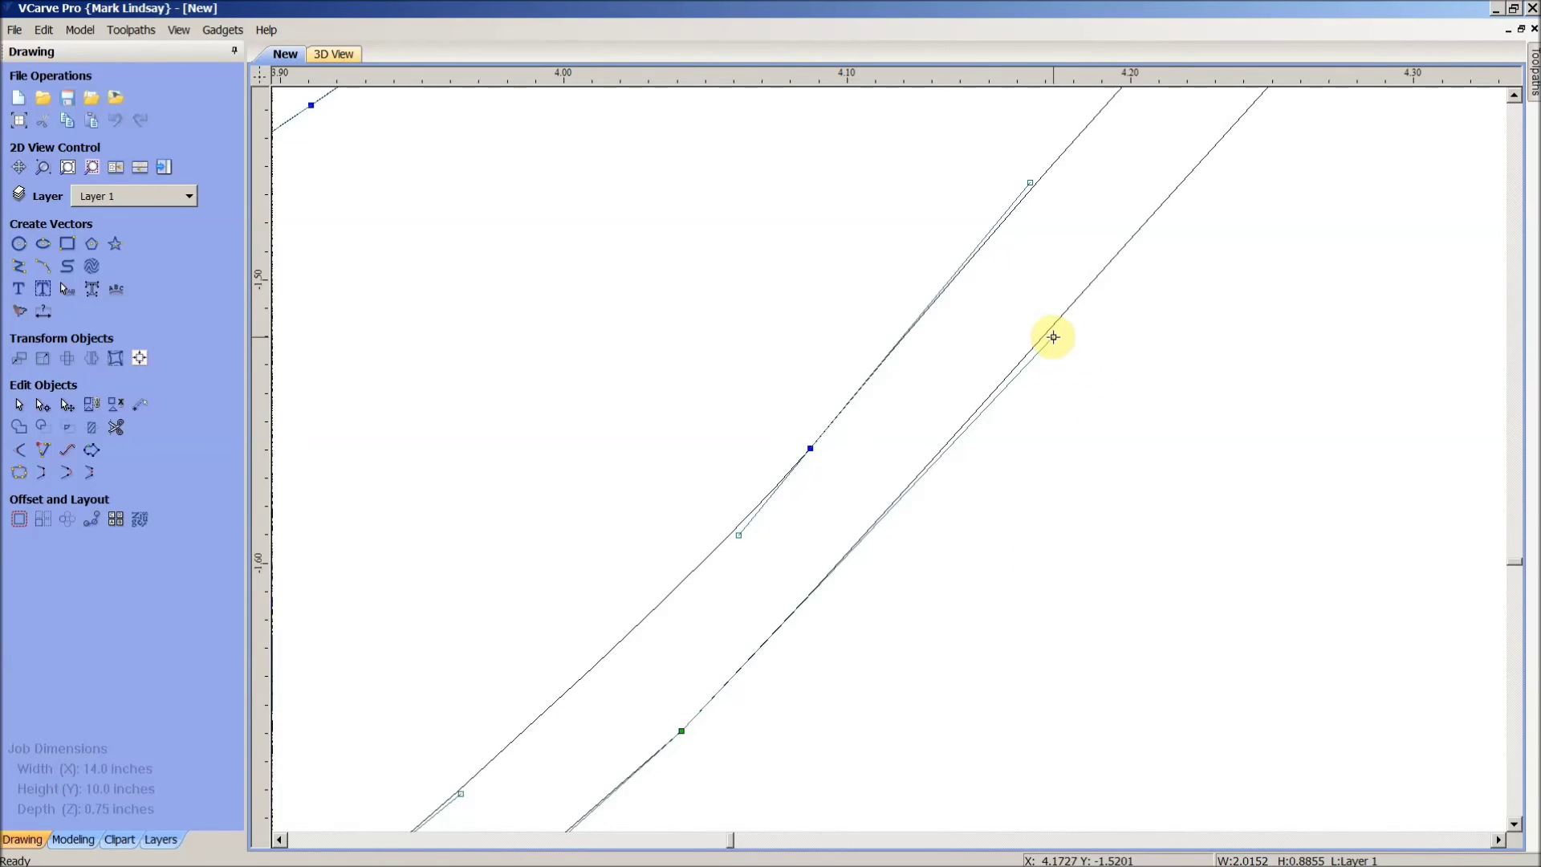
drag(1054, 337, 1065, 342)
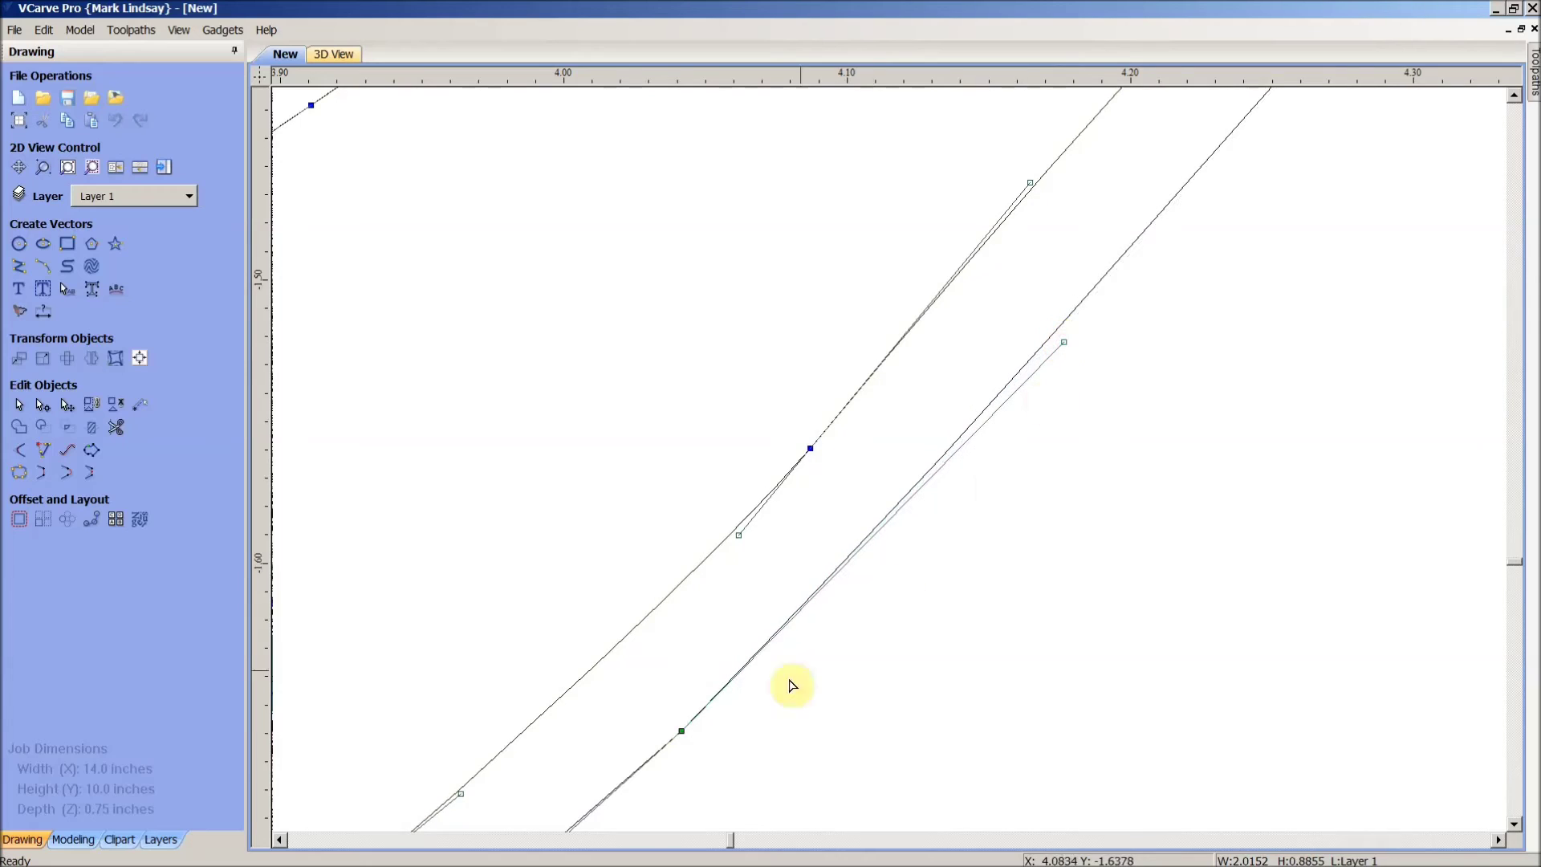
click(683, 731)
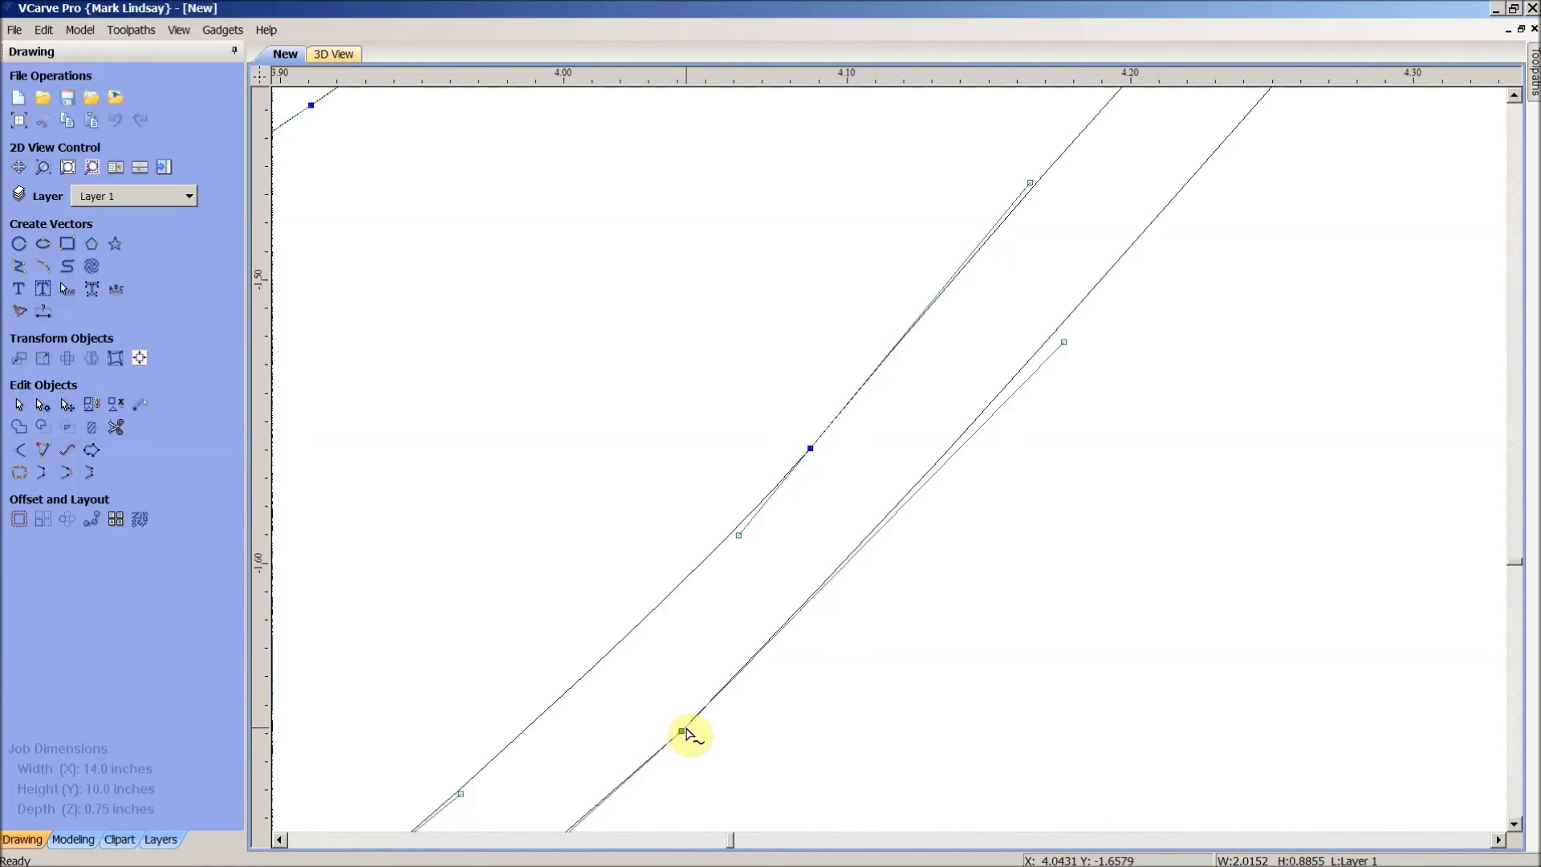
scroll(903, 626, down, 3)
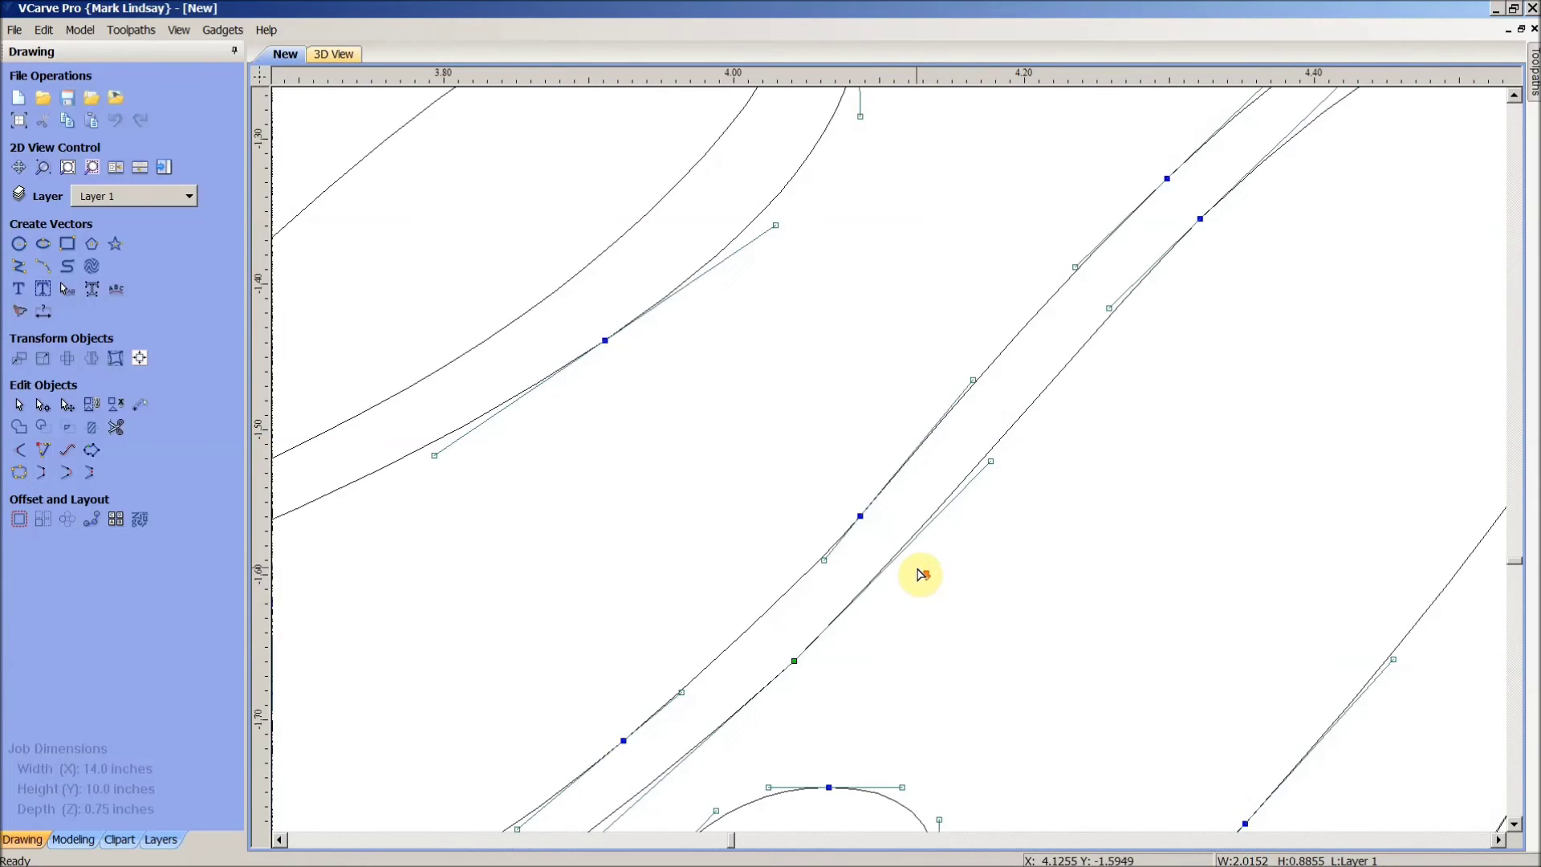
scroll(920, 575, down, 1)
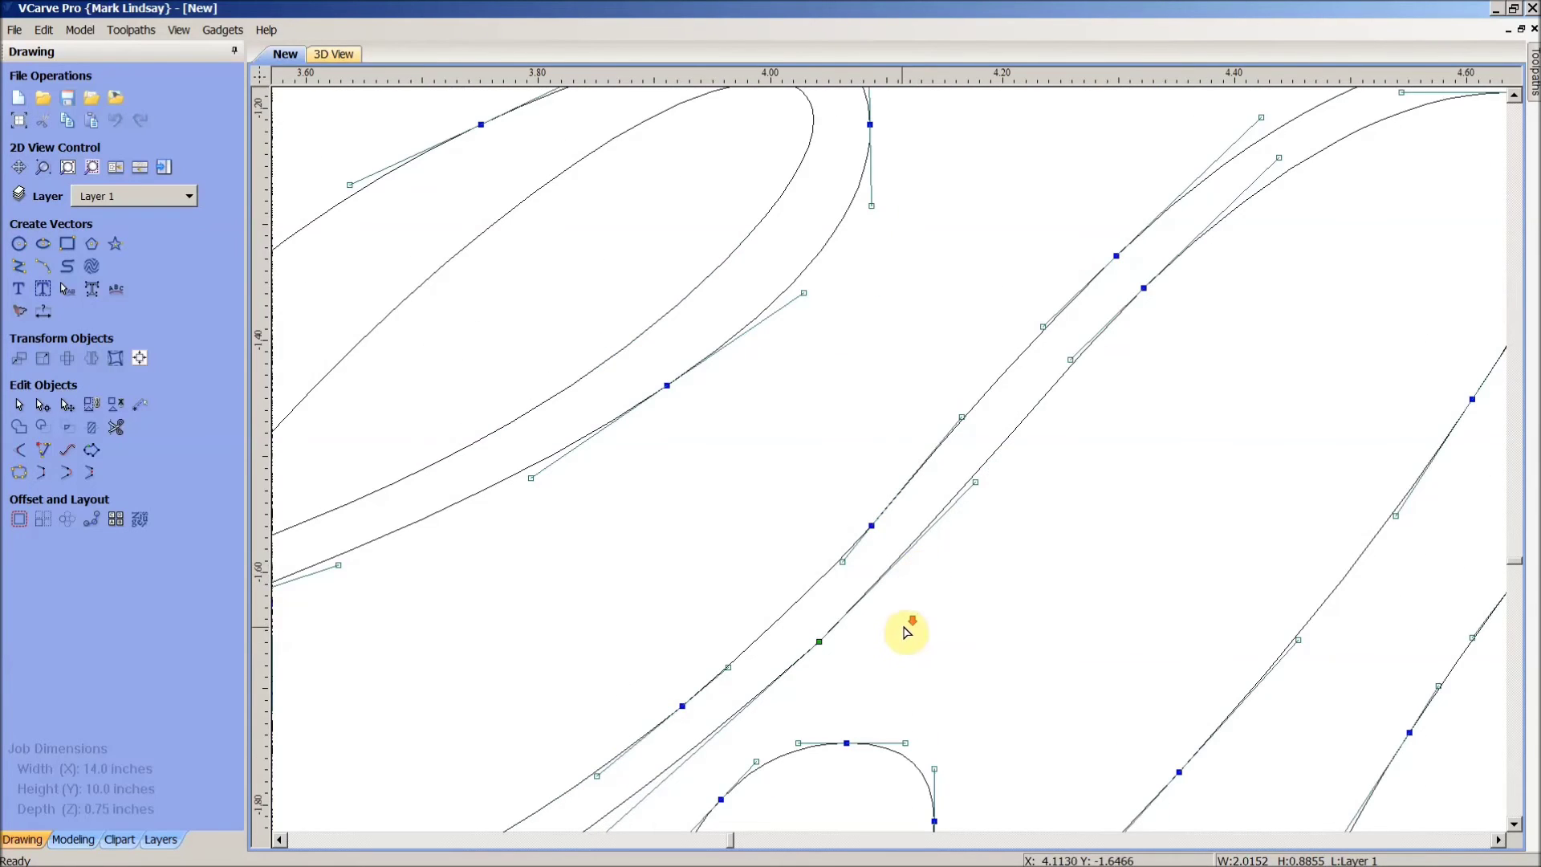
scroll(903, 627, down, 1)
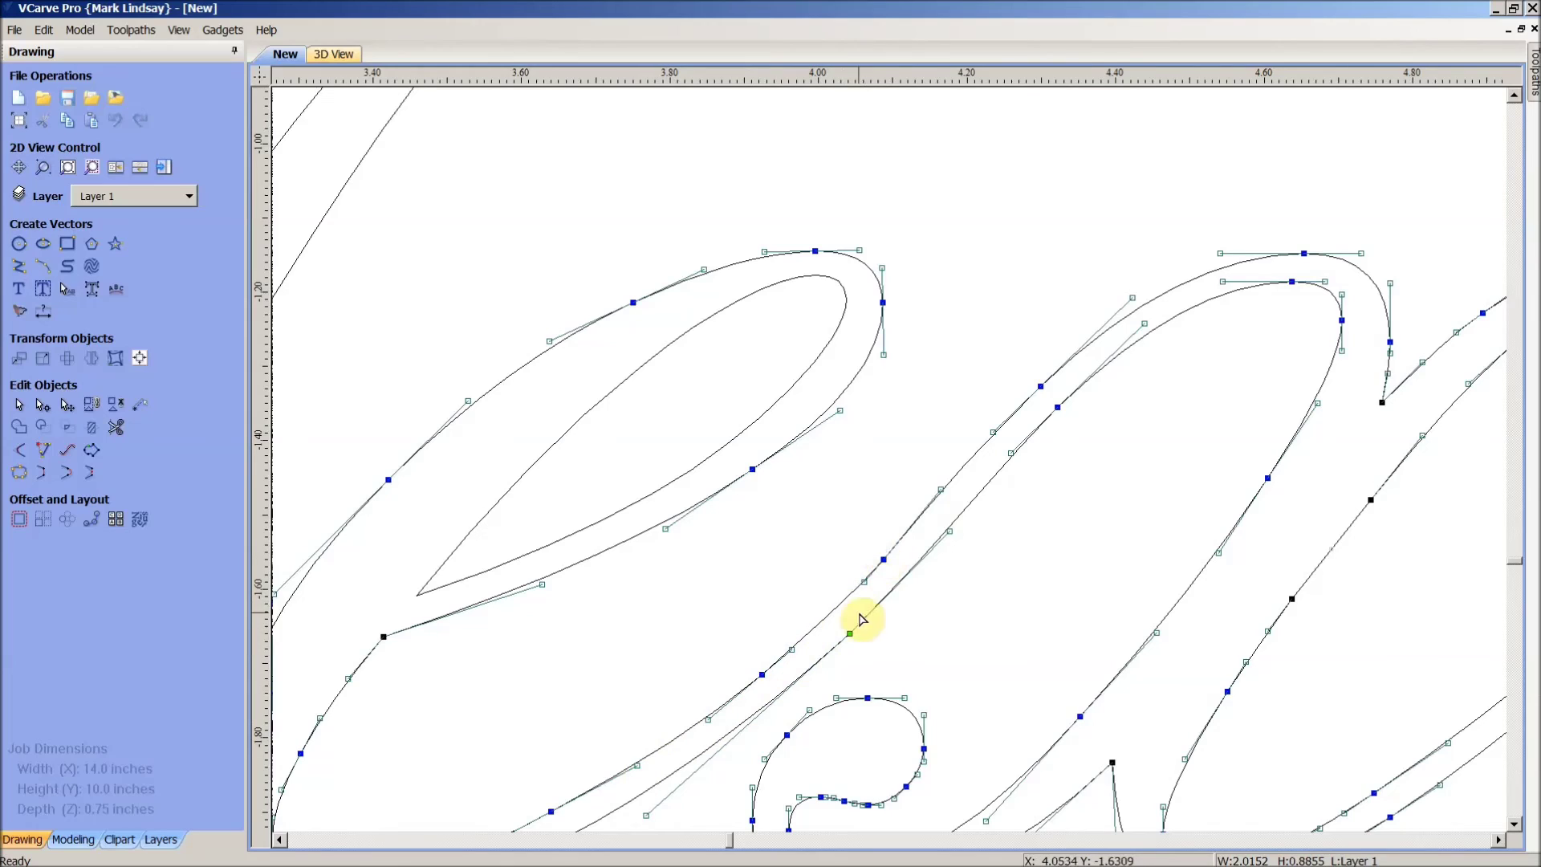
click(1010, 618)
click(1050, 623)
Step: Weld the joined e-x outline and the t of "Text" where the x tail overlaps the t stem
scroll(1053, 575, down, 5)
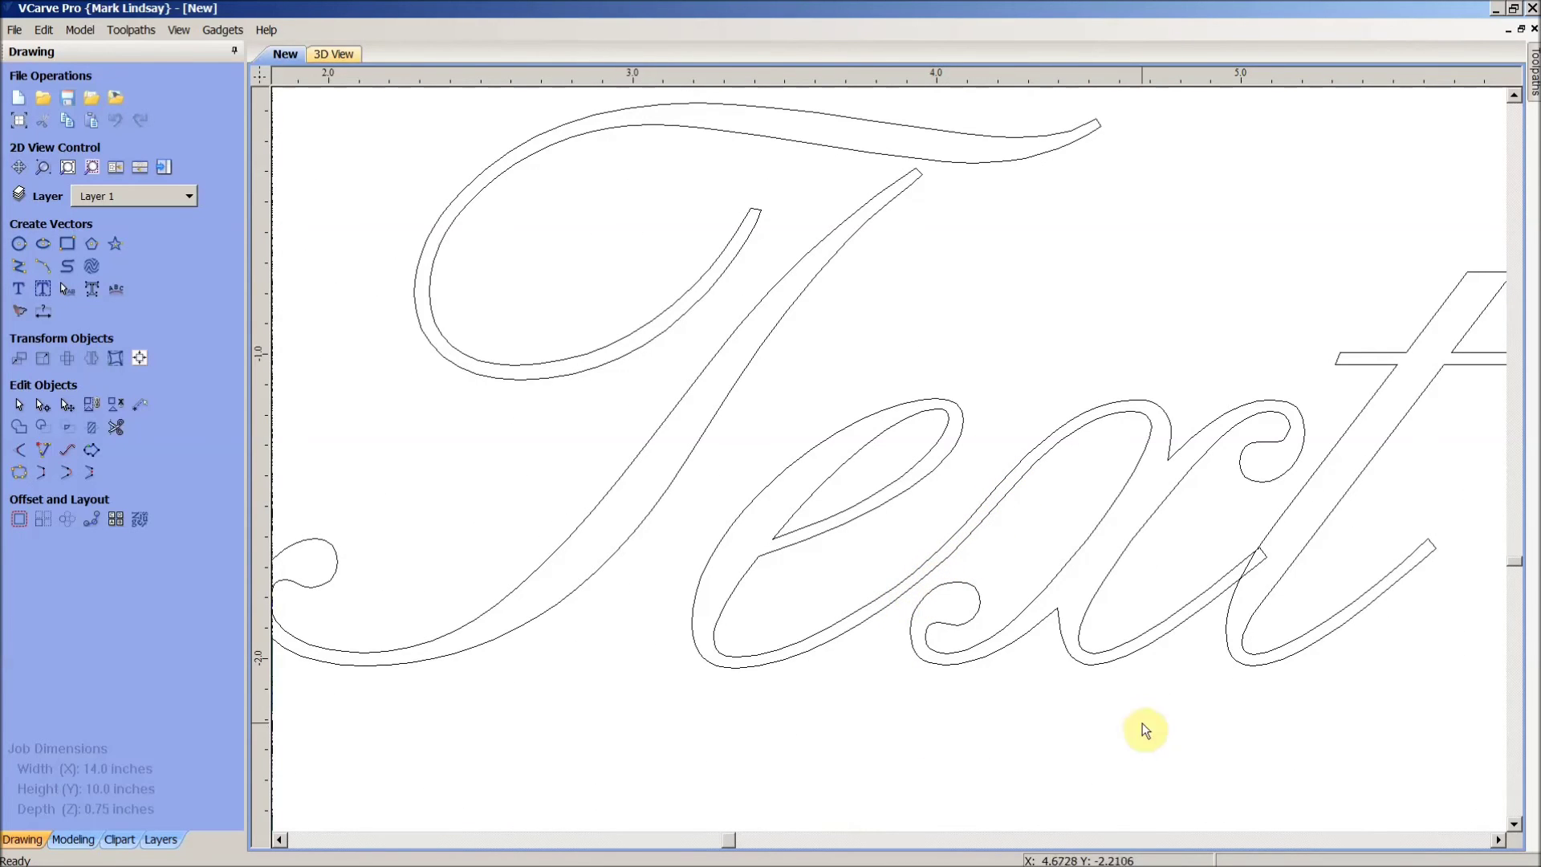
scroll(1263, 557, up, 7)
scroll(1256, 533, up, 1)
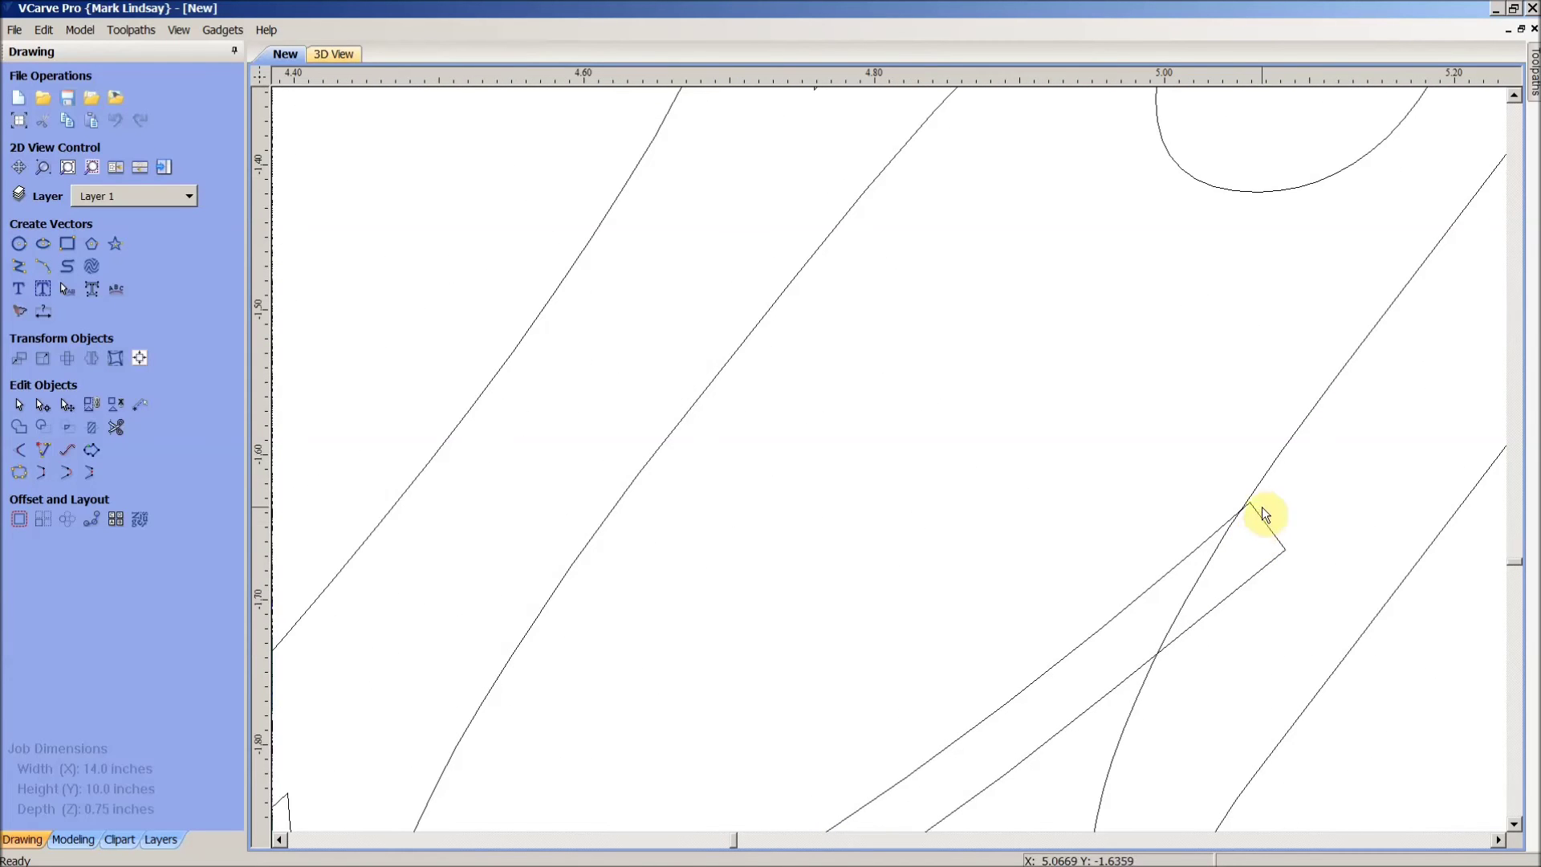
scroll(1239, 478, down, 2)
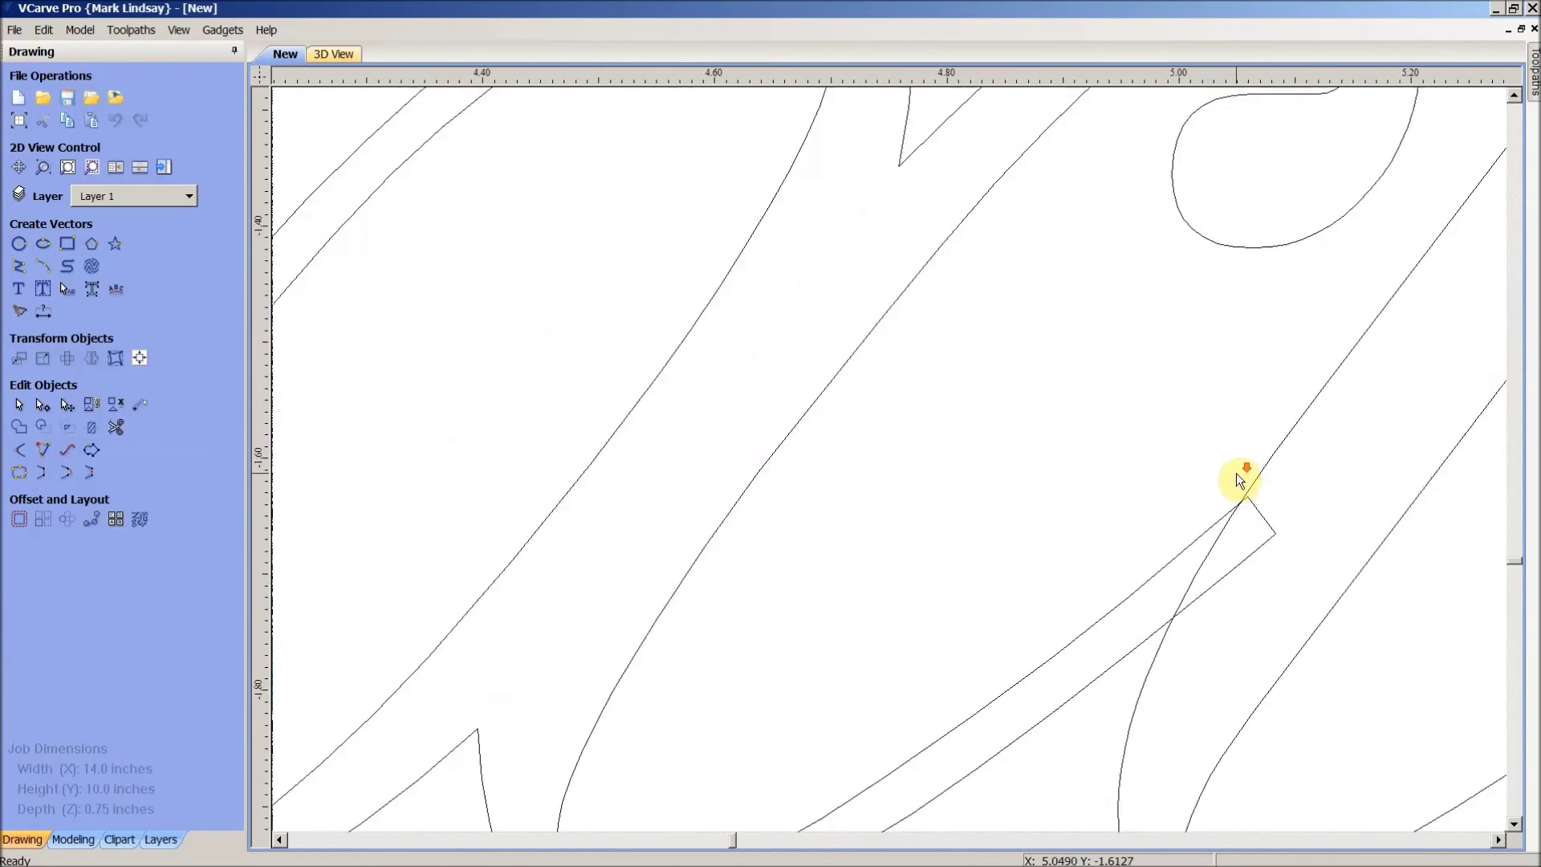
scroll(1288, 457, down, 4)
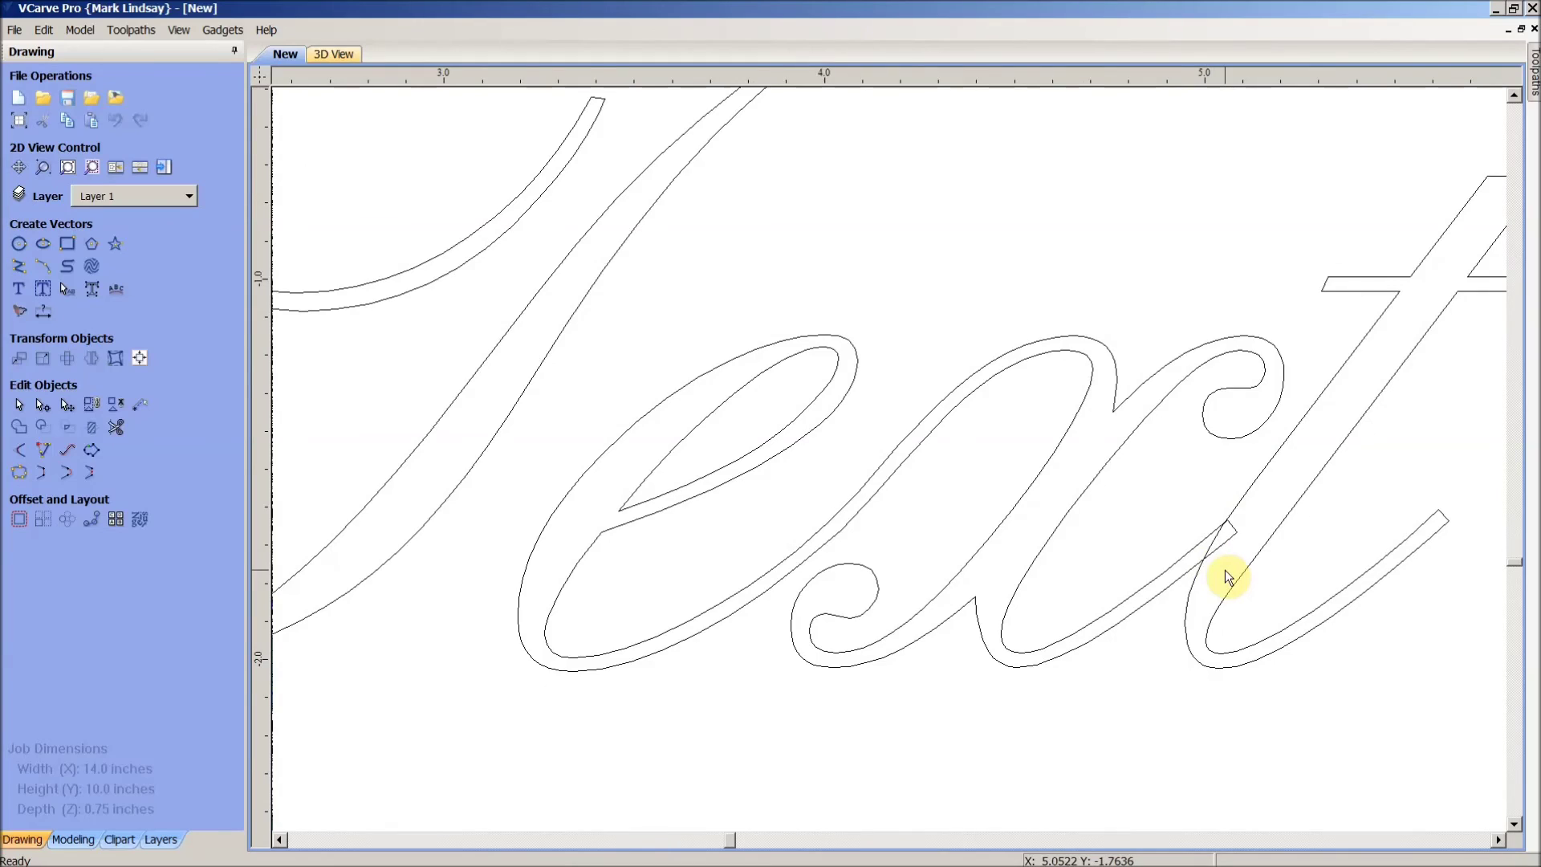
click(1295, 544)
drag(1154, 610, 1155, 610)
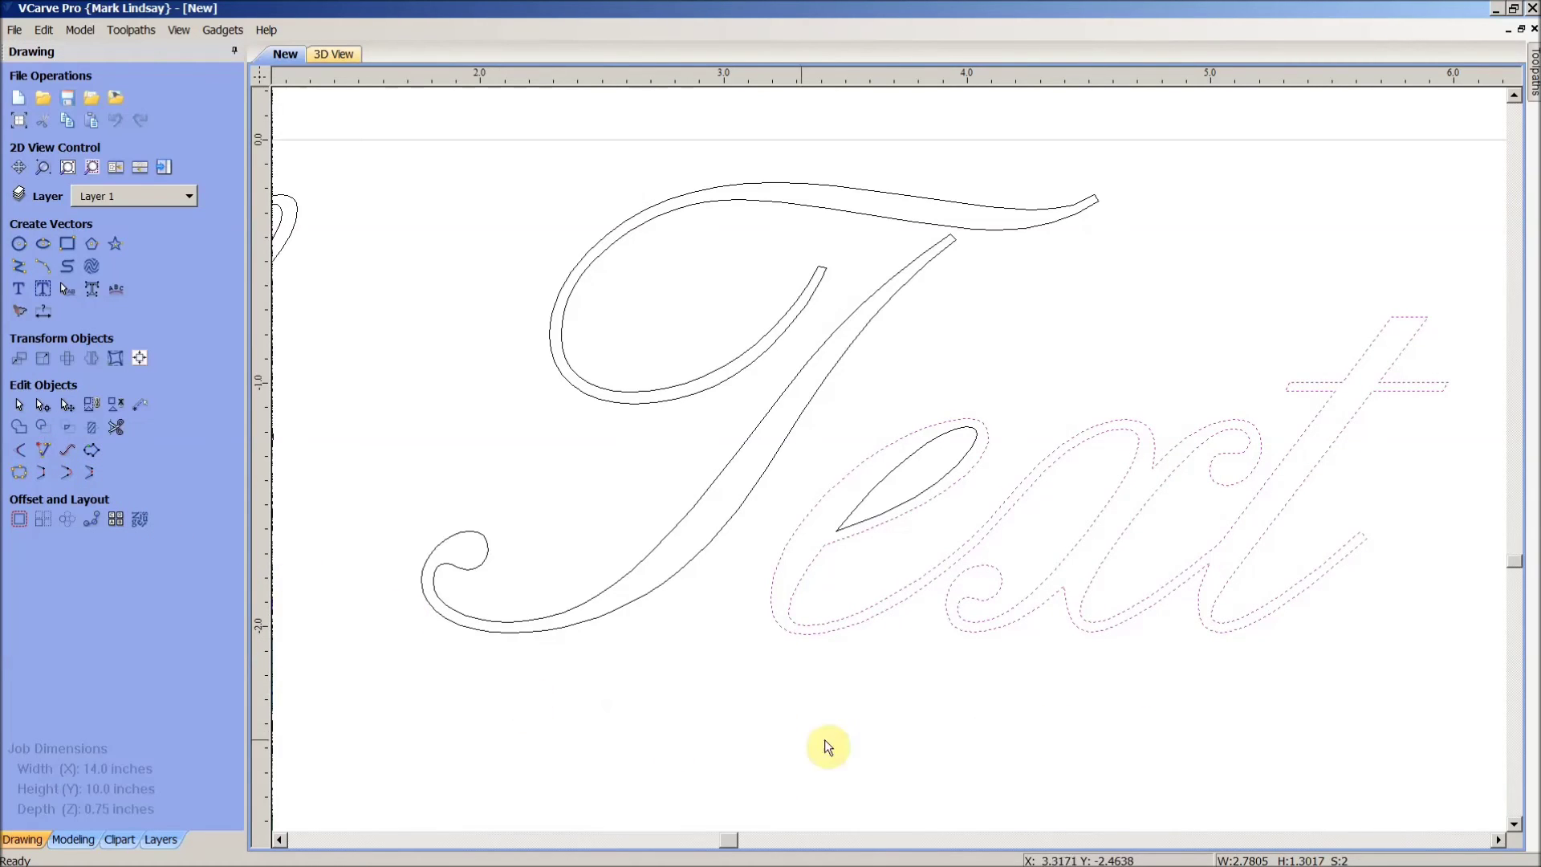
click(995, 726)
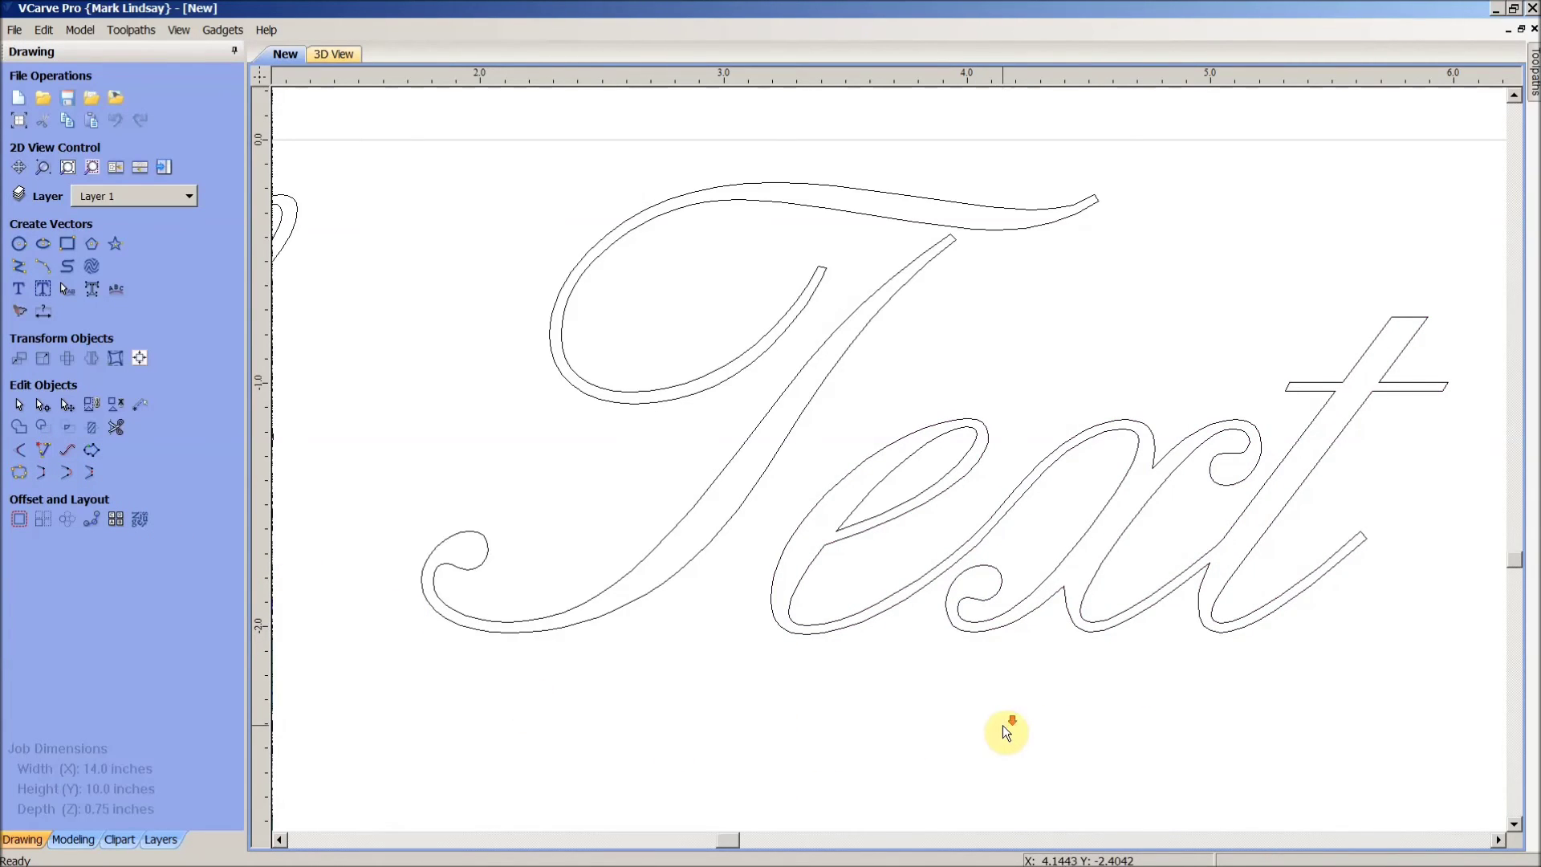
Step: Review the lettering across the whole job and examine the finished joints in the word "Text"
scroll(1036, 721, down, 2)
scroll(1156, 691, down, 2)
scroll(1314, 629, down, 2)
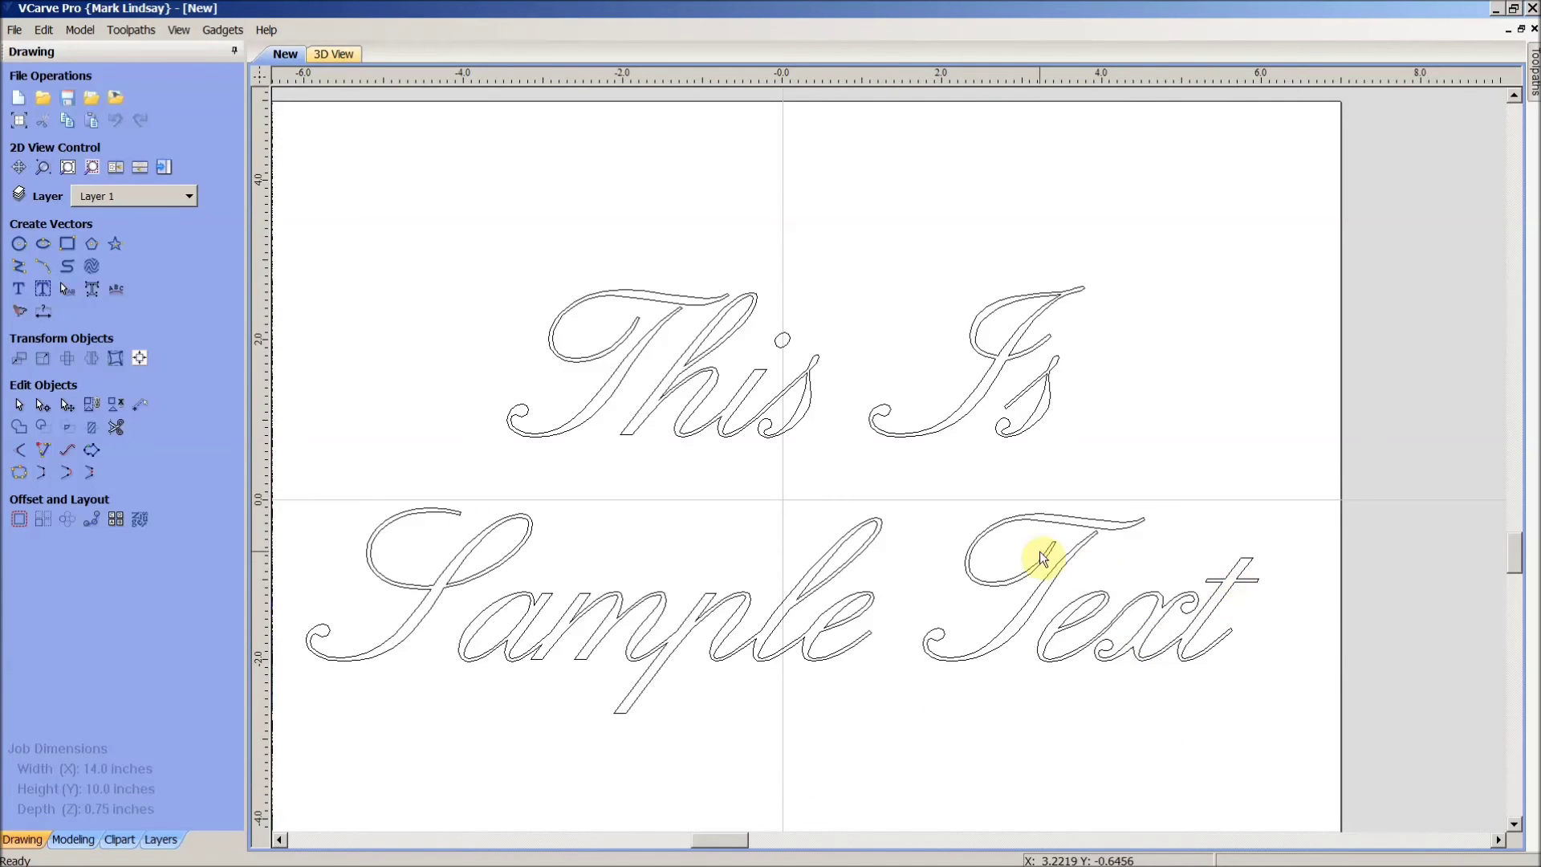
click(94, 168)
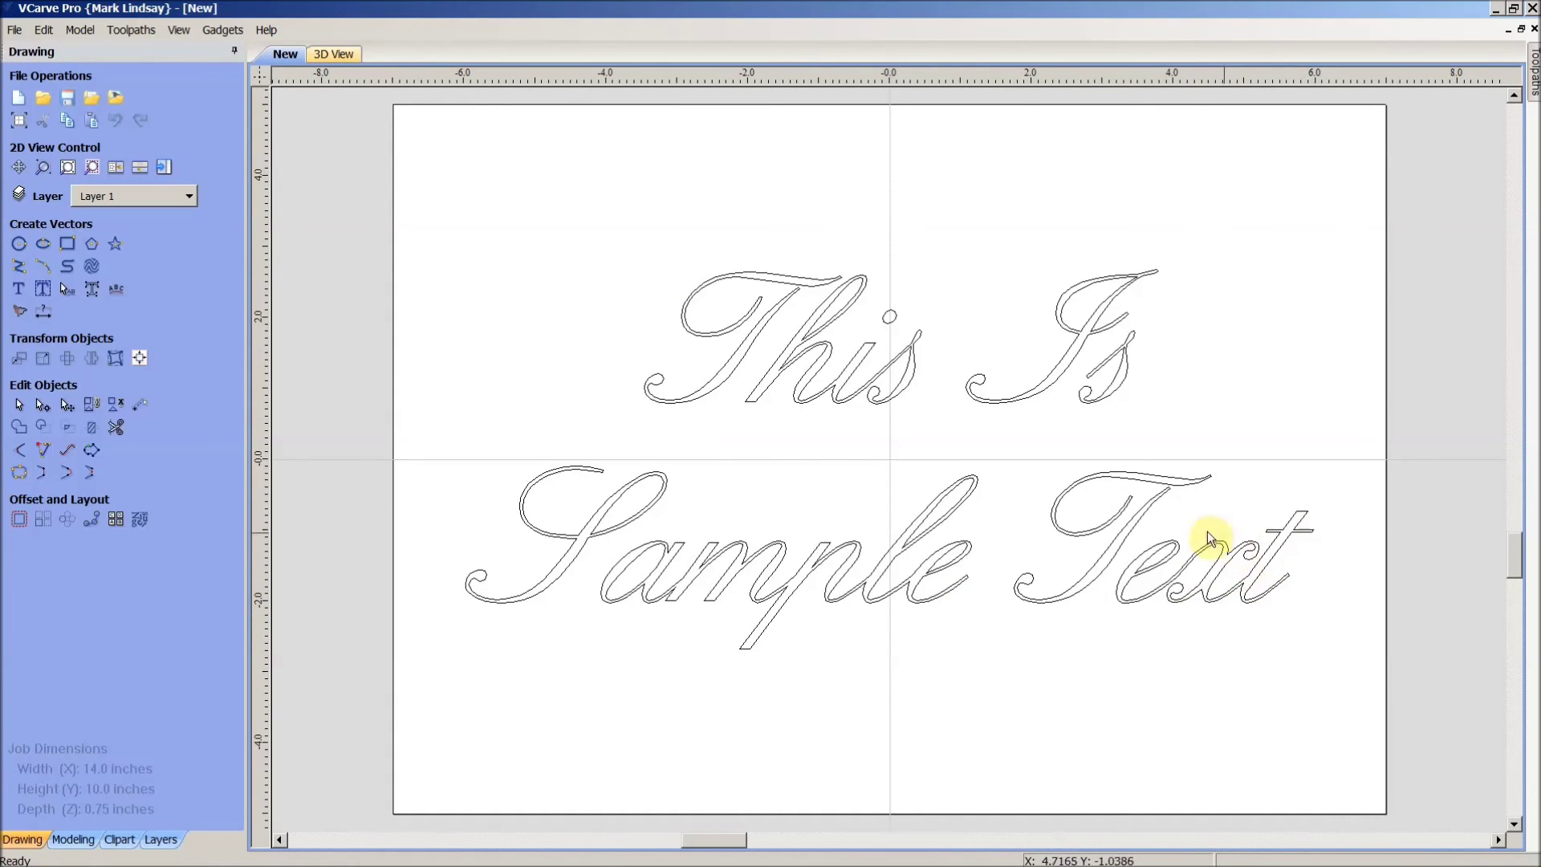
scroll(1186, 585, up, 2)
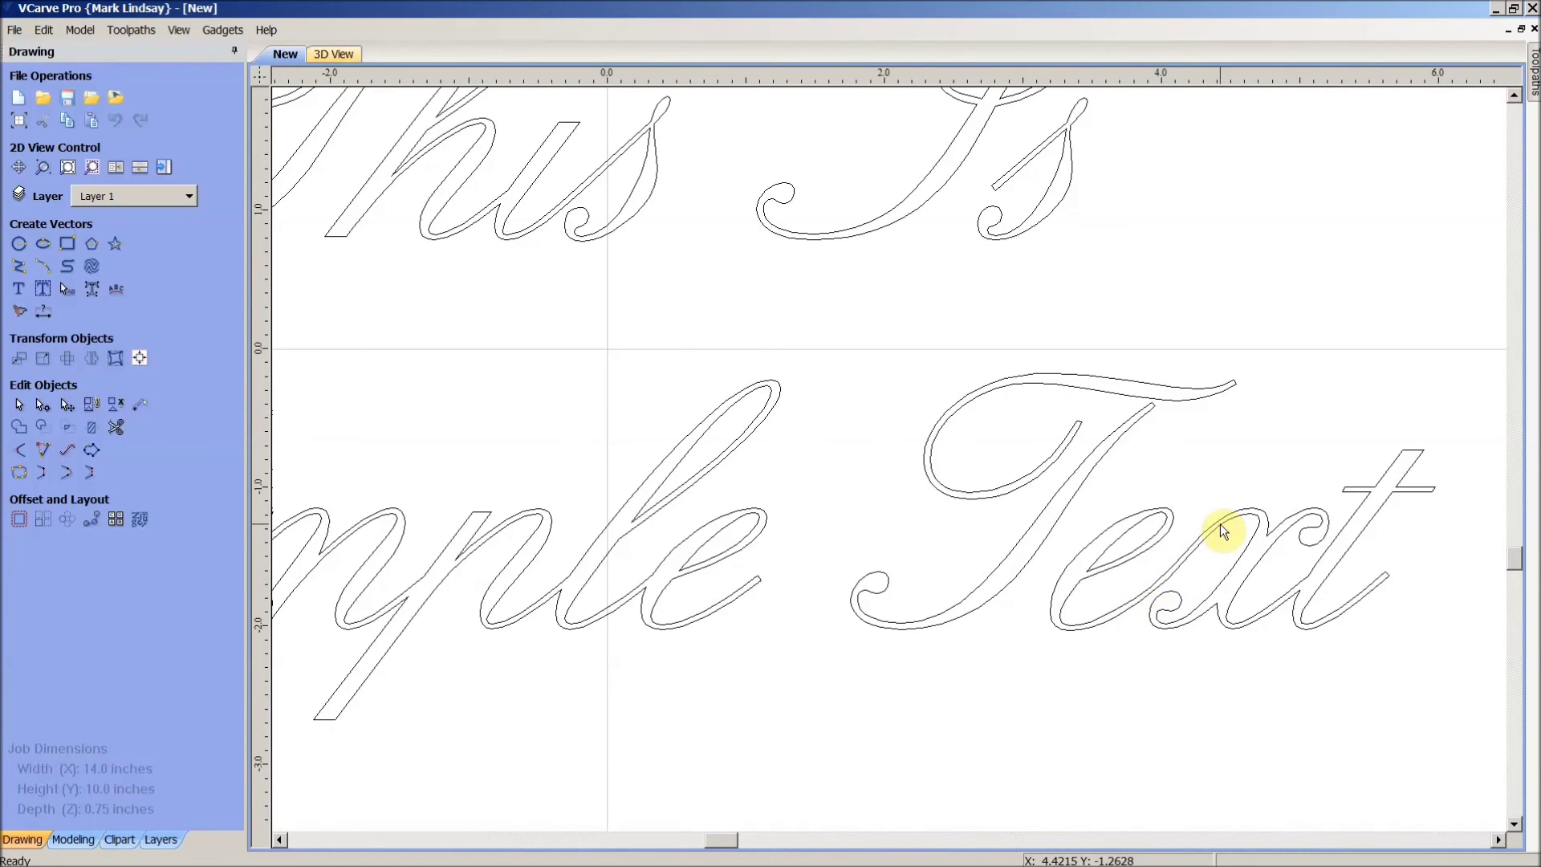
Step: Examine the finished joints in "Sample" and select the joined "ample" outline to check that it is one vector
scroll(1220, 523, down, 1)
scroll(1220, 523, down, 1)
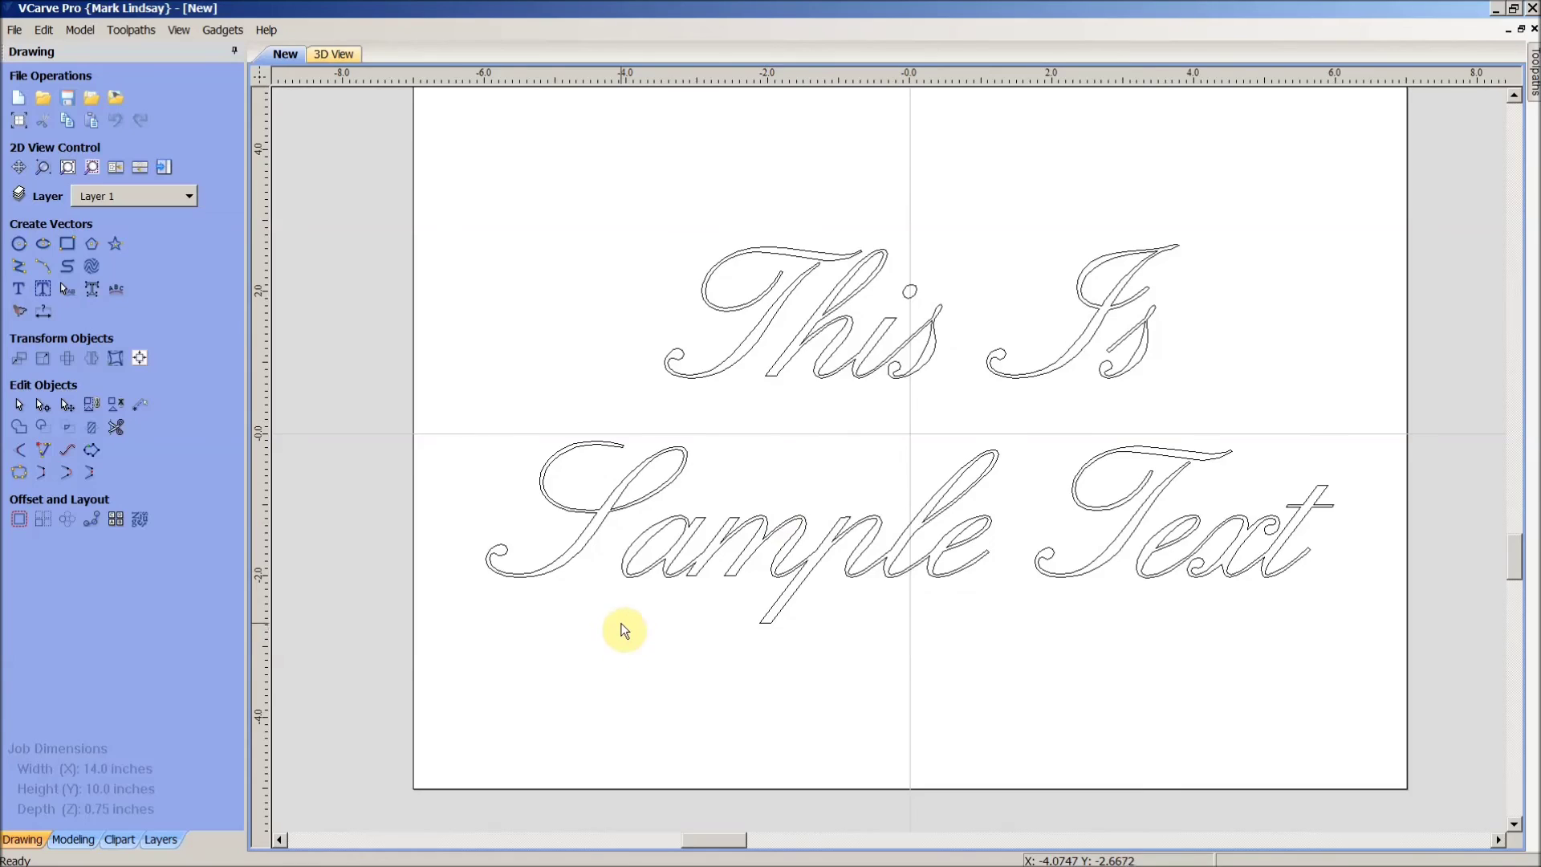
scroll(623, 619, up, 4)
scroll(665, 572, up, 3)
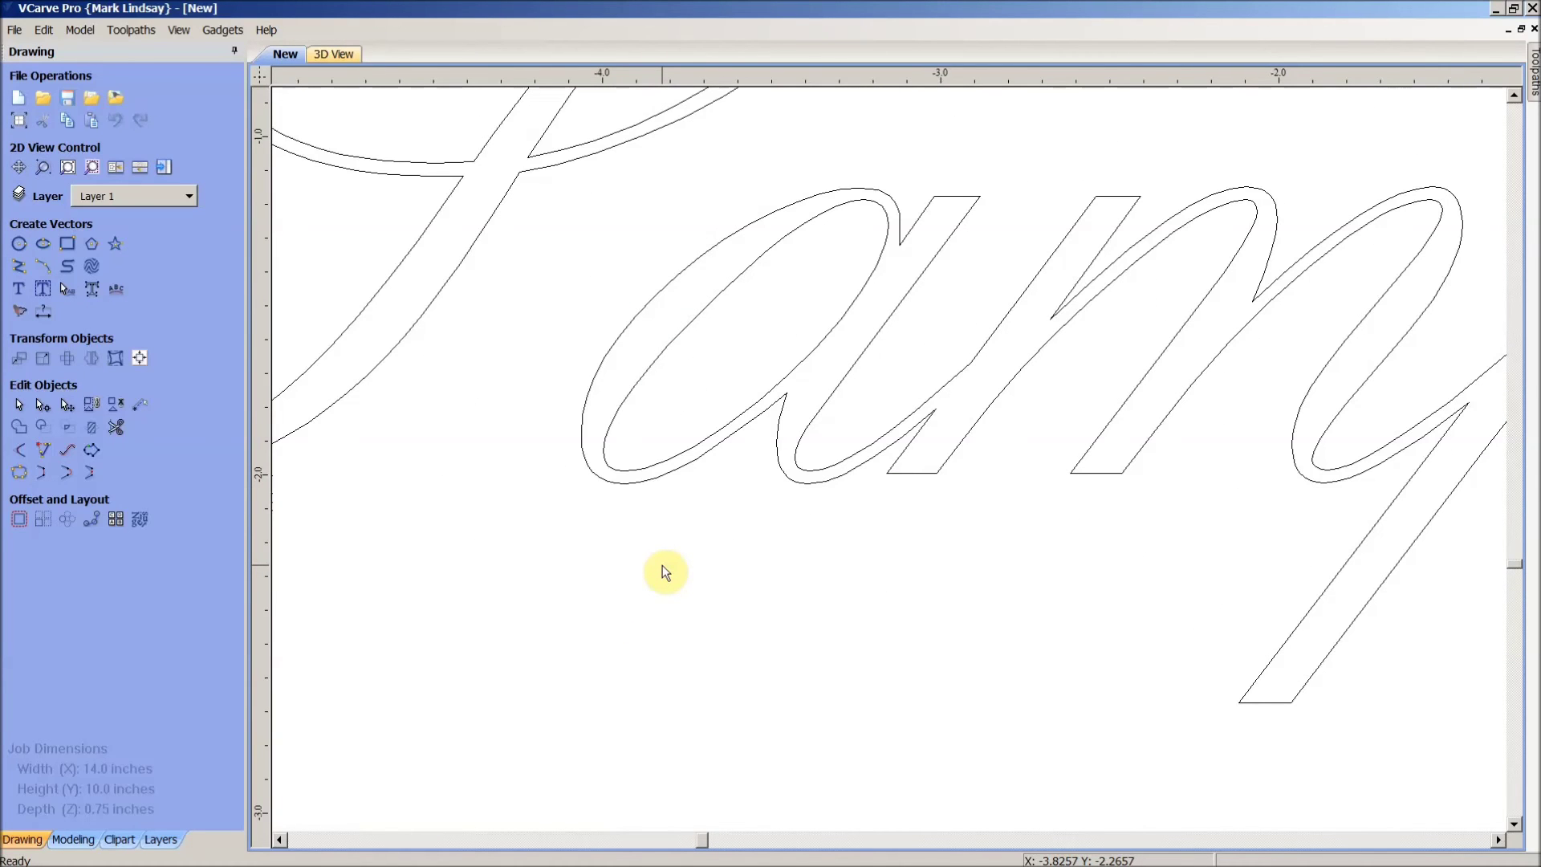
scroll(663, 566, down, 5)
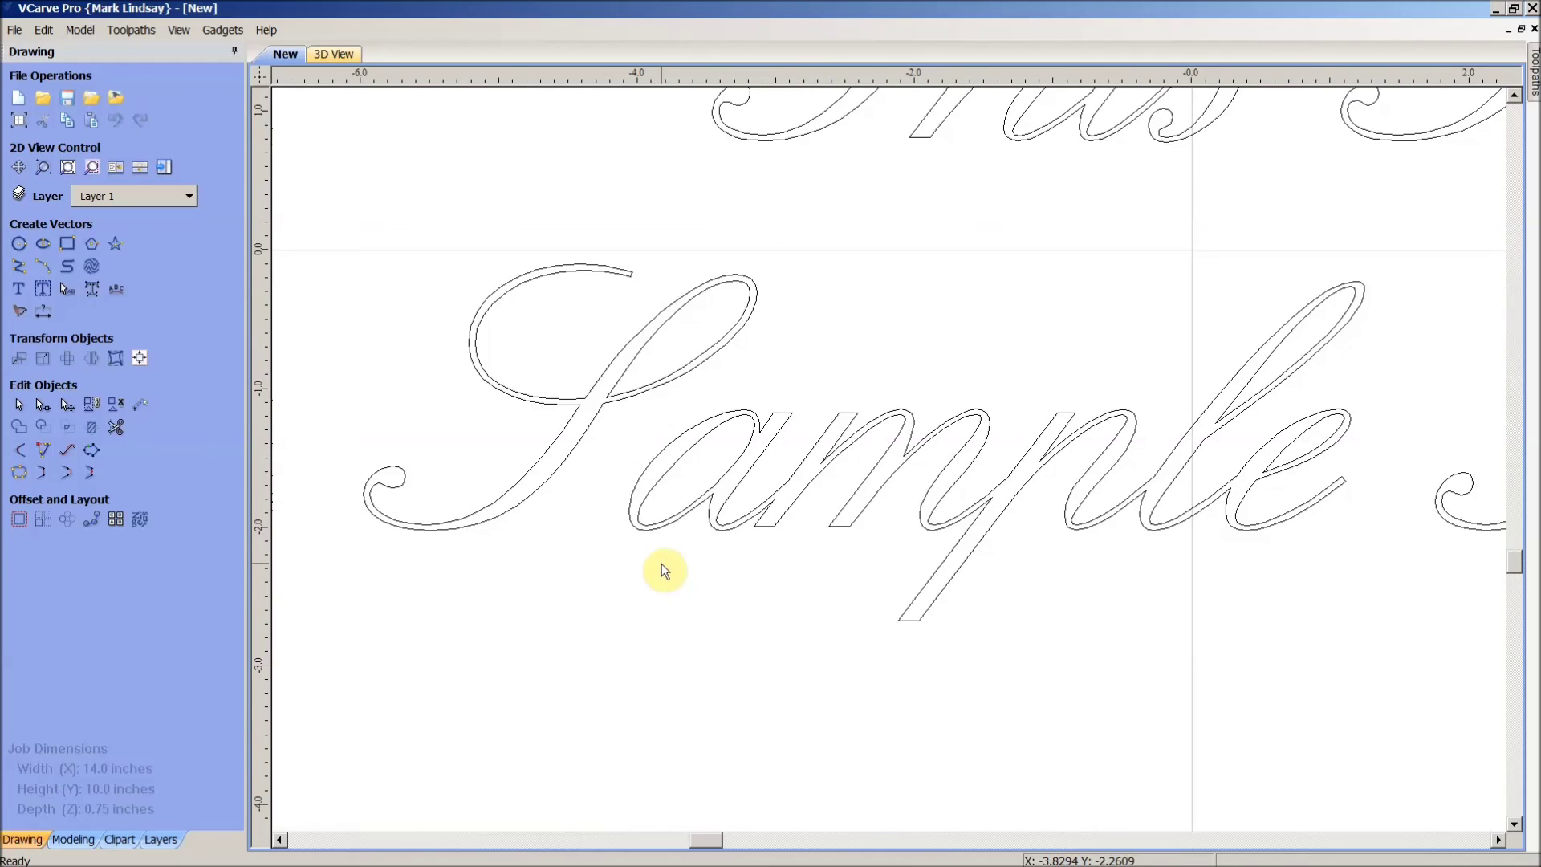
scroll(661, 565, down, 2)
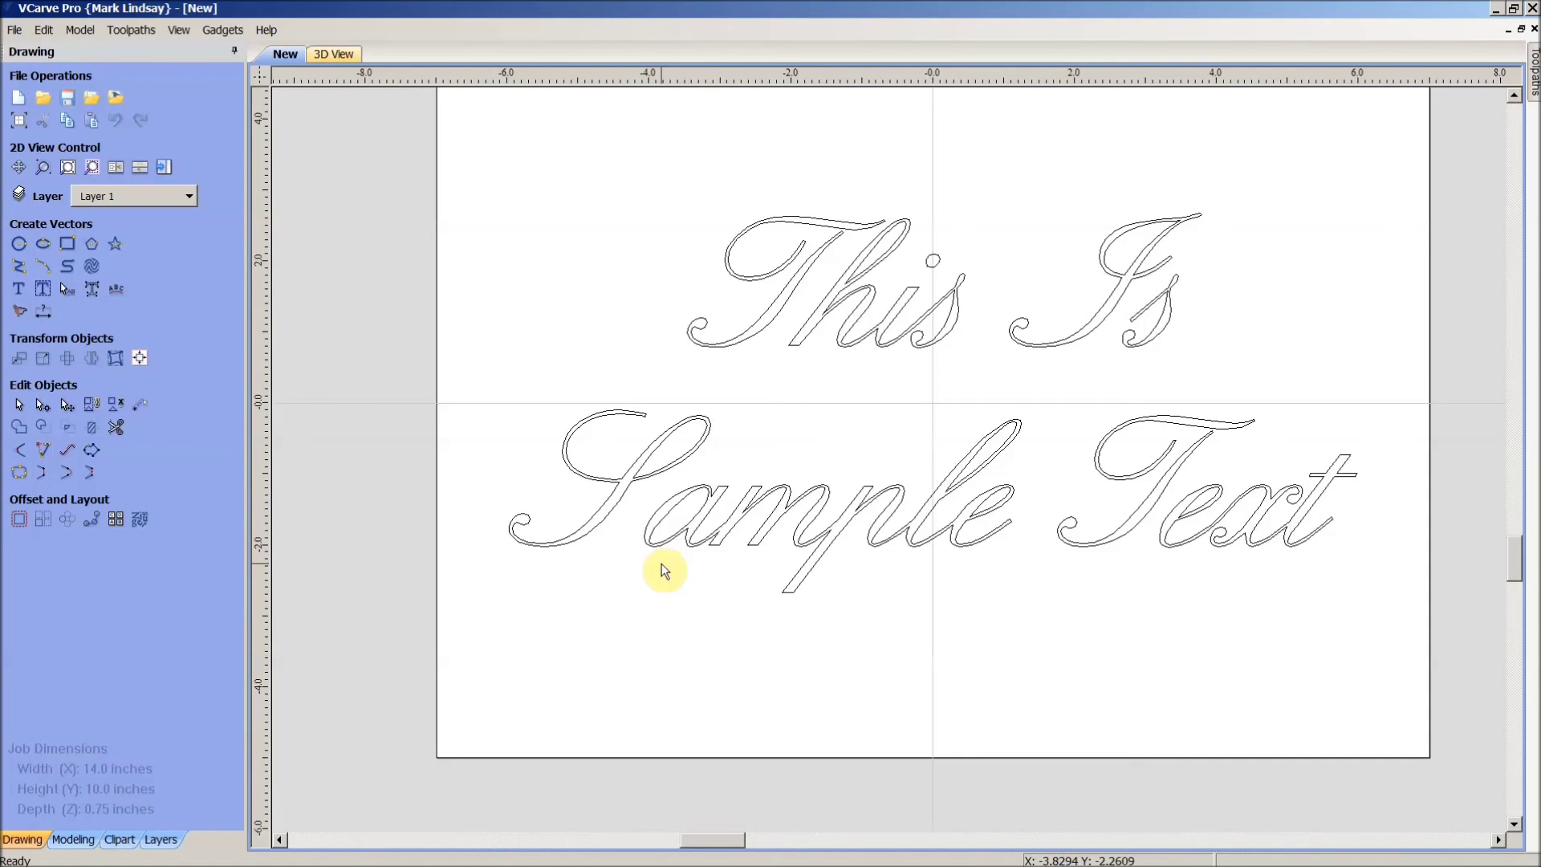
click(713, 537)
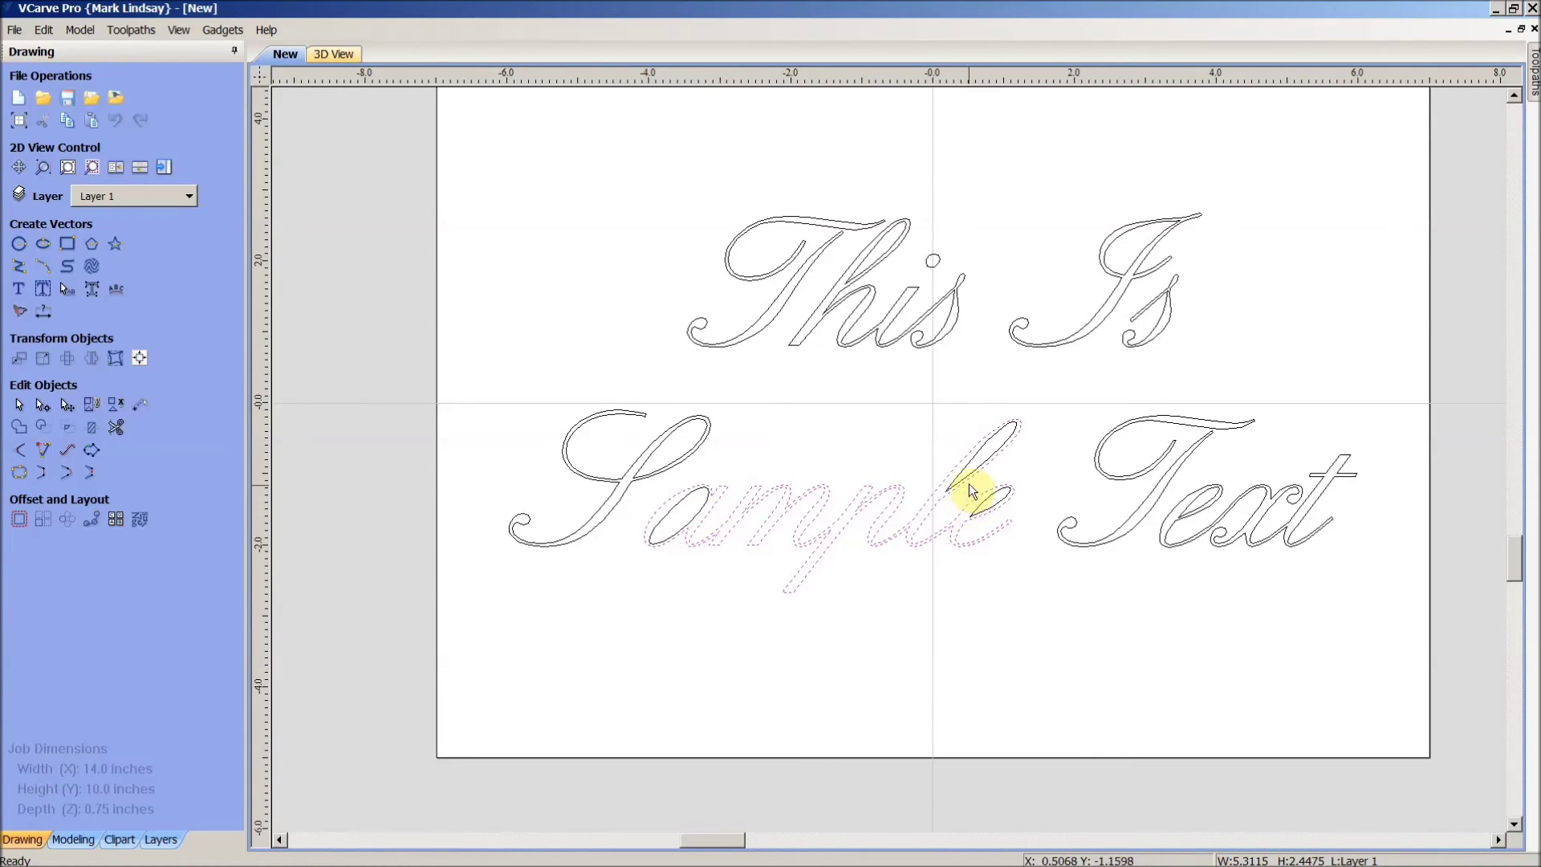
click(1045, 624)
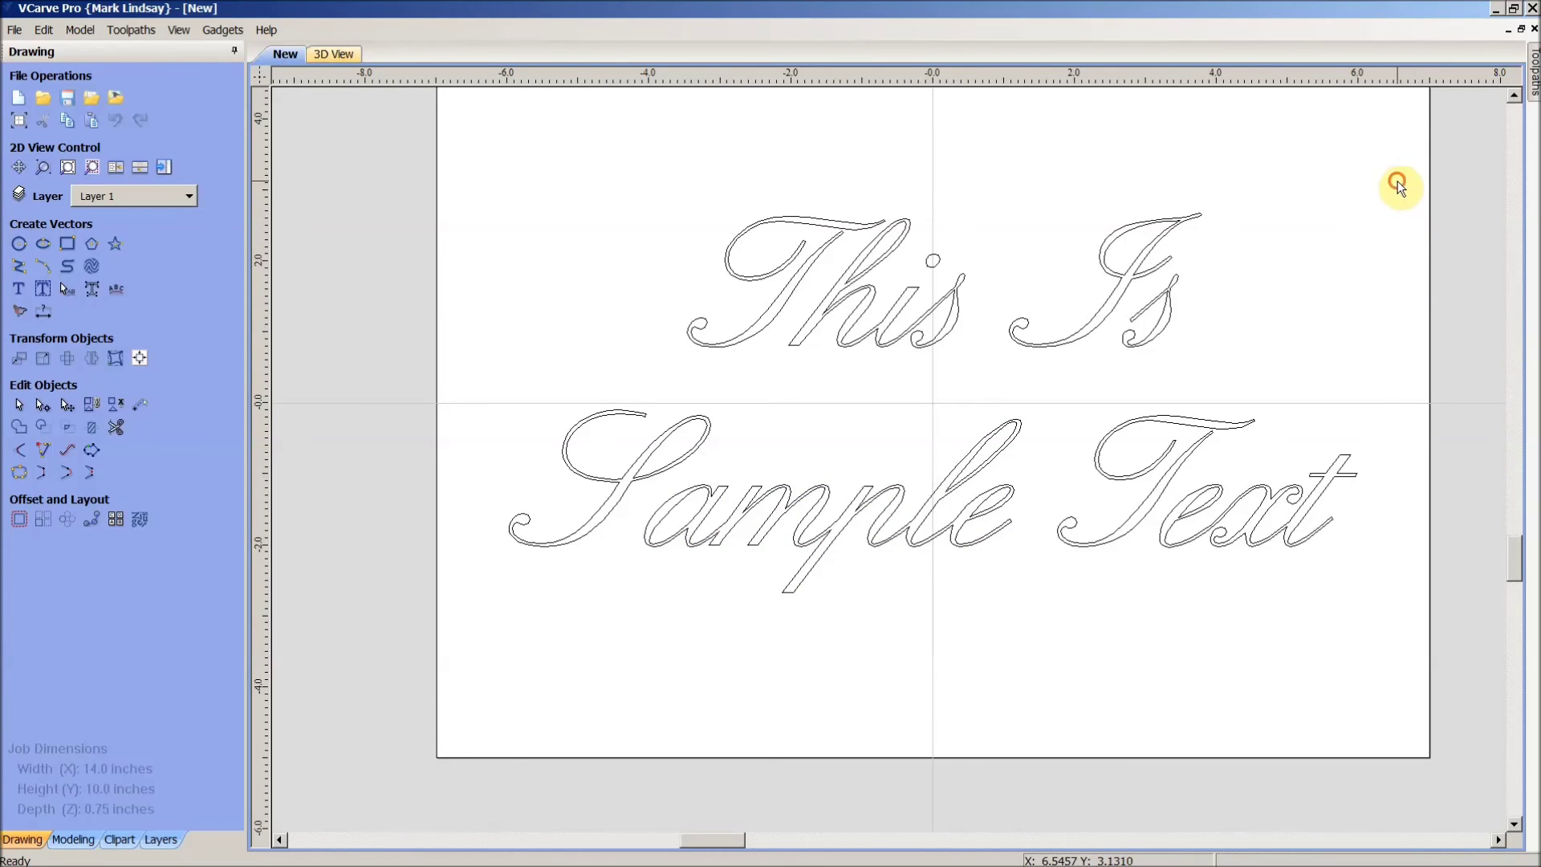
Step: Group all the lettering vectors of "This Is Sample Text" into one object and select the group
drag(1398, 181, 506, 681)
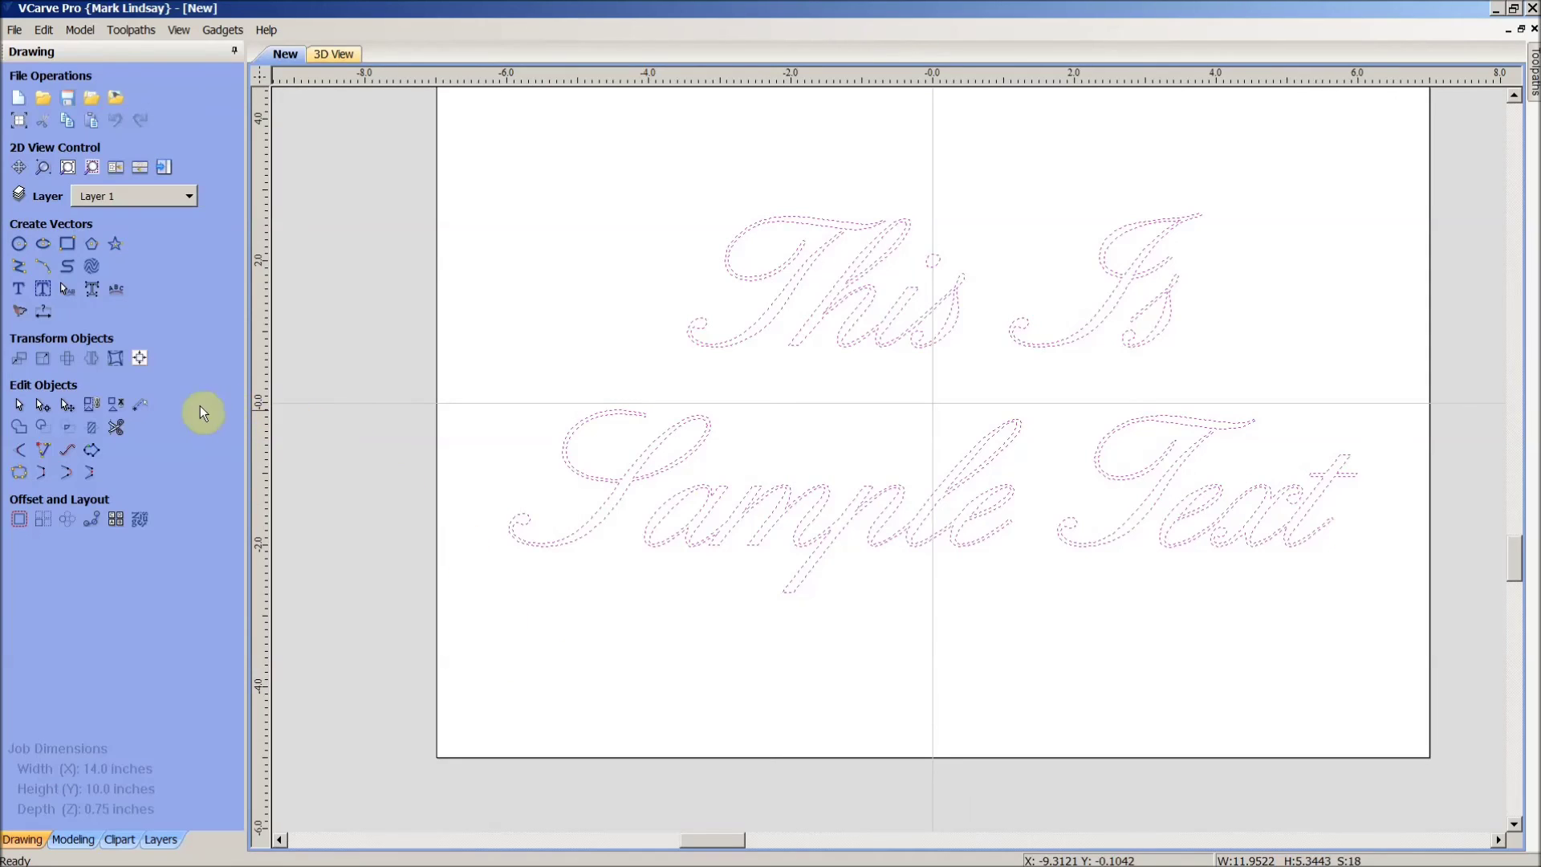
click(92, 415)
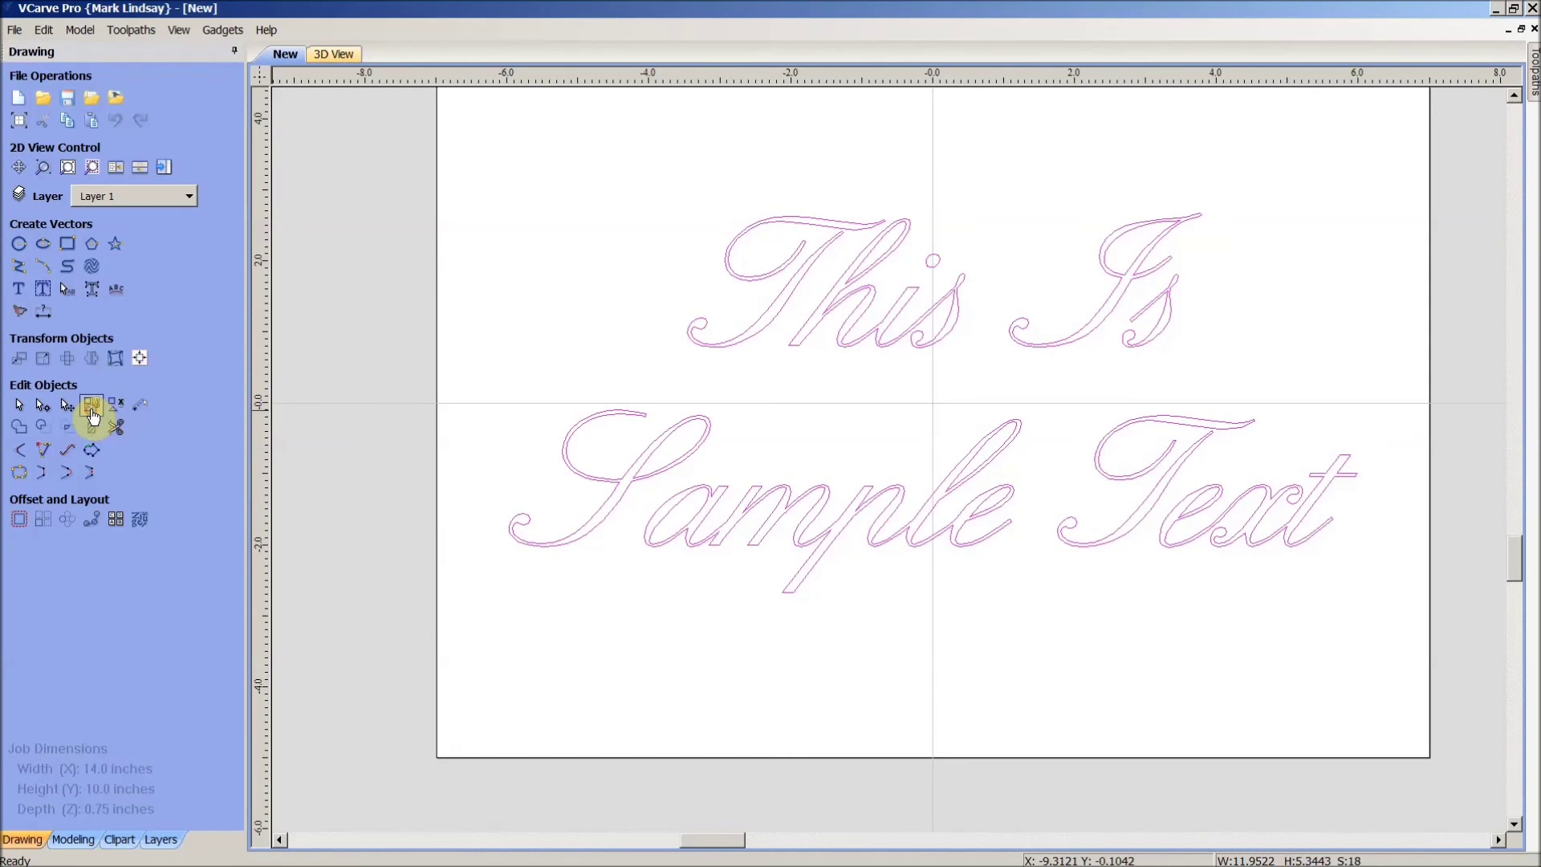
click(980, 617)
click(960, 545)
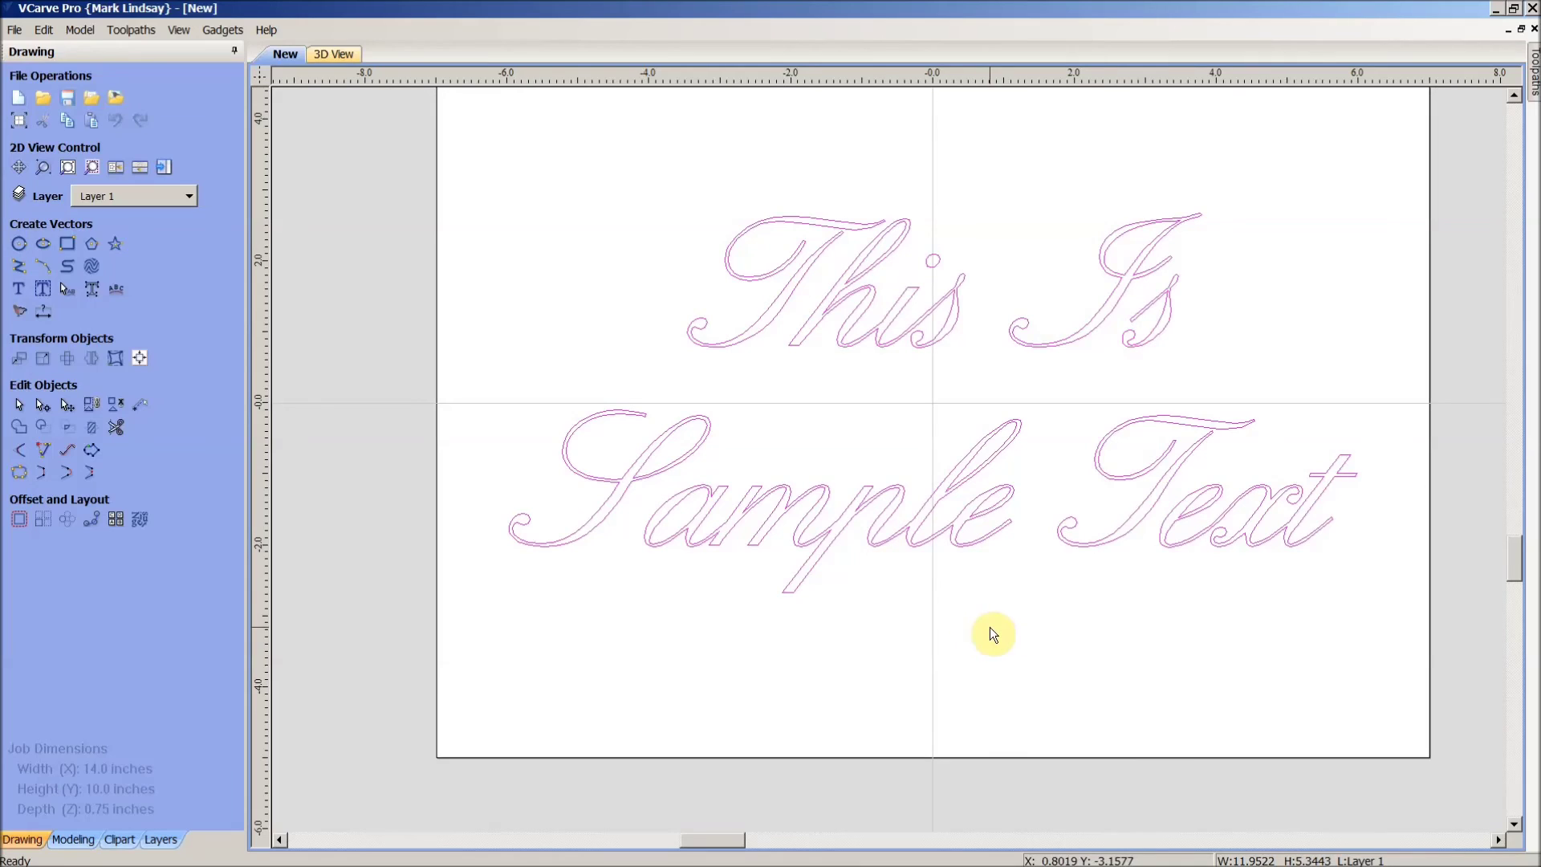
Step: Calculate a V-Carve toolpath for the grouped lettering with the V-Bit (60° - 1/2" Diameter)
click(163, 167)
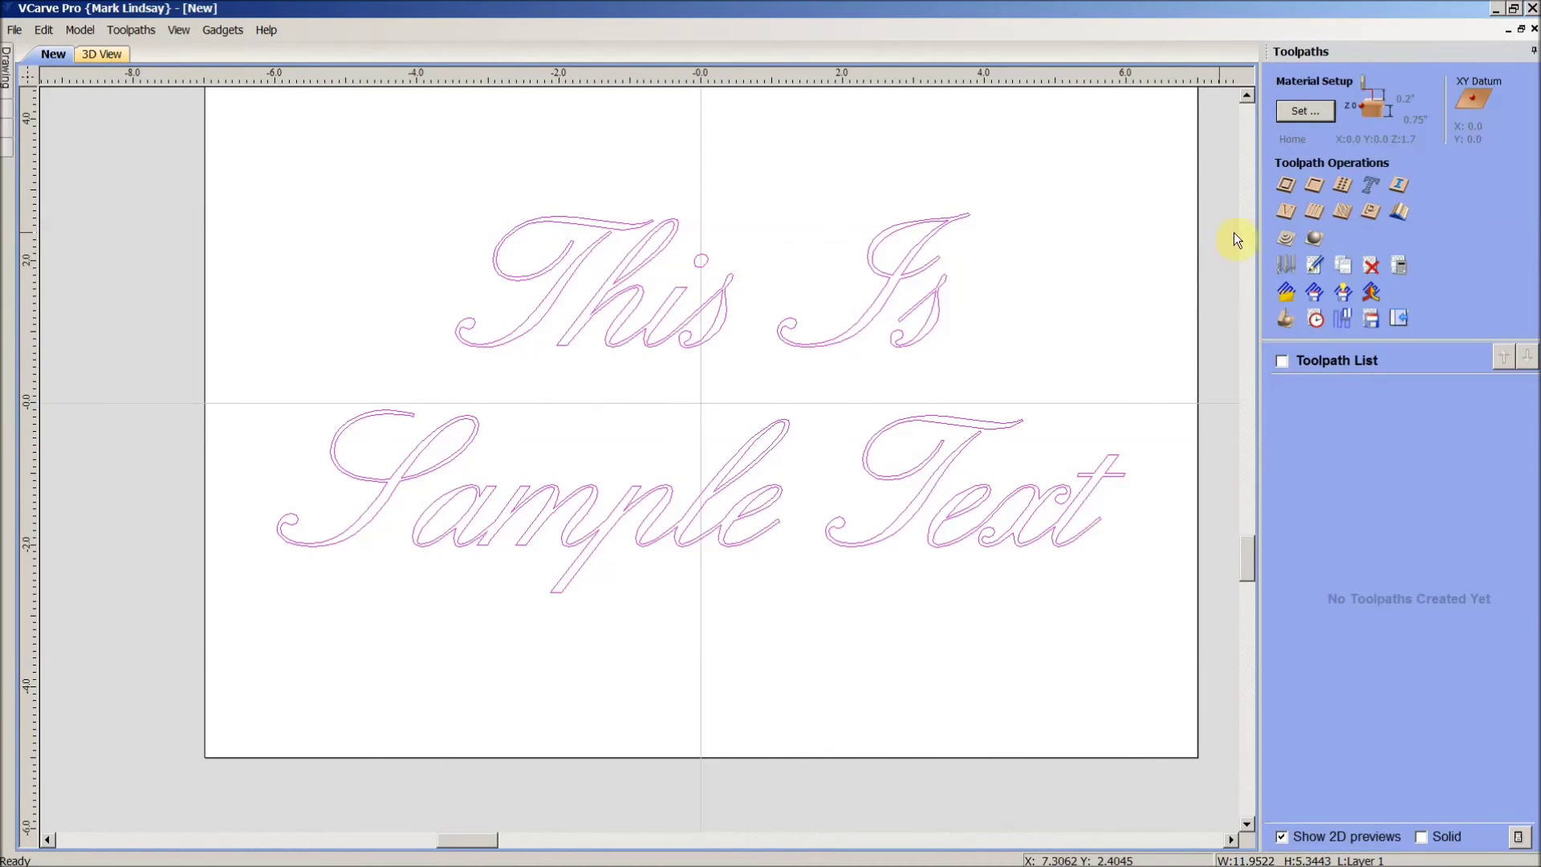
click(1264, 215)
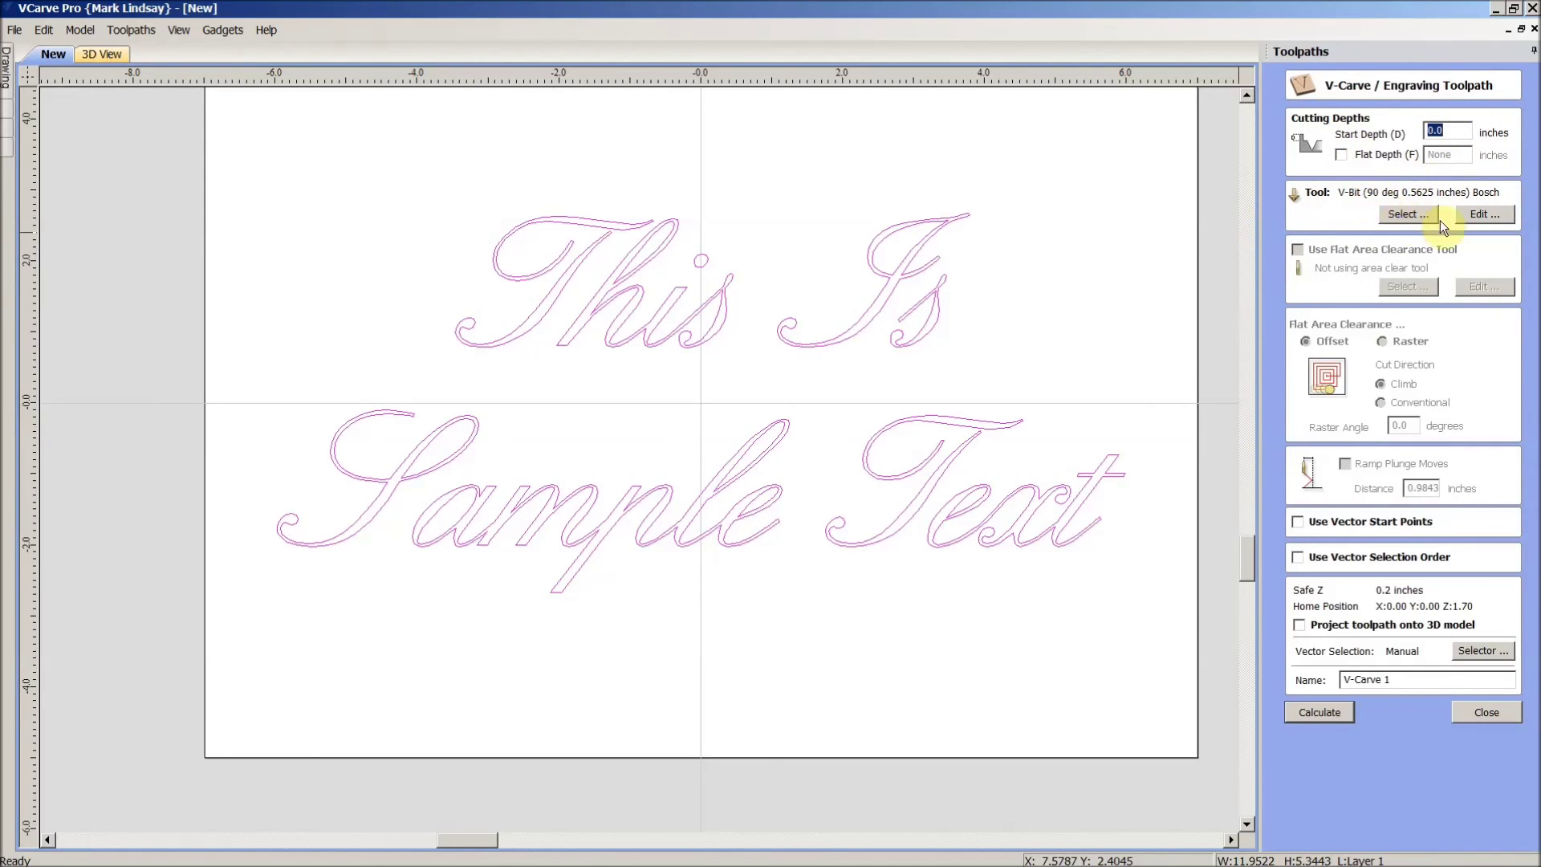
click(1409, 215)
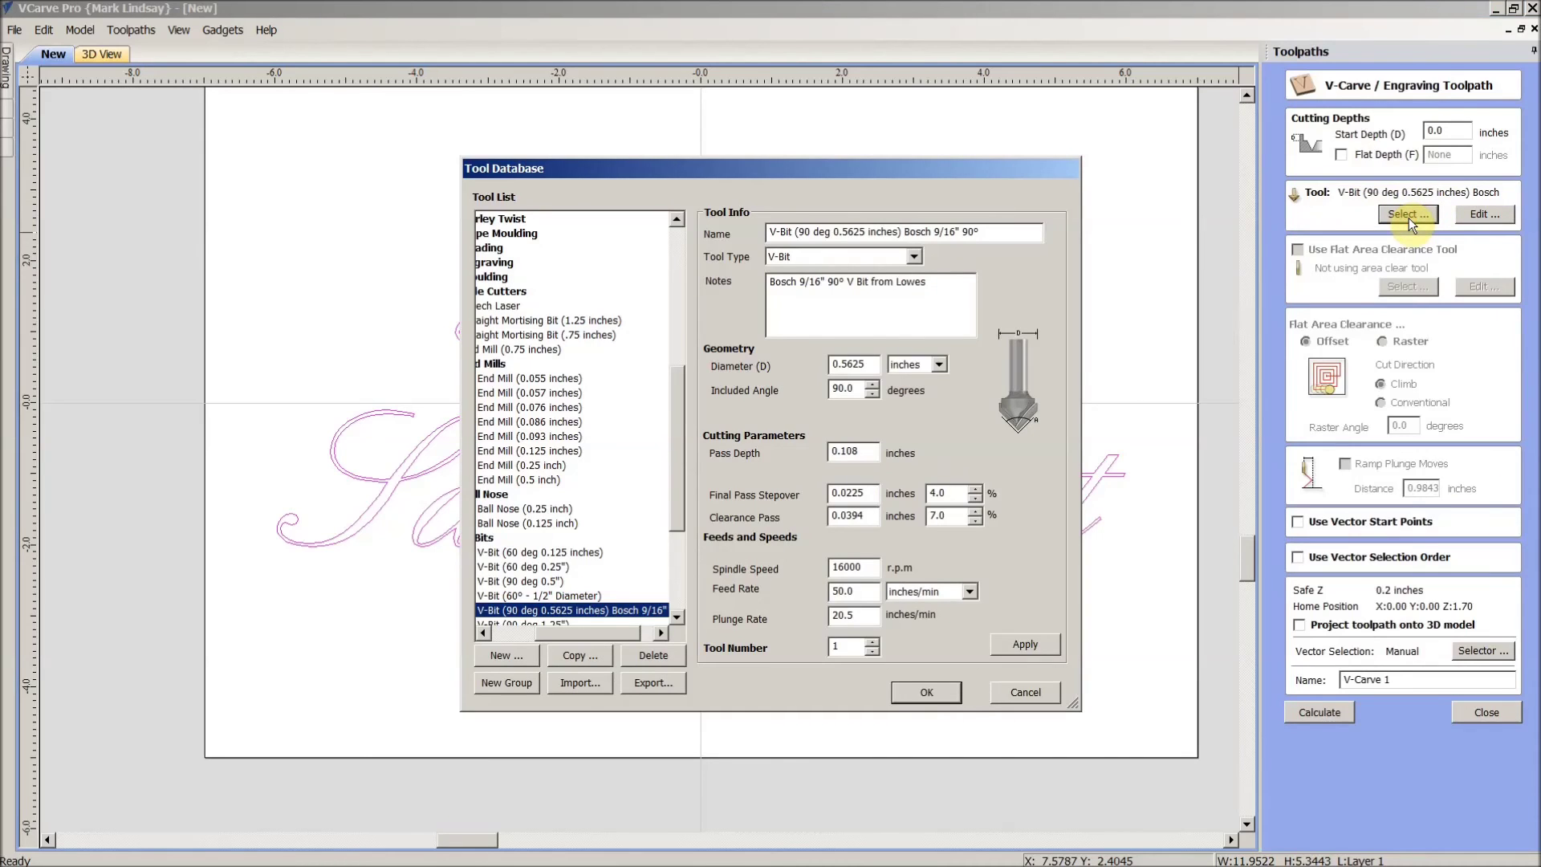
click(551, 595)
click(924, 692)
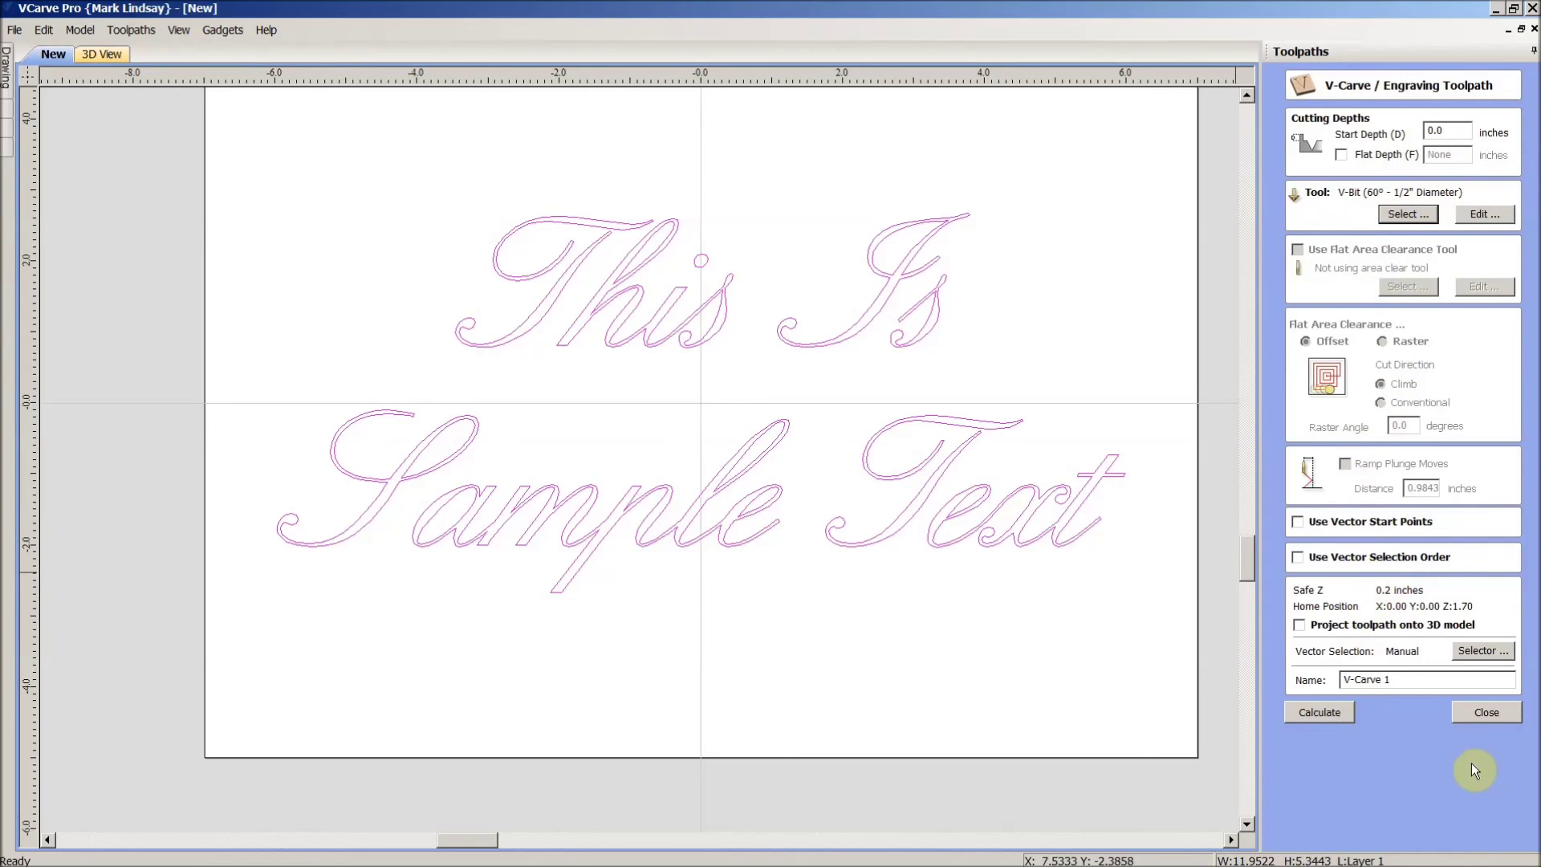
click(1320, 712)
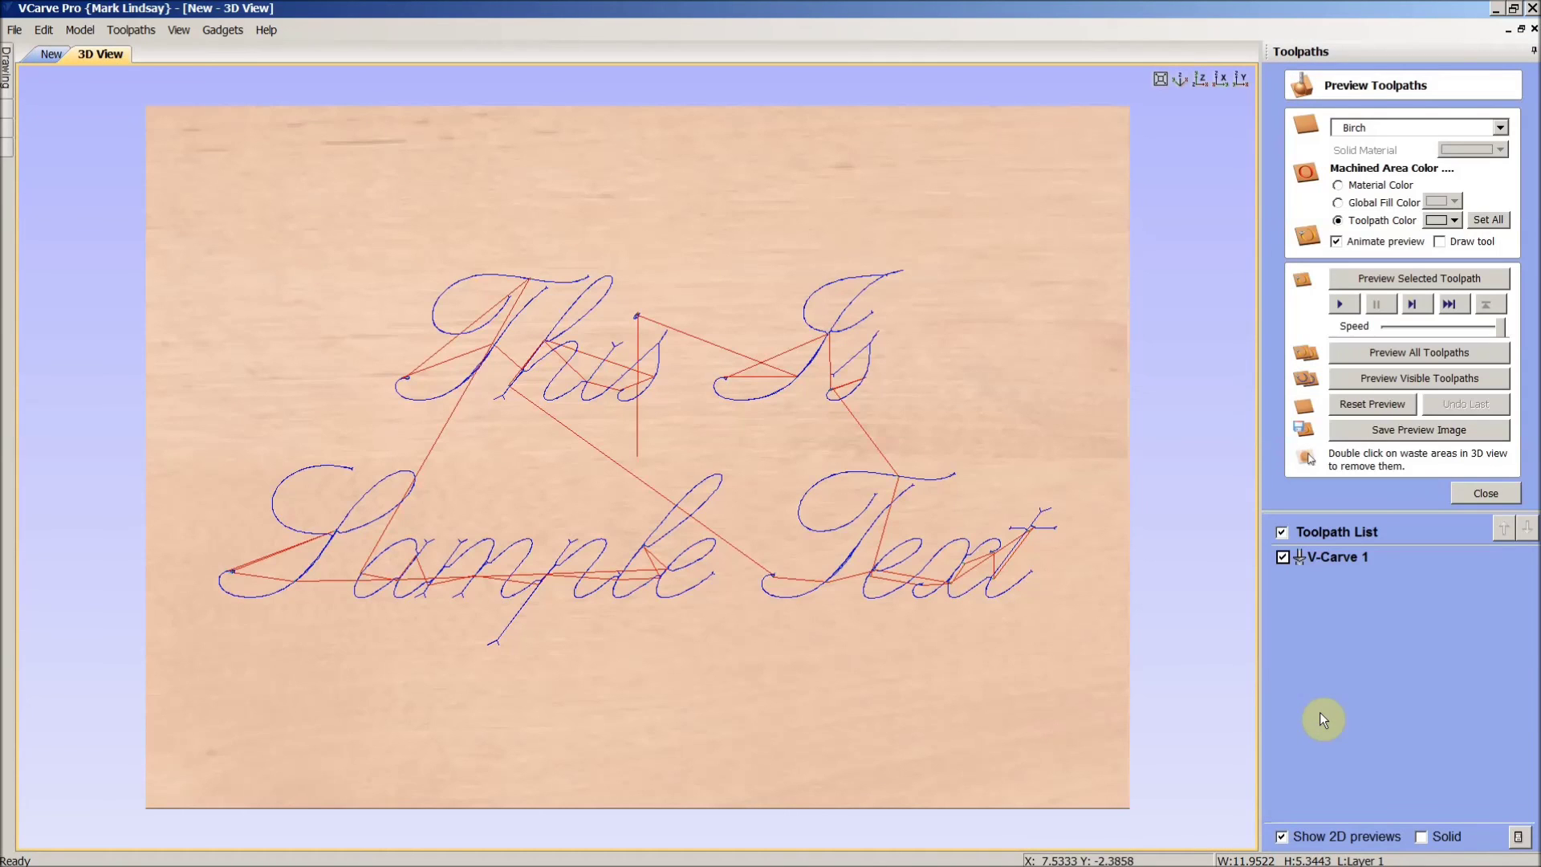
Step: Preview the V-carve toolpath, set its toolpath color to black and examine the carved lettering in 3D
click(1426, 277)
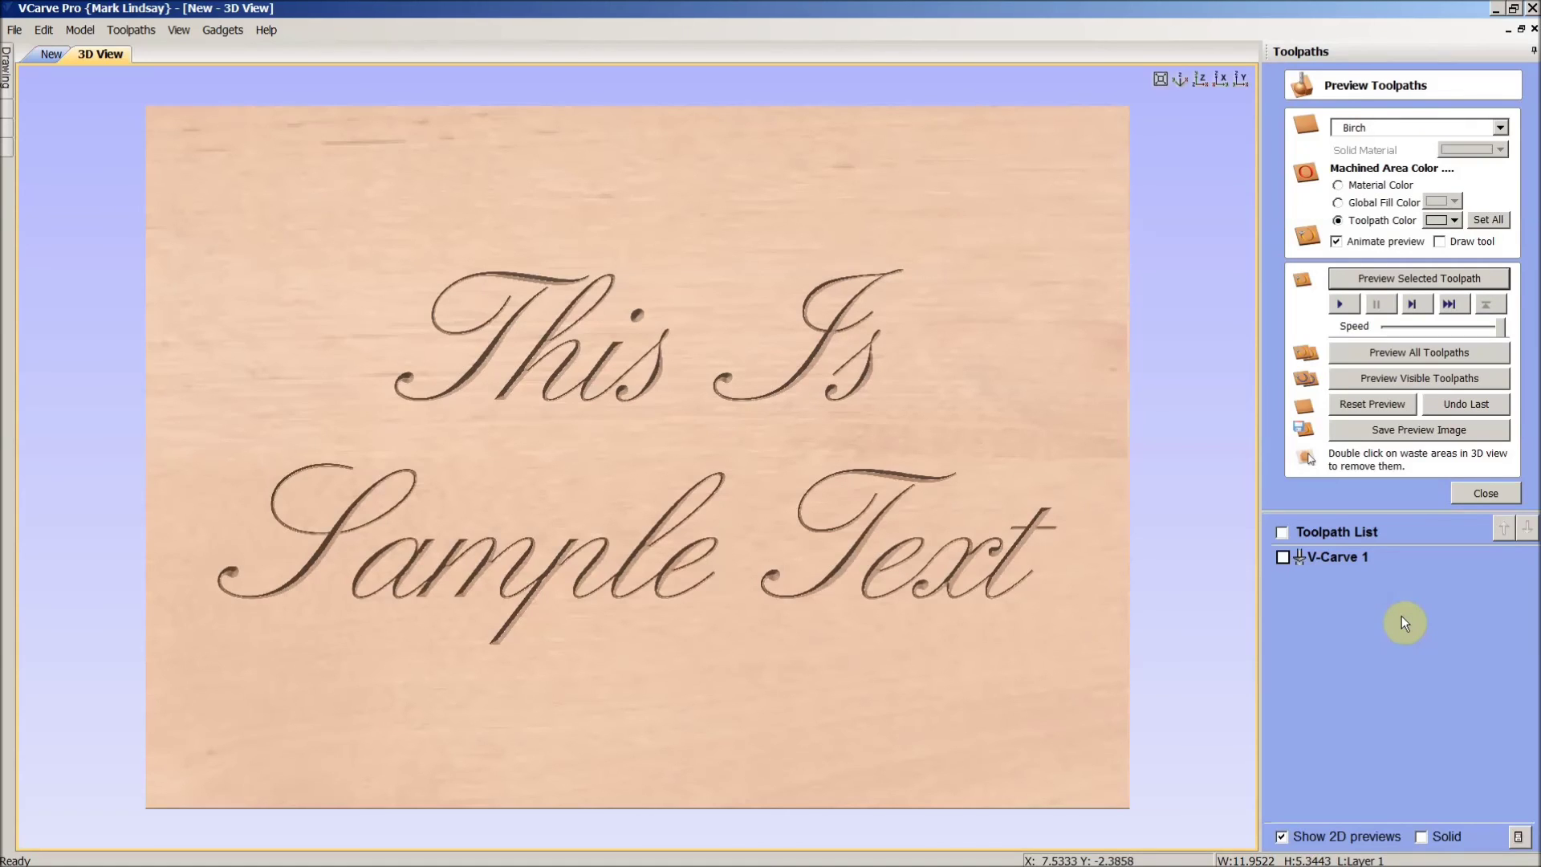
click(1453, 220)
click(1429, 263)
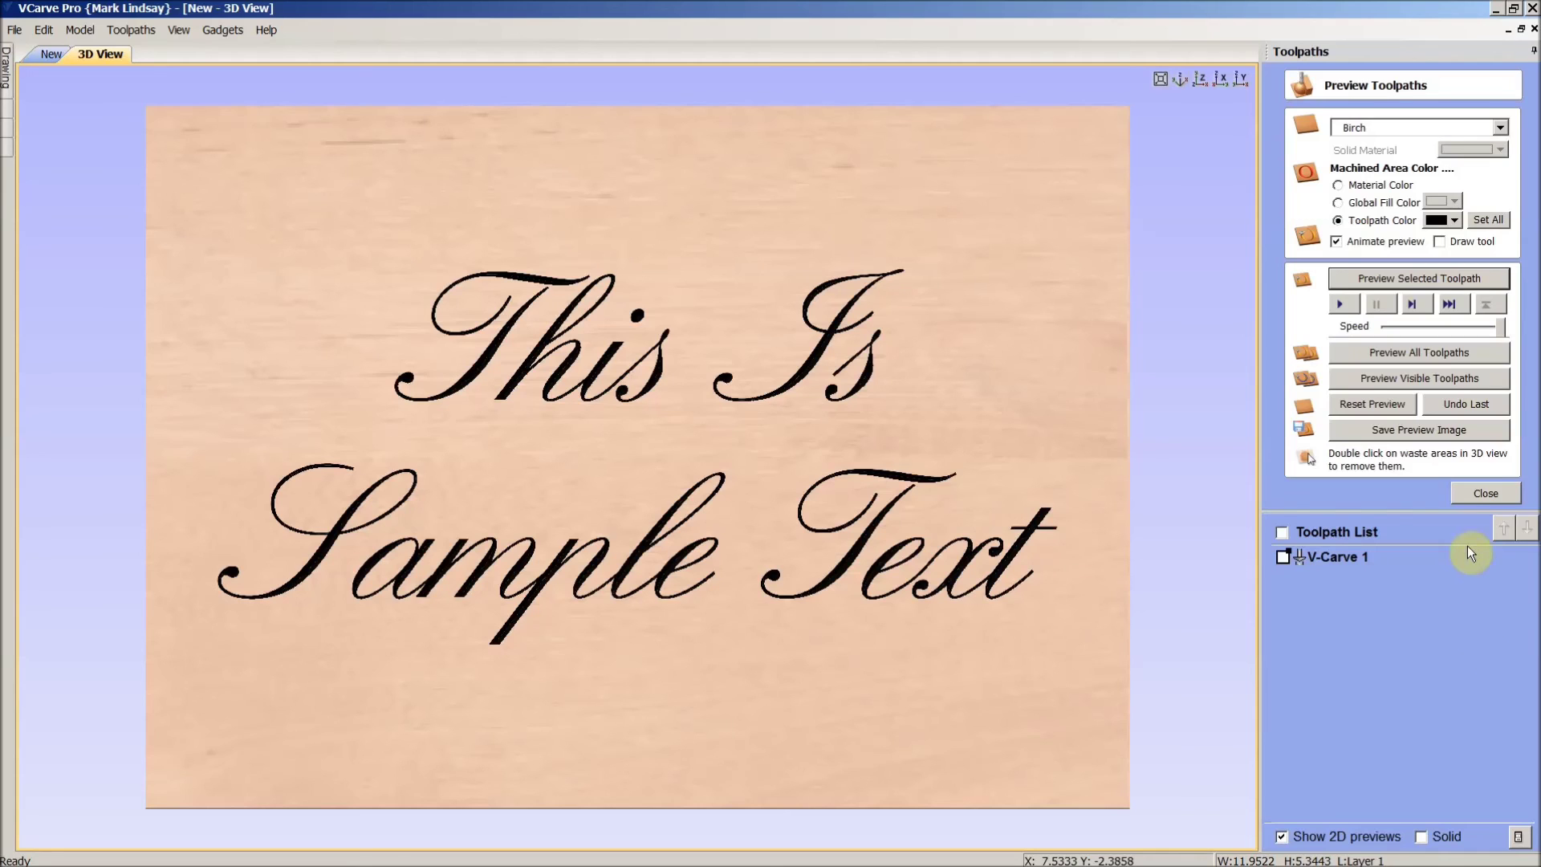
click(1489, 493)
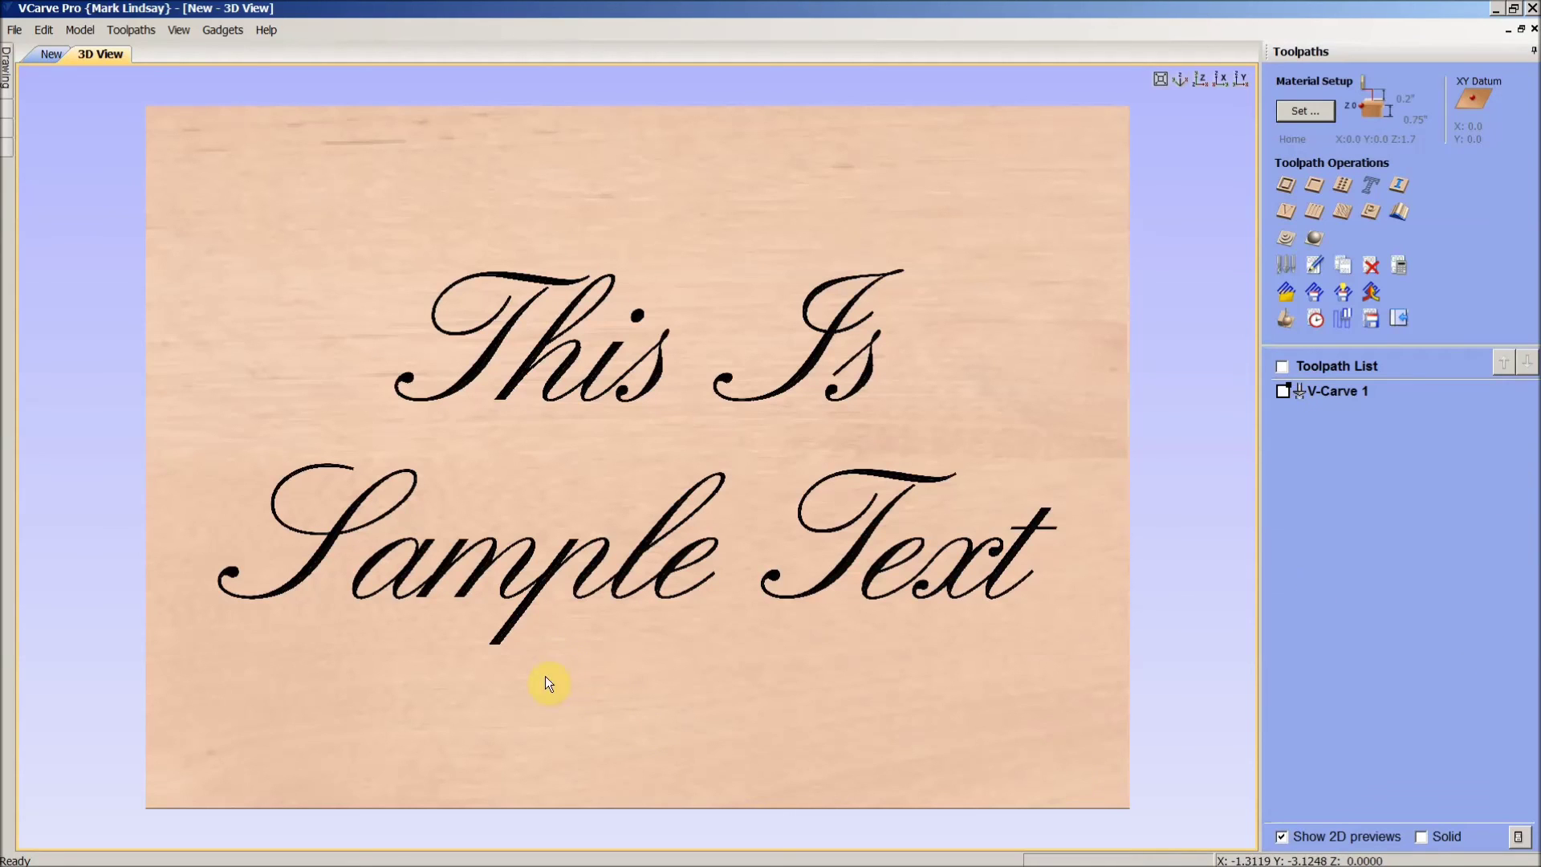
scroll(459, 528, up, 2)
scroll(460, 530, up, 1)
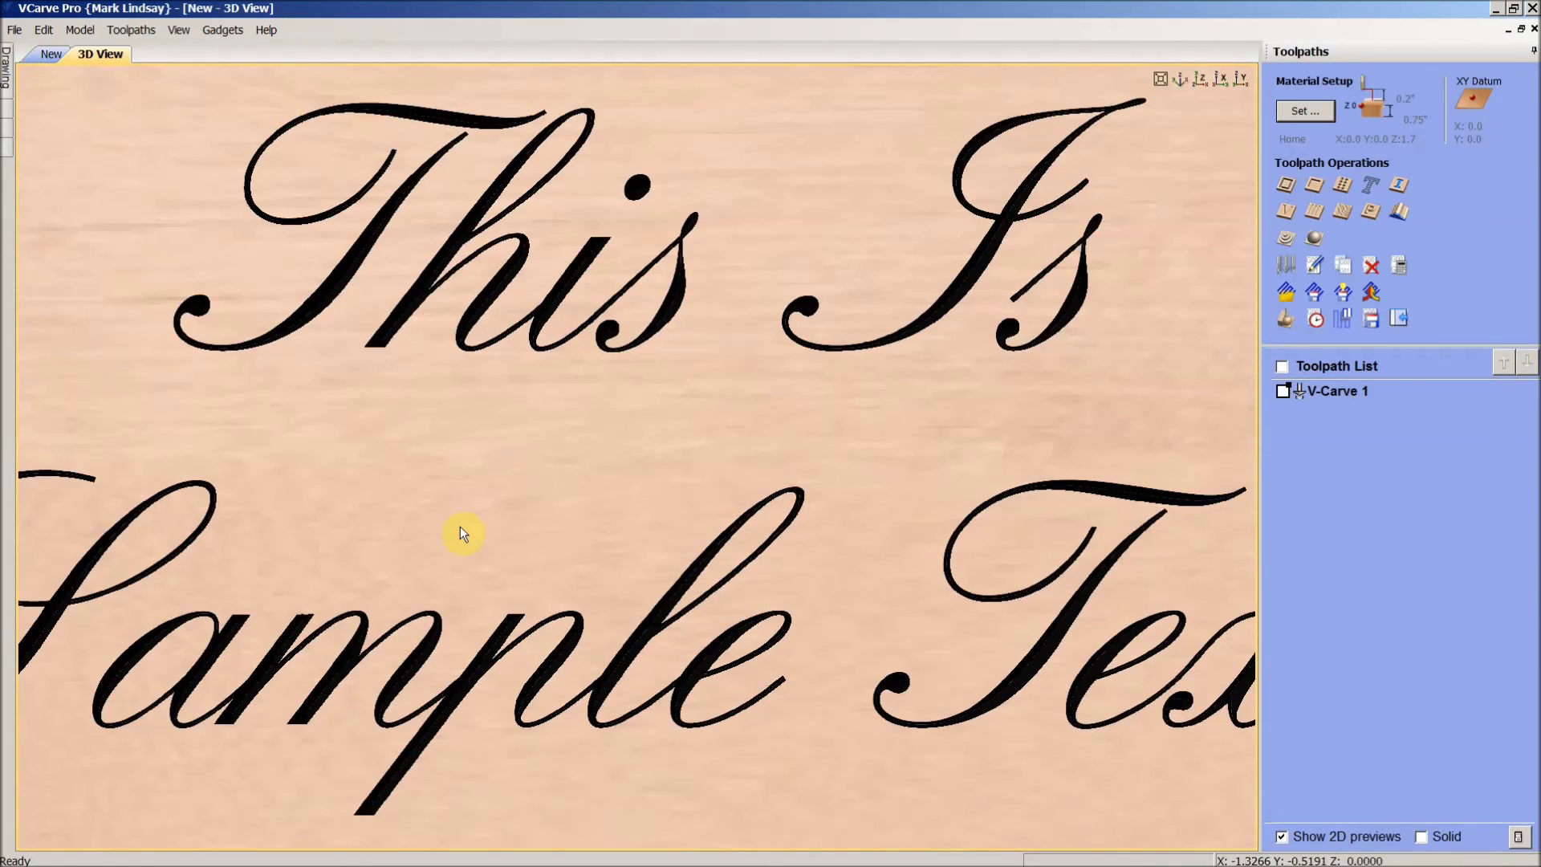
scroll(475, 522, down, 2)
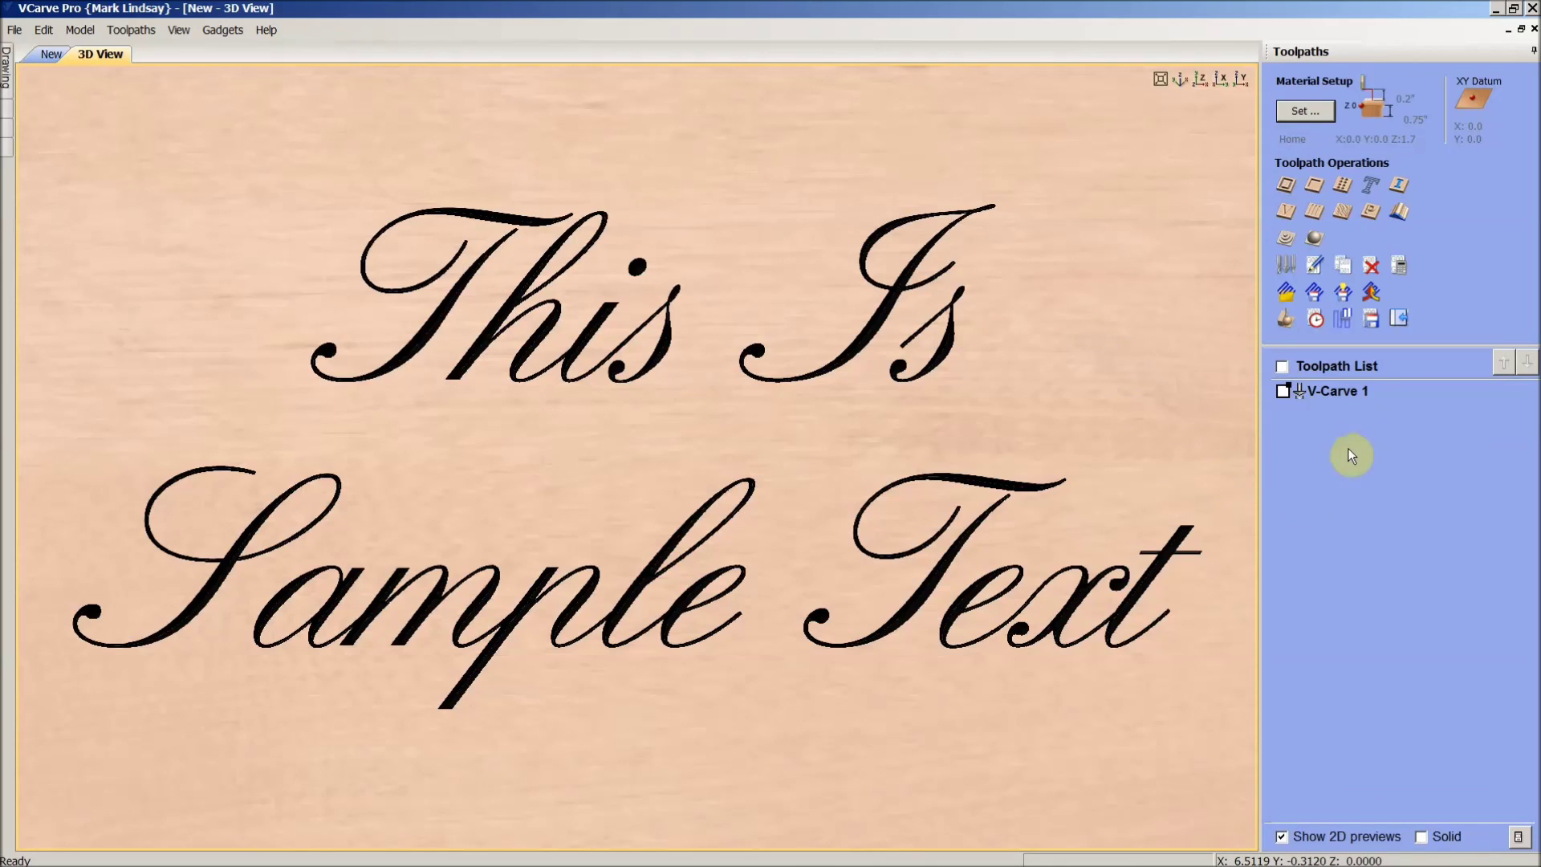
Step: Delete the V-carve toolpath and reset the 3D material preview
right_click(1330, 390)
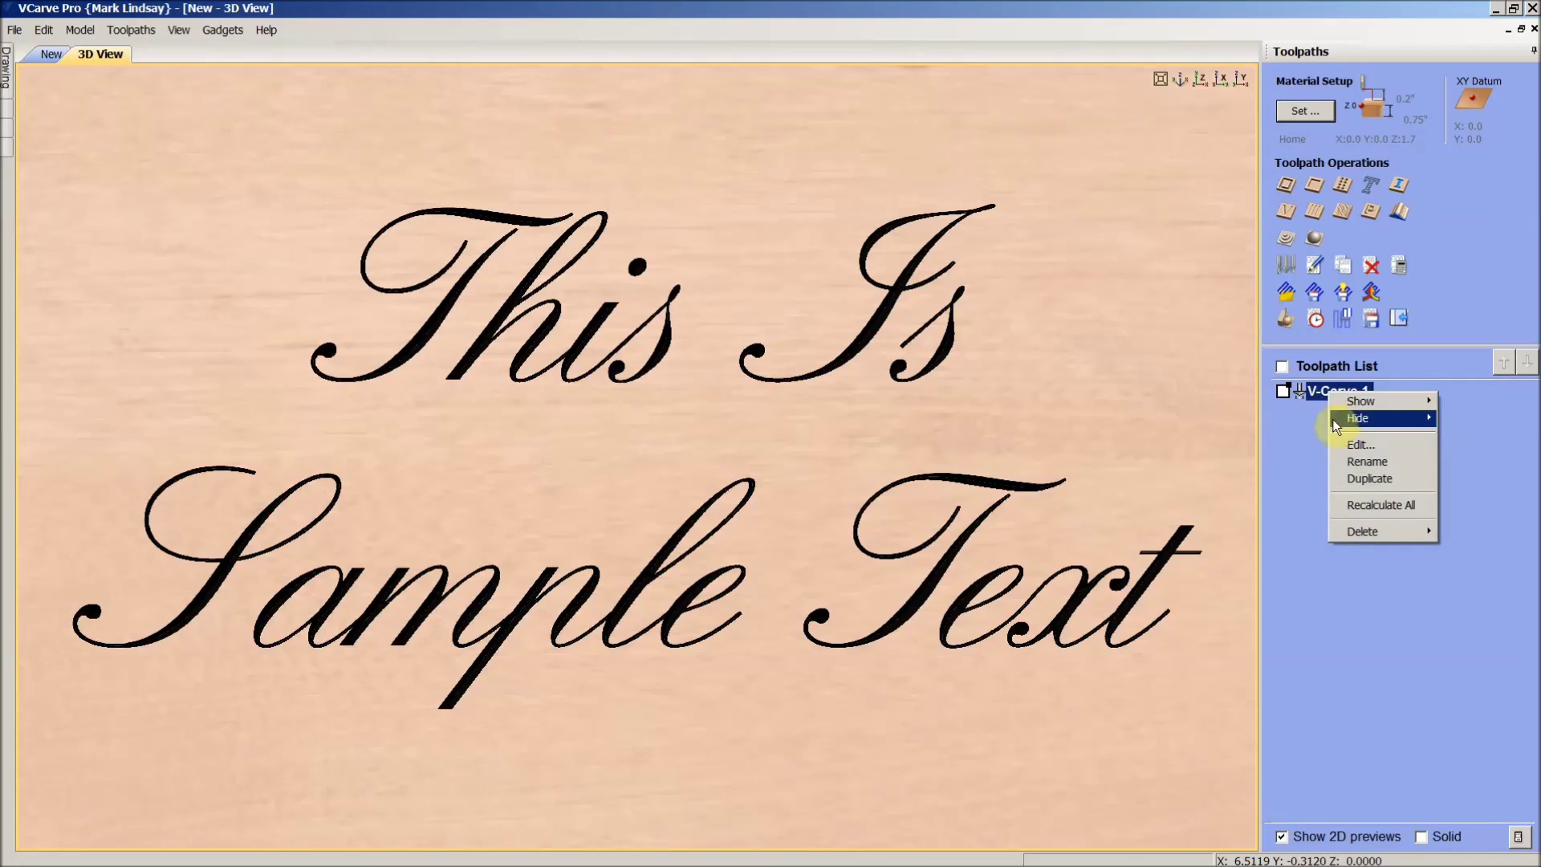
mouse_move(1382, 533)
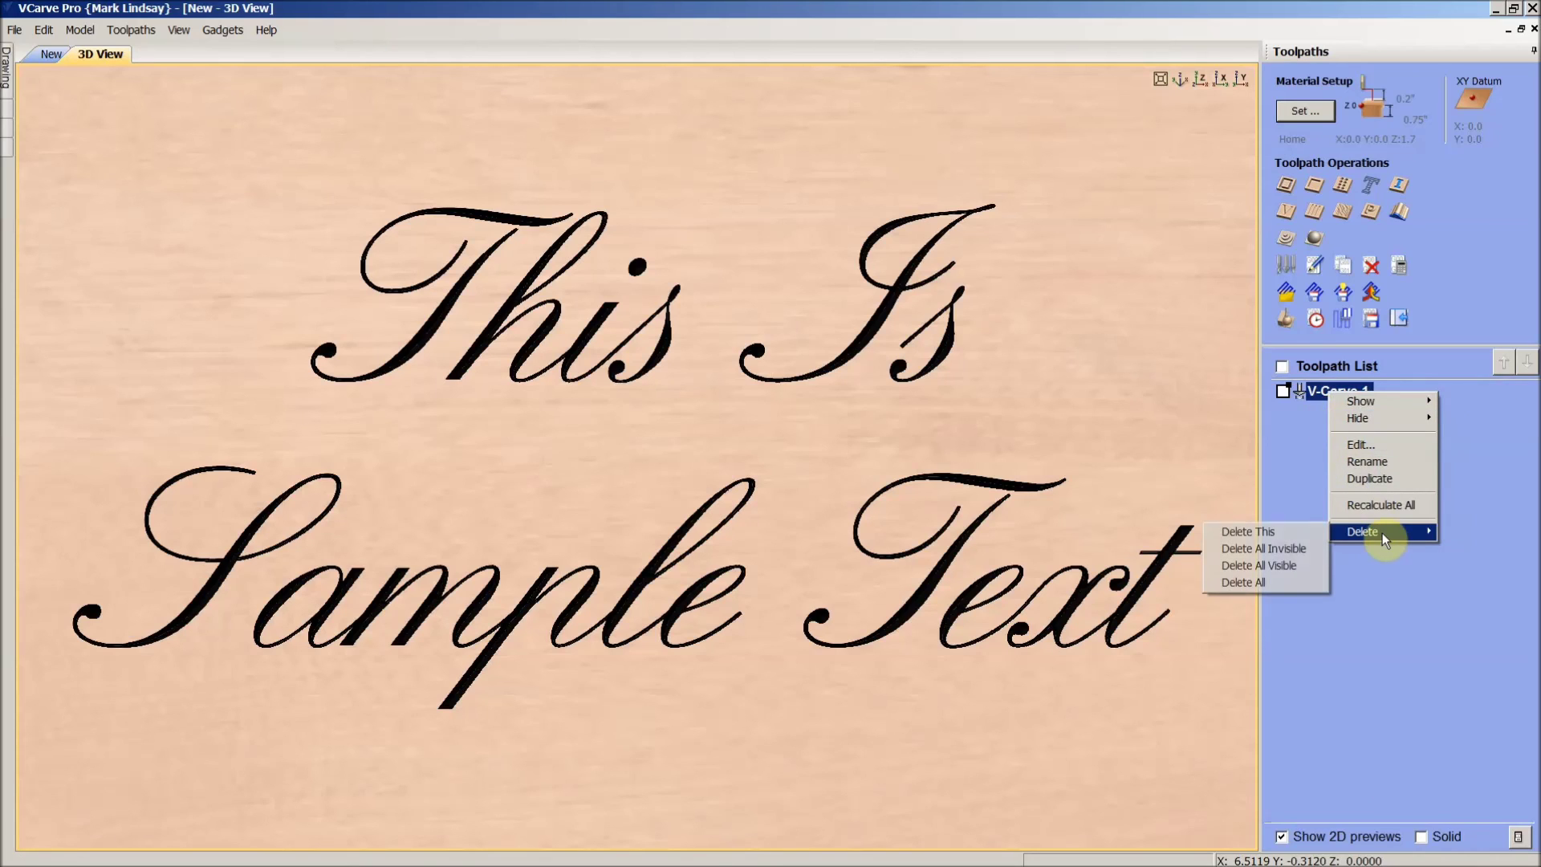
click(1296, 530)
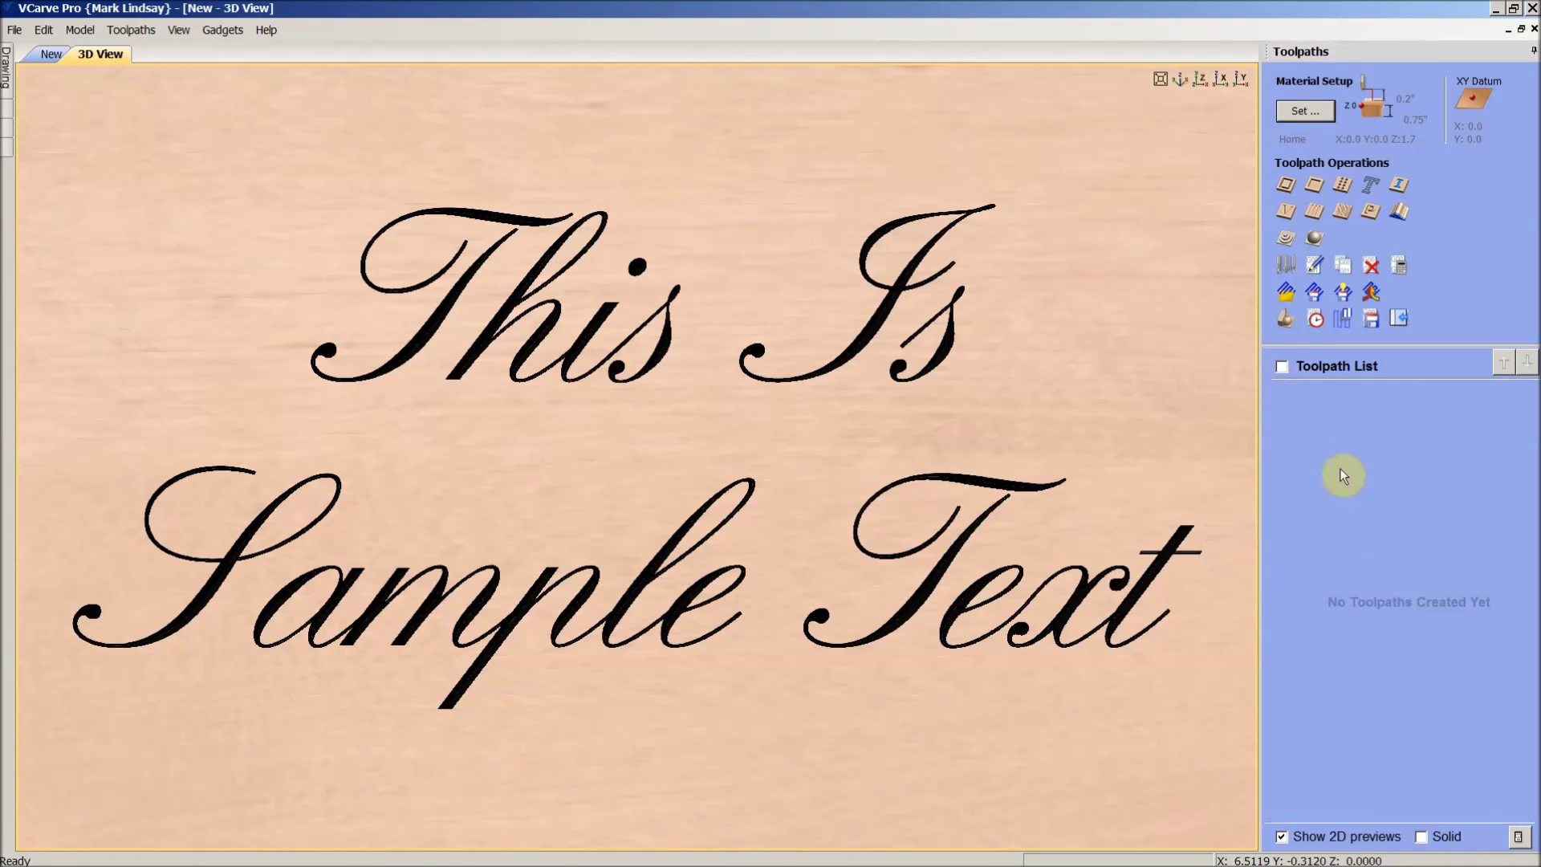
click(1285, 319)
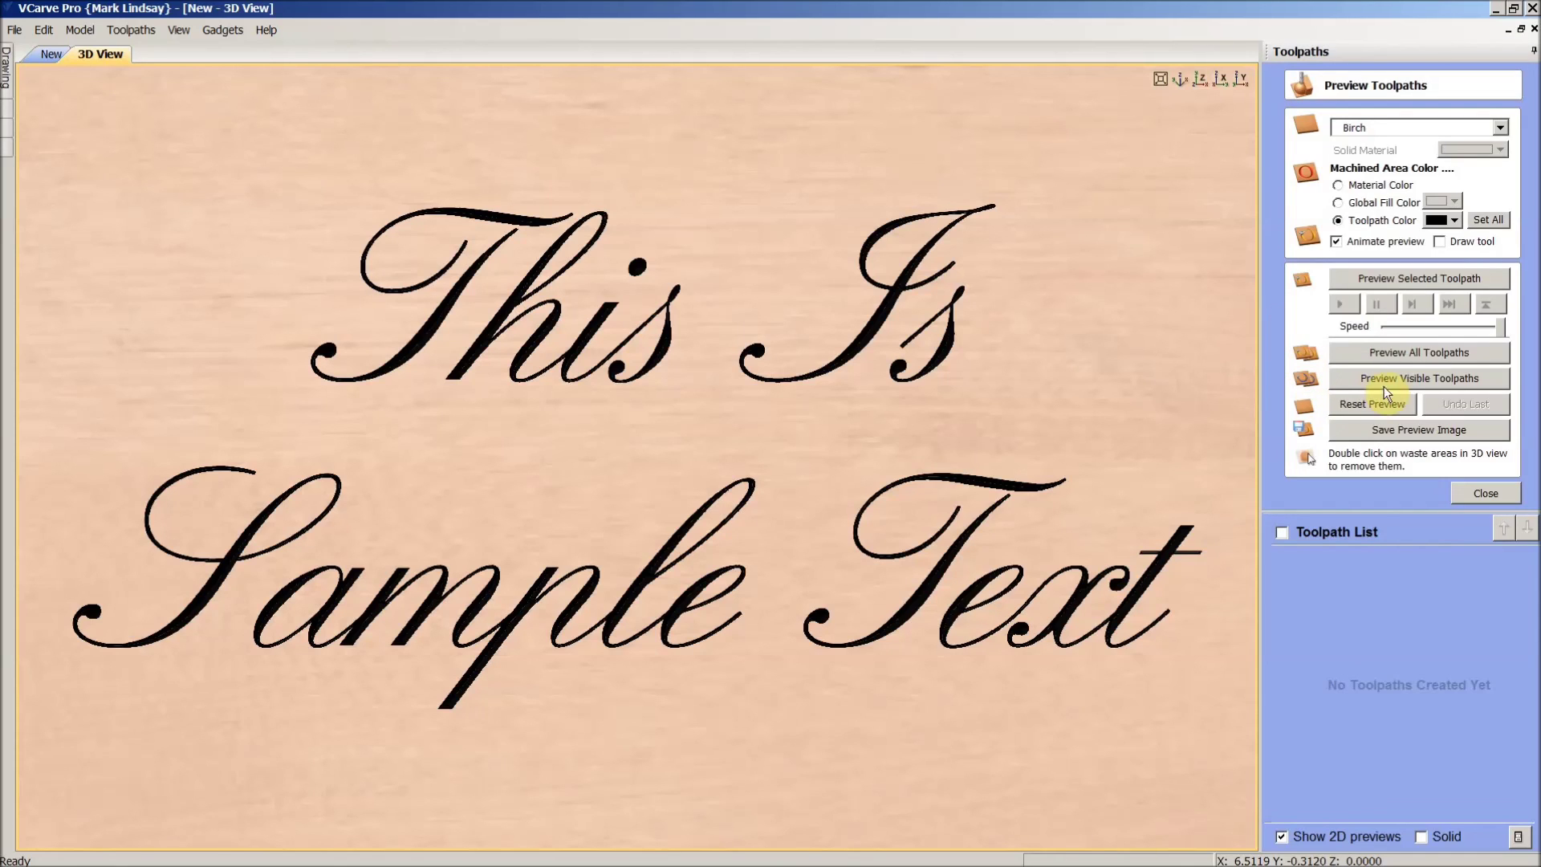
click(1386, 406)
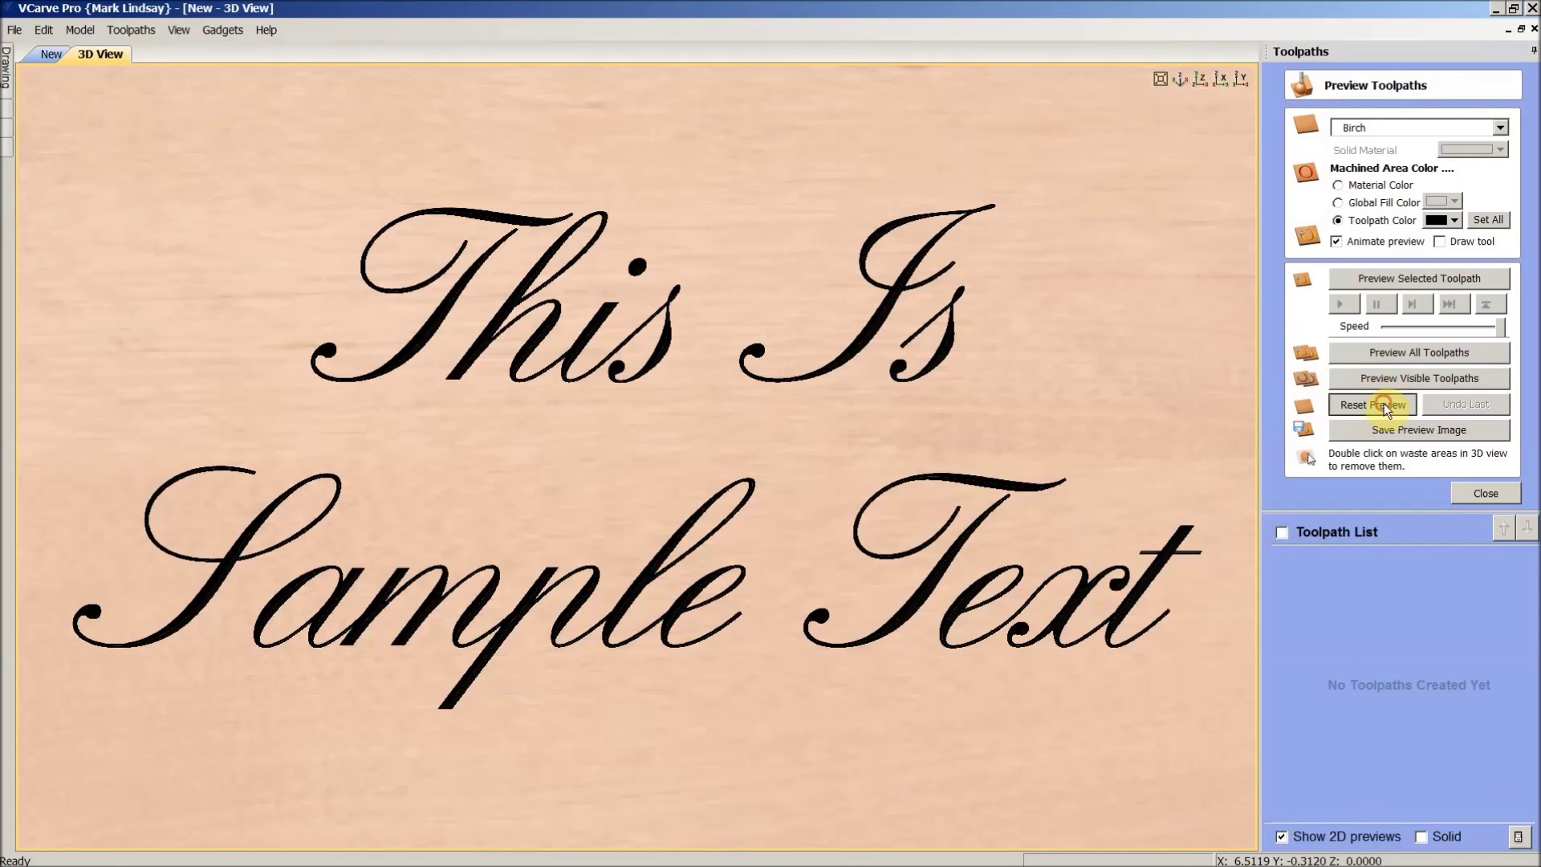
click(1486, 493)
Step: Return to the 2D drawing and delete the grouped lettering
click(1401, 321)
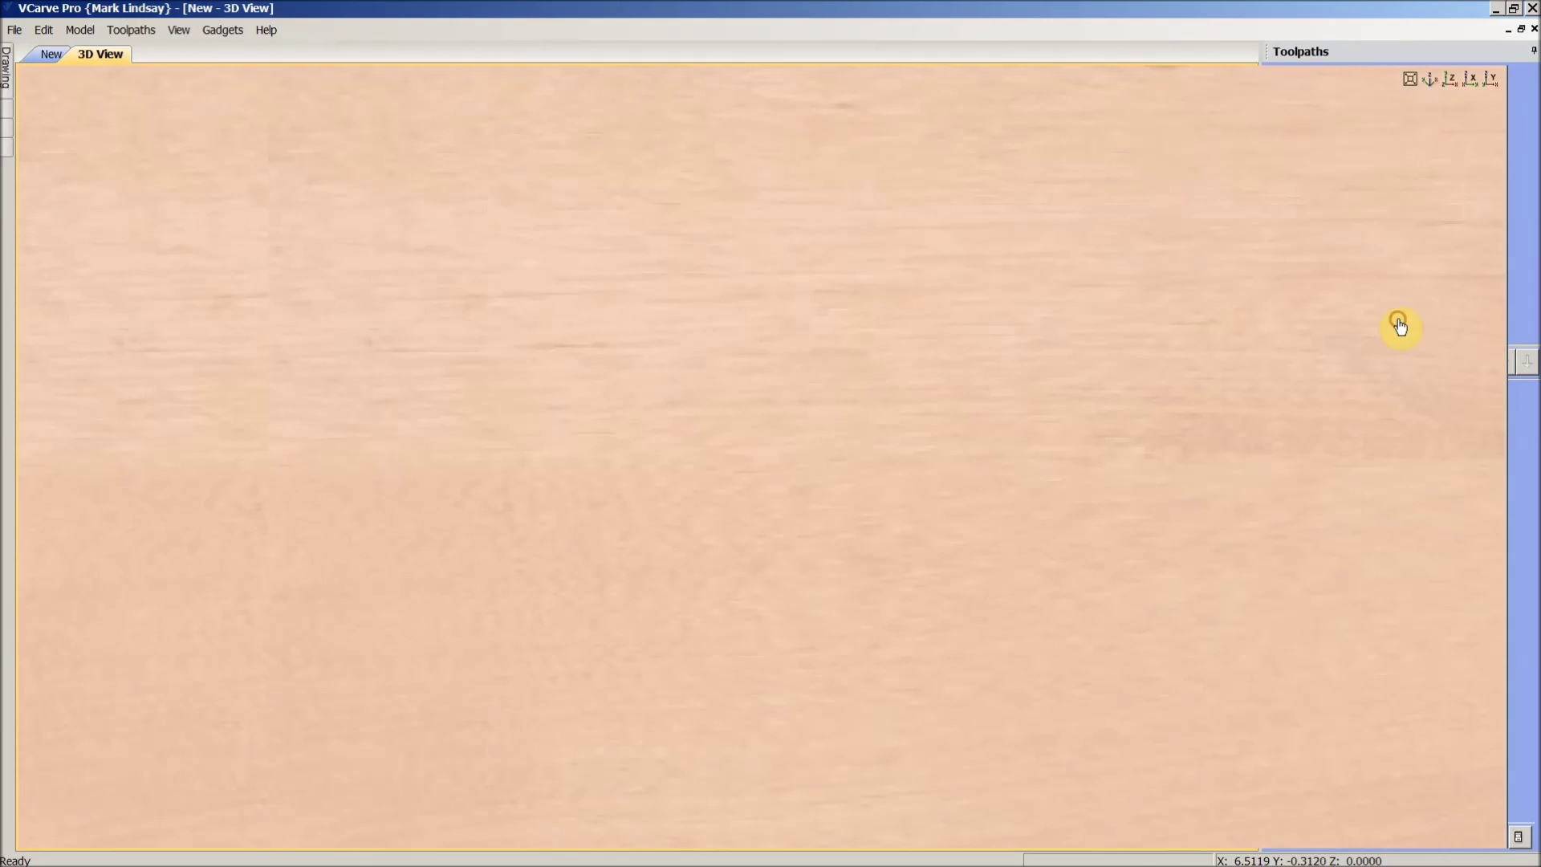
click(281, 55)
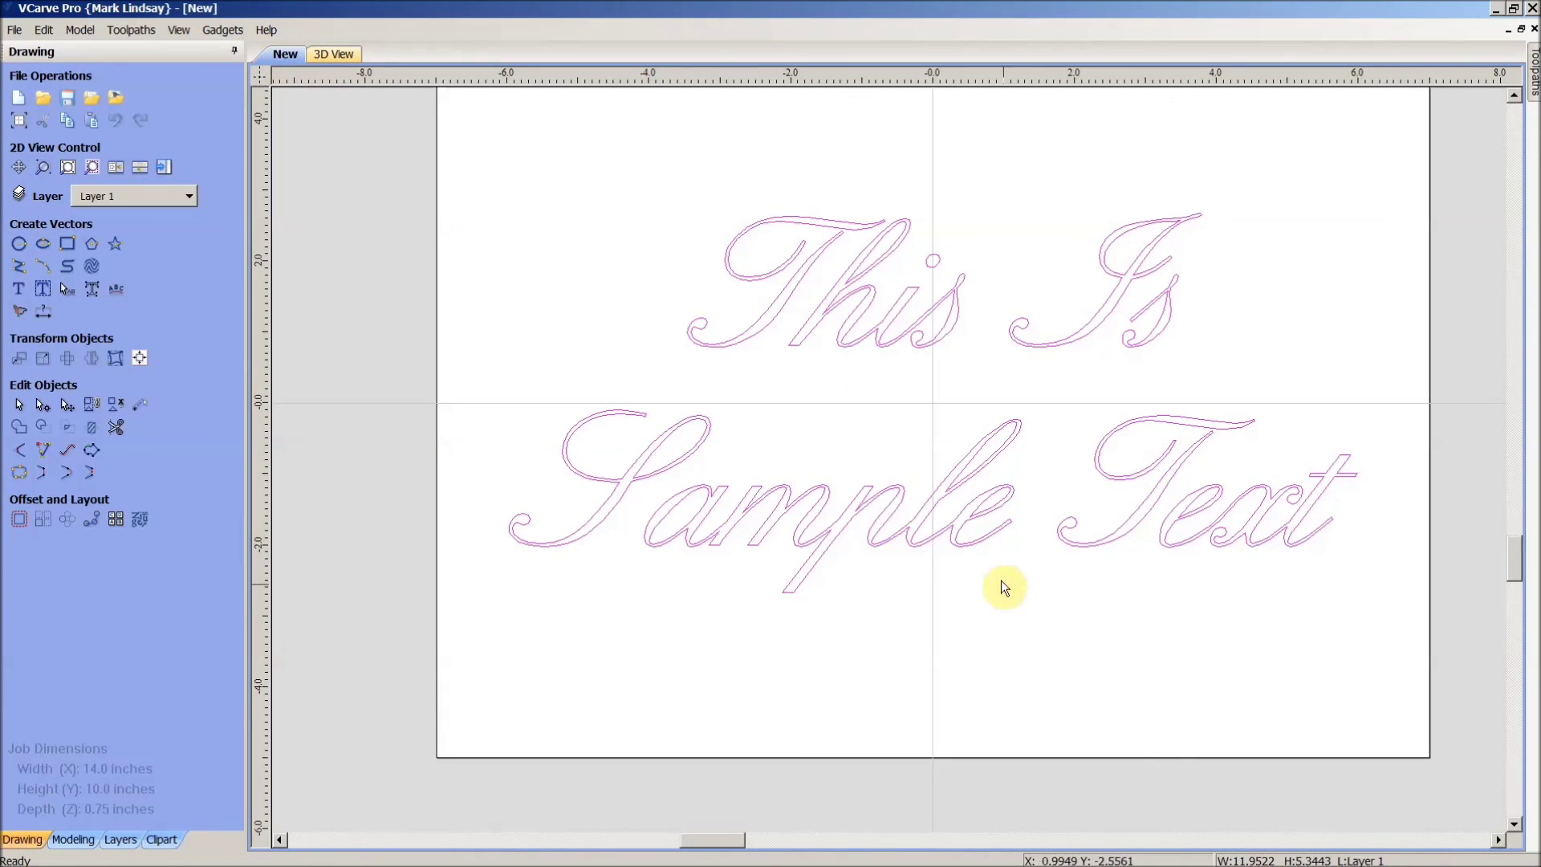
click(744, 322)
key(Delete)
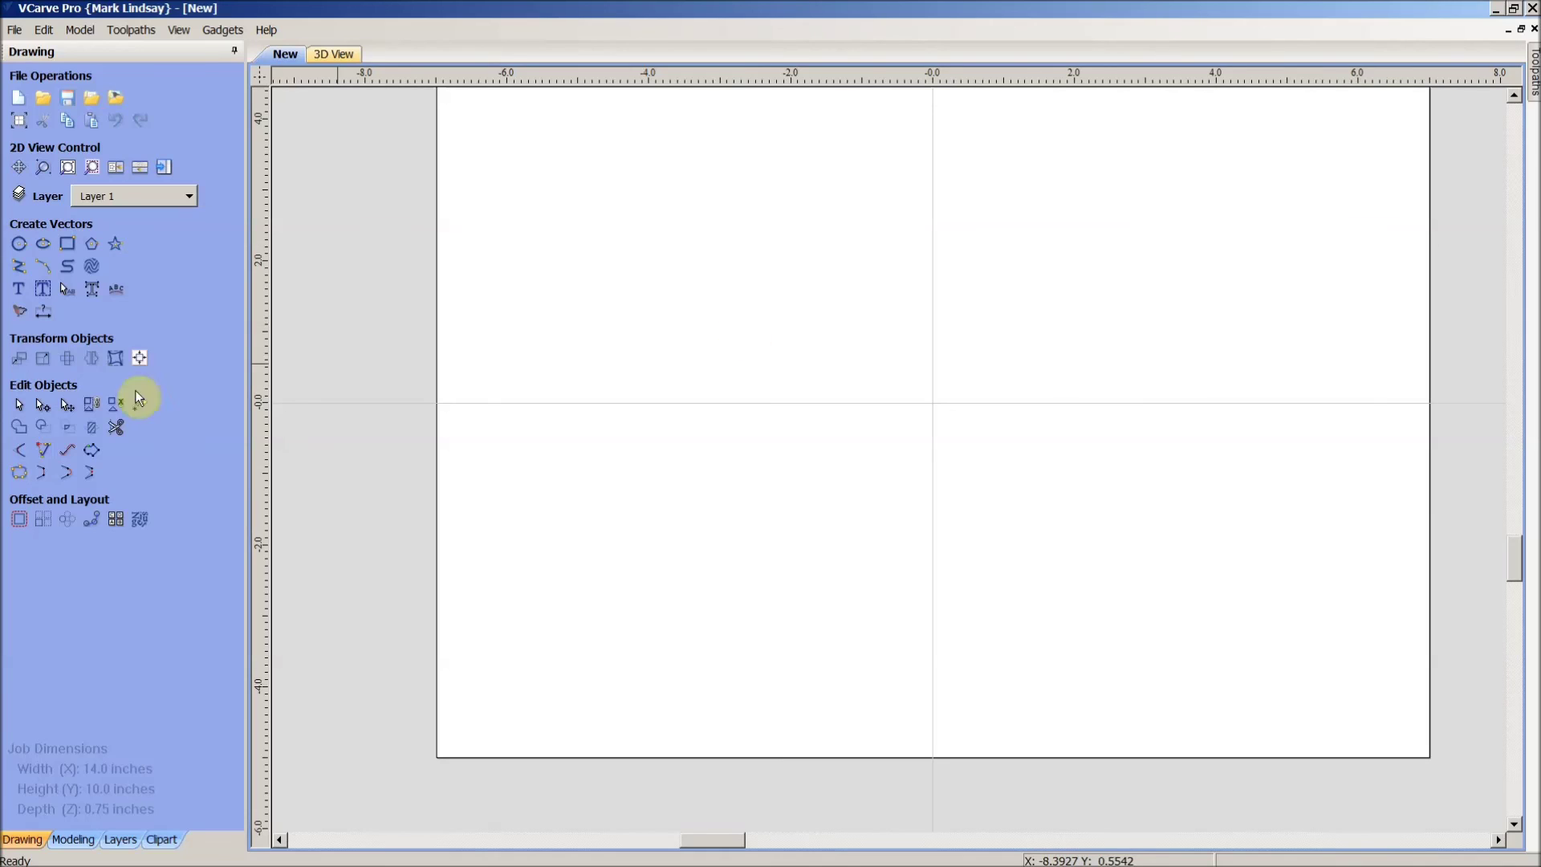
Step: Create the two-line text "This Is" / "Sample Text" in the TrueType font FELIX
click(20, 293)
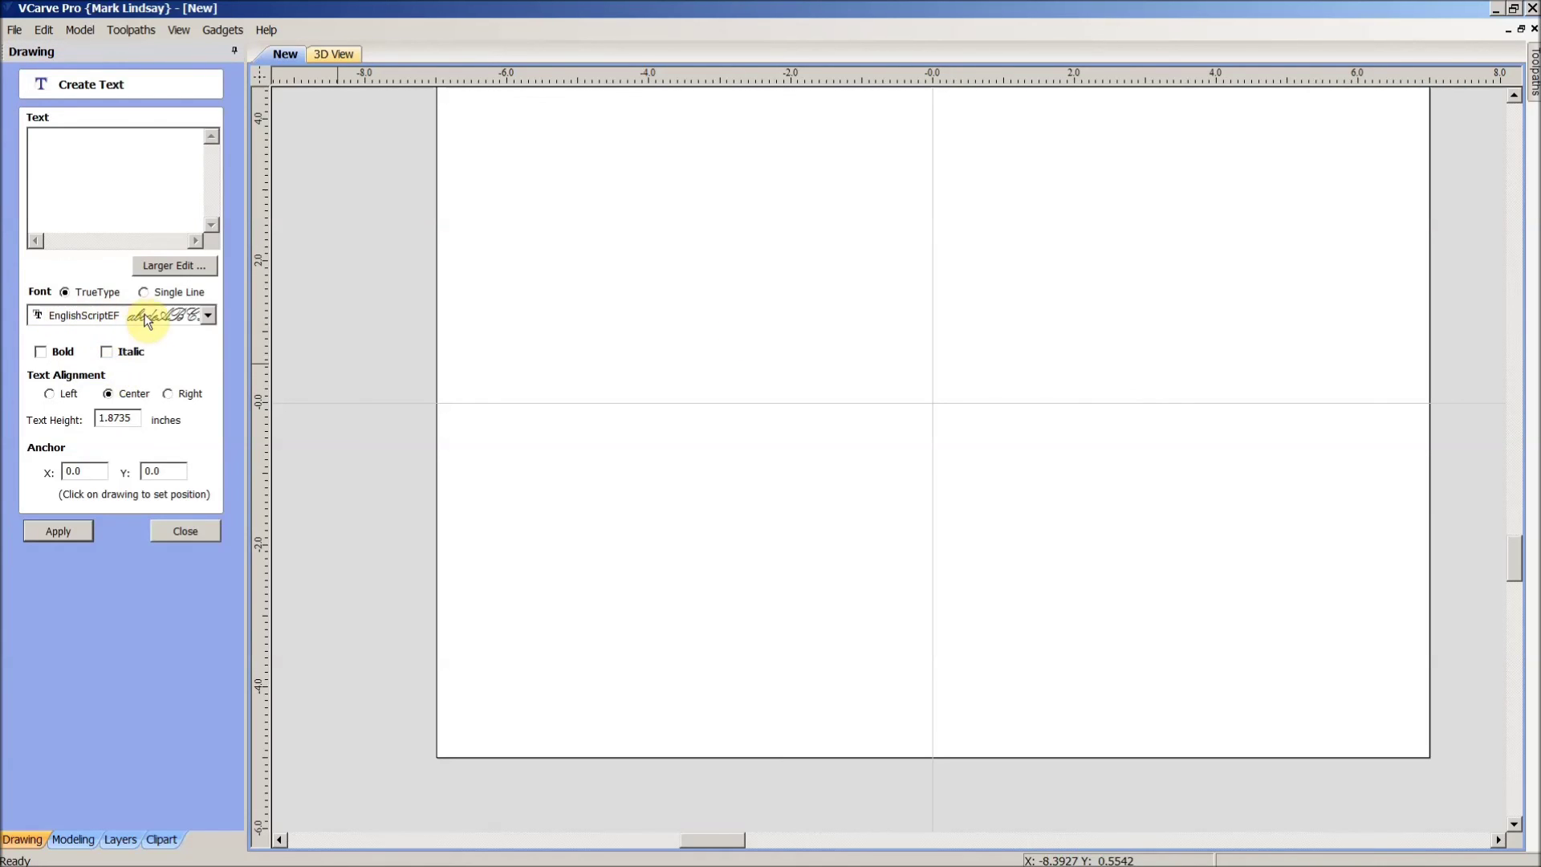
click(208, 315)
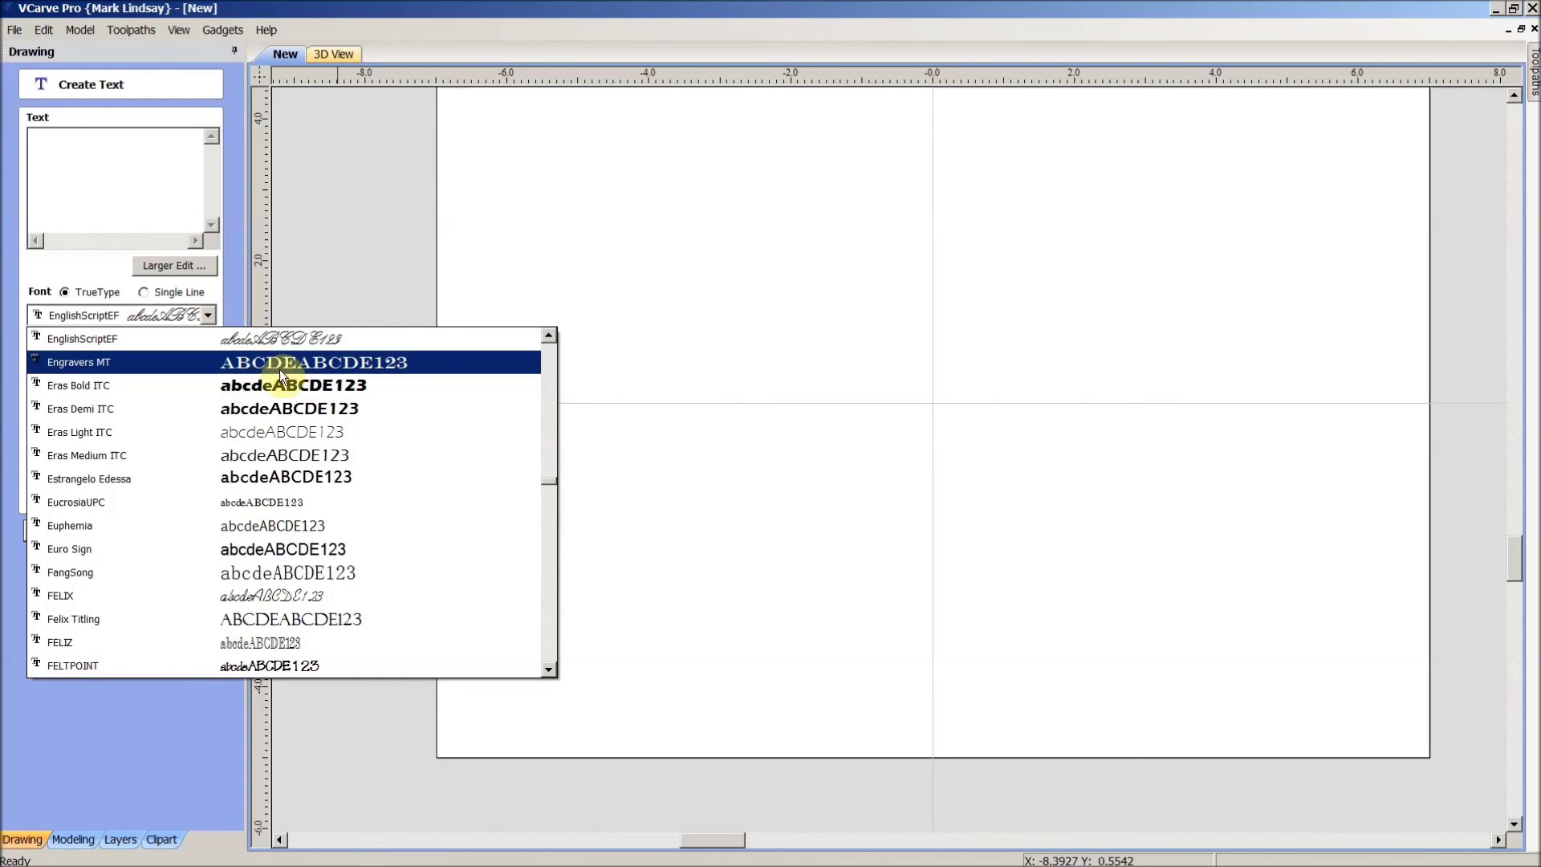
click(277, 595)
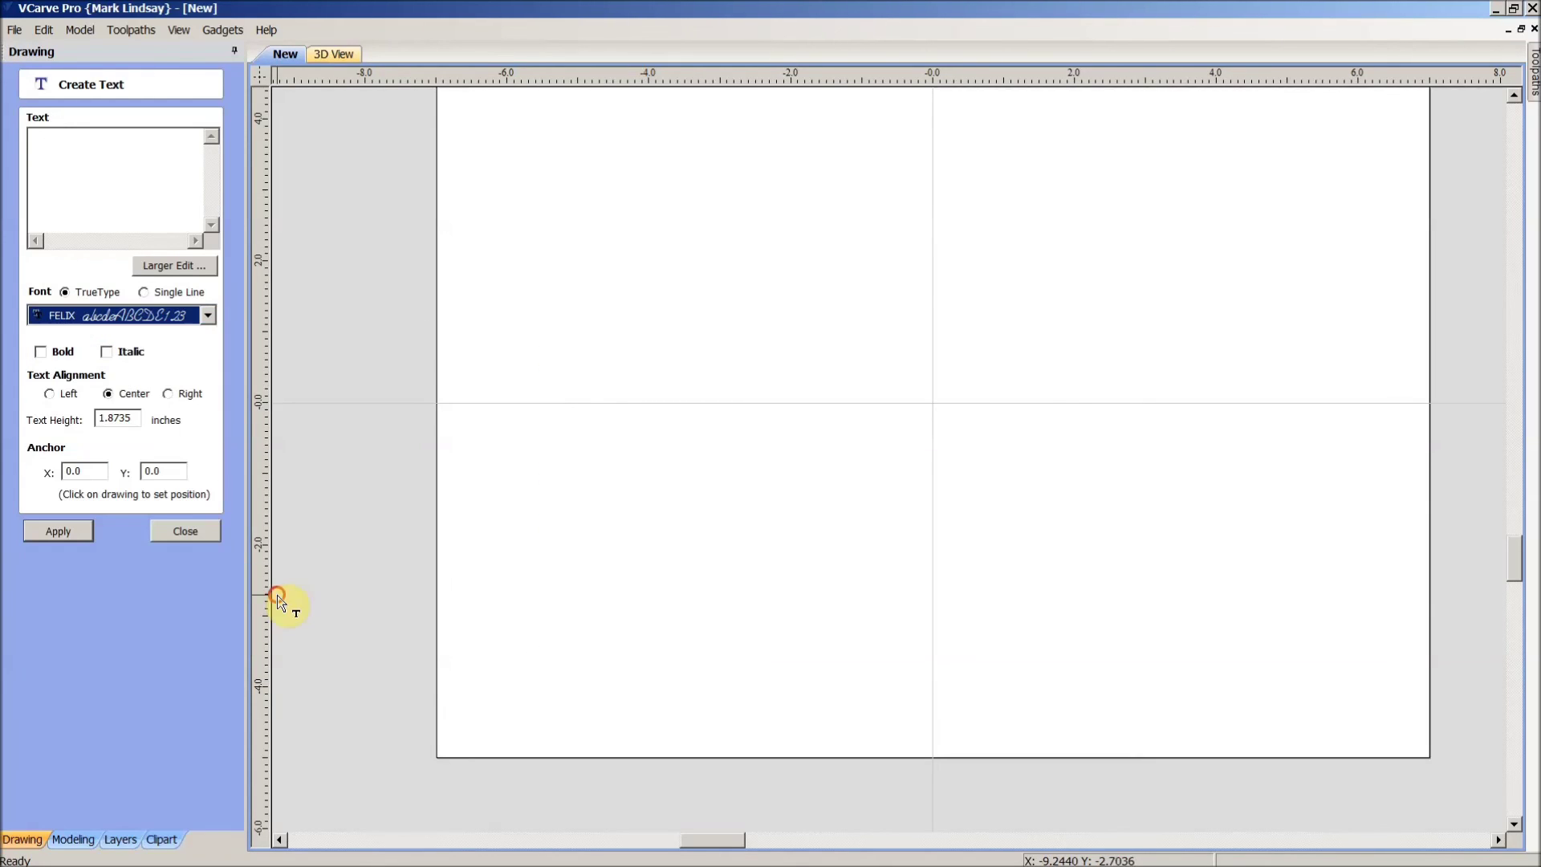
click(89, 157)
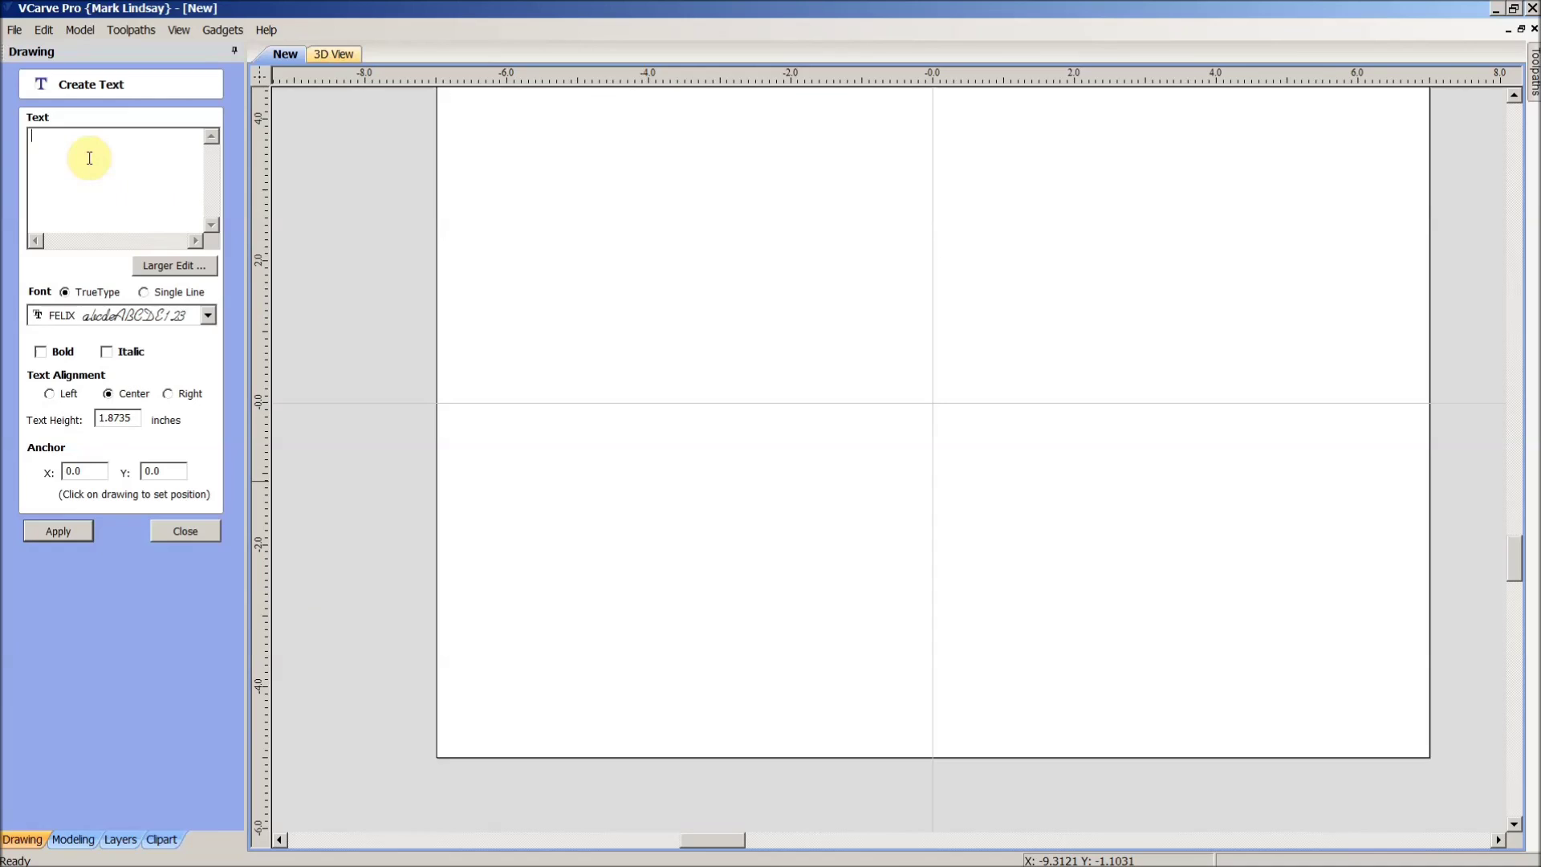
text(This Is Sa)
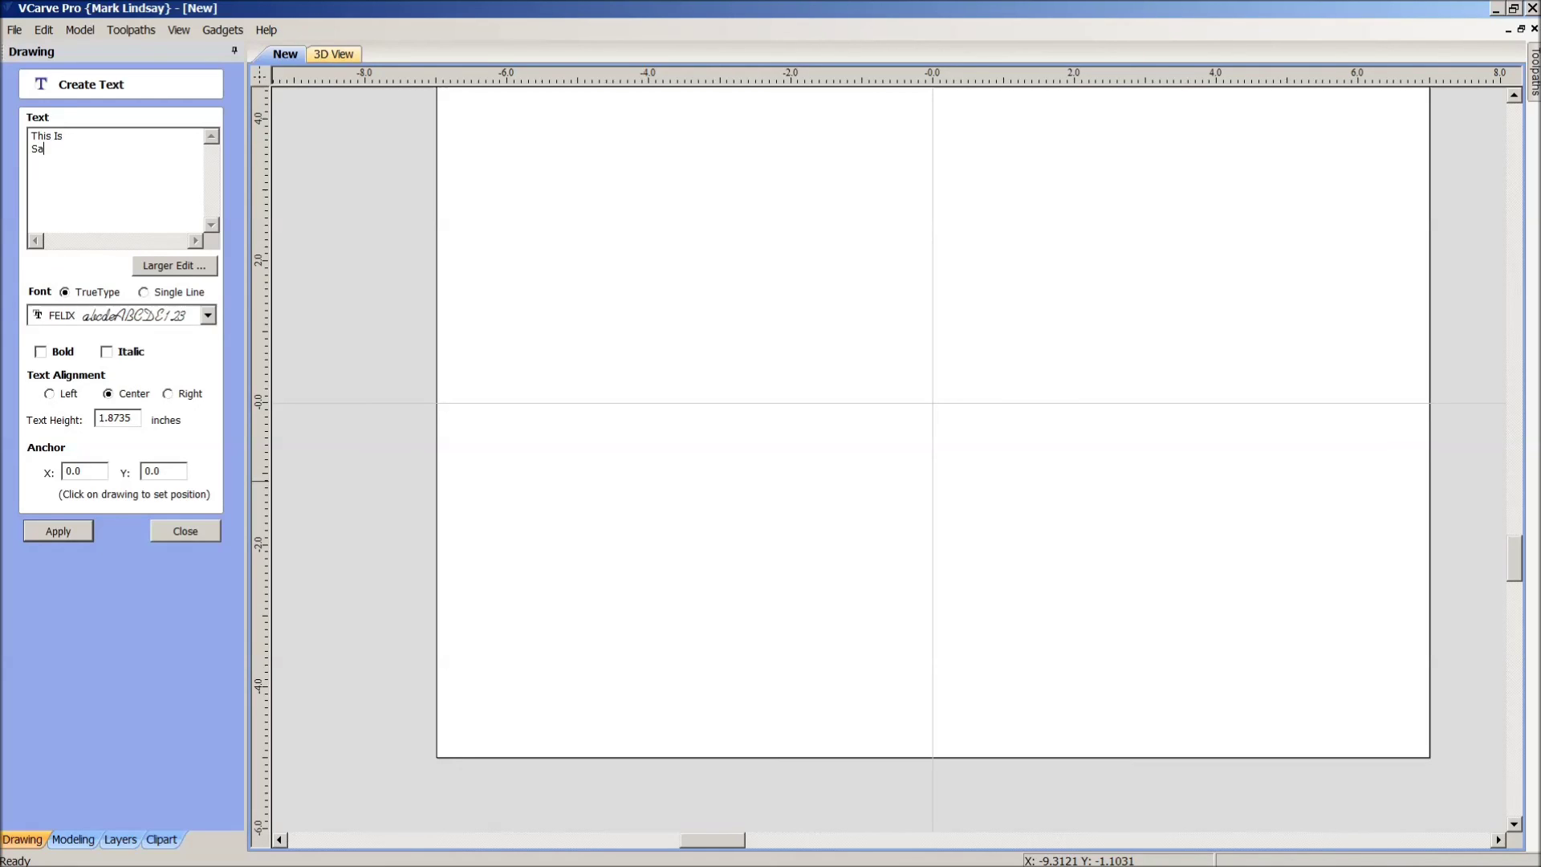
text(mple Text)
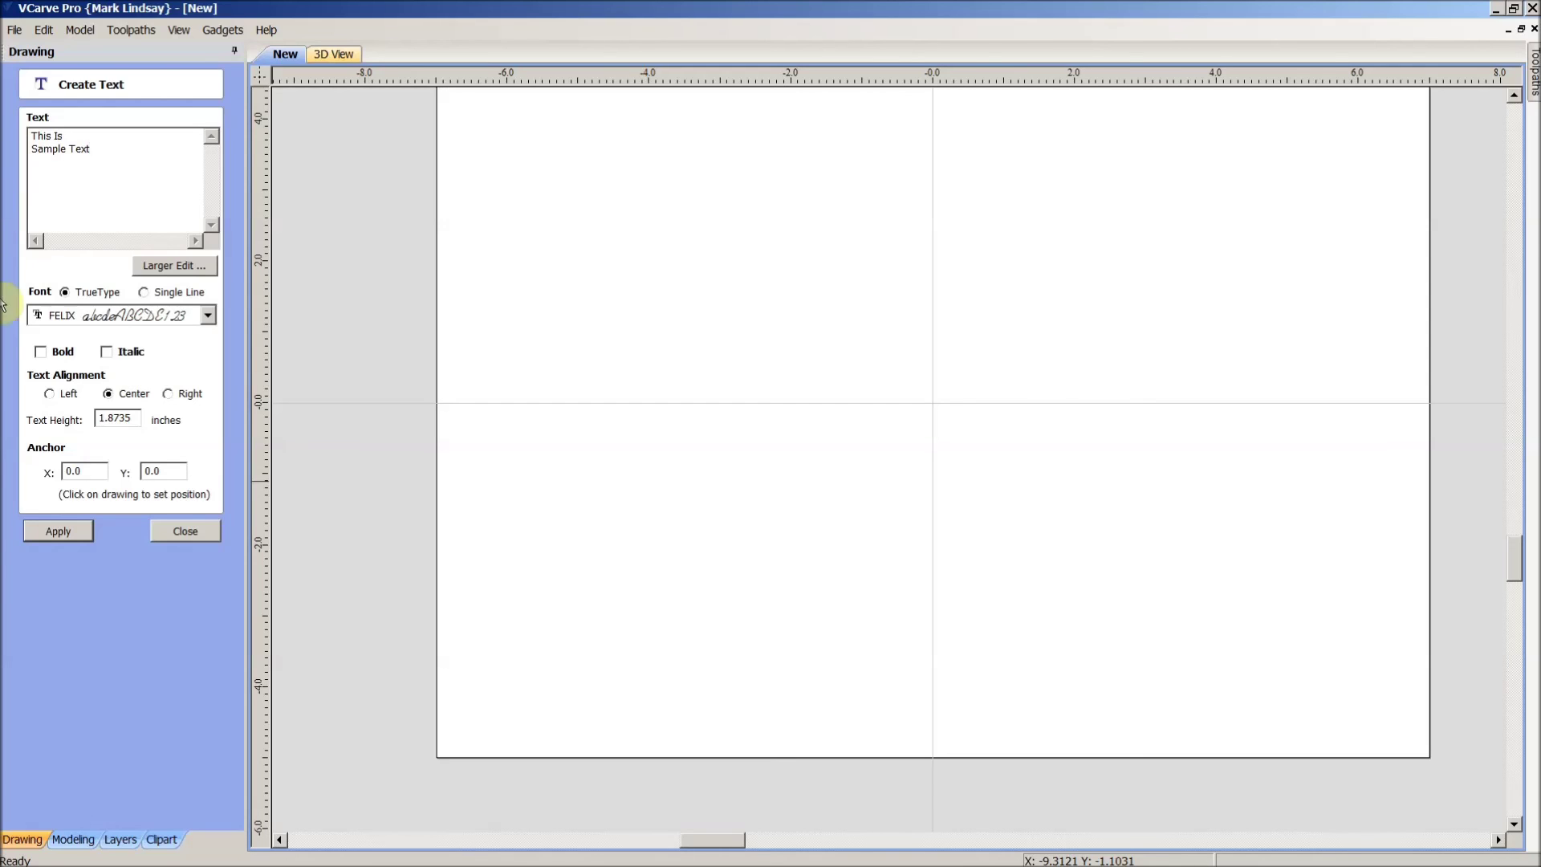
click(56, 535)
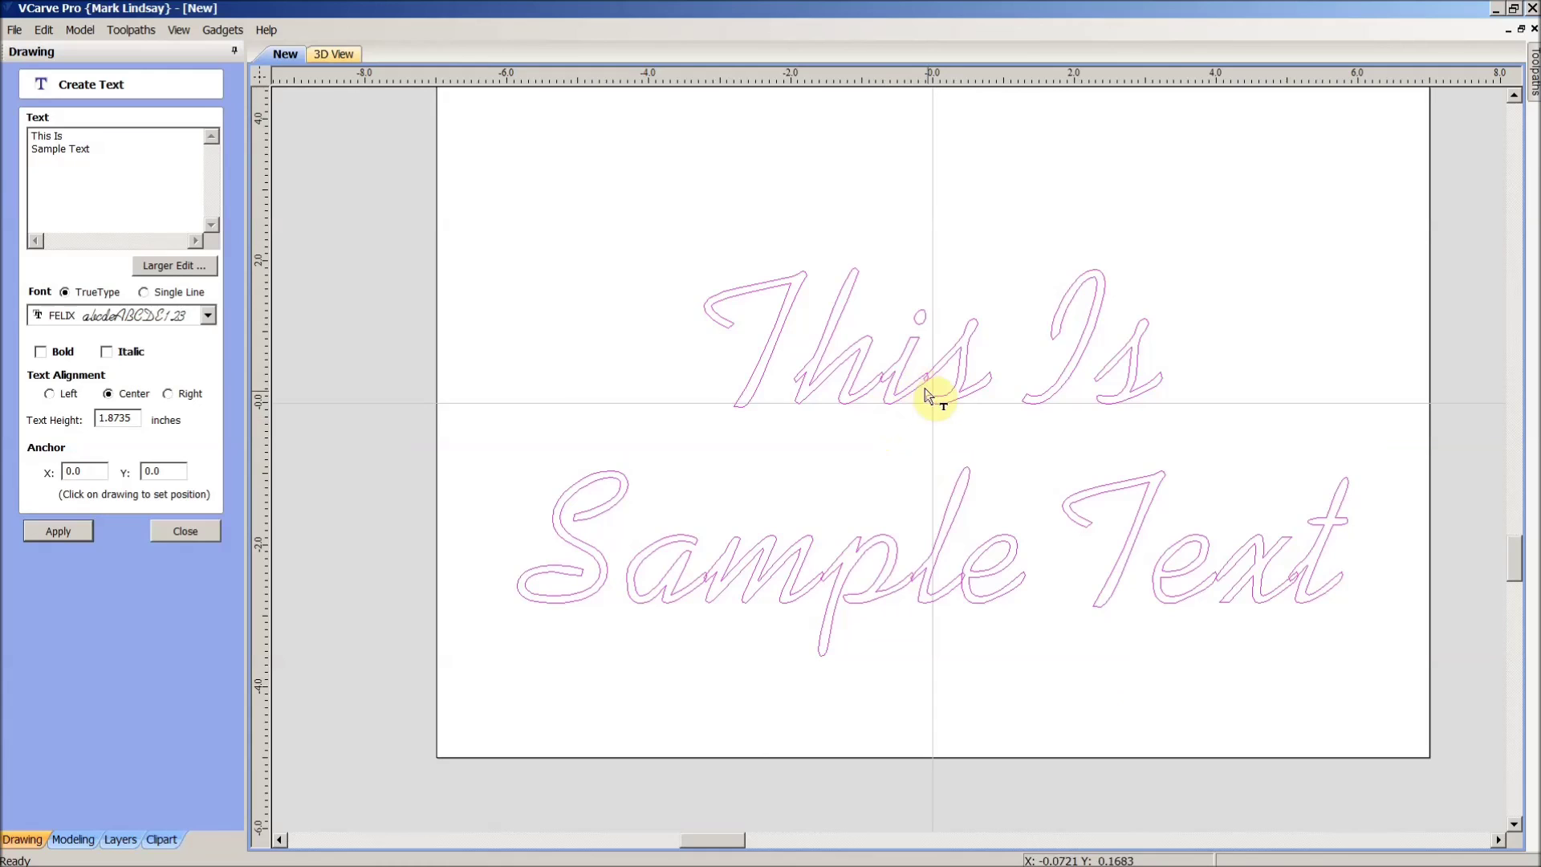
click(190, 531)
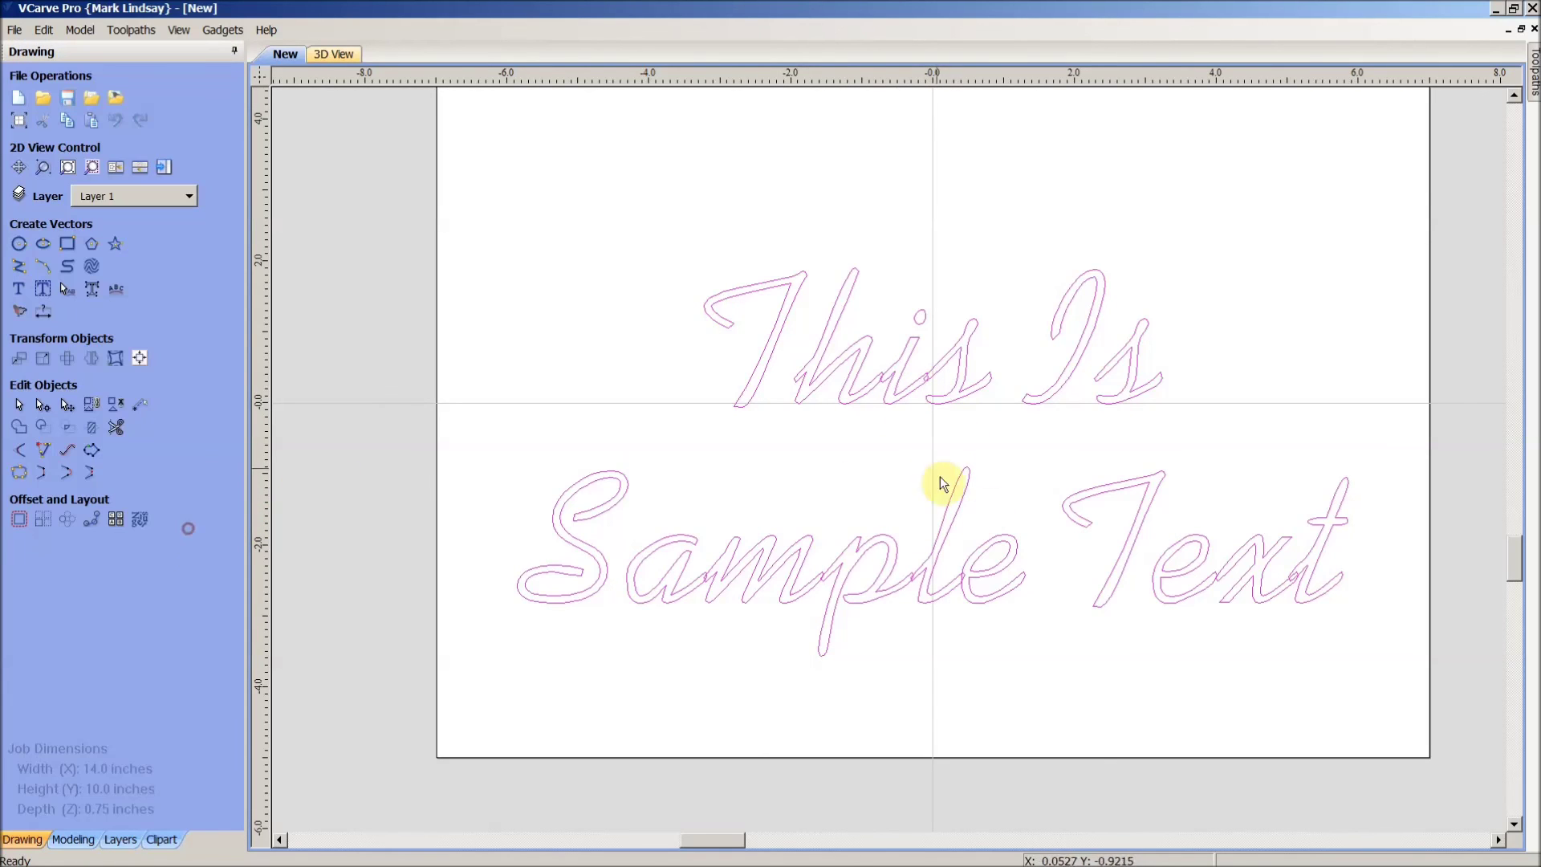
Step: Deselect the new FELIX text and examine how its letters join, especially the x and t of "Text"
click(874, 424)
scroll(1299, 582, up, 4)
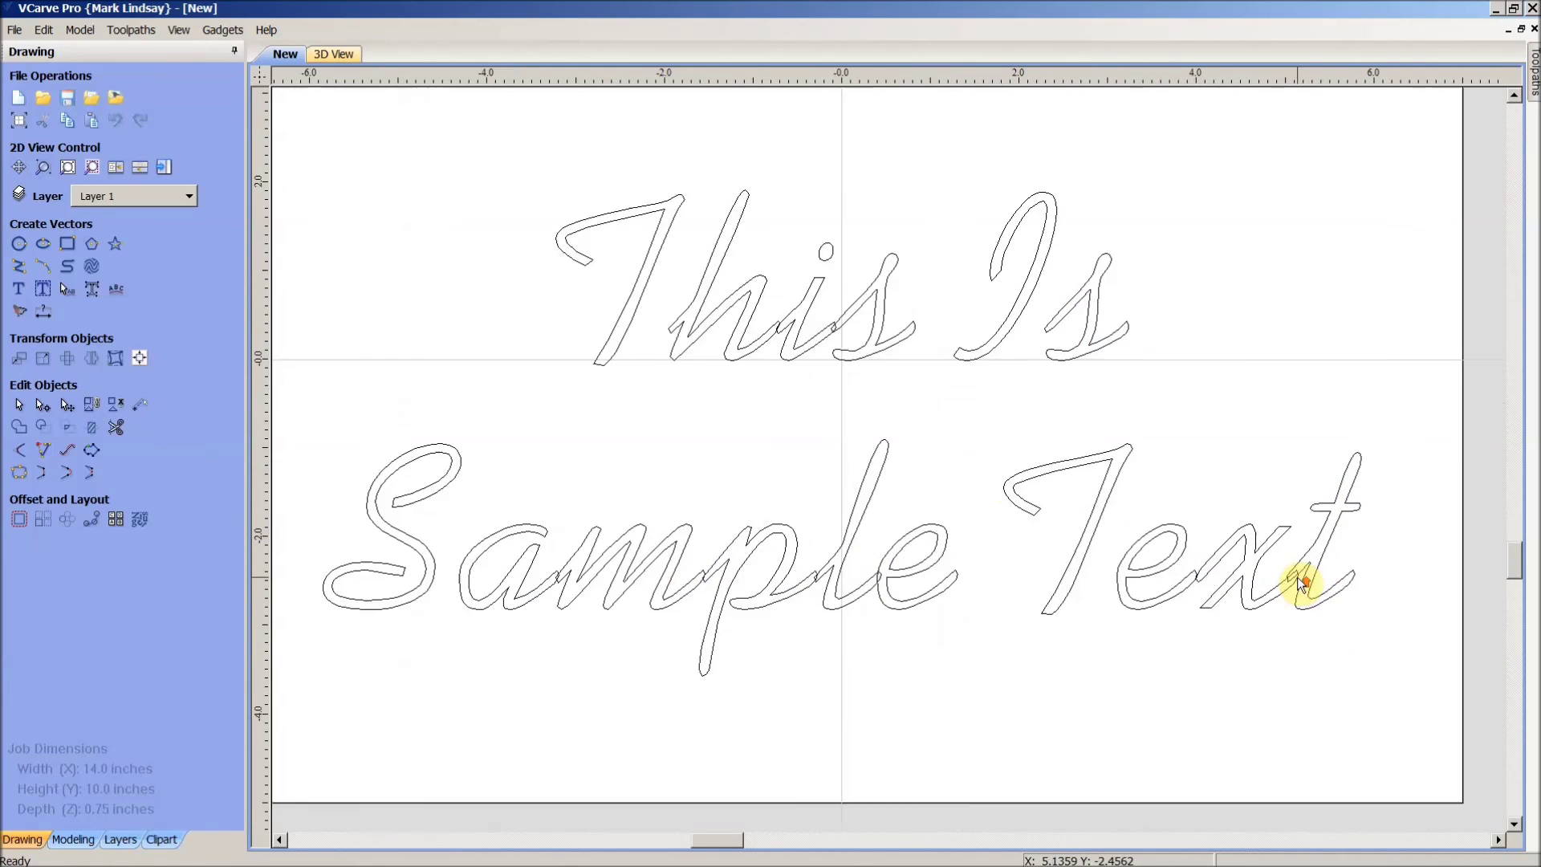
scroll(1298, 577, down, 3)
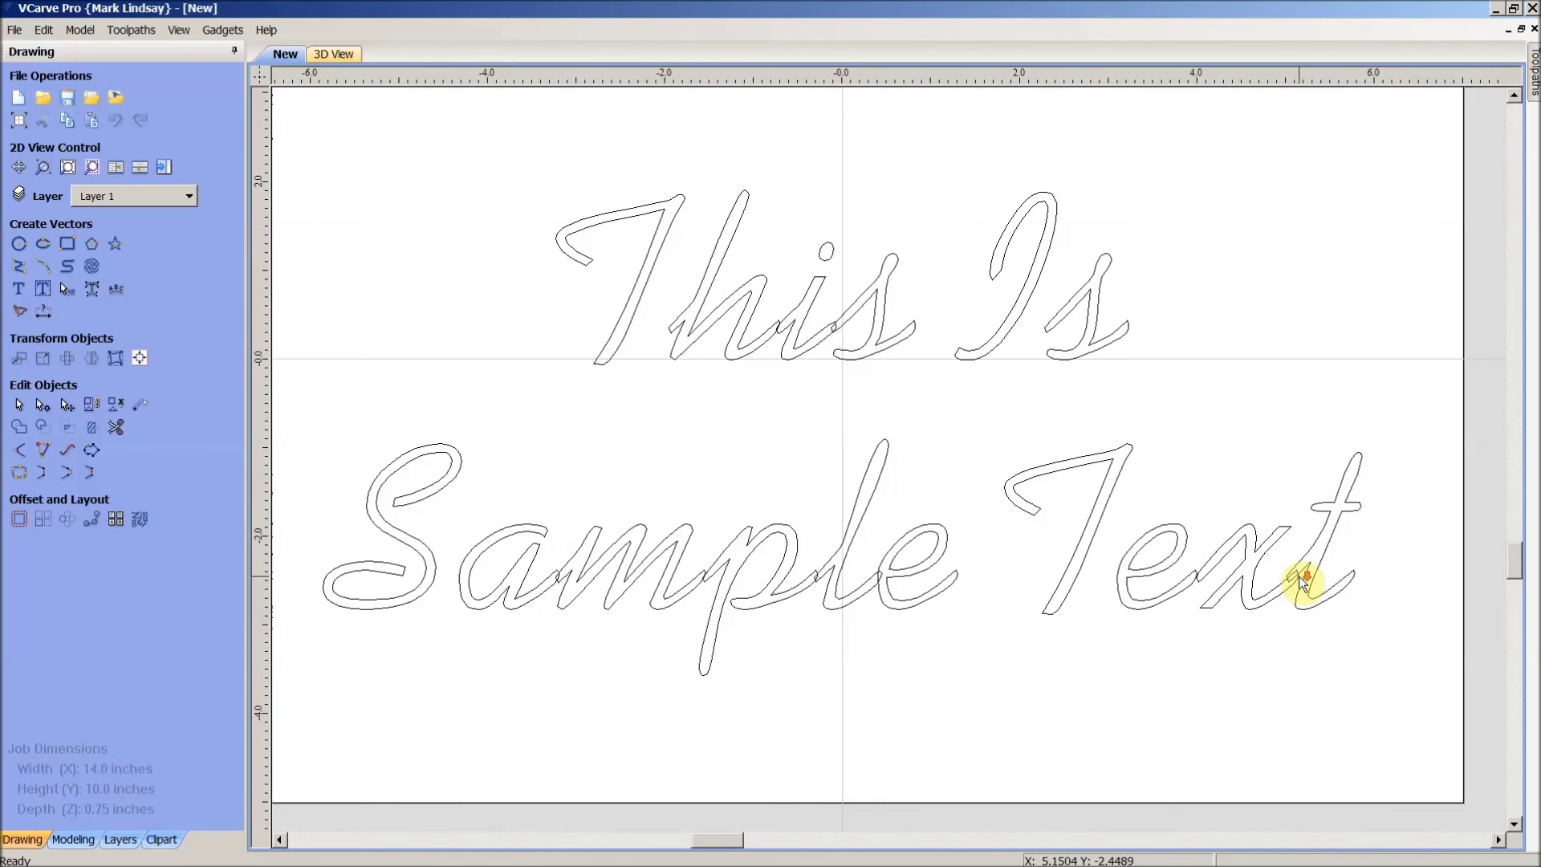